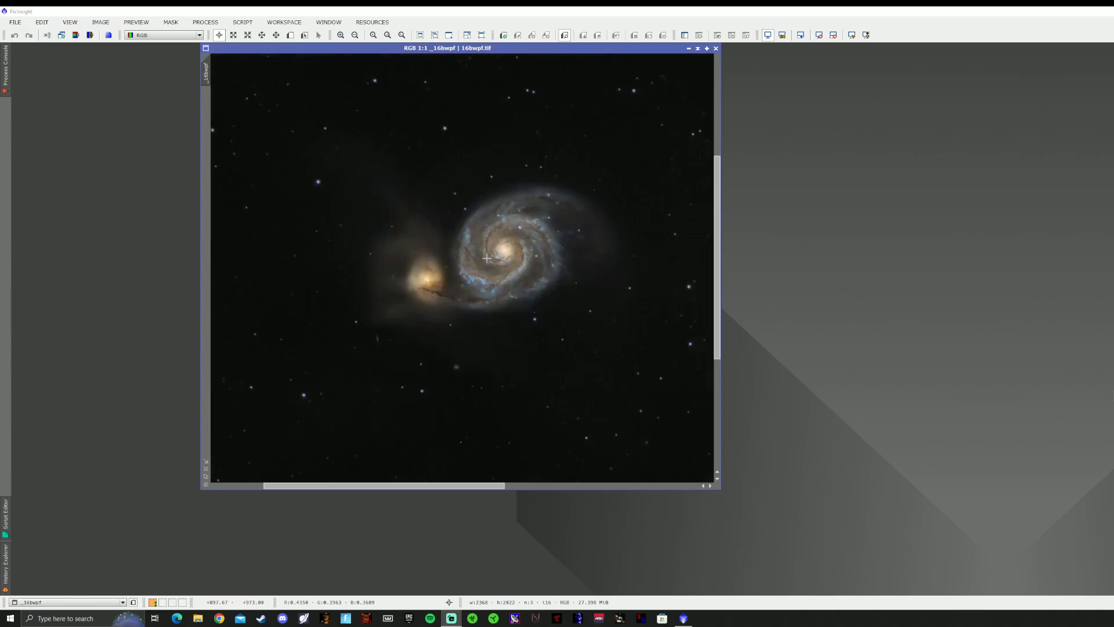
- Examine the two galaxies in the _16bwpf image up close and minimise its window
scroll(490, 258, "up", 4)
scroll(490, 258, "down", 2)
scroll(490, 258, "up", 8)
scroll(490, 257, "down", 1)
scroll(490, 257, "down", 8)
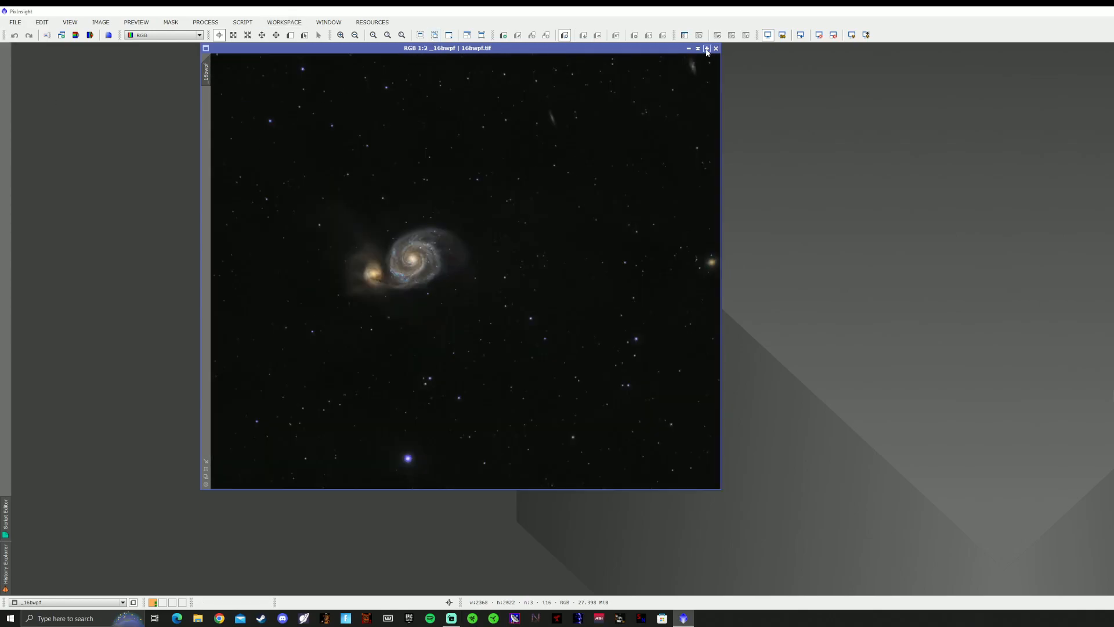
left_click(689, 48)
- Open the Weighted Batch Preprocessing script and review the loaded bias, dark and flat master frames and the light frames list
left_click(243, 22)
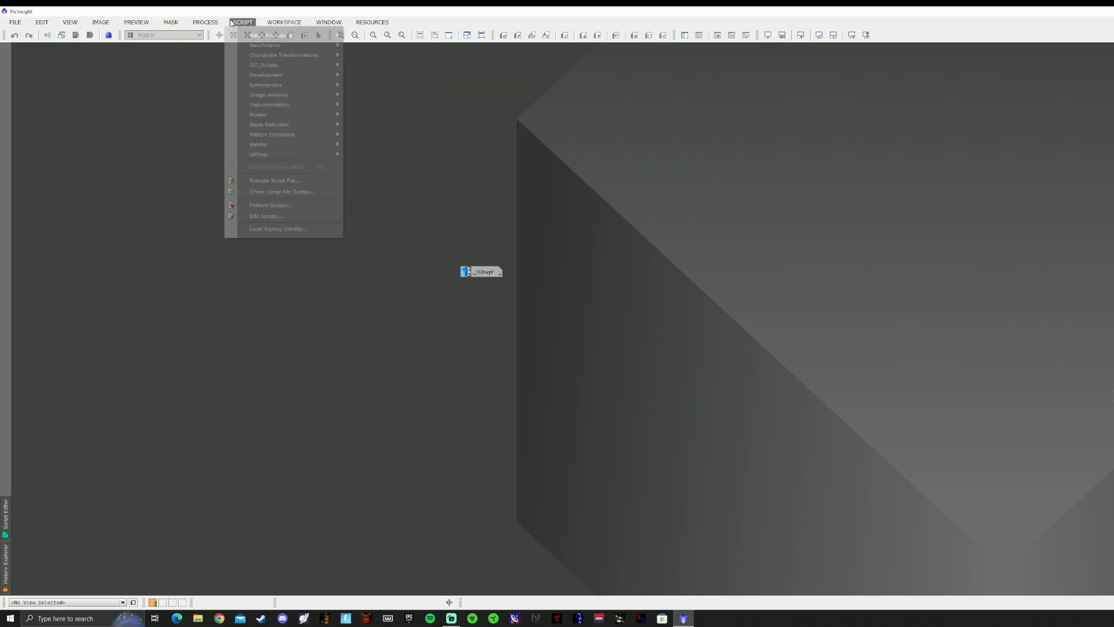
left_click(398, 114)
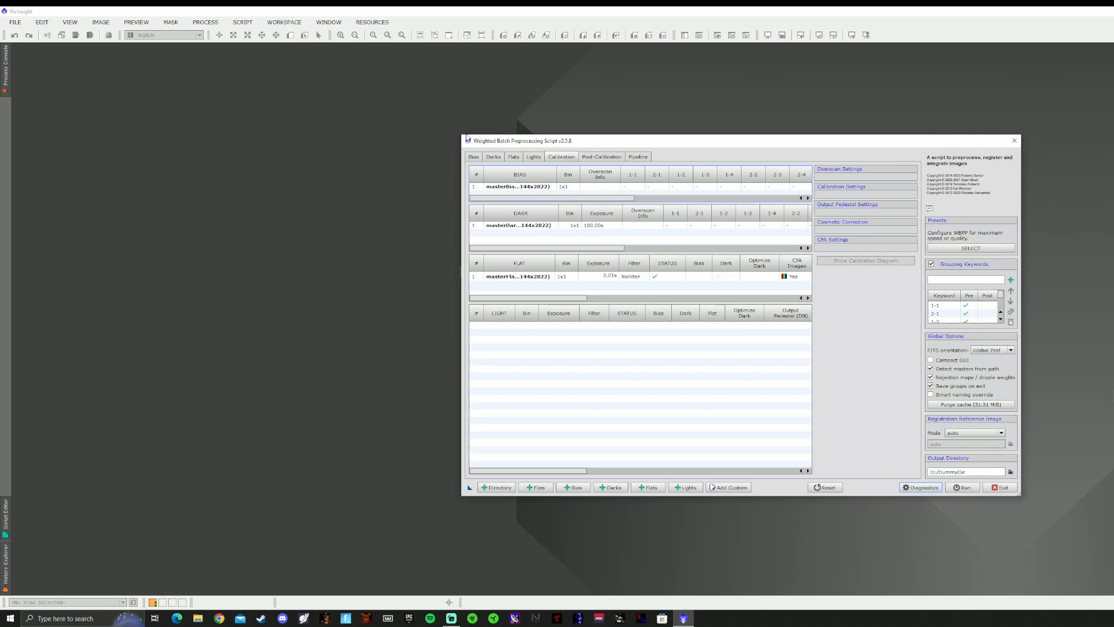
left_click(532, 156)
left_click(475, 157)
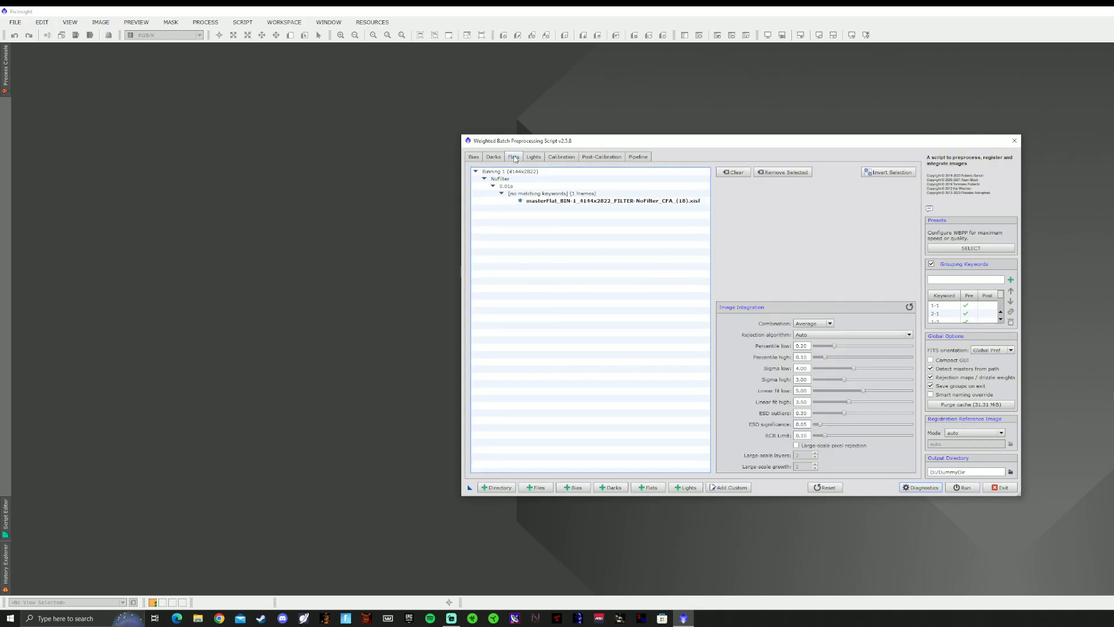
left_click(493, 158)
left_click(518, 159)
left_click(534, 156)
left_click(520, 158)
left_click(534, 157)
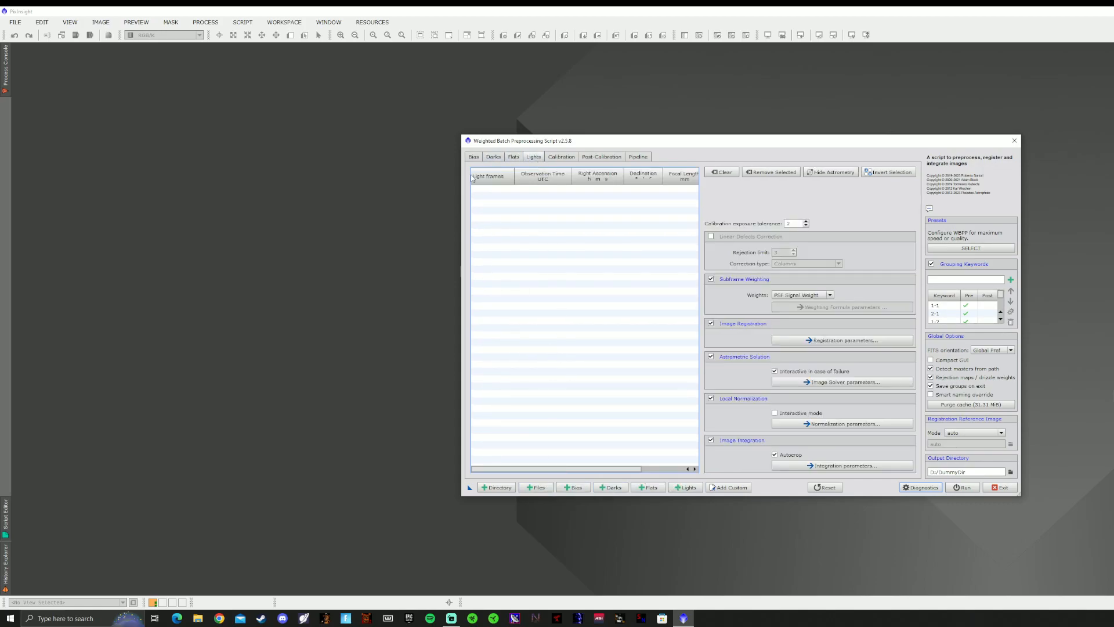
left_click(475, 158)
left_click(492, 159)
left_click(515, 158)
left_click(492, 171)
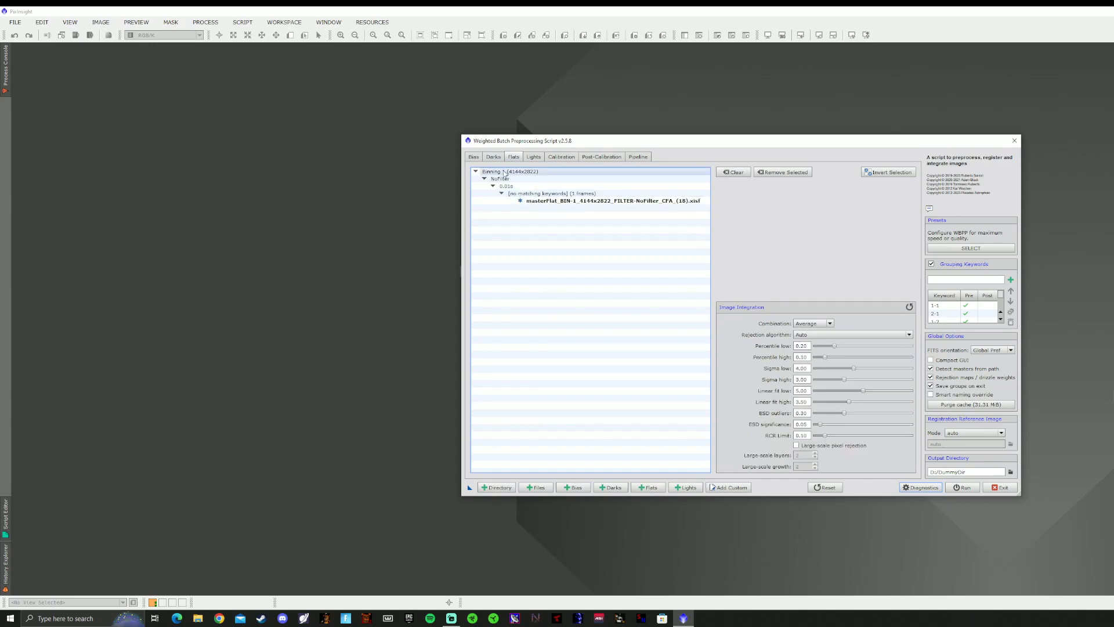
left_click(492, 158)
left_click(475, 157)
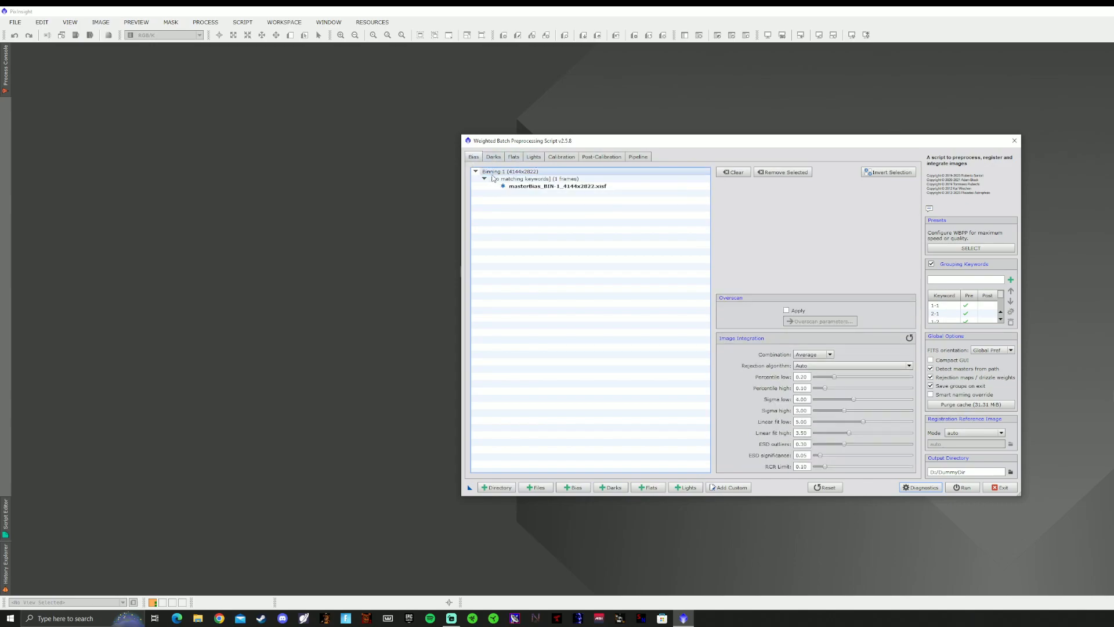
left_click(514, 157)
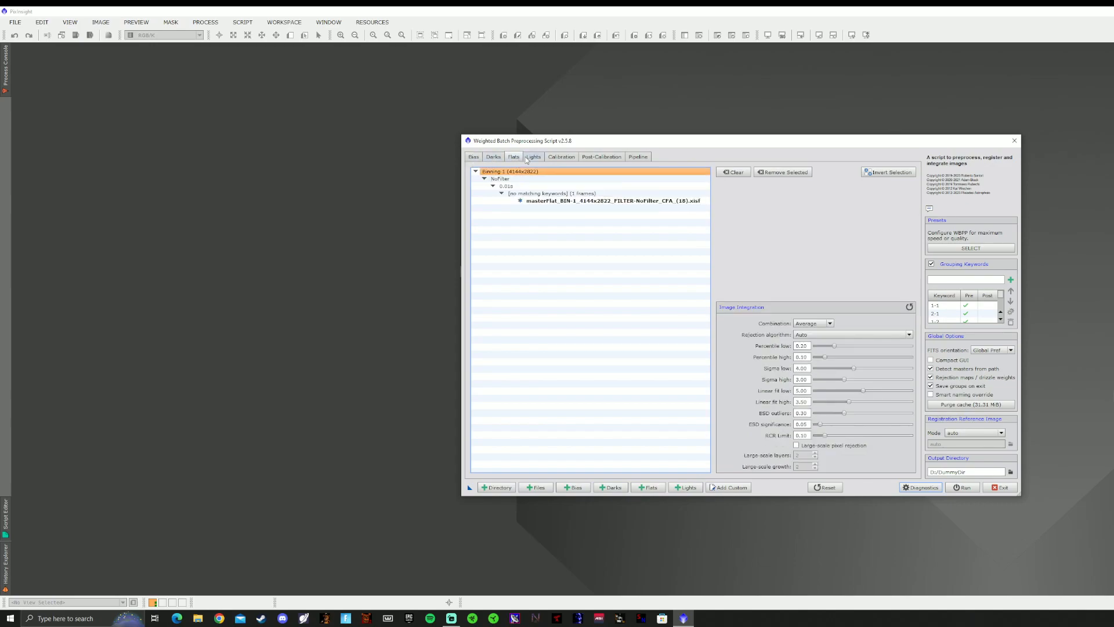
left_click(535, 158)
left_click(686, 487)
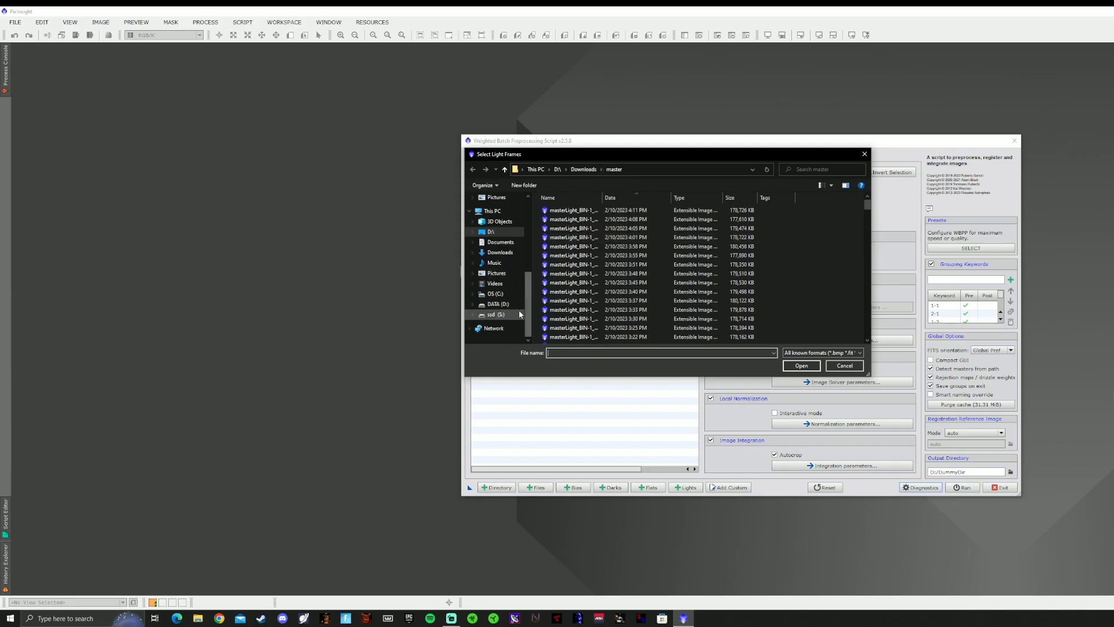
left_click(497, 304)
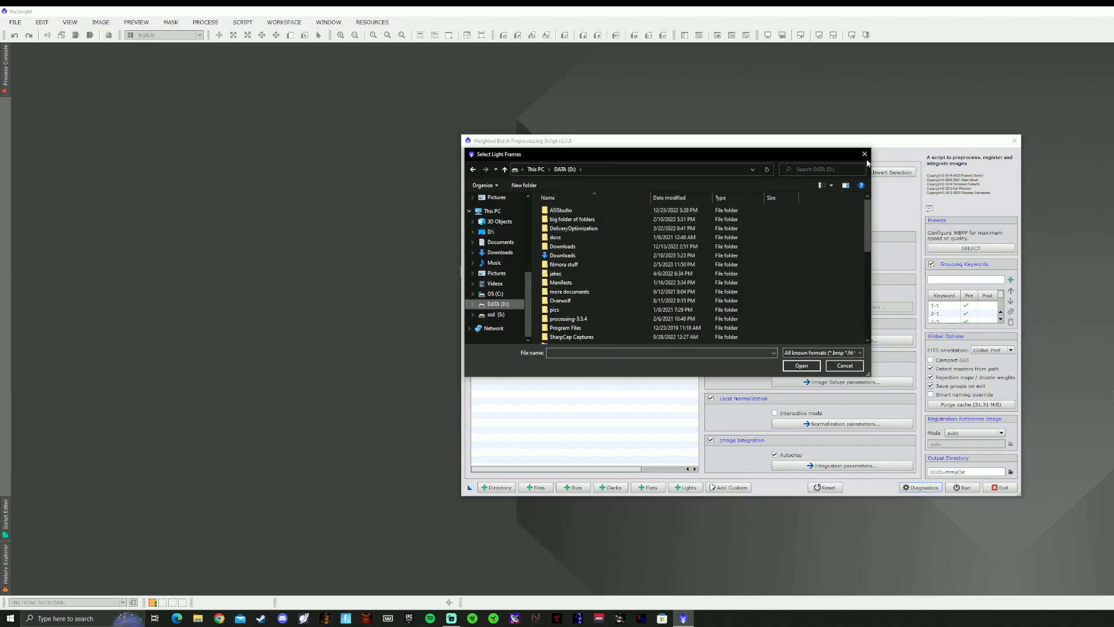
left_click(865, 154)
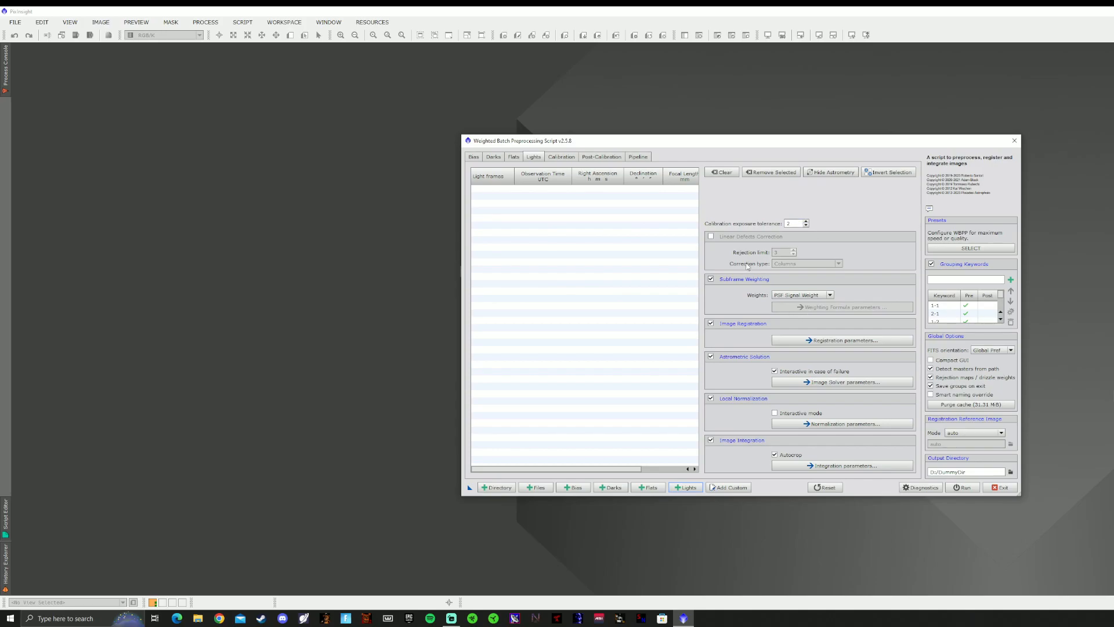
- Review the calibration settings of the master dark and master flat, and return to the light frames
left_click(572, 158)
left_click(627, 227)
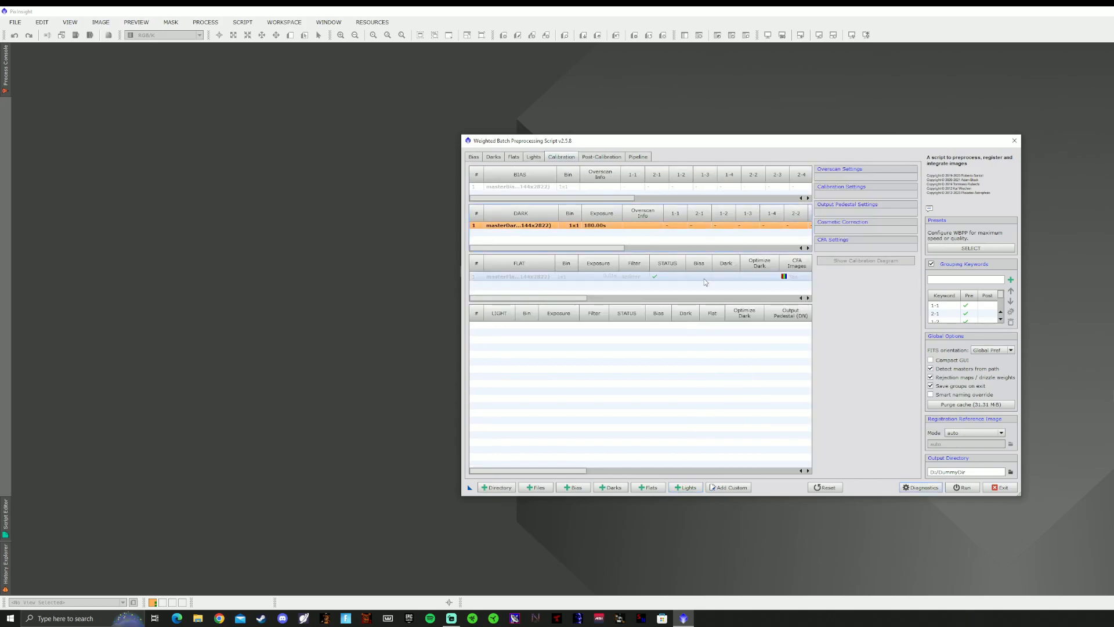
left_click(677, 276)
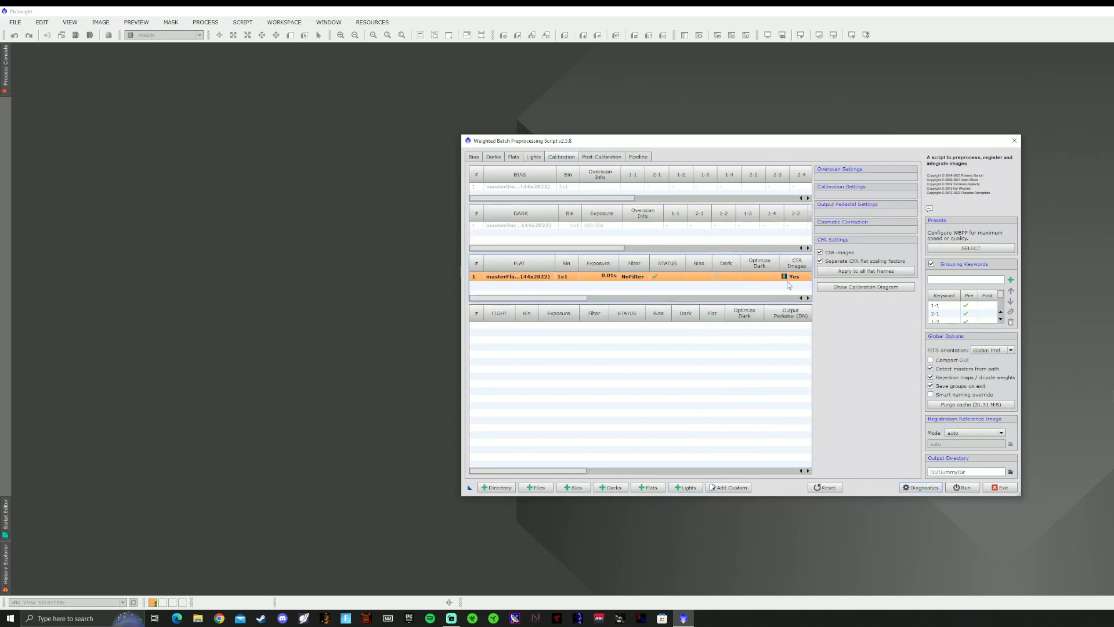
left_click(711, 227)
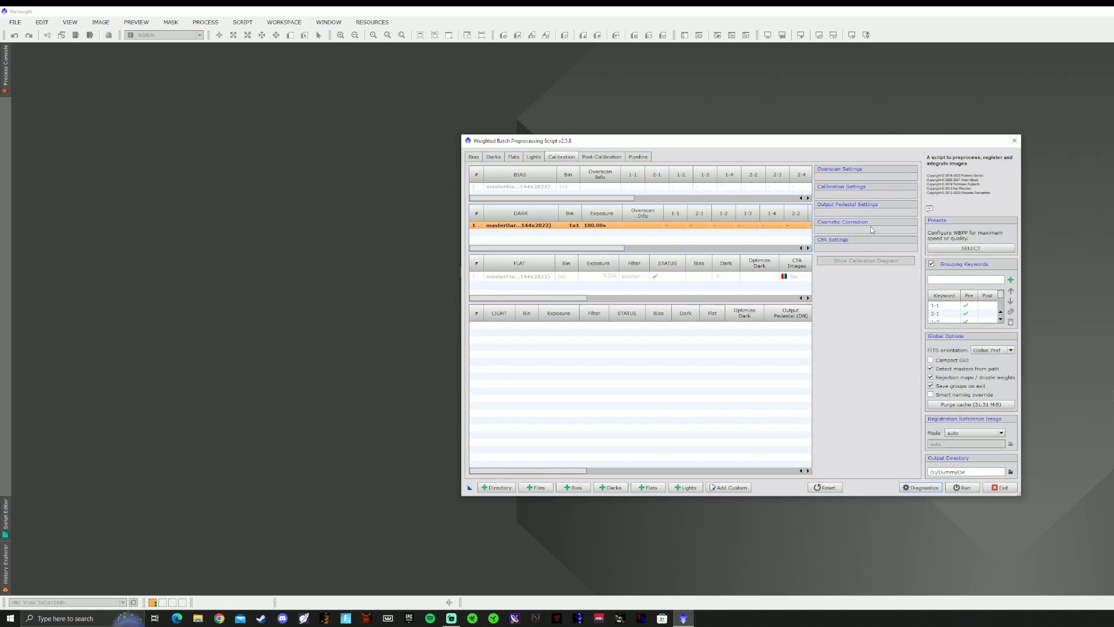
scroll(958, 311, "up", 5)
left_click(534, 157)
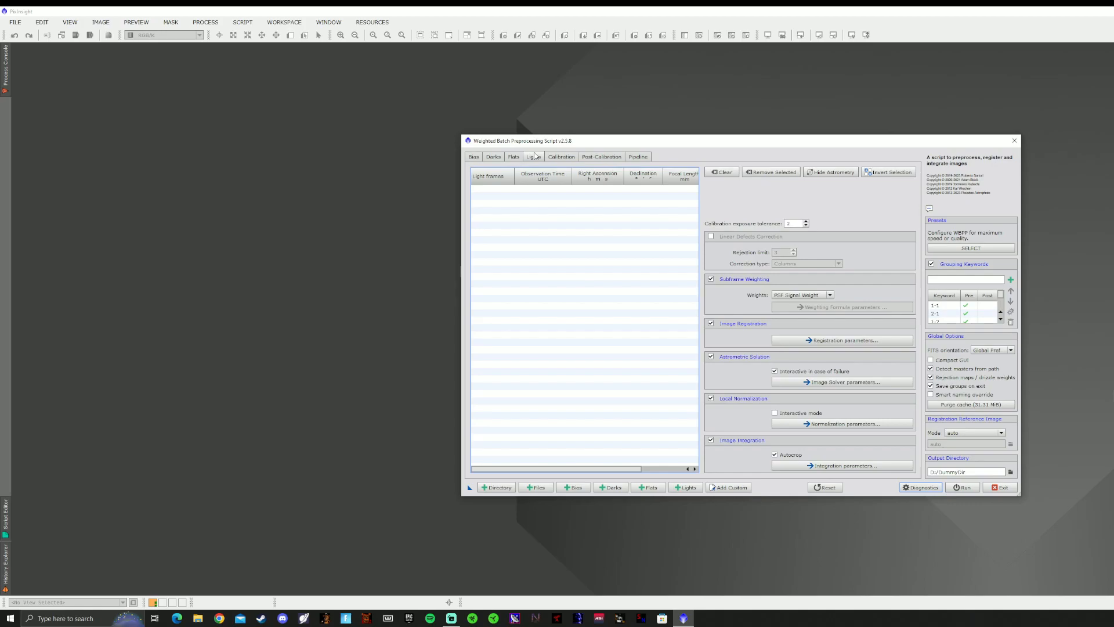
- Start the preprocessing run, cancel it at the diagnostic messages and exit the script
left_click(965, 488)
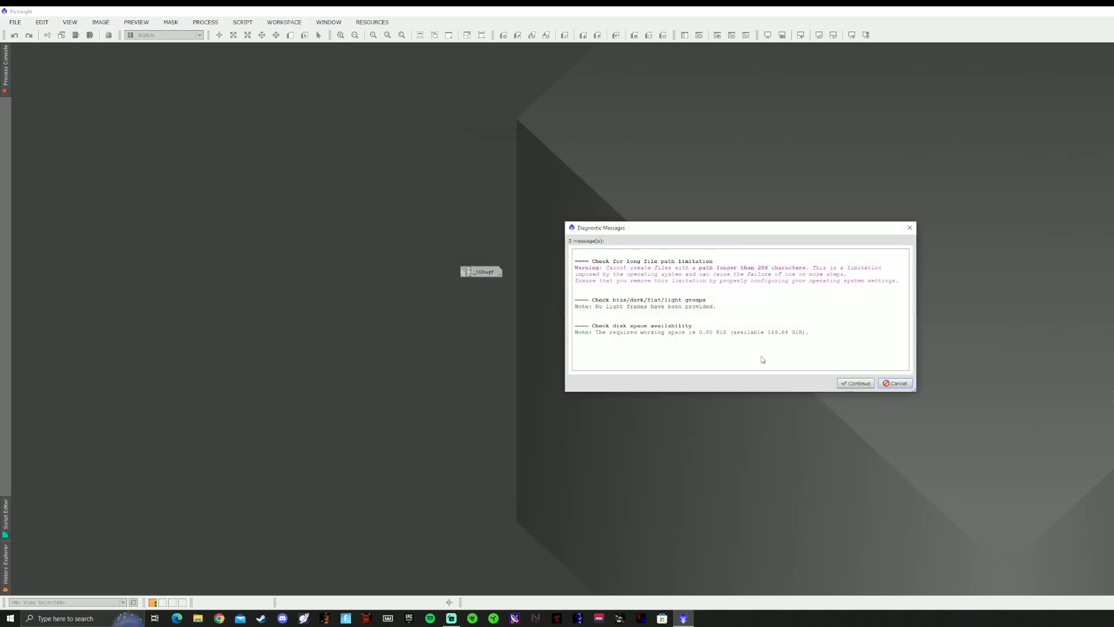
left_click(883, 380)
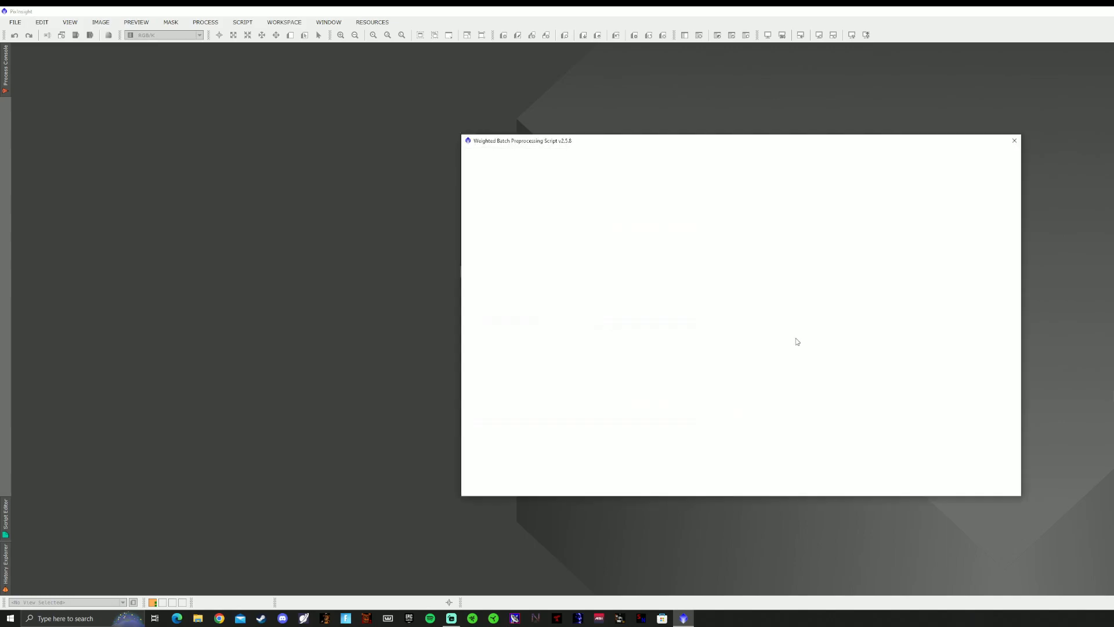
left_click(989, 488)
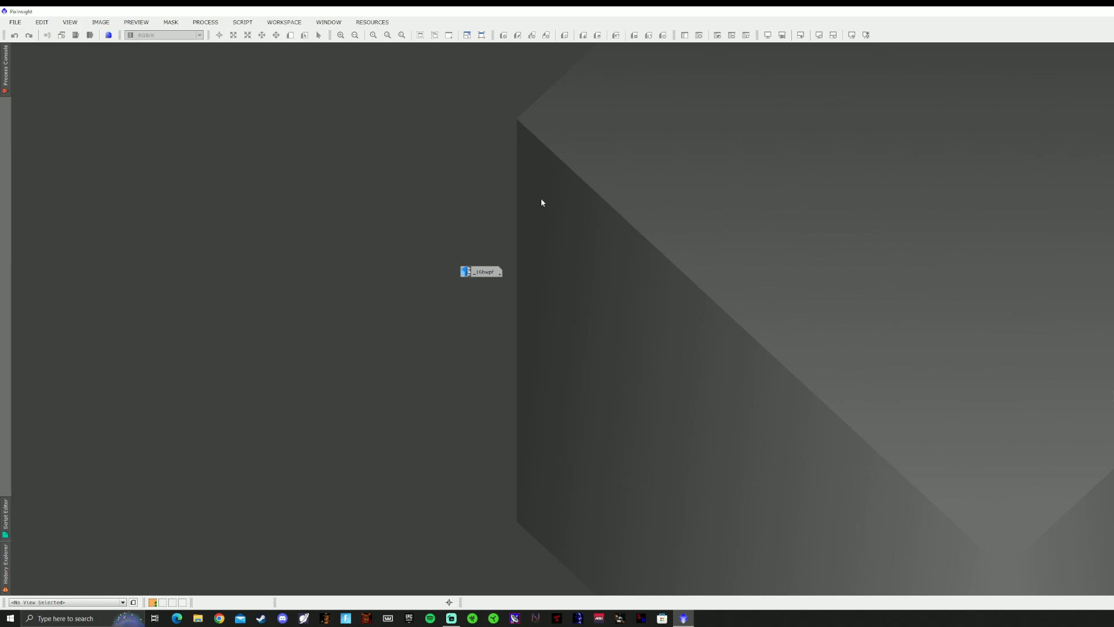
- Open the autocrop masterLight RGB image dated 2/9/2023 6:36 PM from the D:\Downloads\master folder
left_click(15, 22)
left_click(70, 87)
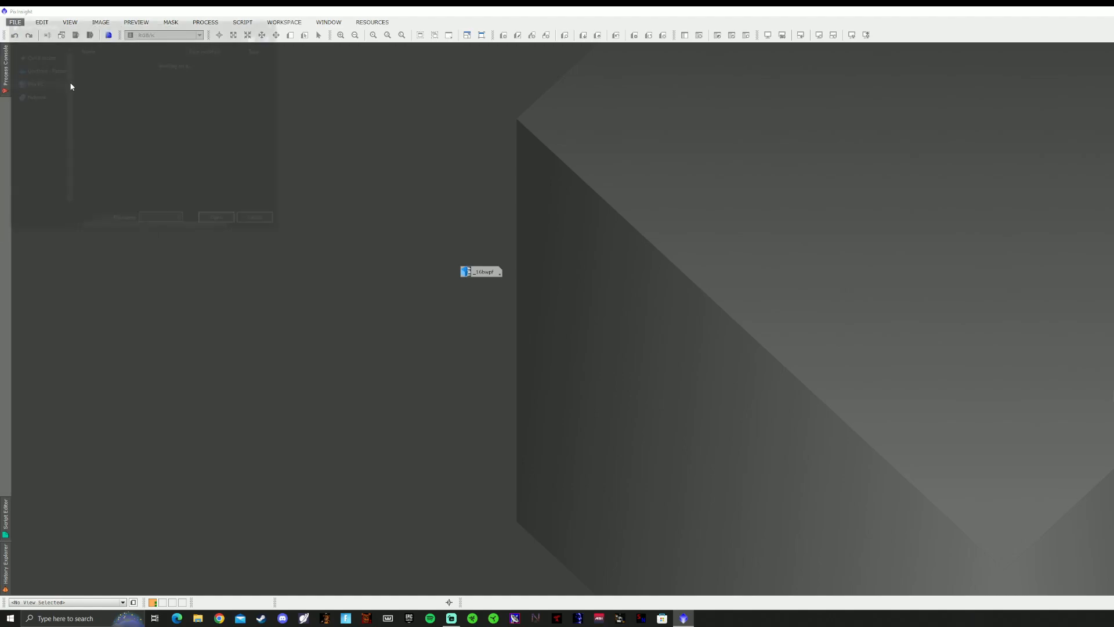
double_click(119, 98)
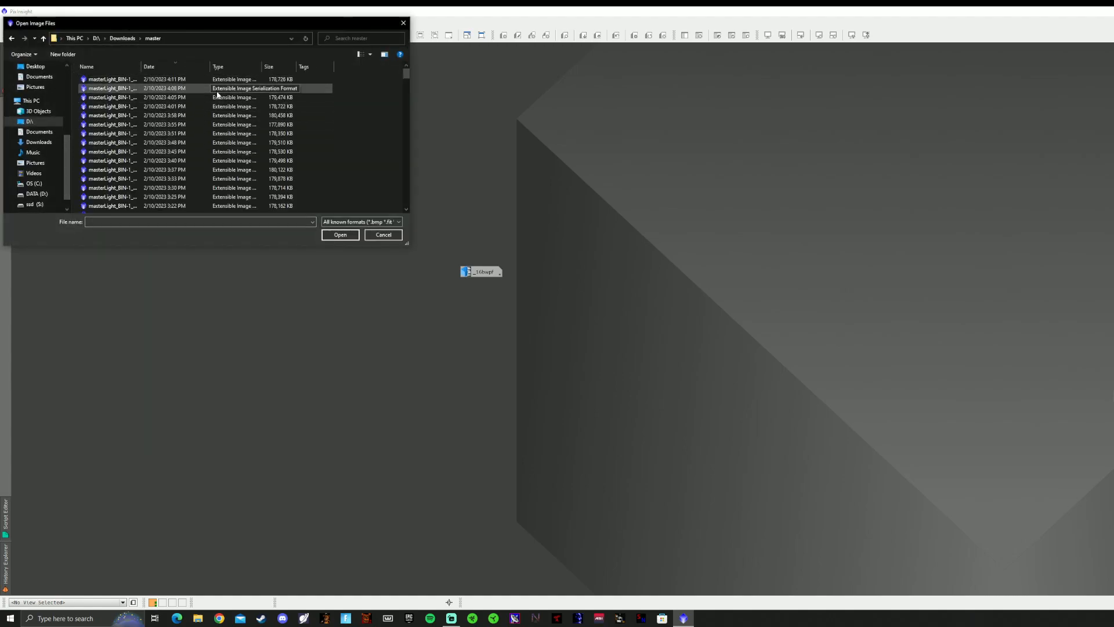
scroll(200, 140, "down", 4)
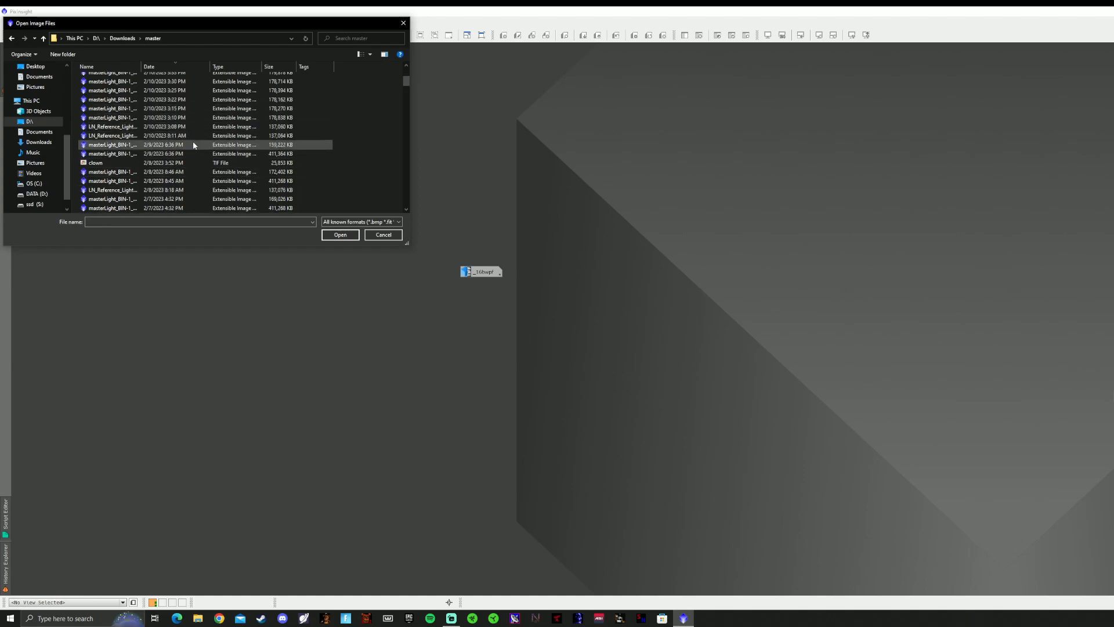
left_click(192, 132)
left_click(194, 134)
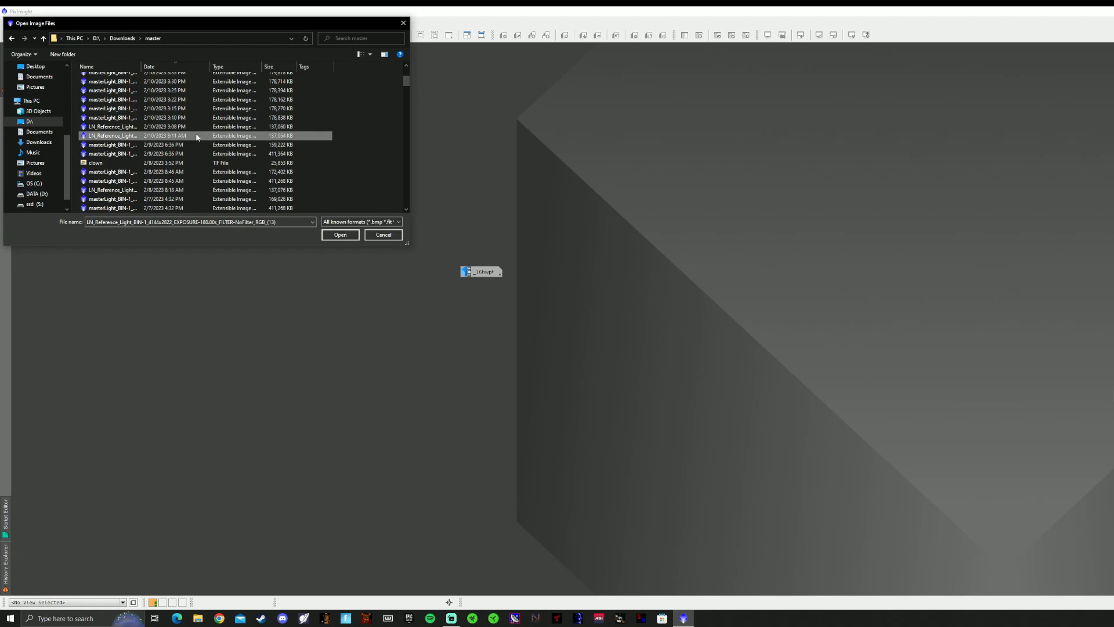
left_click(198, 145)
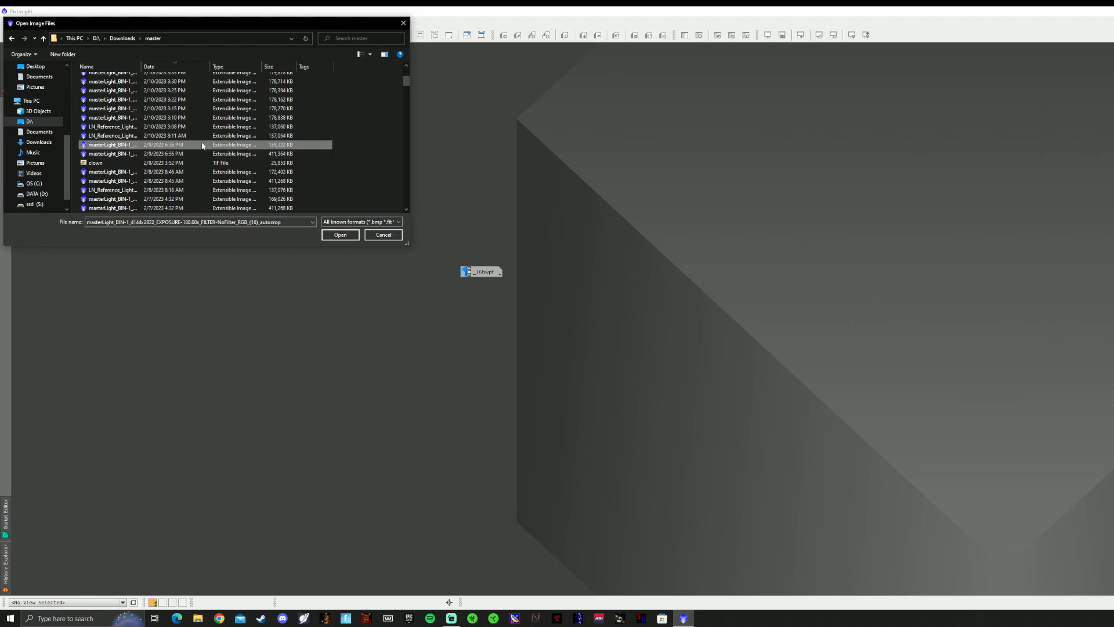
key("Return")
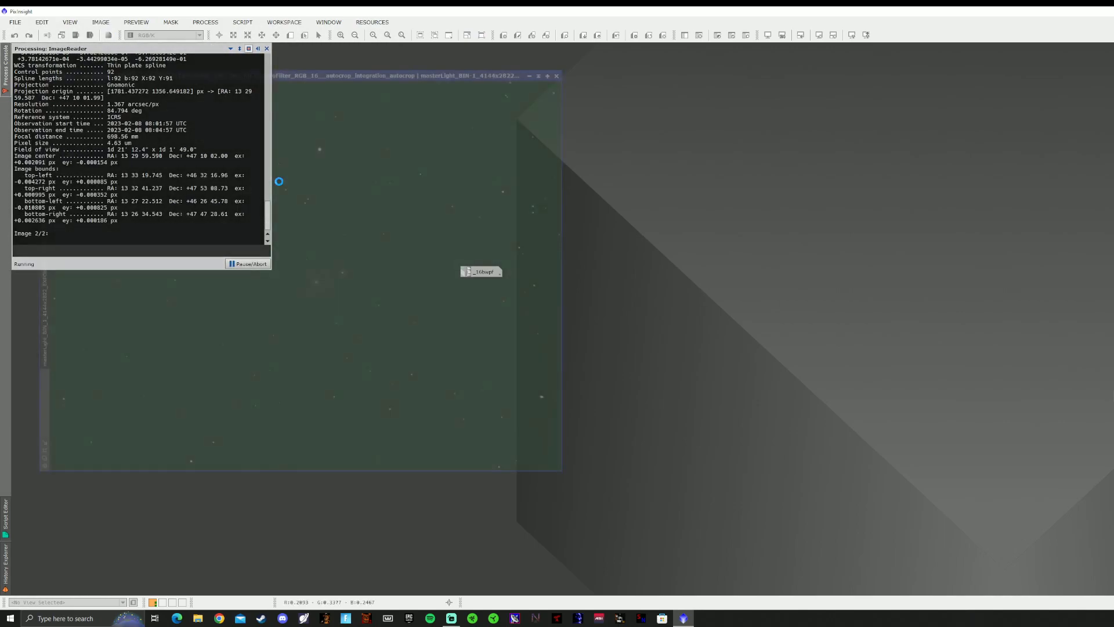
- Close the process console and move the minimised _16bwpf icon off the opened green image
left_click(267, 48)
left_click(505, 90)
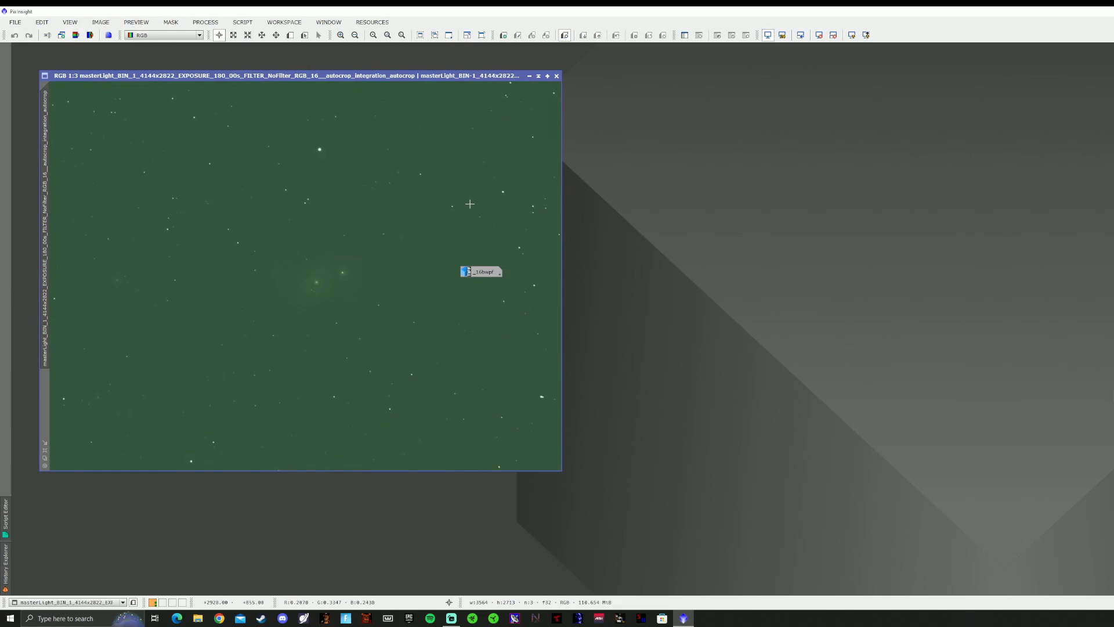
left_click_drag(482, 272, 960, 214)
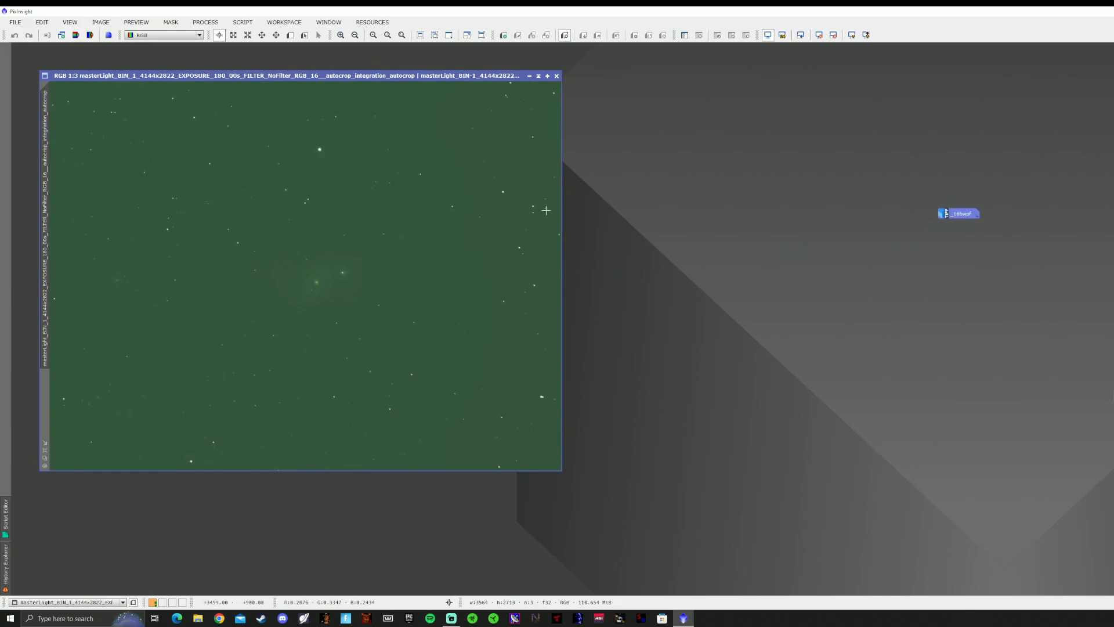
- Extract the R, G and B channels of the masterLight image into separate images with ChannelExtraction
left_click(198, 20)
left_click(212, 25)
left_click(212, 23)
mouse_move(250, 36)
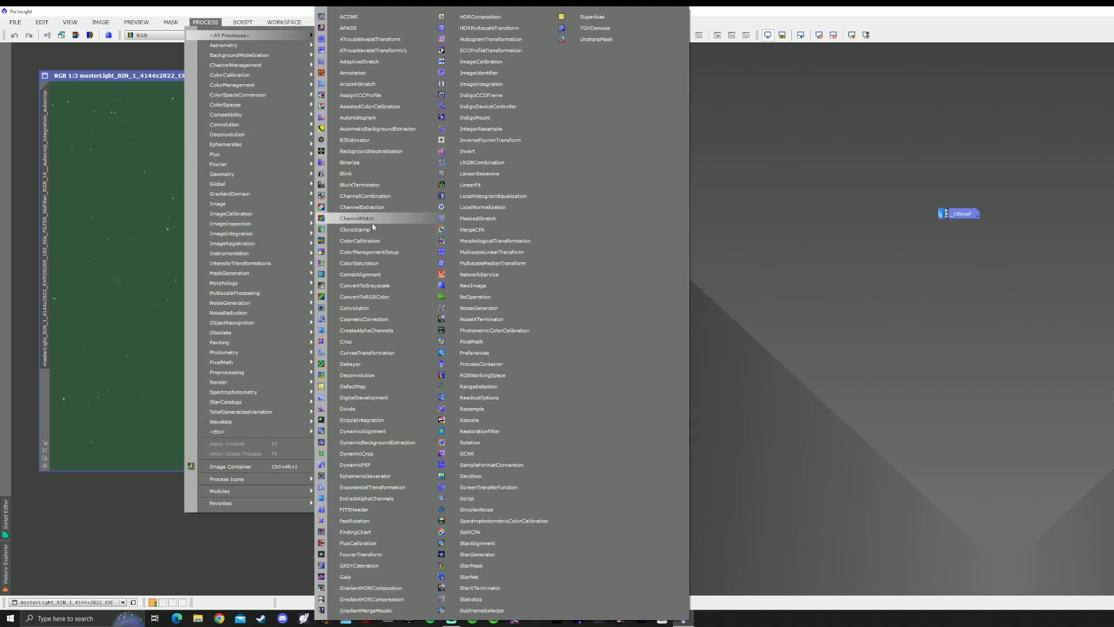
left_click(363, 207)
left_click_drag(466, 125, 400, 166)
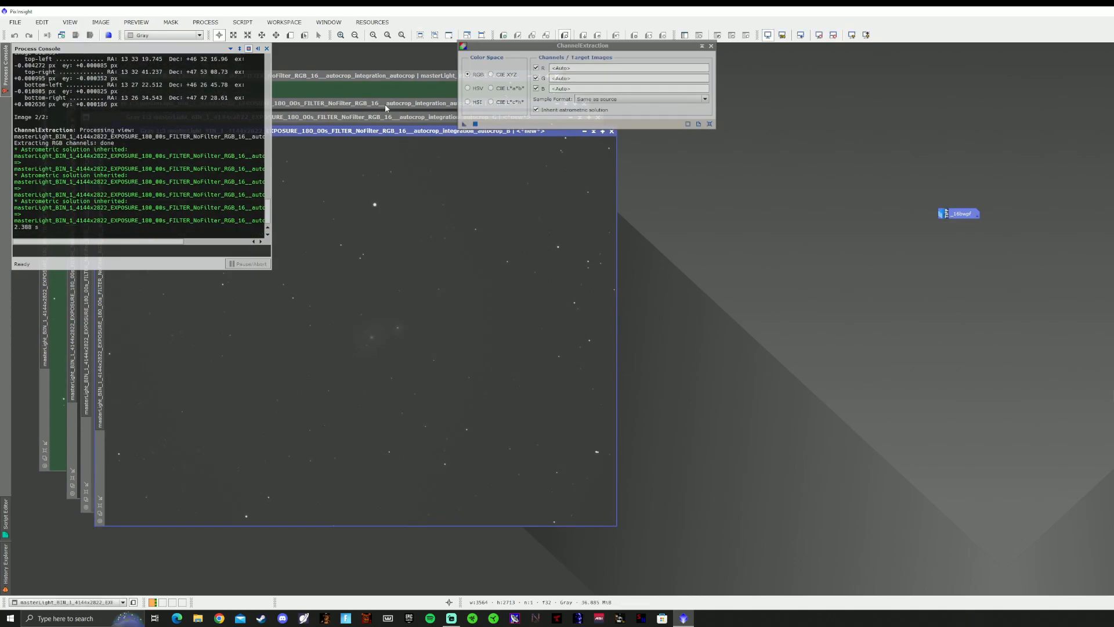
- Close the process console, set the ChannelExtraction dialog aside and clear the original colour masterLight image out of view
left_click(384, 104)
left_click(266, 48)
left_click_drag(700, 47, 992, 62)
left_click(487, 78)
mouse_move(487, 80)
left_mouse_down()
mouse_move(446, 99)
mouse_move(503, 110)
mouse_move(505, 79)
mouse_move(491, 68)
left_mouse_up()
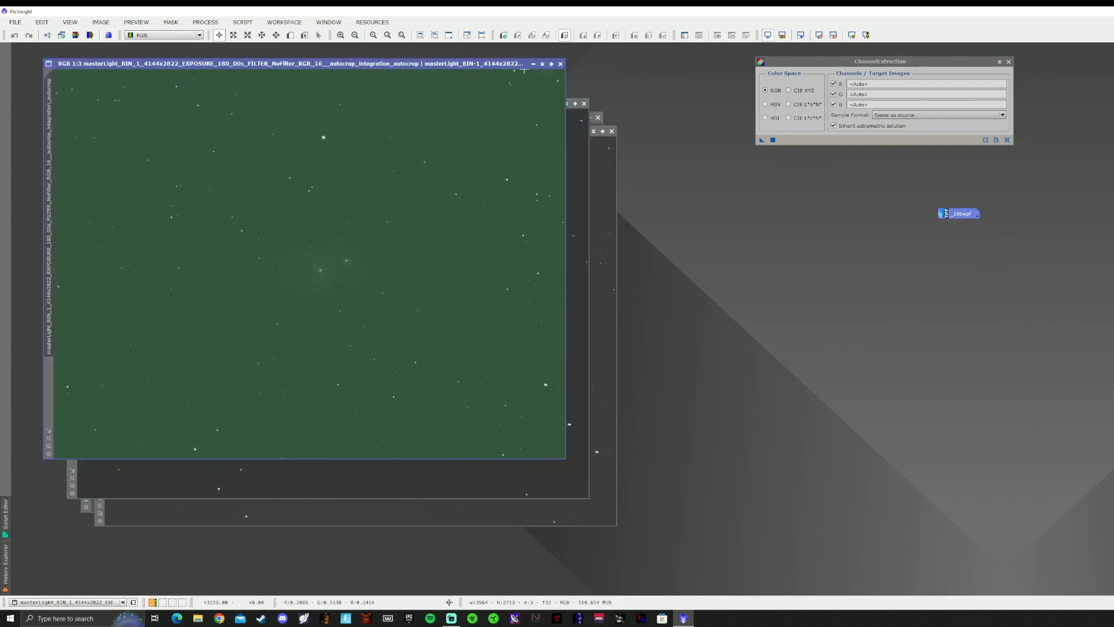
left_click(533, 64)
left_click(388, 264)
key("ctrl+w")
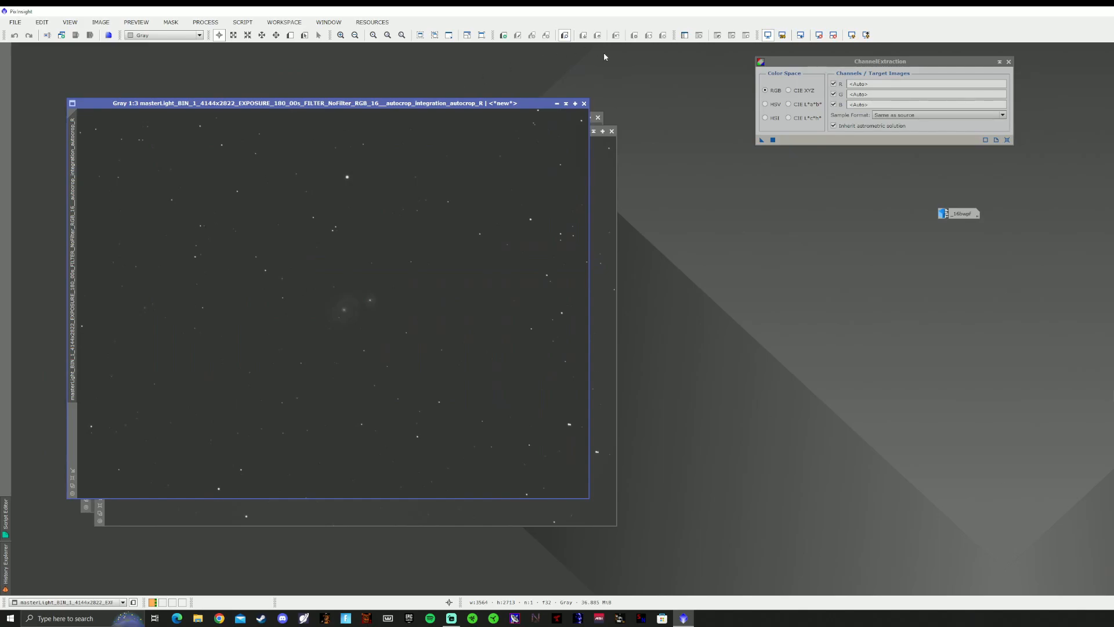
- Auto-stretch the display of the extracted R channel image
left_click_drag(534, 102, 534, 103)
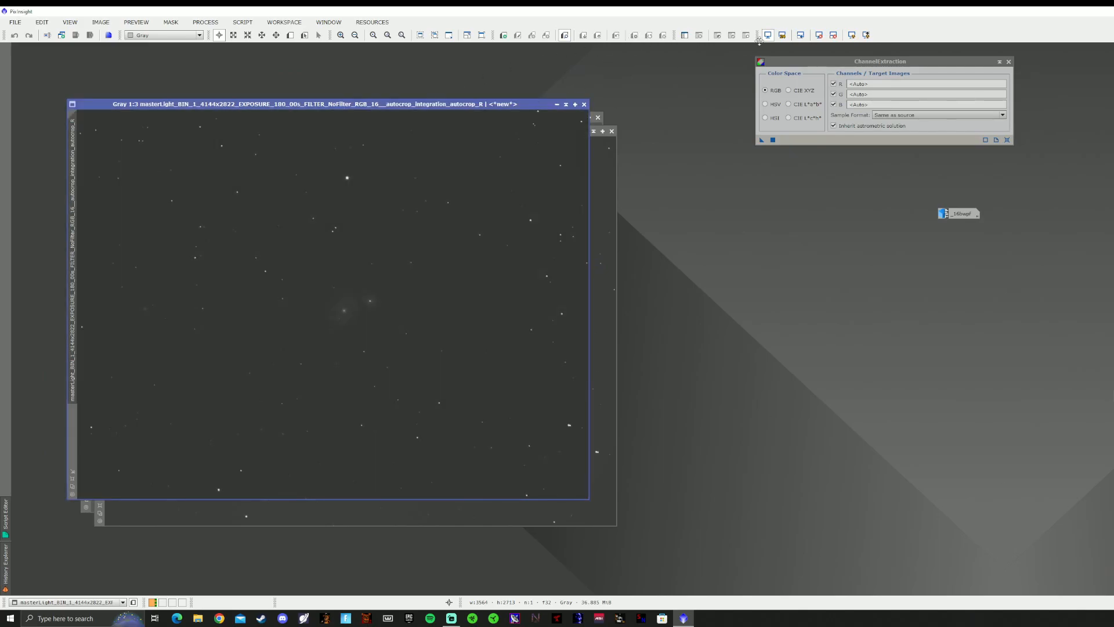
left_click(852, 35)
scroll(384, 310, "up", 3)
scroll(384, 310, "down", 3)
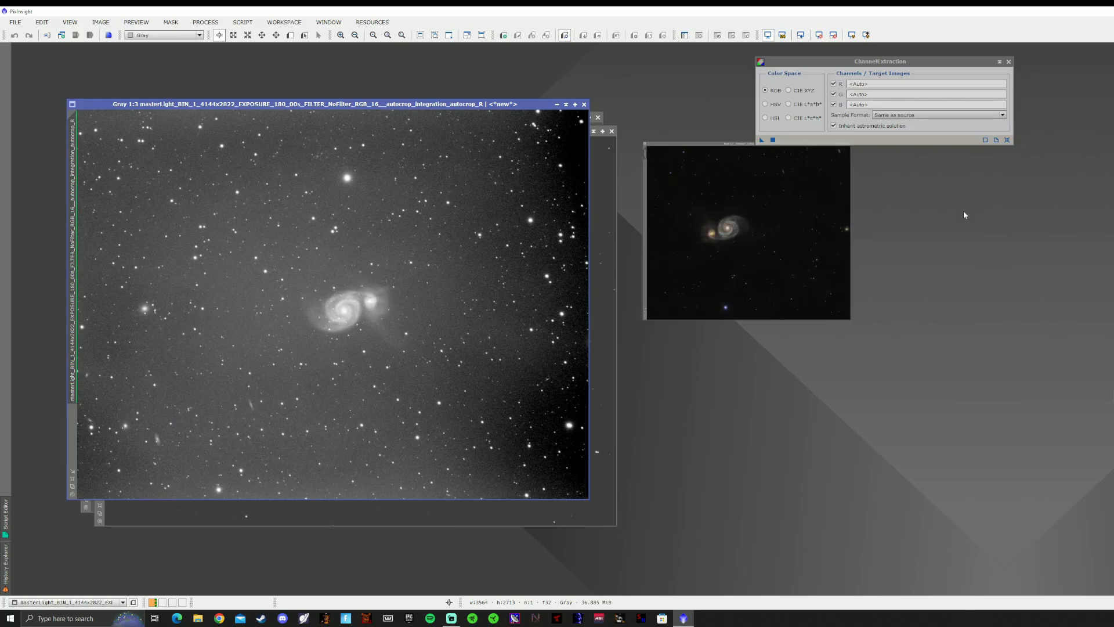
- Restore the minimised _16bwpf image and move it clear of the channel images
double_click(960, 214)
left_click_drag(488, 56, 866, 153)
left_click(1081, 155)
left_click(948, 214)
left_click_drag(1111, 381, 1113, 380)
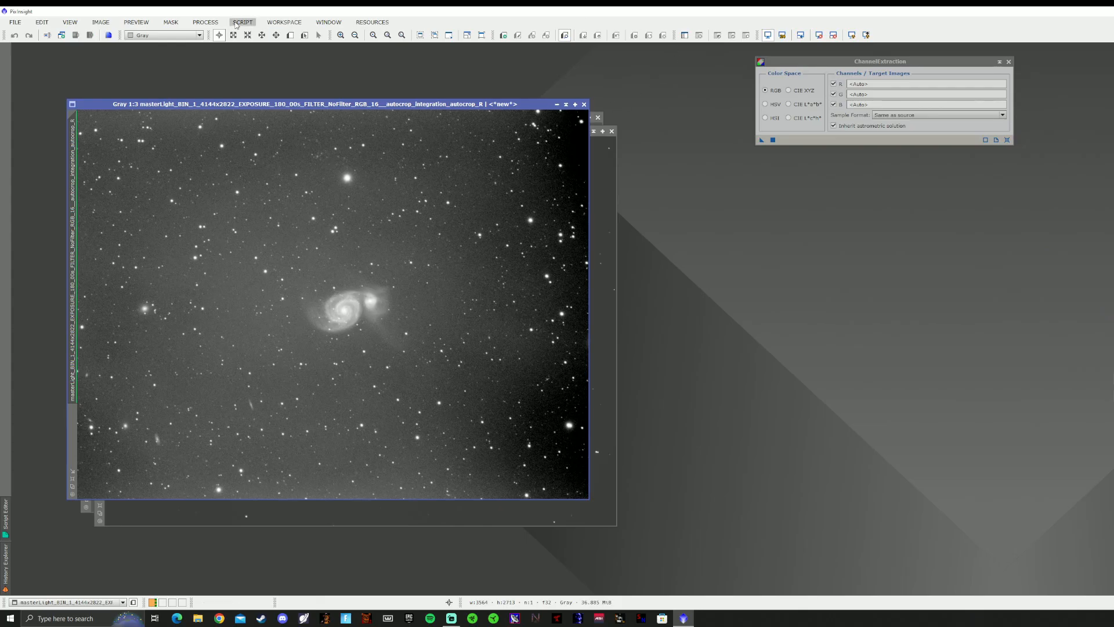
- Open the Statistics and ChannelCombination processes
left_click(206, 22)
mouse_move(212, 36)
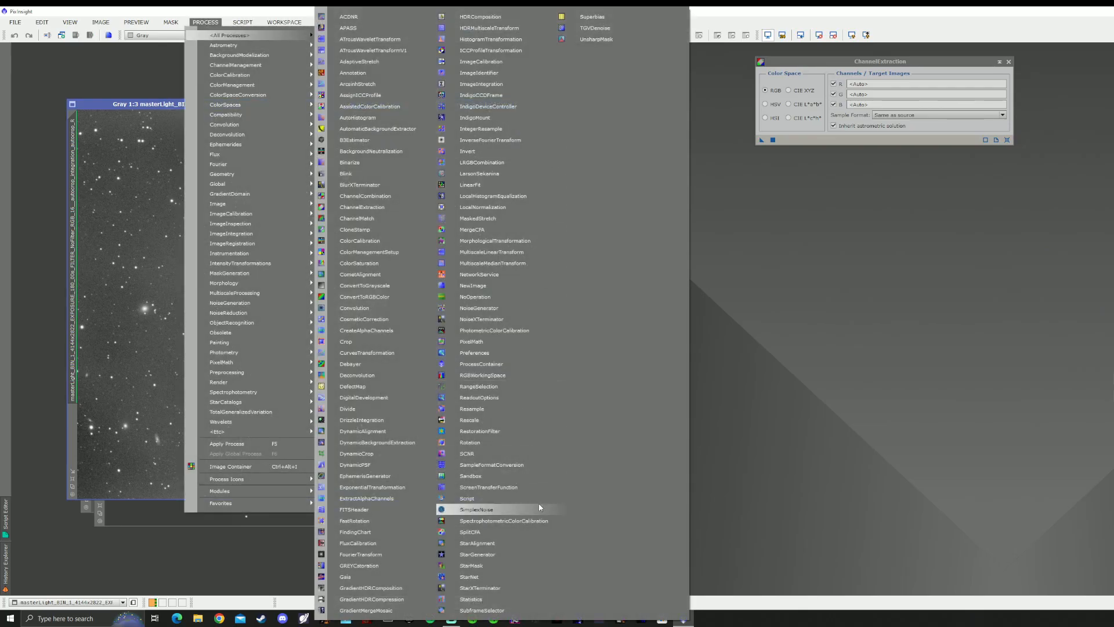
left_click(471, 599)
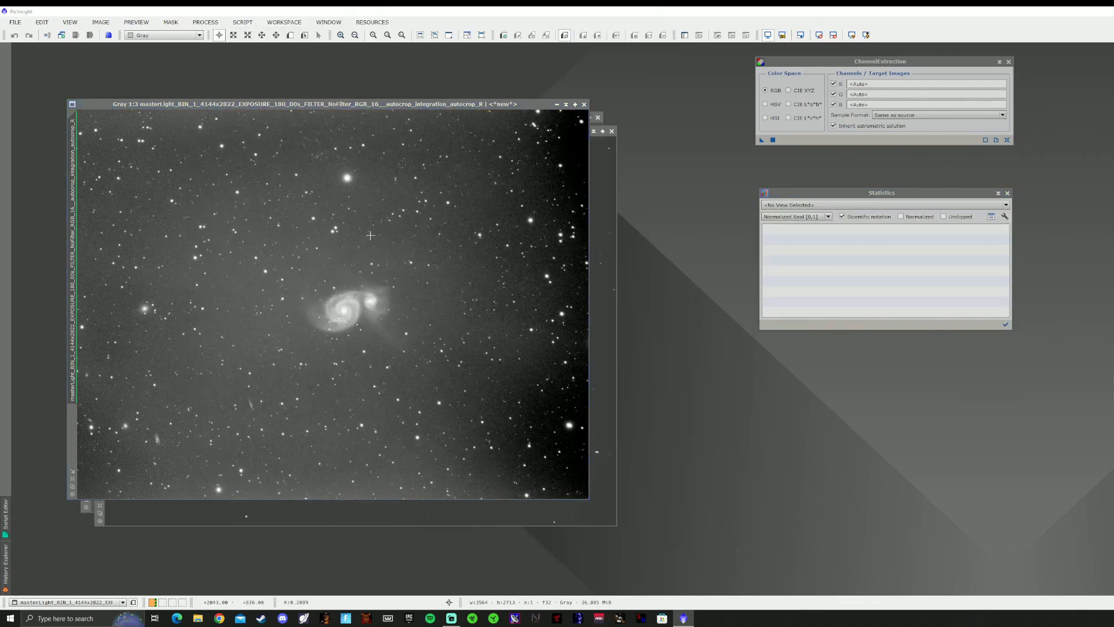
left_click(209, 23)
mouse_move(232, 36)
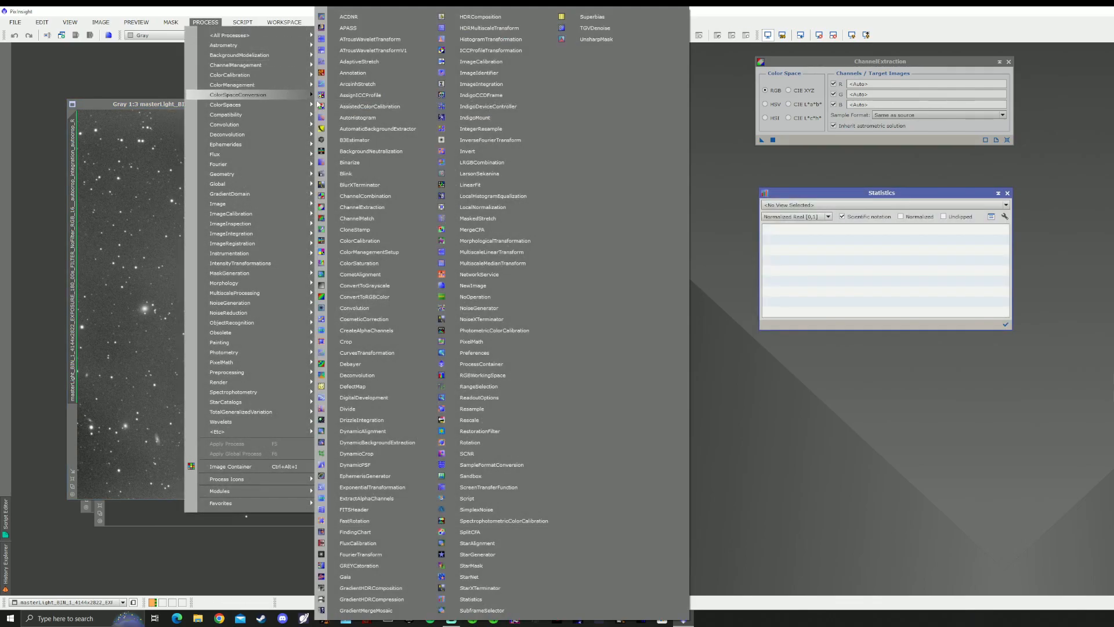
left_click(387, 207)
- Examine the channel statistics of the _16bwpf image, highlighting the median row
left_click(813, 204)
left_click(797, 246)
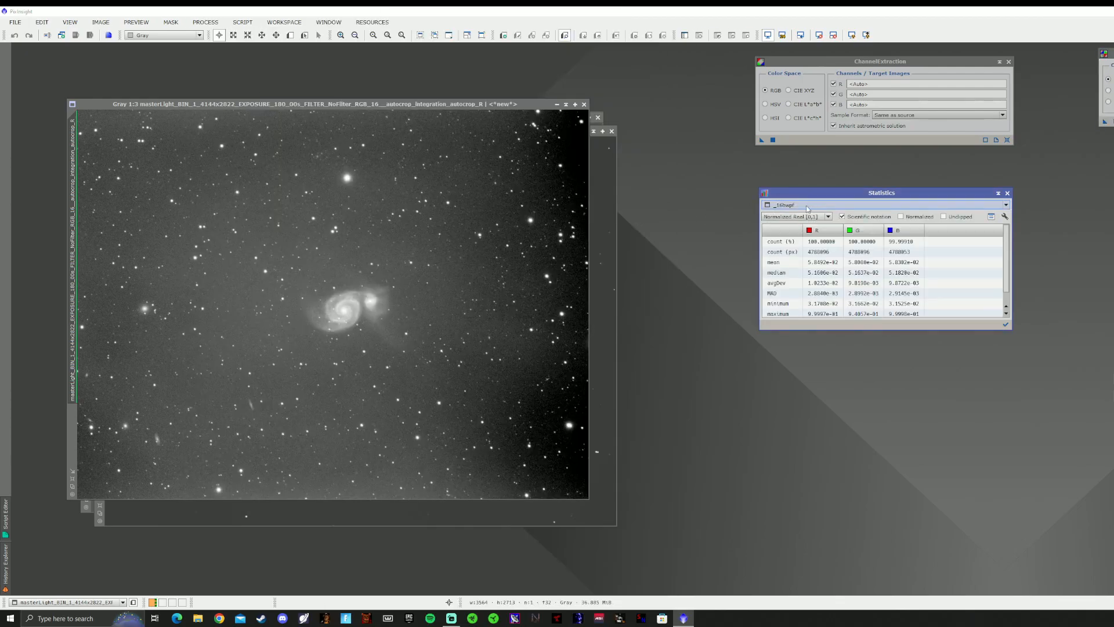
left_click(799, 275)
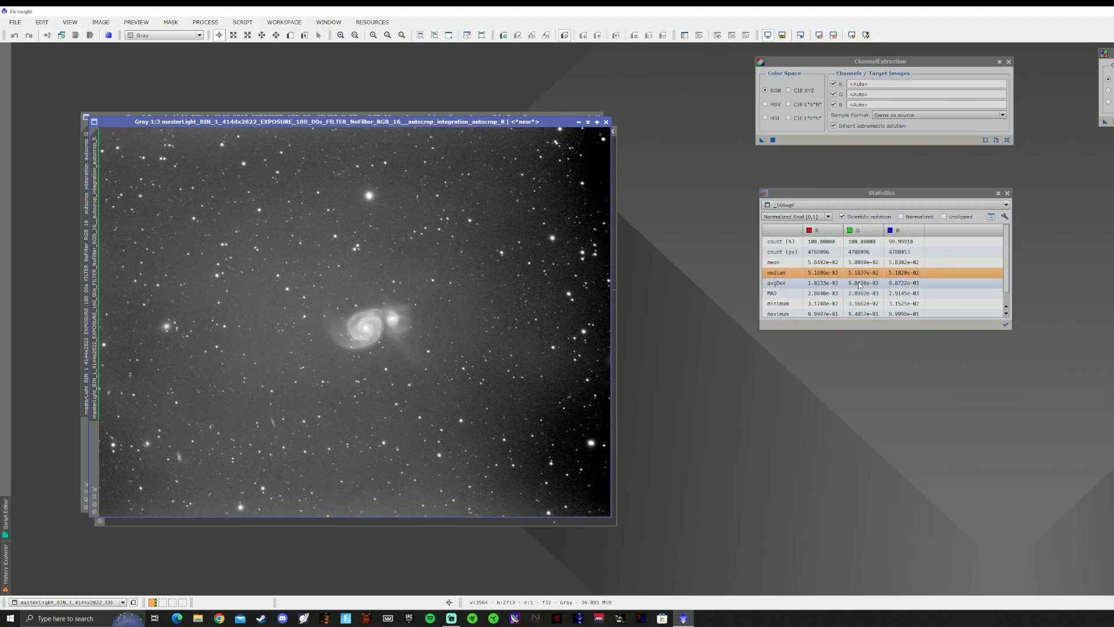
- Examine the median row in the original colour masterLight image's statistics, and close Statistics
left_click(887, 205)
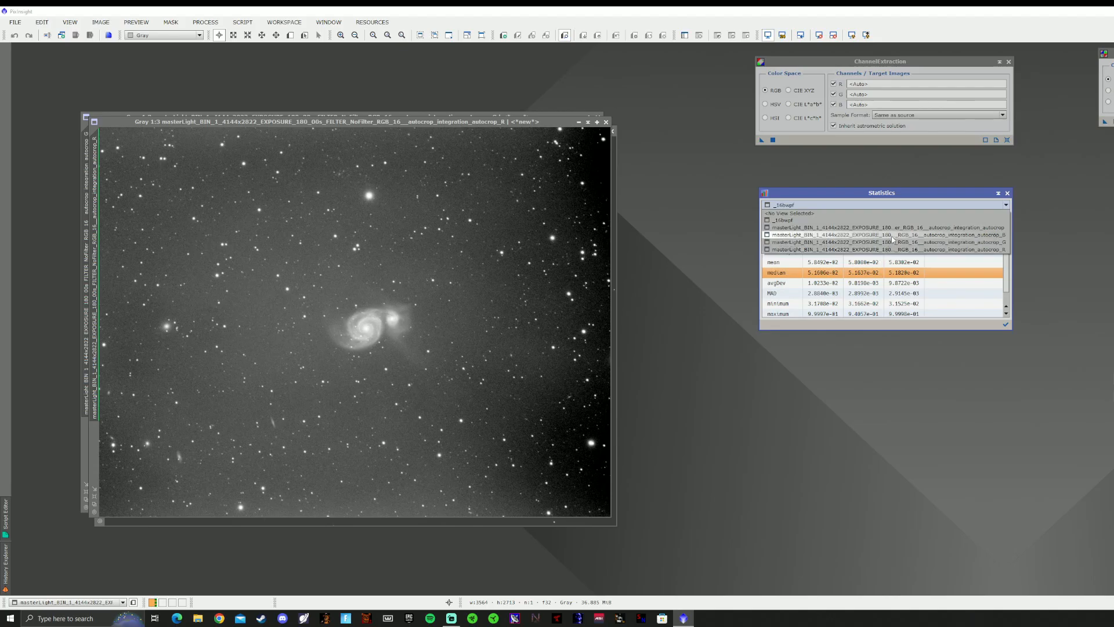
left_click(870, 228)
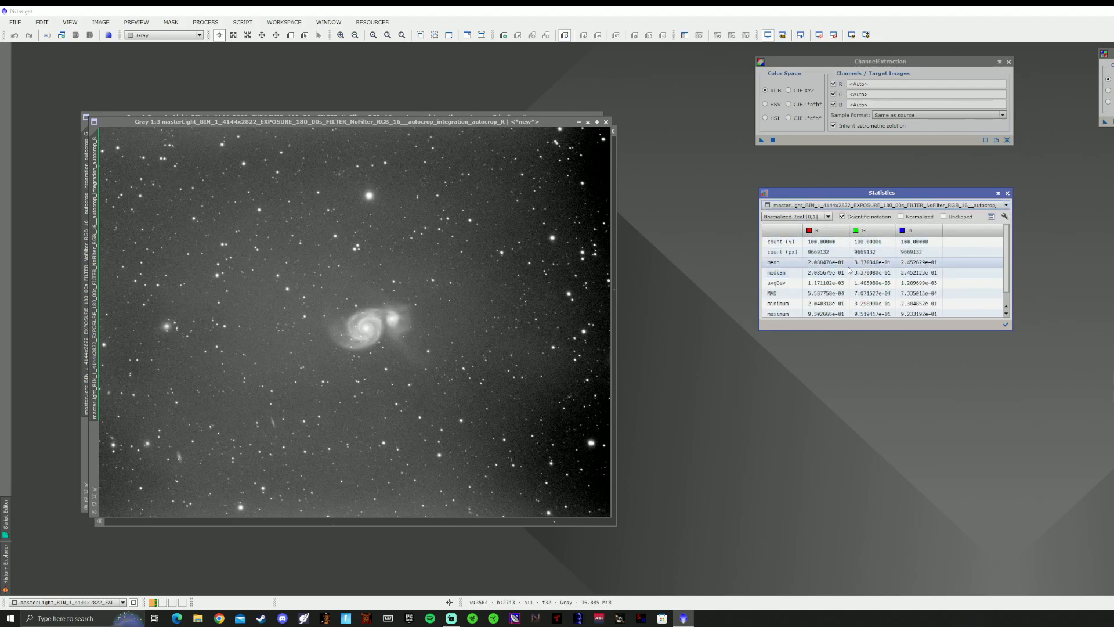
left_click(819, 276)
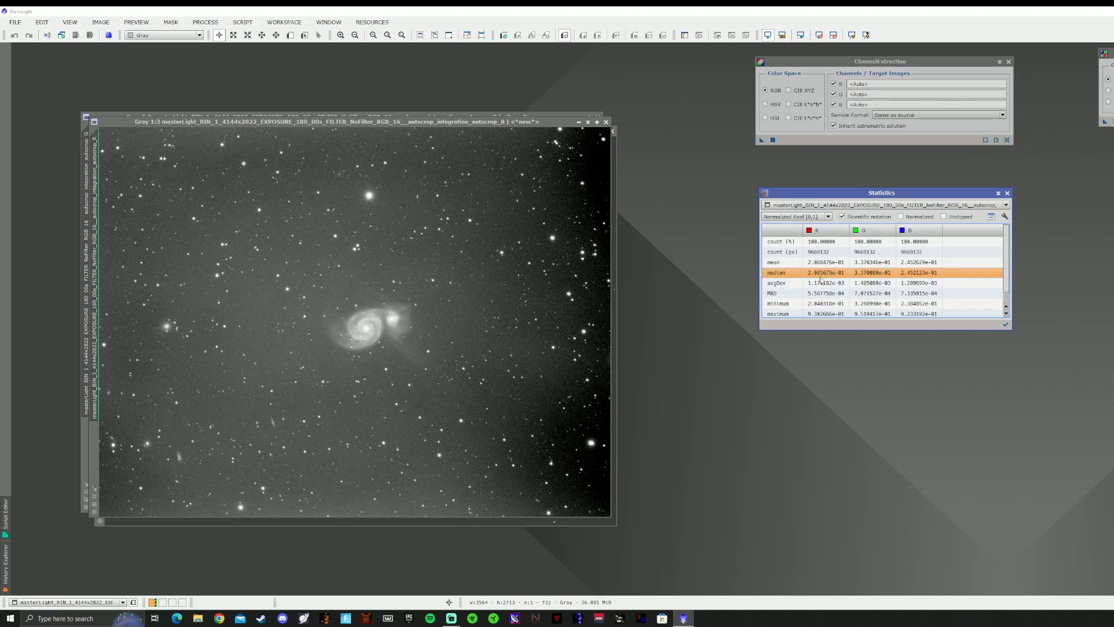
left_click(1008, 193)
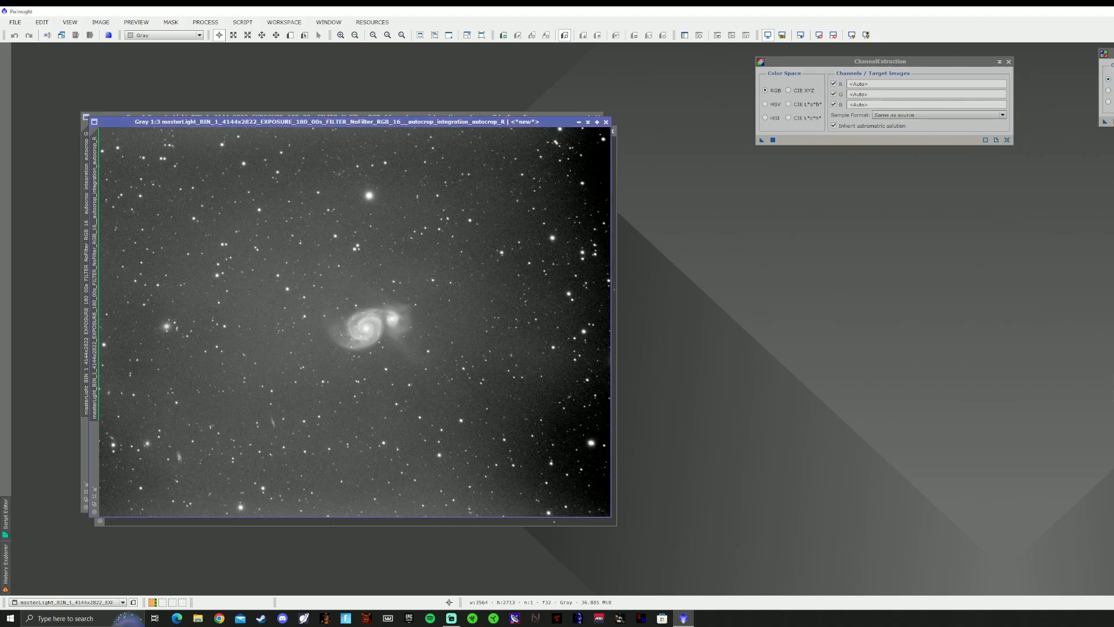
- Open LinearFit and arrange the ChannelCombination and LinearFit dialogs below ChannelExtraction
left_click_drag(1113, 55, 791, 188)
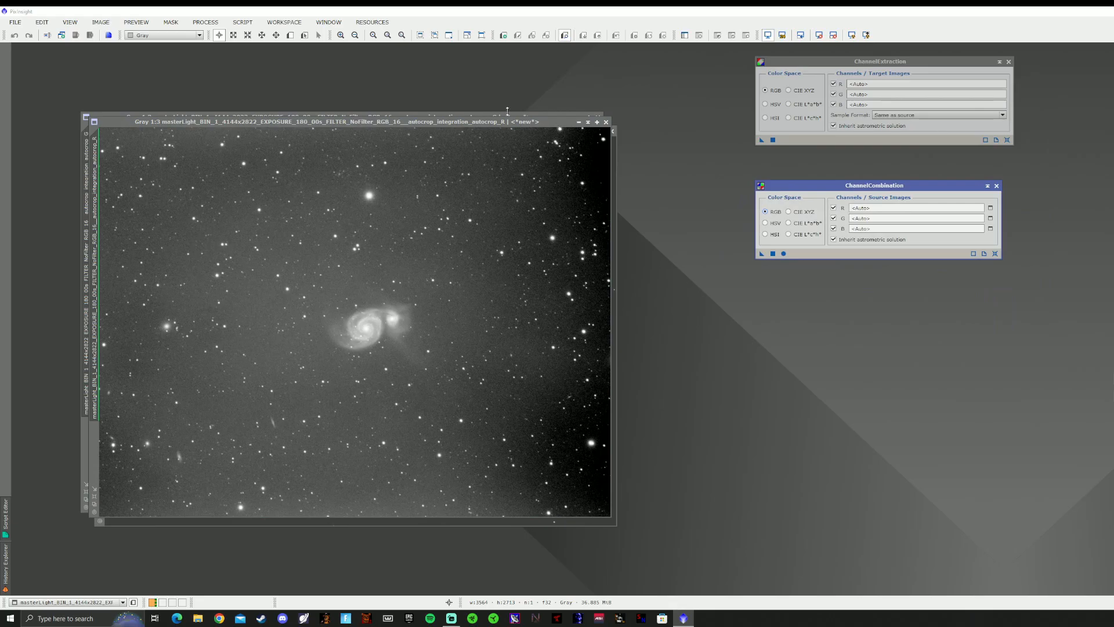
left_click(208, 22)
left_click(210, 23)
left_click(211, 23)
mouse_move(227, 40)
left_click(482, 177)
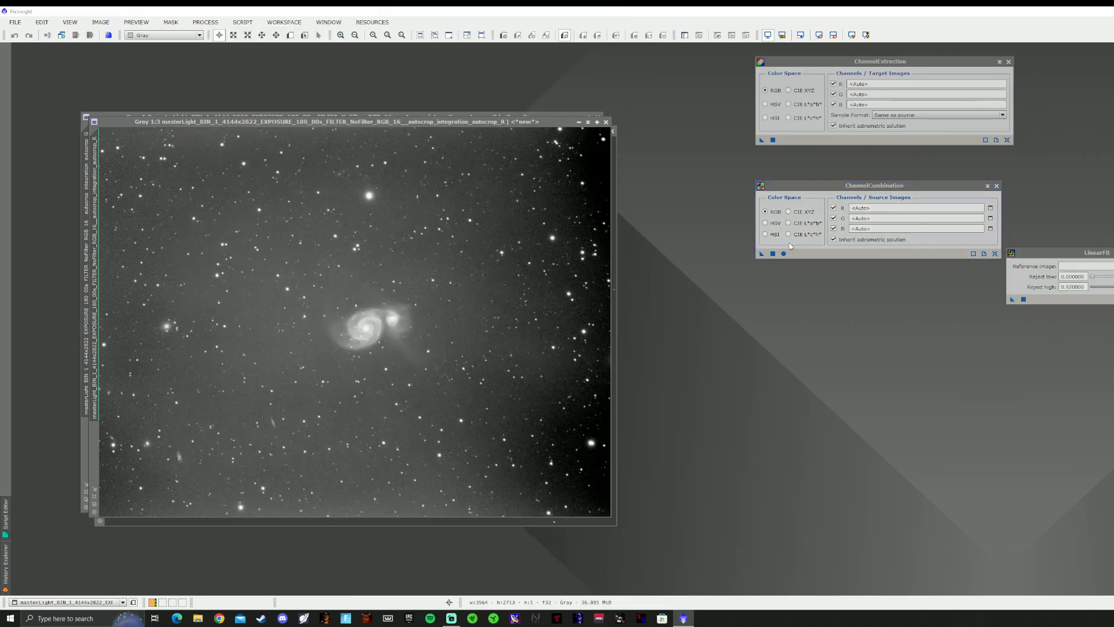
left_click_drag(1057, 252, 763, 284)
- Set the extracted R channel image as the LinearFit reference image
left_click(901, 296)
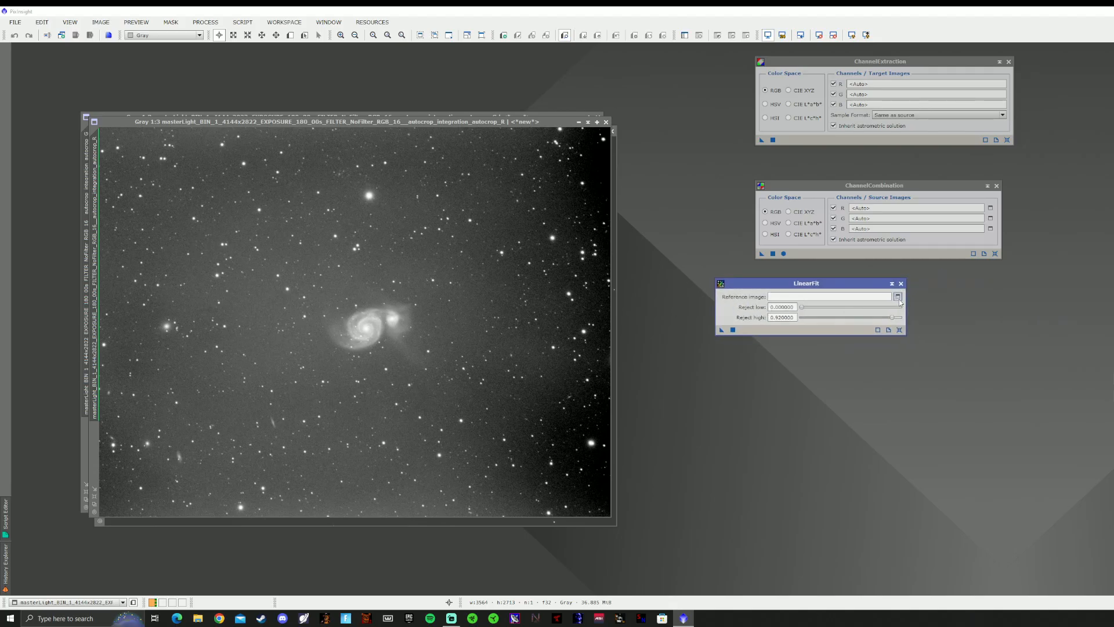
left_click(732, 298)
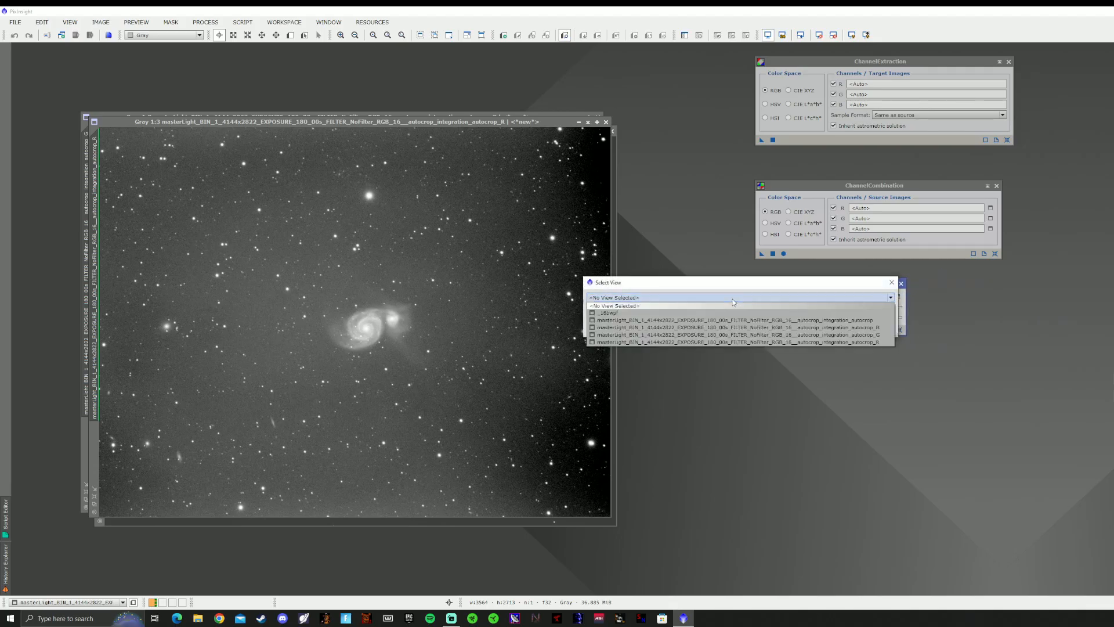
left_click(784, 342)
left_click(837, 329)
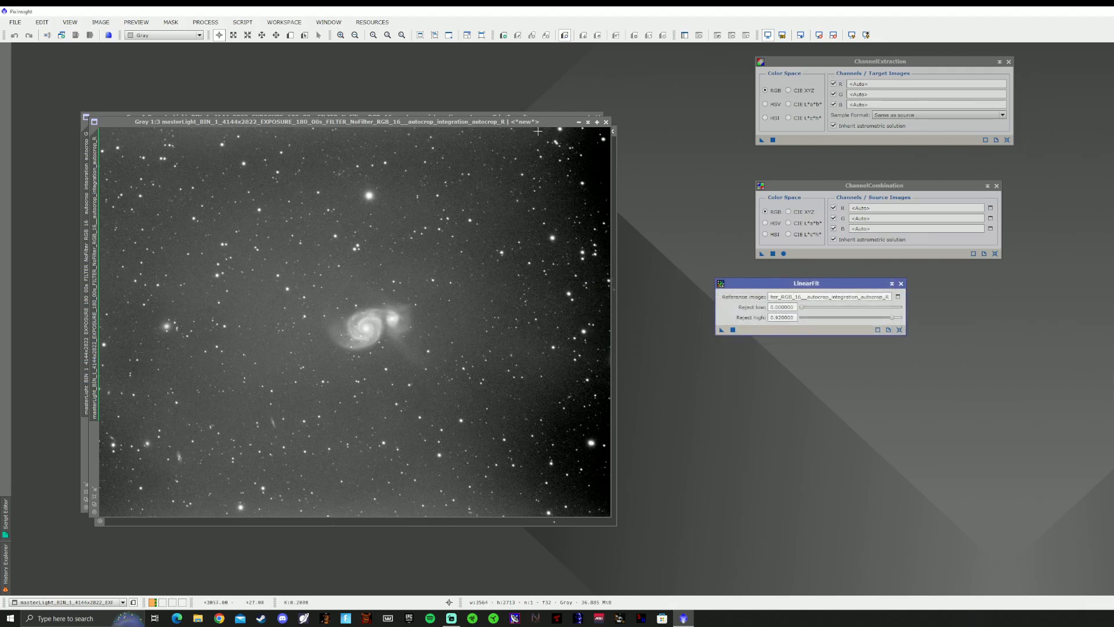
- Apply LinearFit to the B and G channel images and minimise all three channel images
left_click(579, 122)
left_click_drag(722, 330, 526, 264)
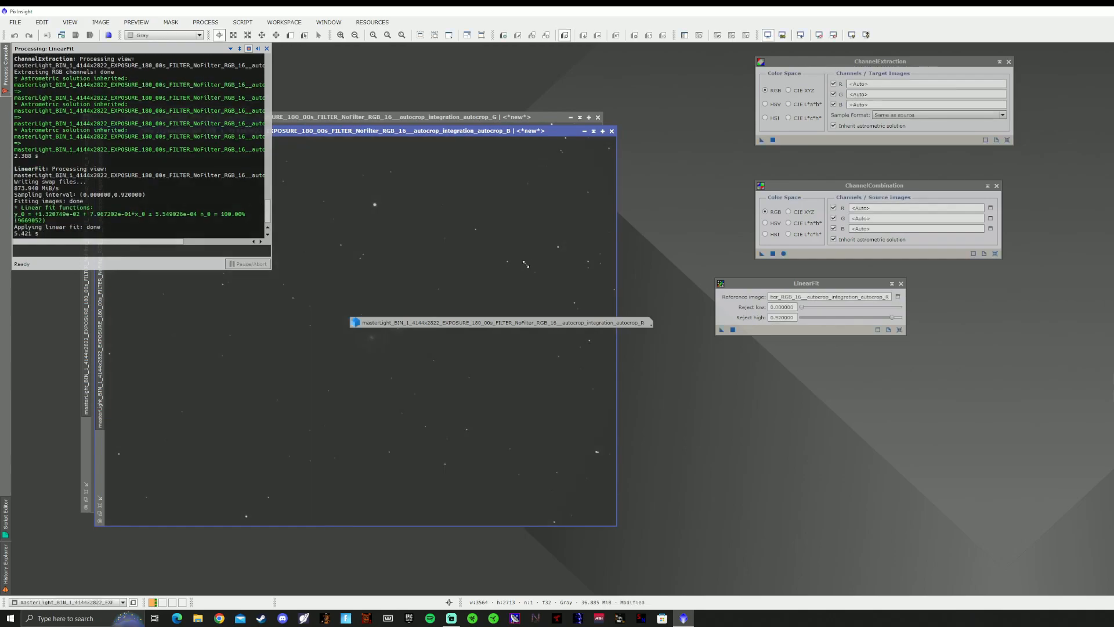
left_click(494, 123)
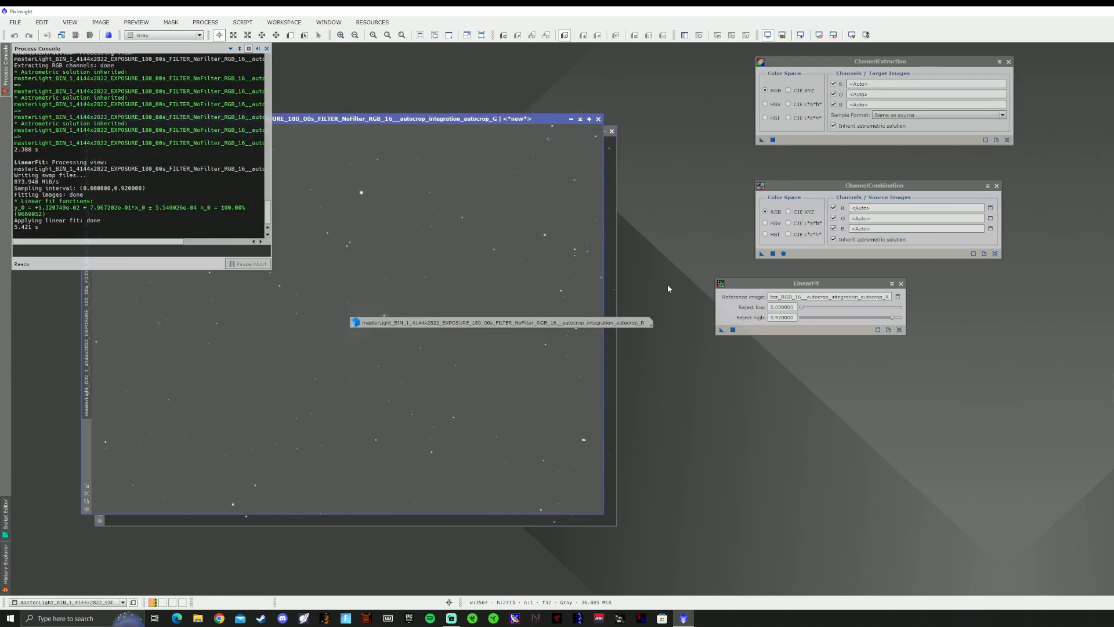
left_click_drag(722, 330, 481, 242)
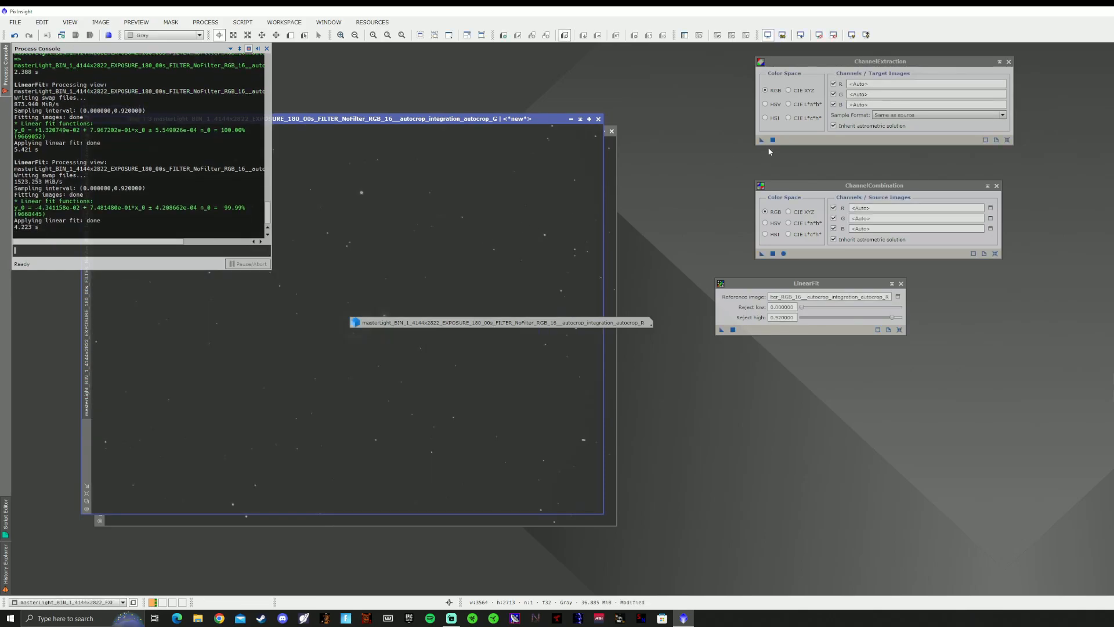
left_click(571, 118)
left_click(586, 131)
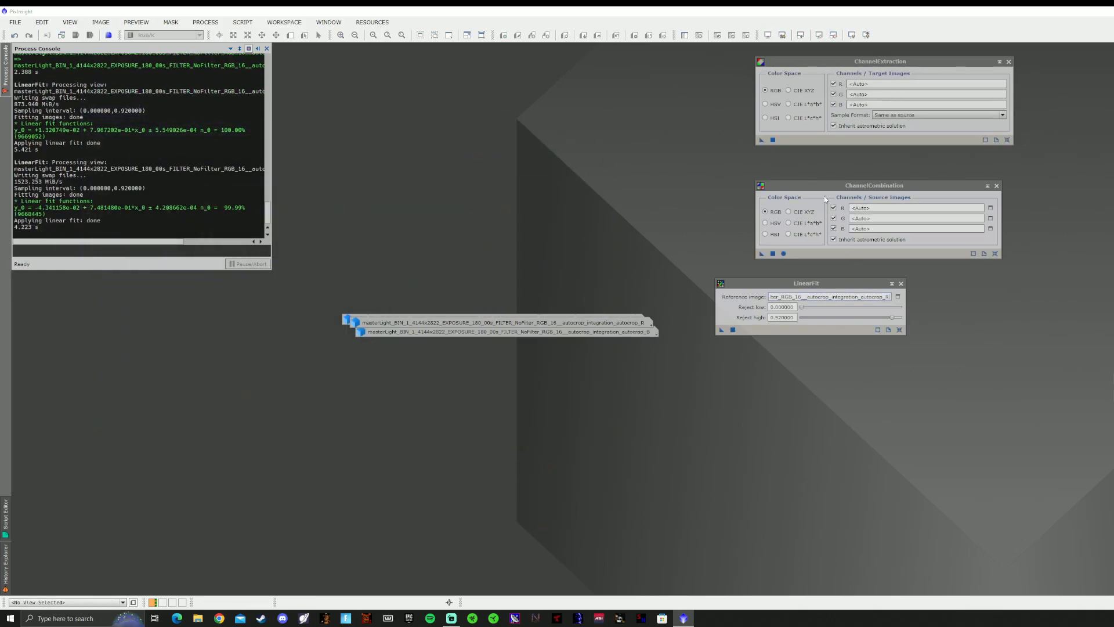
- Close LinearFit and combine the fitted R, G and B channel images into a new RGB image with ChannelCombination
left_click(991, 208)
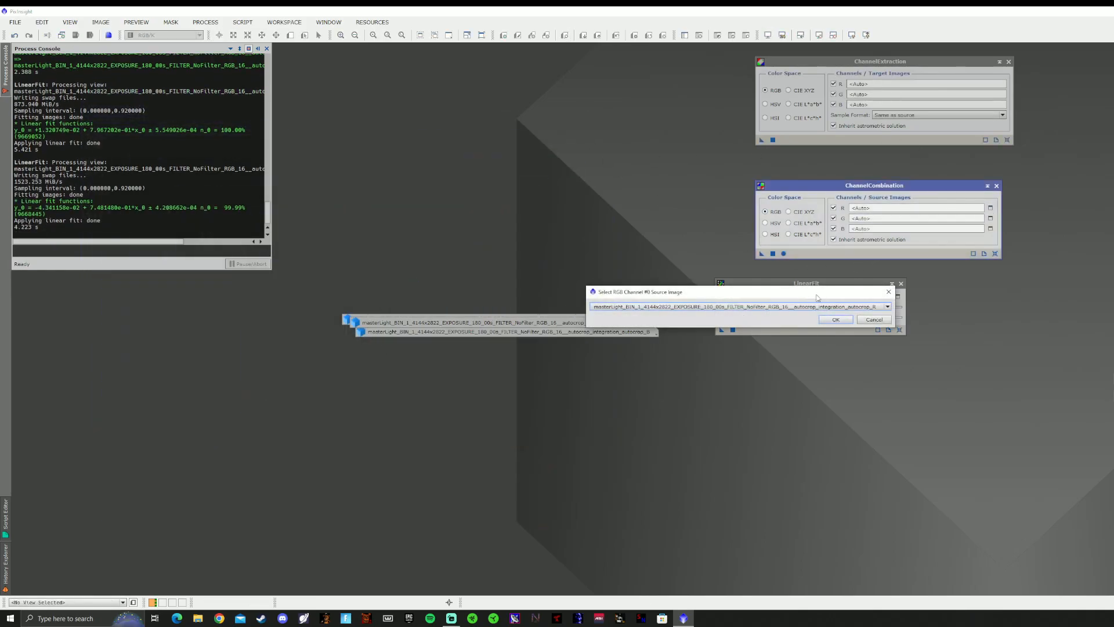
left_click(845, 316)
left_click(991, 218)
left_click(844, 316)
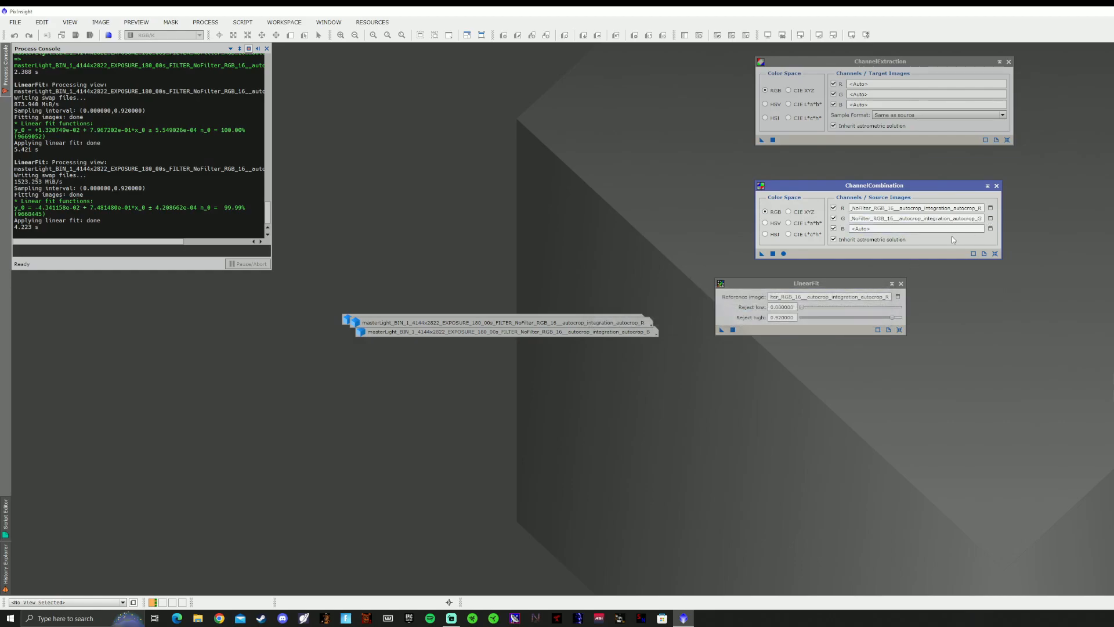
left_click(991, 228)
left_click(844, 316)
left_click(901, 283)
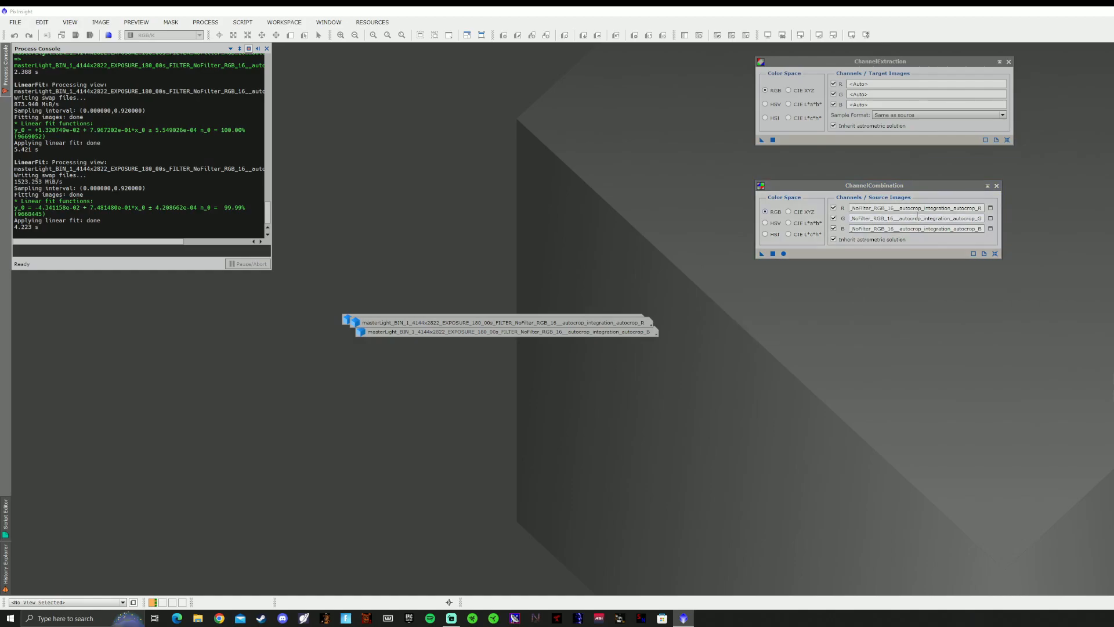
left_click(784, 255)
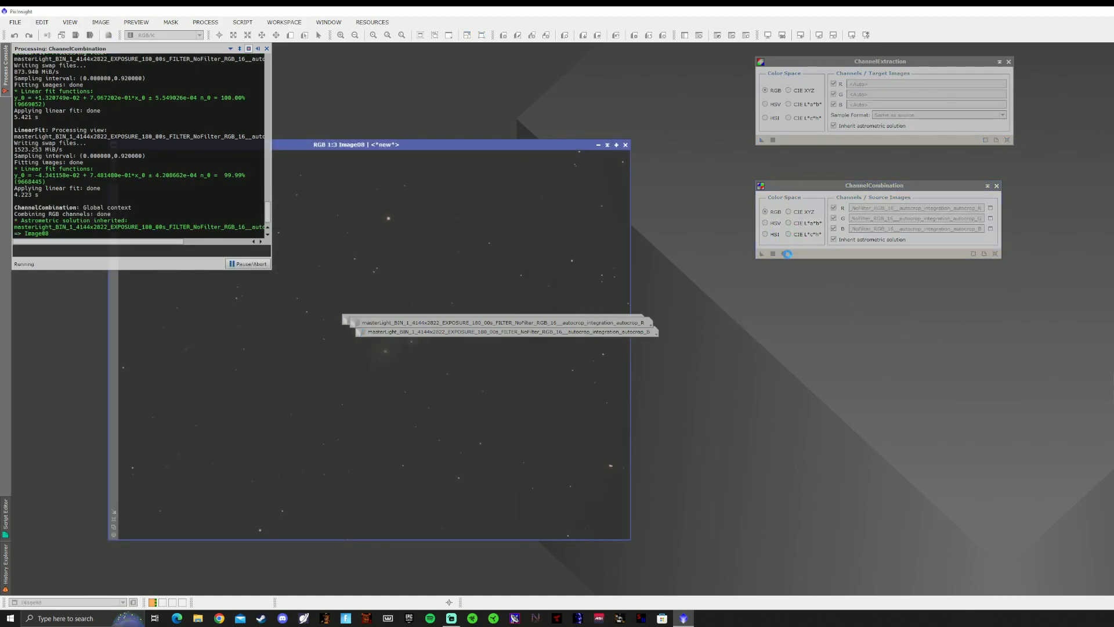
- Separate the new RGB image from the minimised channel images and auto-stretch its display
left_click_drag(647, 323, 864, 446)
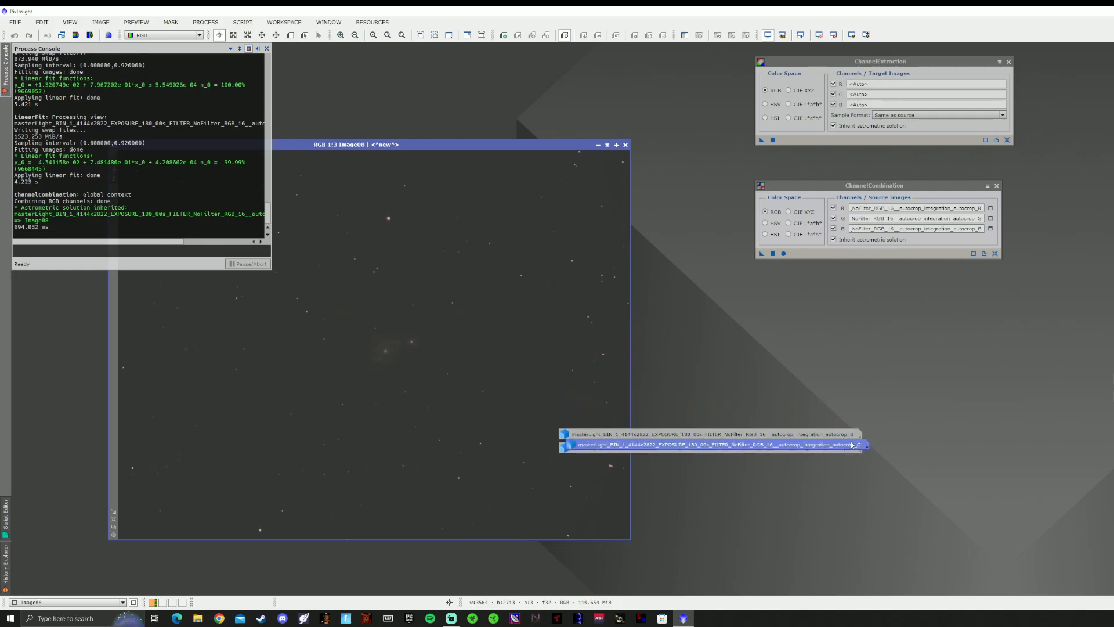
left_click_drag(572, 142, 587, 61)
left_click(851, 35)
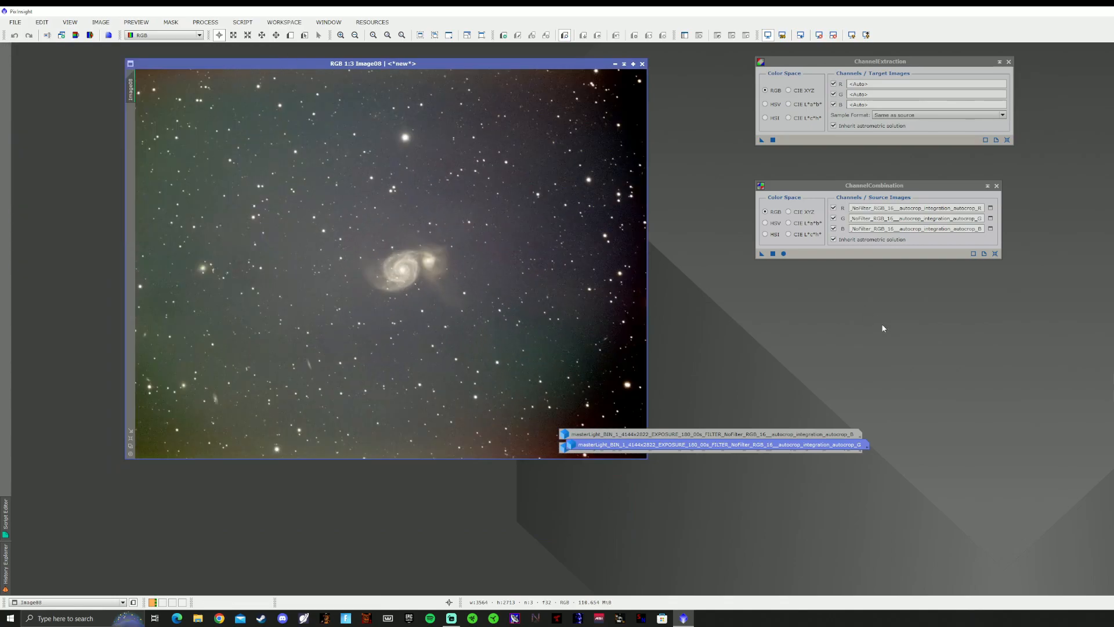
- Move the minimised channel images out of the way and close the ChannelCombination and ChannelExtraction dialogs
left_click_drag(815, 445, 1019, 581)
left_click_drag(789, 448, 1015, 590)
left_click_drag(845, 440, 1056, 575)
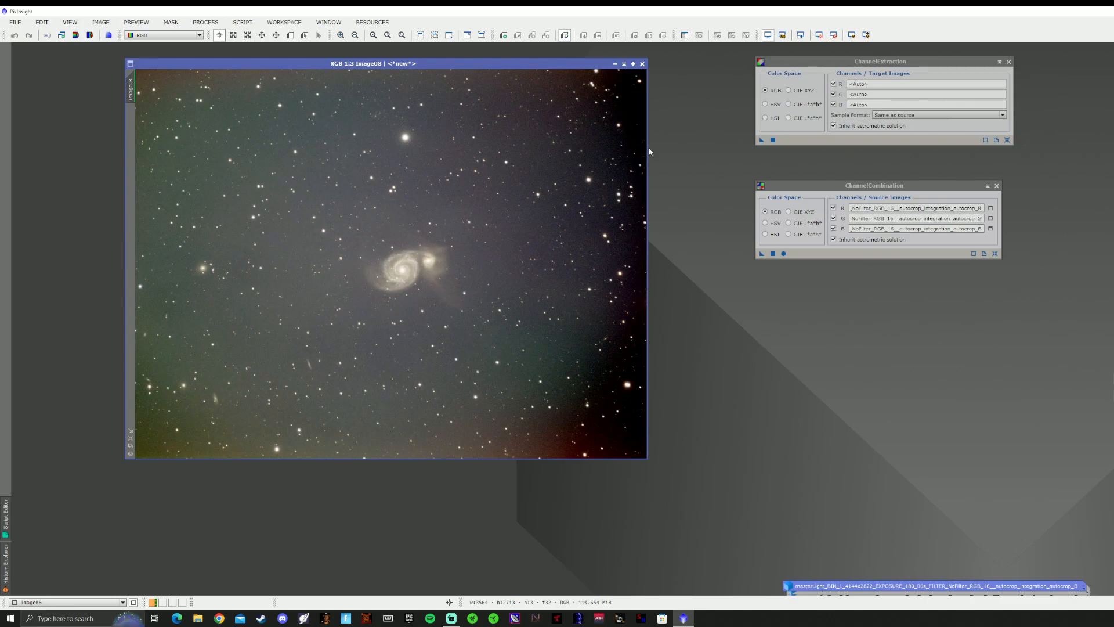
left_click(997, 186)
left_click(1009, 62)
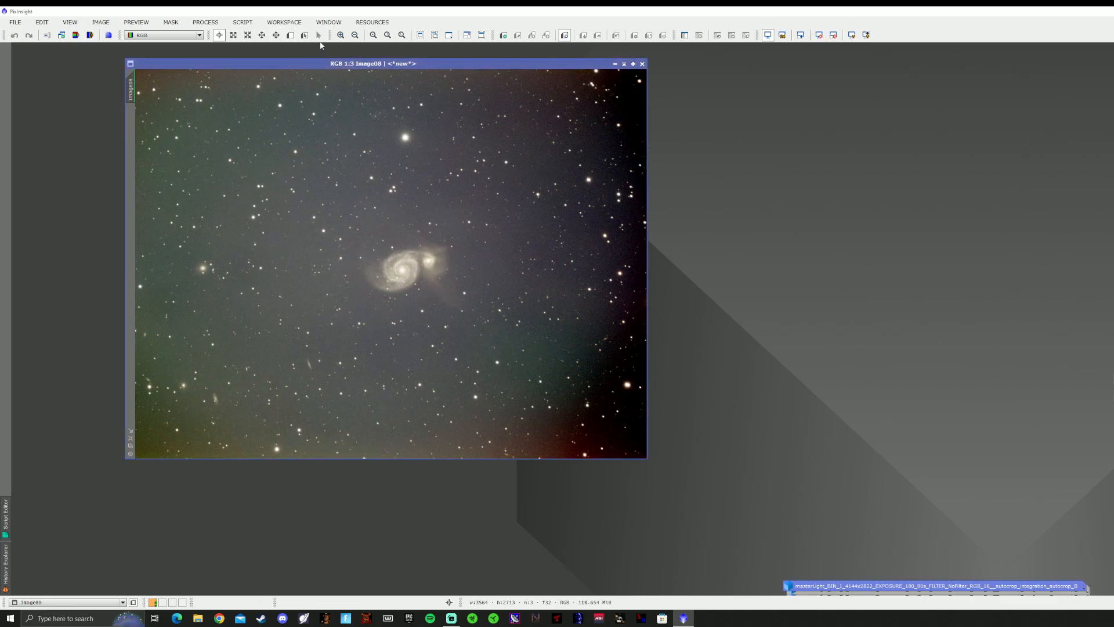
- Open PhotometricColorCalibration and place its dialog beside the combined RGB image
left_click(205, 22)
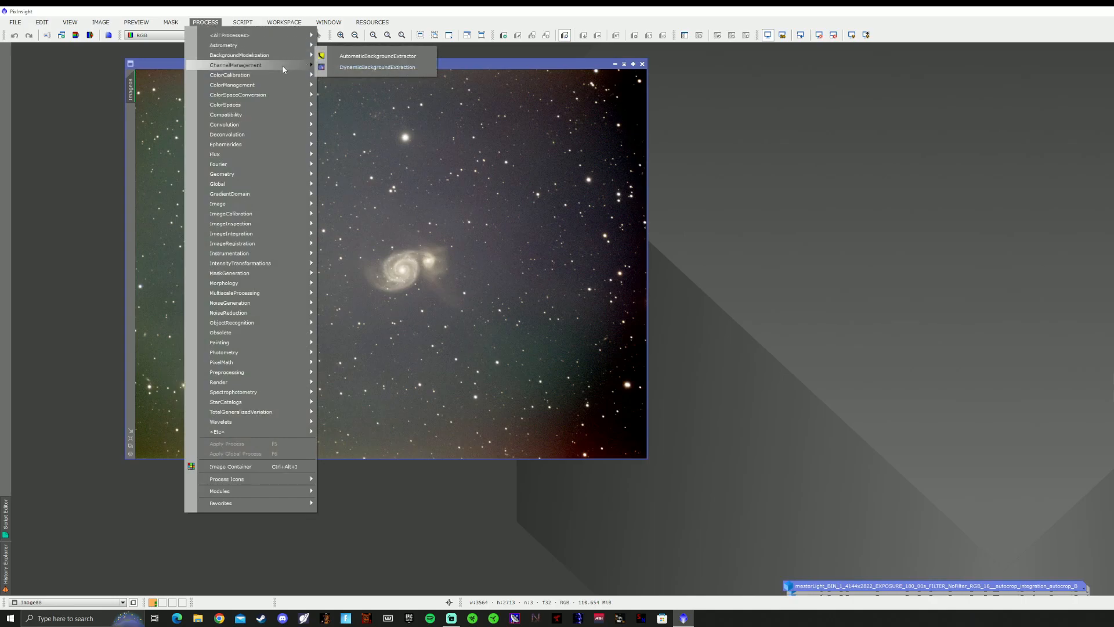
mouse_move(281, 75)
left_click(372, 120)
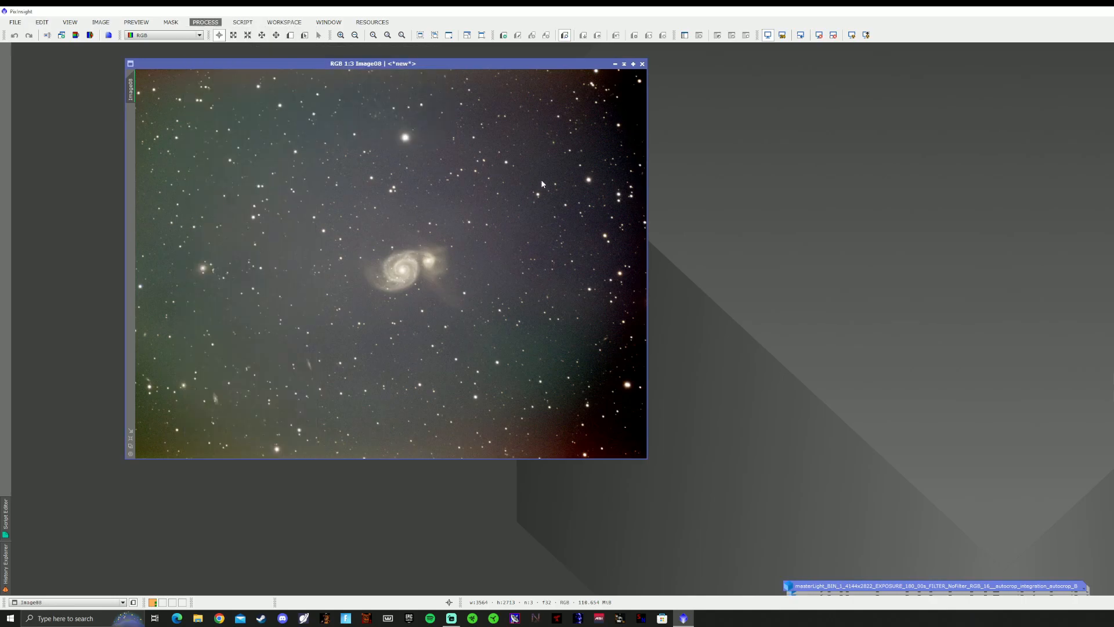
left_click_drag(1041, 105, 736, 97)
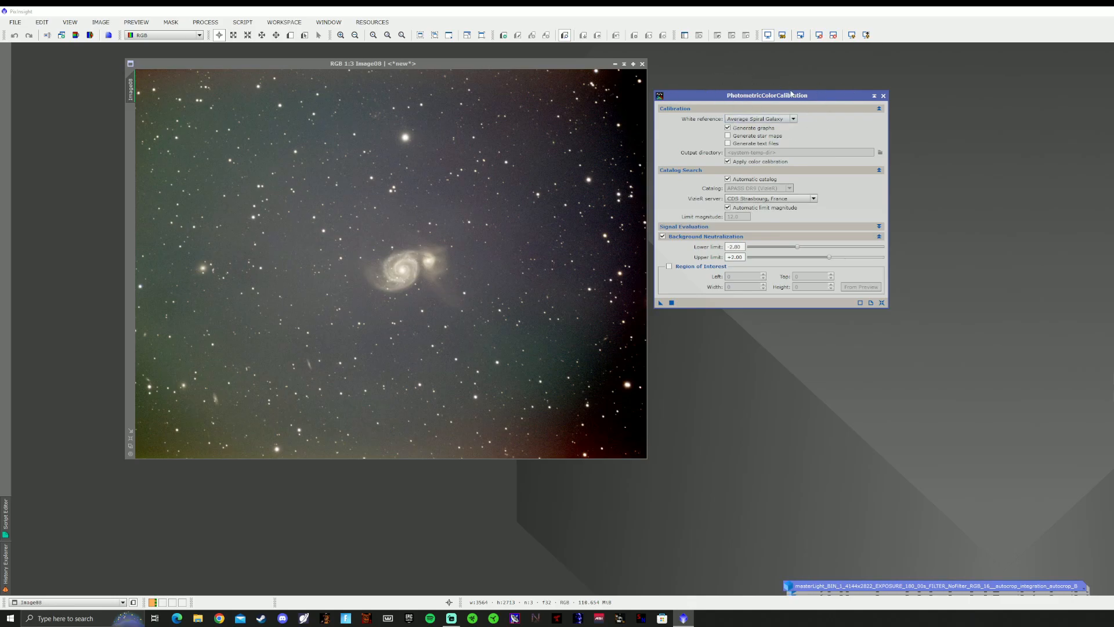
left_click(243, 22)
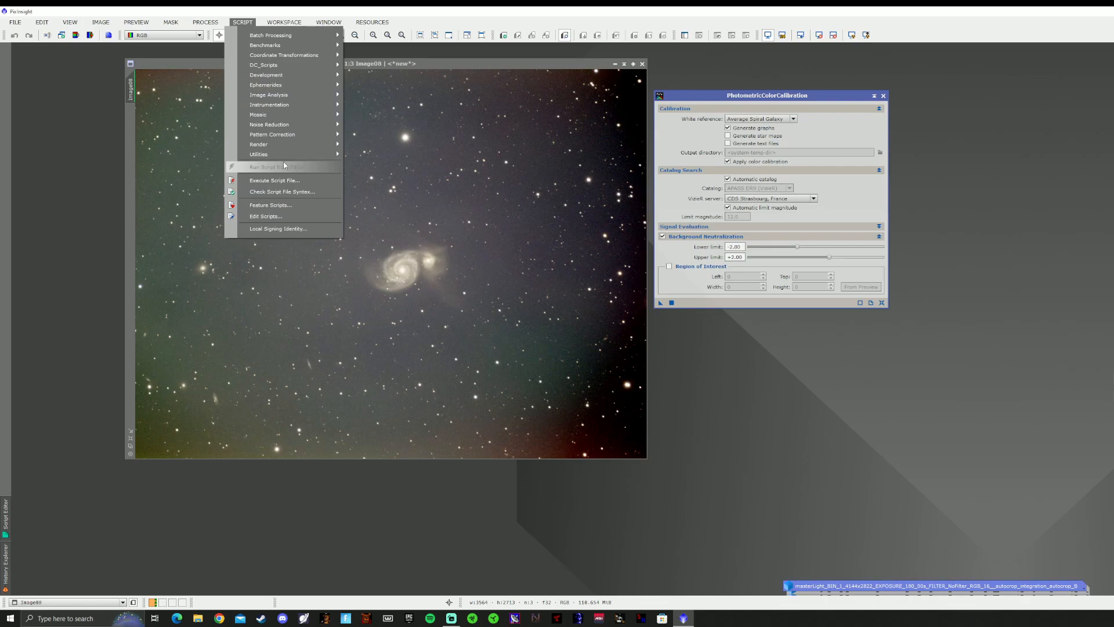
mouse_move(294, 154)
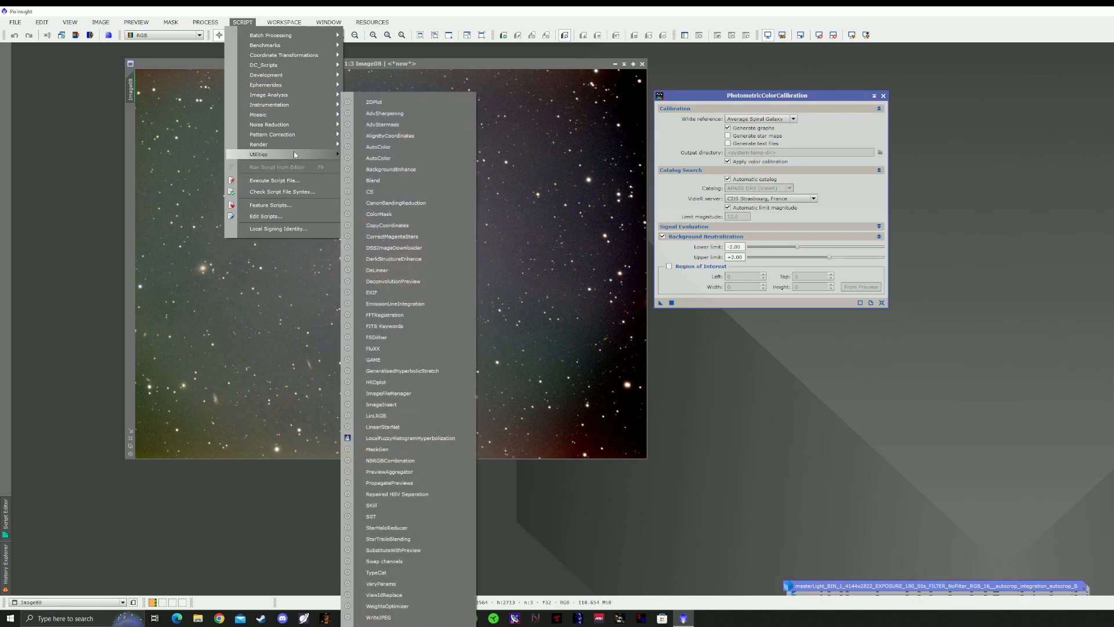
left_click(370, 149)
left_click(200, 24)
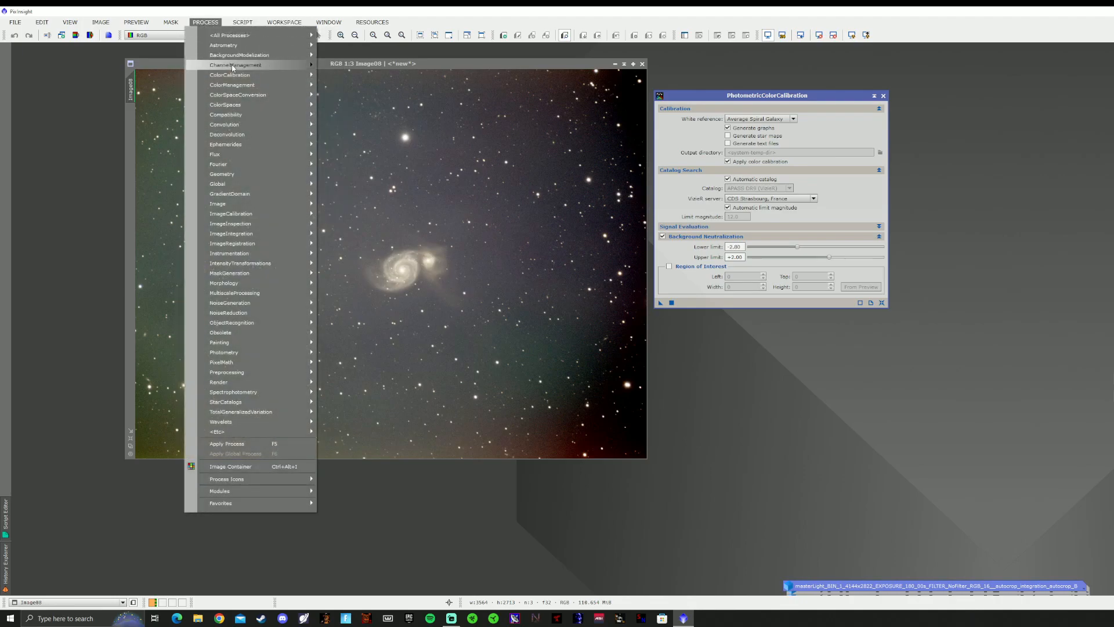
mouse_move(267, 75)
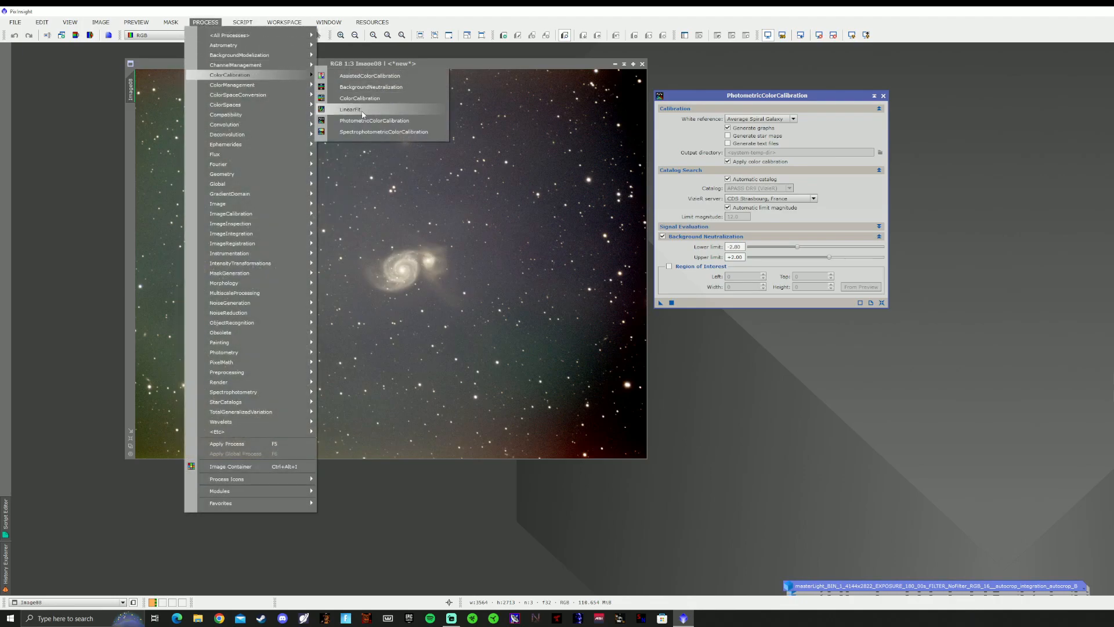
key("Escape")
key("Escape")
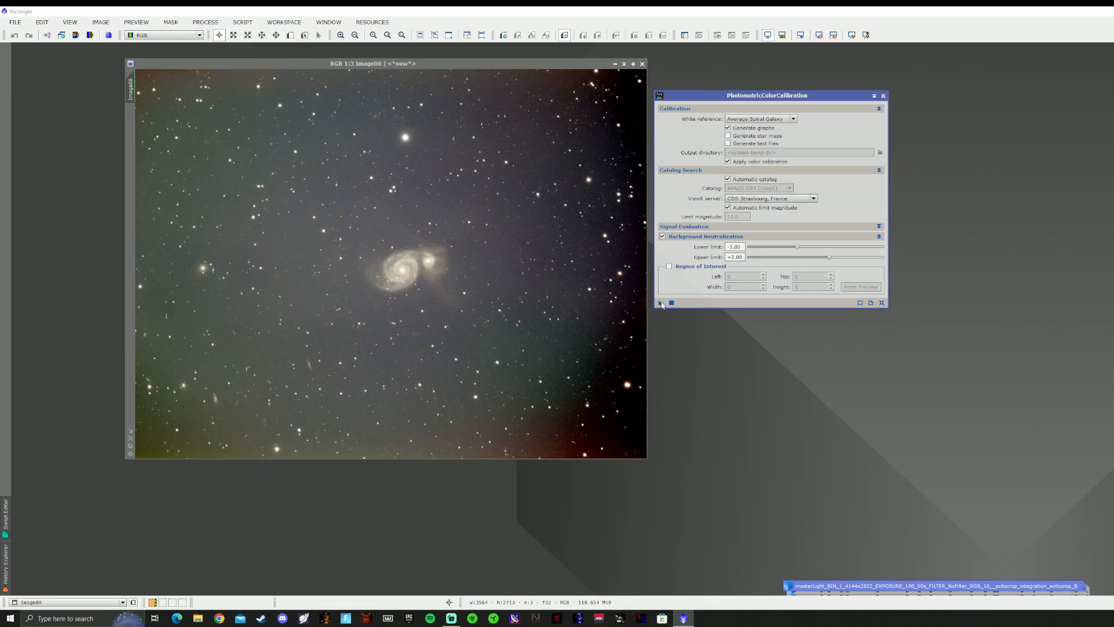
- Apply PhotometricColorCalibration to the combined RGB image with Average Spiral Galaxy as the white reference
left_click_drag(660, 302, 510, 191)
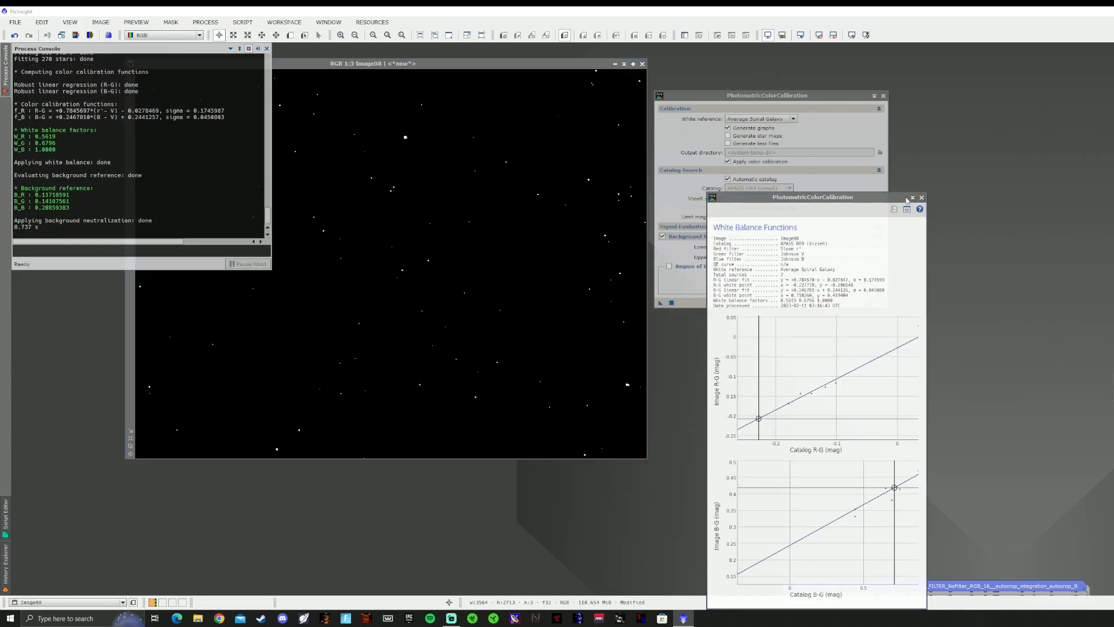
- Close the white balance graph, re-stretch the calibrated image's display and hide the process console
left_click(922, 199)
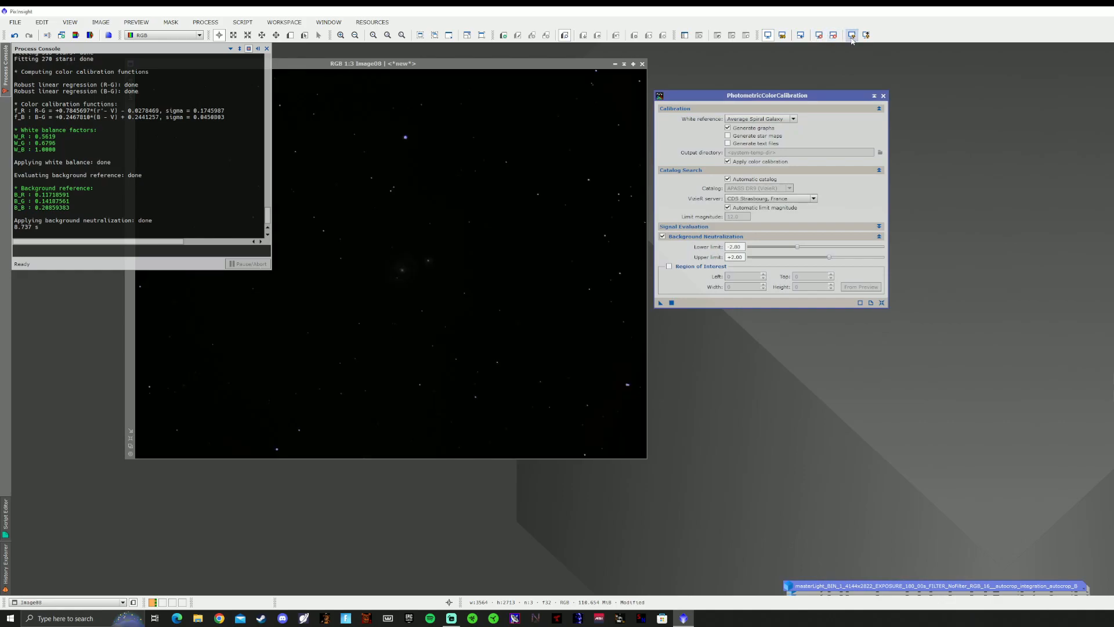
scroll(447, 252, "up", 3)
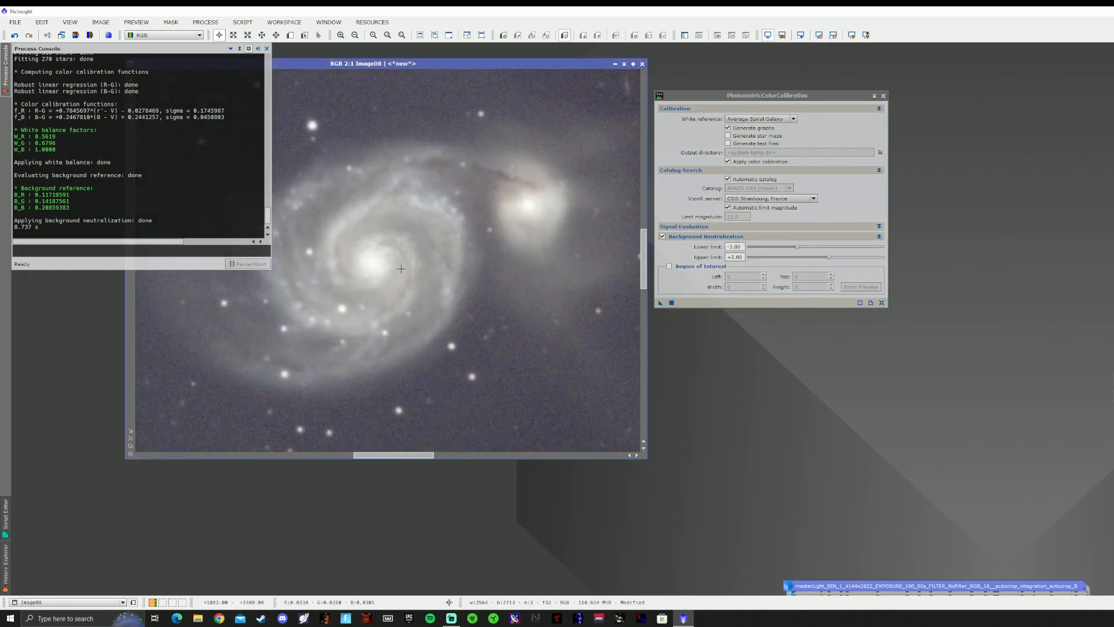
left_click(267, 49)
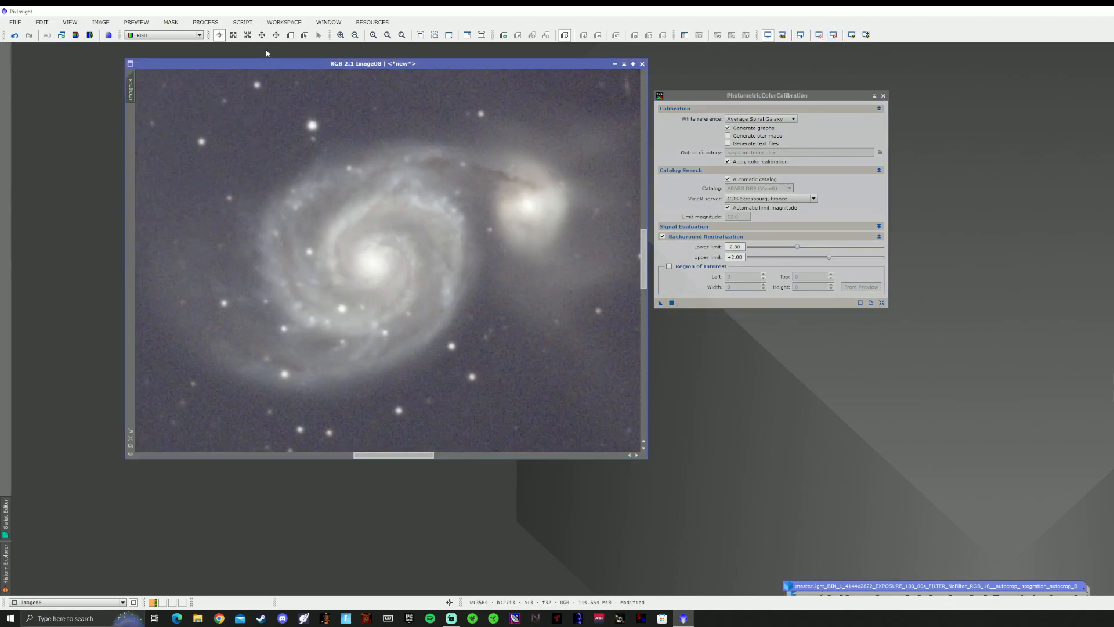
left_click(16, 36)
- Examine the calibrated image's galaxy and background at several magnifications, and close the PhotometricColorCalibration dialog
scroll(293, 153, "down", 4)
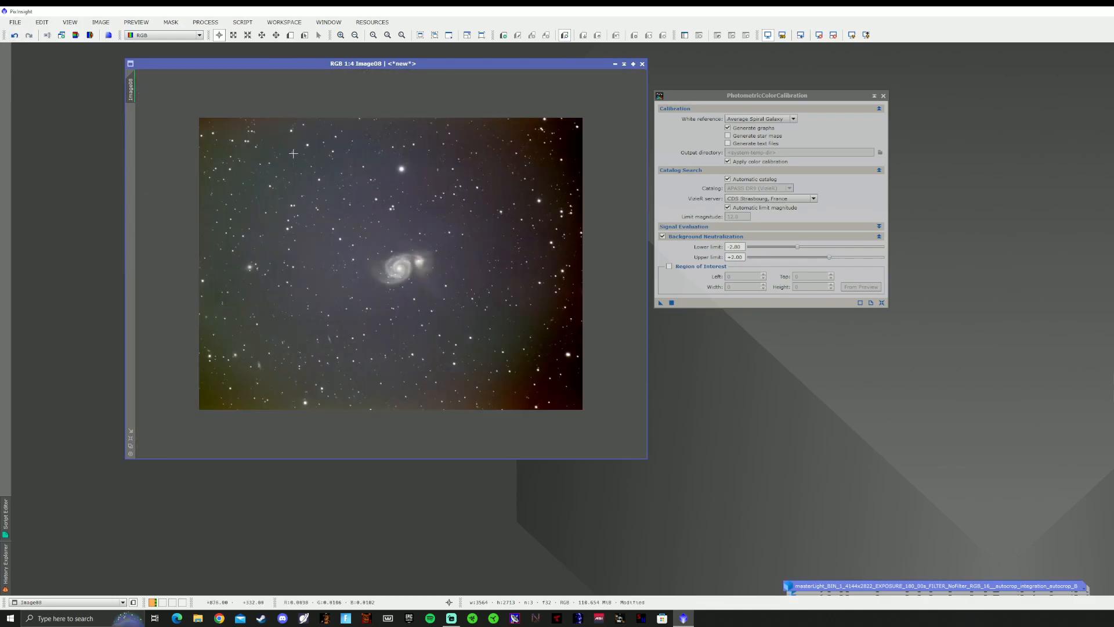
scroll(293, 153, "up", 1)
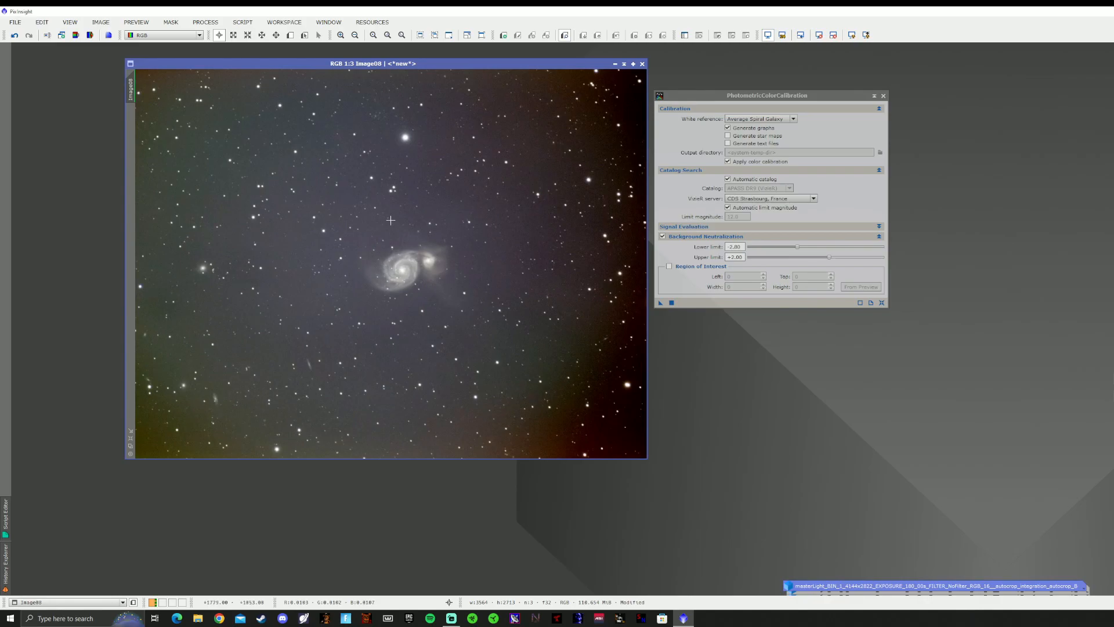
scroll(203, 250, "up", 2)
scroll(270, 202, "down", 3)
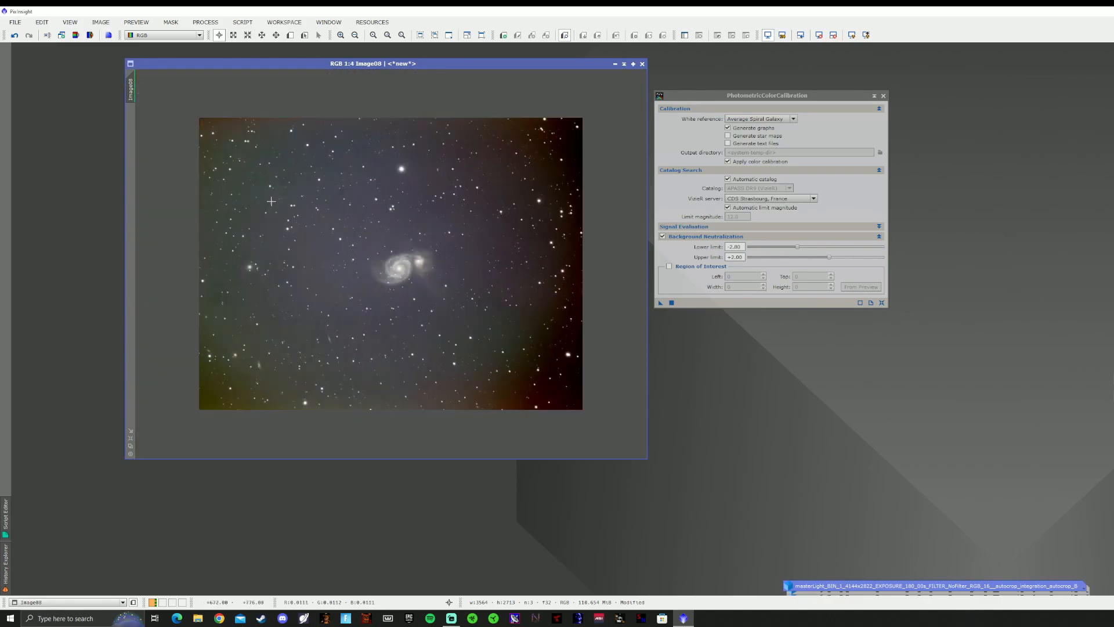
scroll(272, 202, "up", 1)
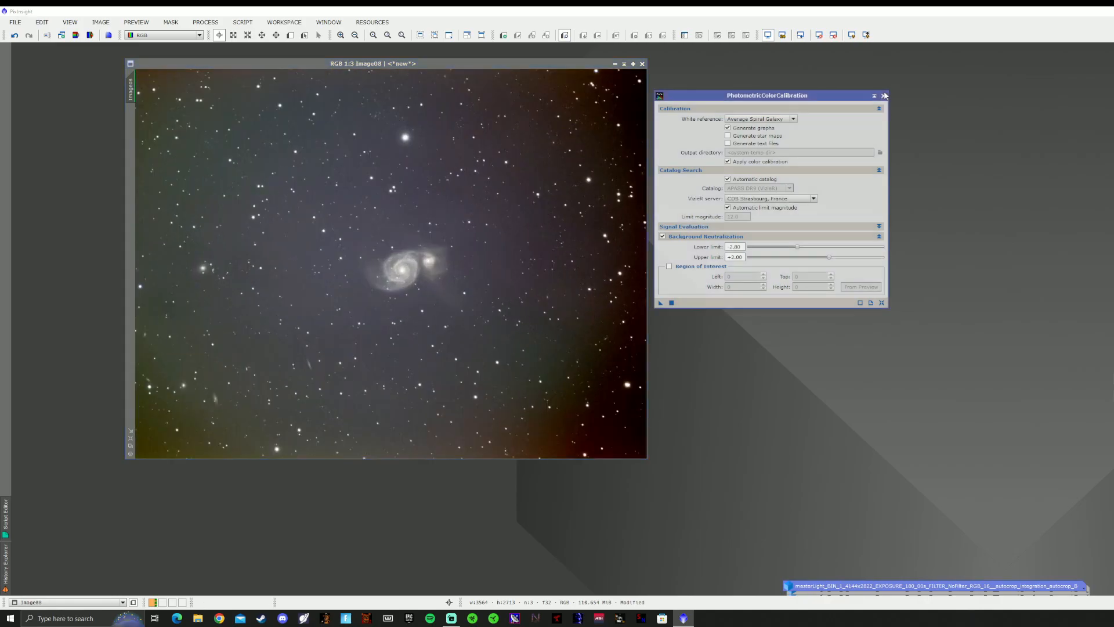
left_click(883, 95)
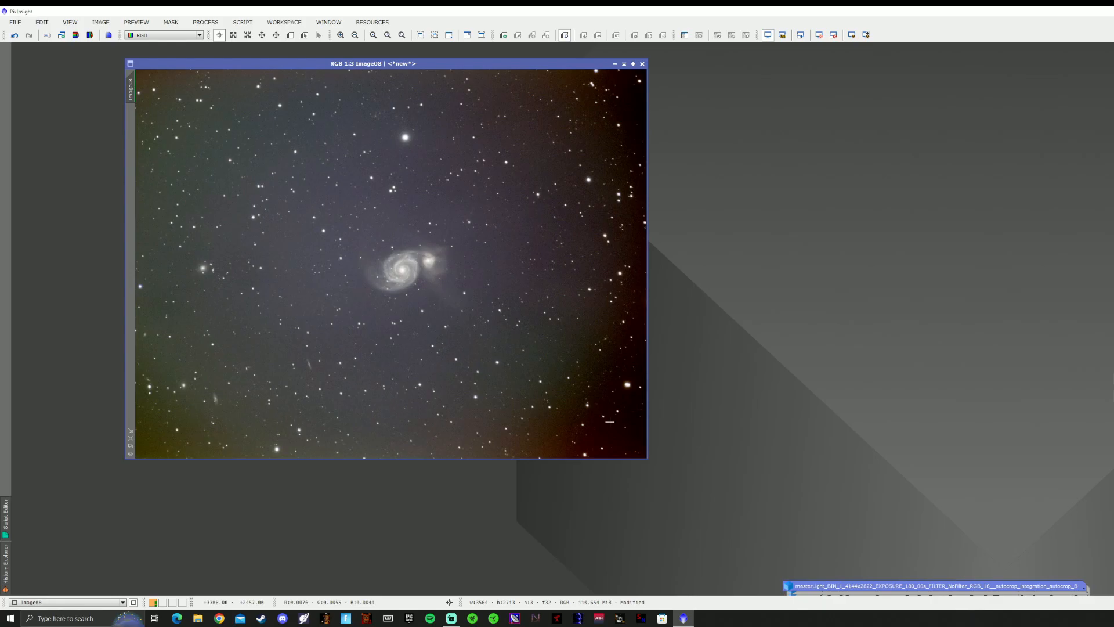
scroll(615, 419, "up", 5)
scroll(618, 415, "down", 6)
scroll(637, 176, "up", 1)
- Crop the image with DynamicCrop to a region of about 1968 × 1533 pixels around the galaxy pair
left_click(200, 23)
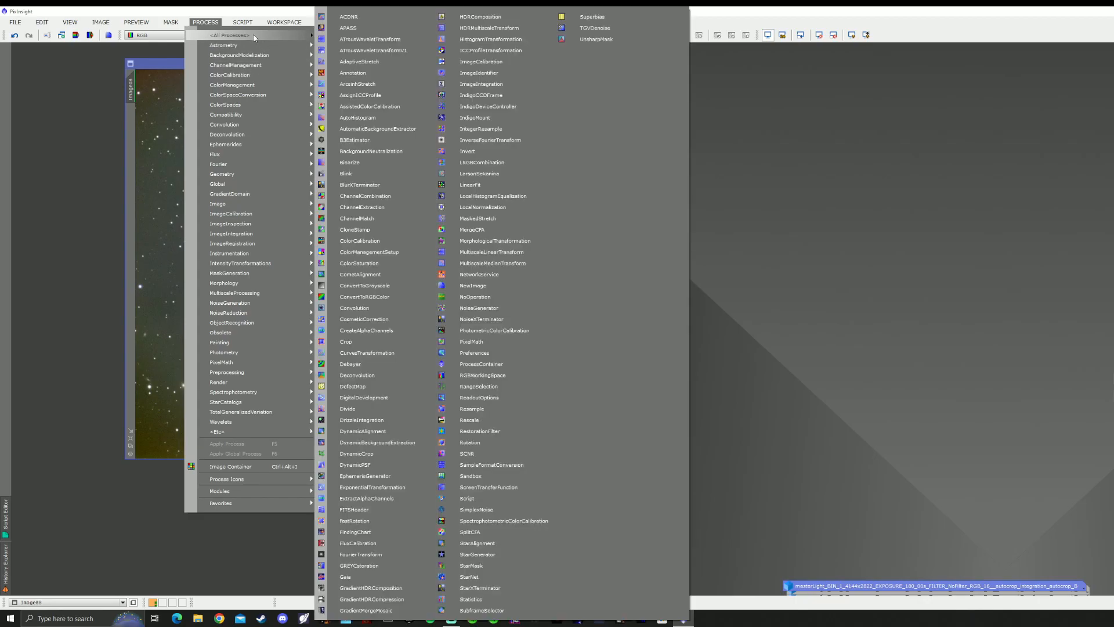
left_click(138, 49)
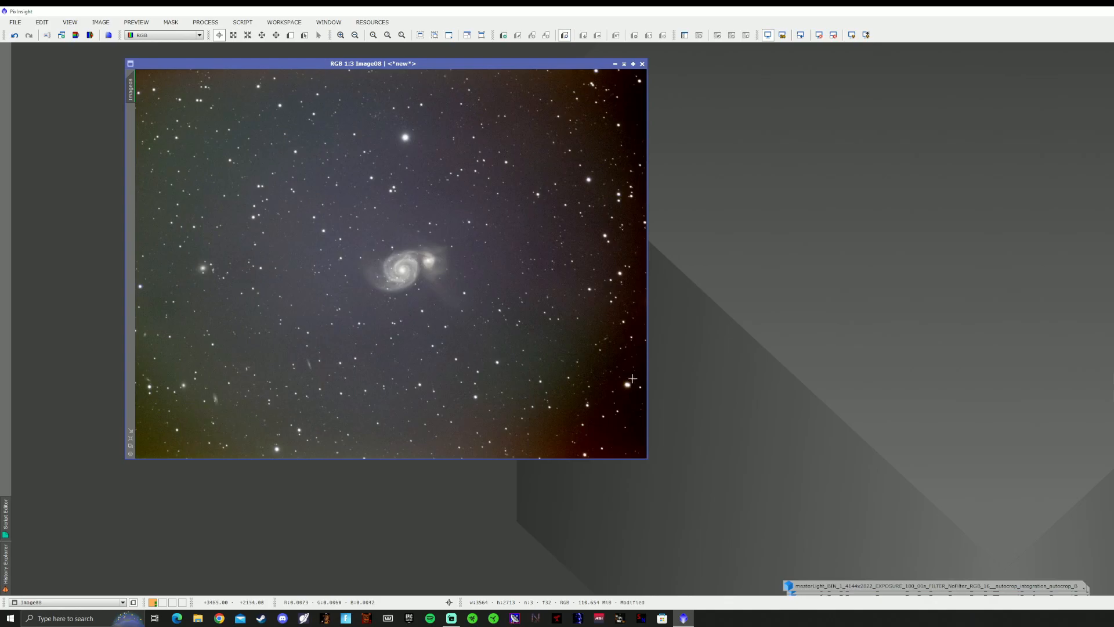
left_click(206, 22)
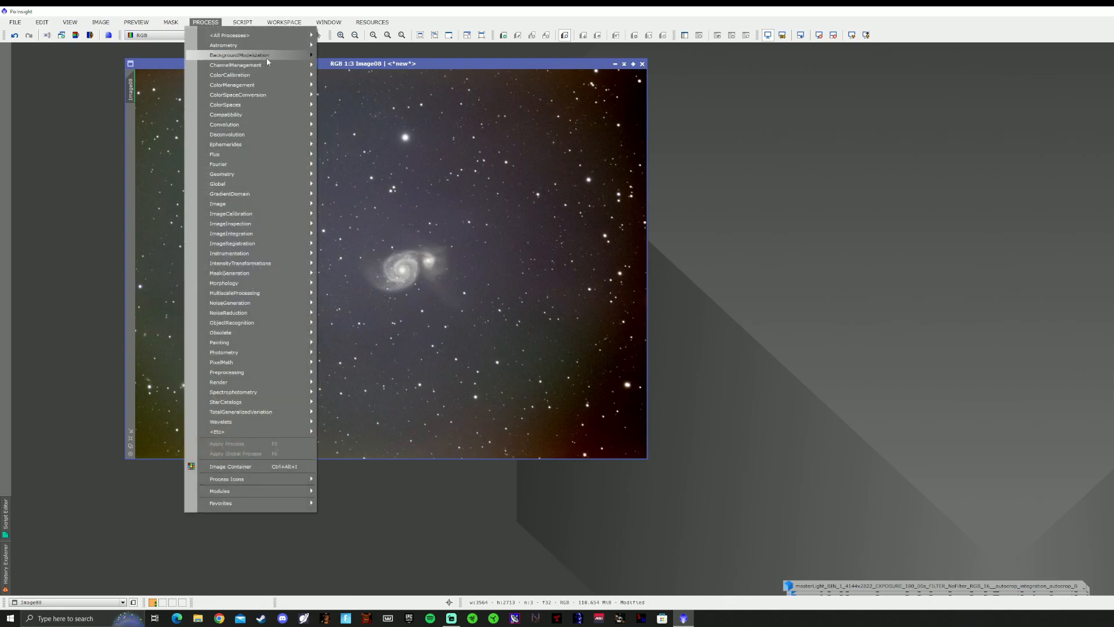
mouse_move(269, 58)
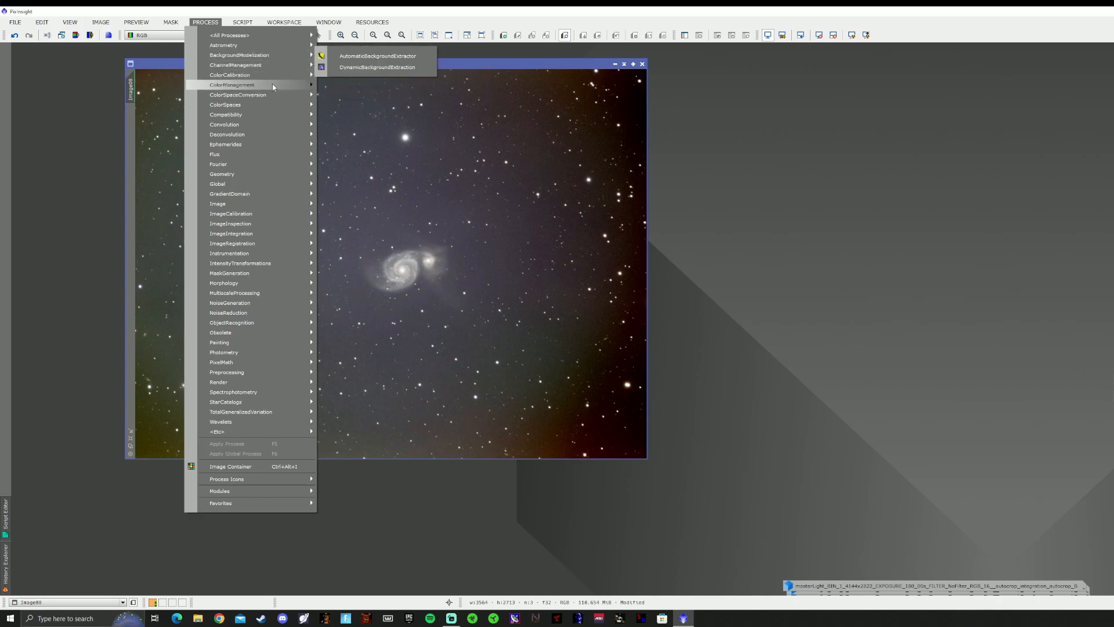
mouse_move(269, 174)
left_click(336, 198)
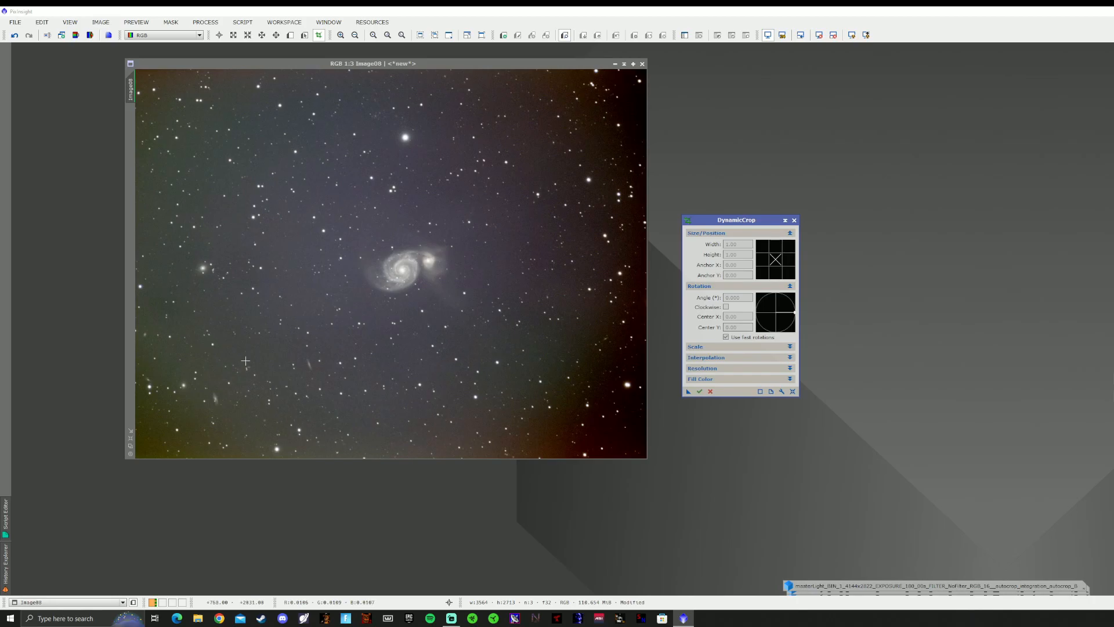
mouse_move(263, 380)
left_mouse_down()
mouse_move(505, 286)
mouse_move(572, 169)
mouse_move(545, 160)
left_mouse_up()
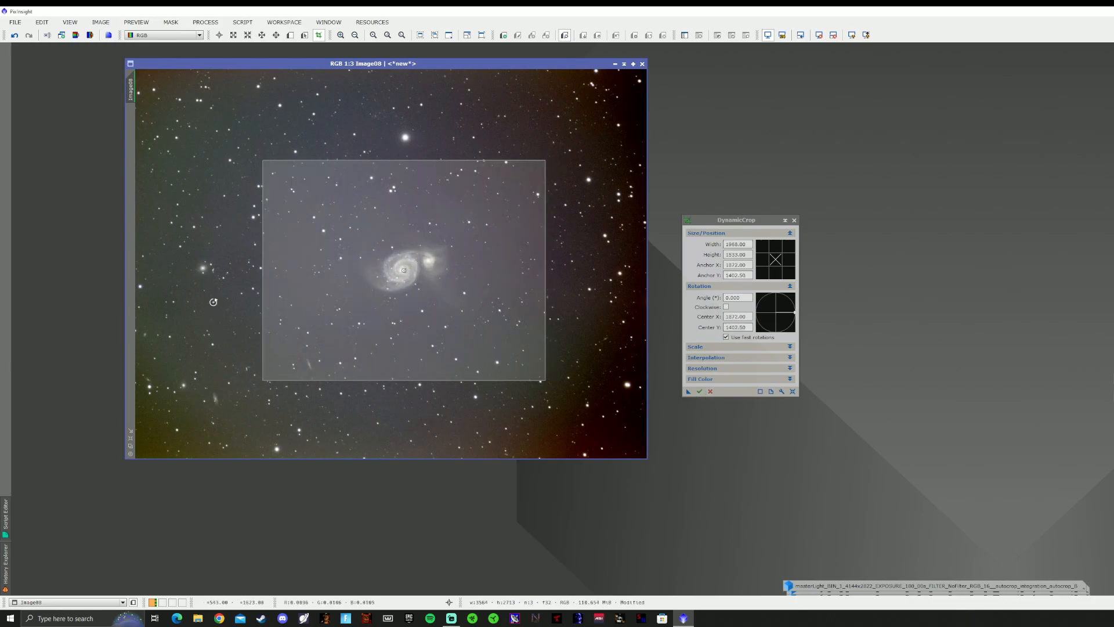
left_click(700, 391)
left_click(722, 338)
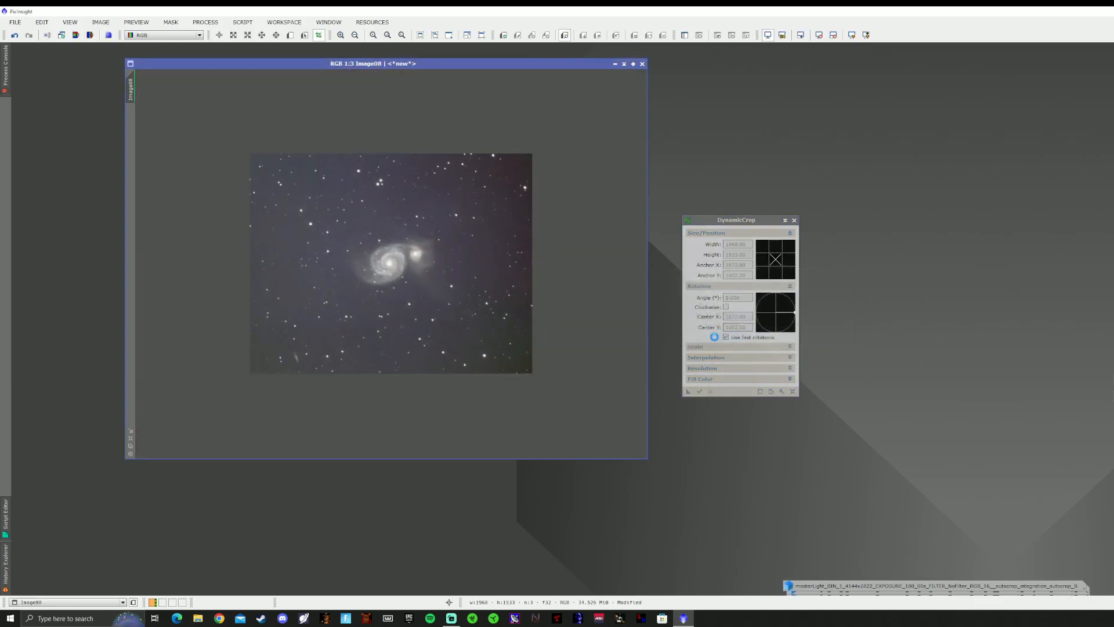
- Fit the cropped image to its window, close the DynamicCrop dialog and reposition the image window
right_click(473, 269)
left_click(534, 455)
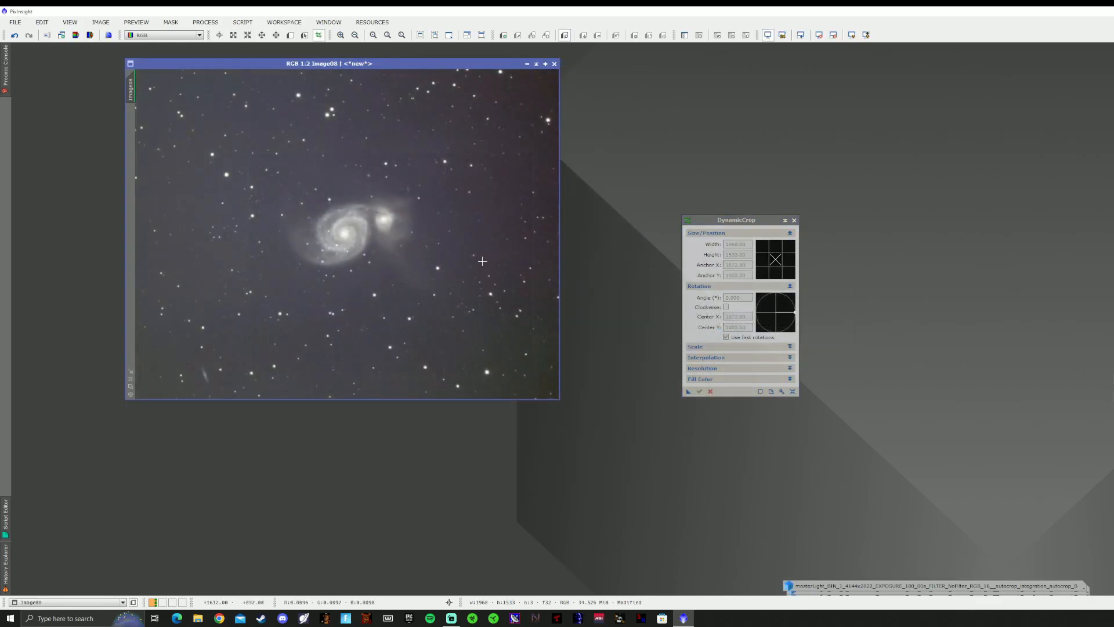
left_click(794, 220)
right_click(486, 282)
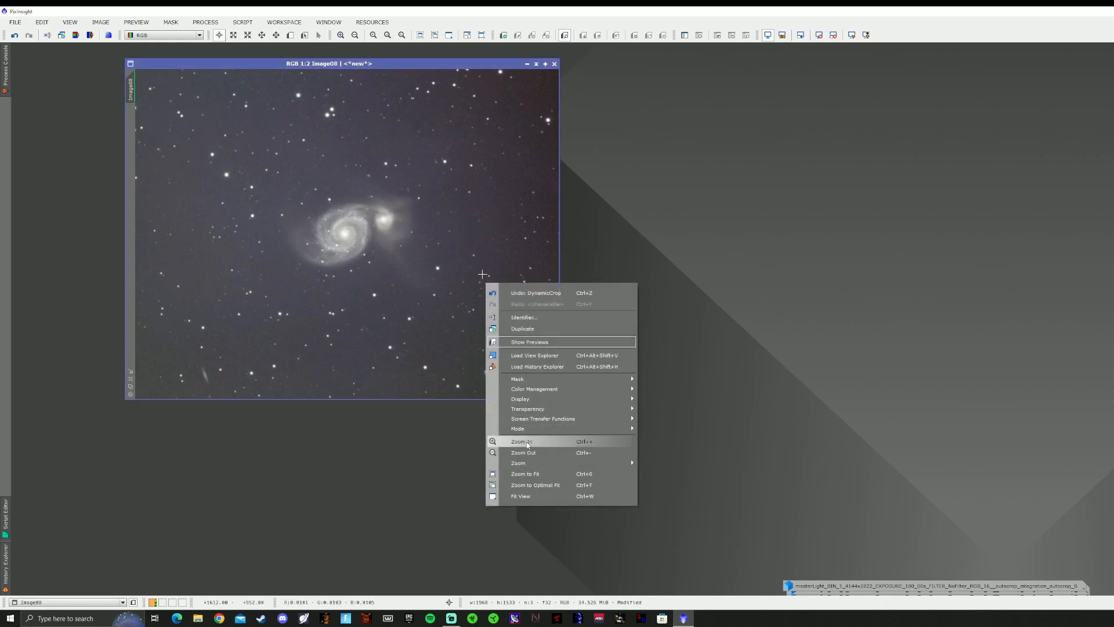
left_click(539, 473)
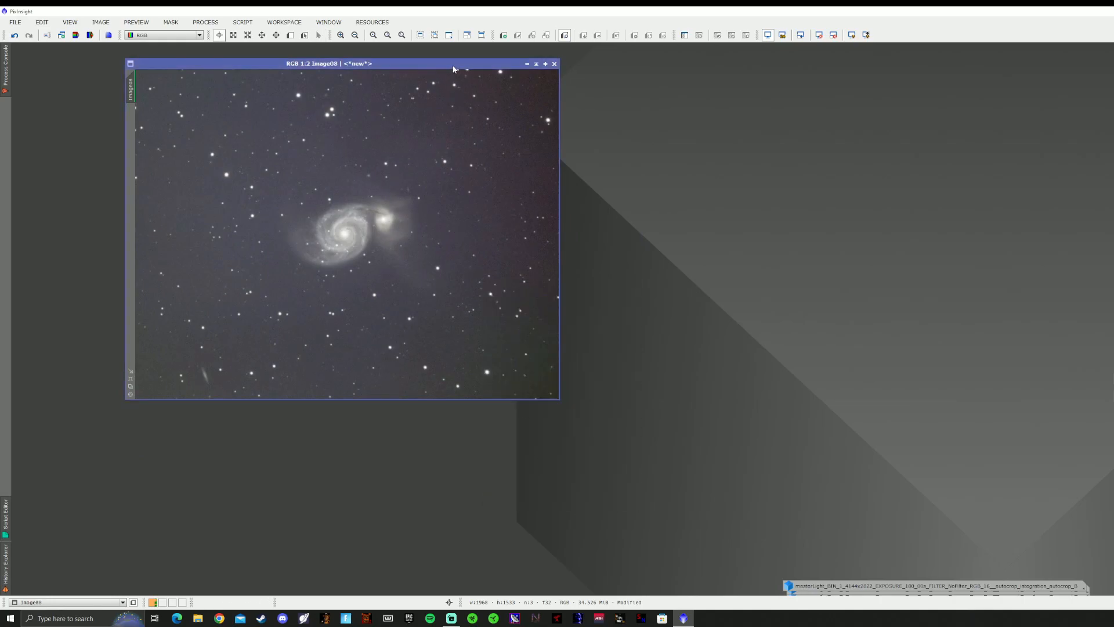
left_click_drag(448, 68, 538, 95)
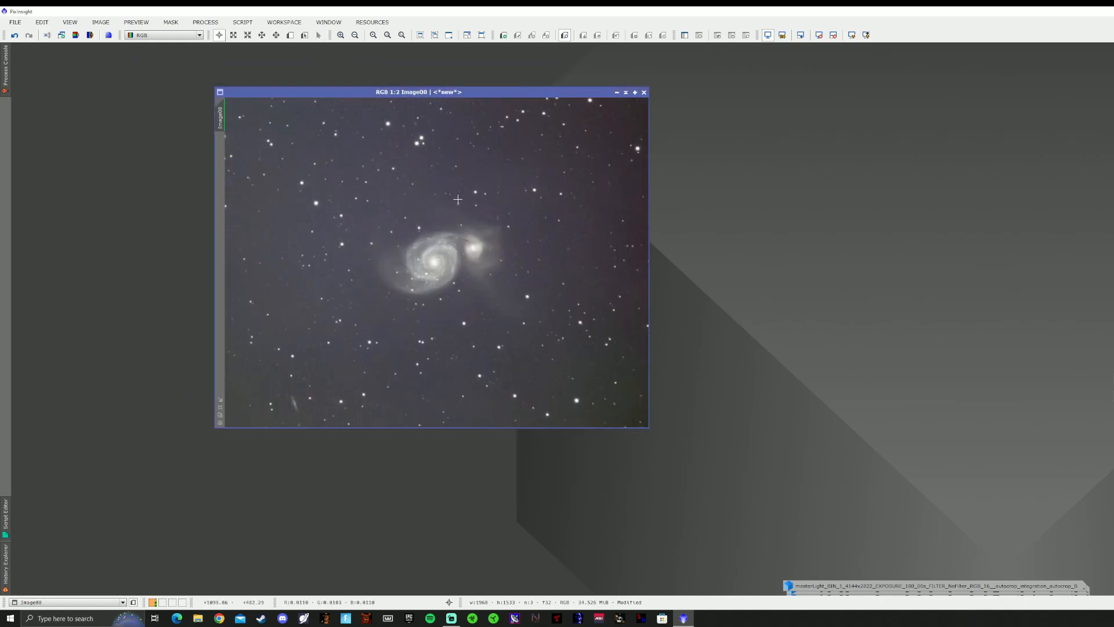
scroll(458, 200, "down", 1)
scroll(457, 199, "up", 1)
- Start DynamicBackgroundExtraction on the cropped image and set its model tolerance to 1.5
left_click(205, 22)
mouse_move(291, 55)
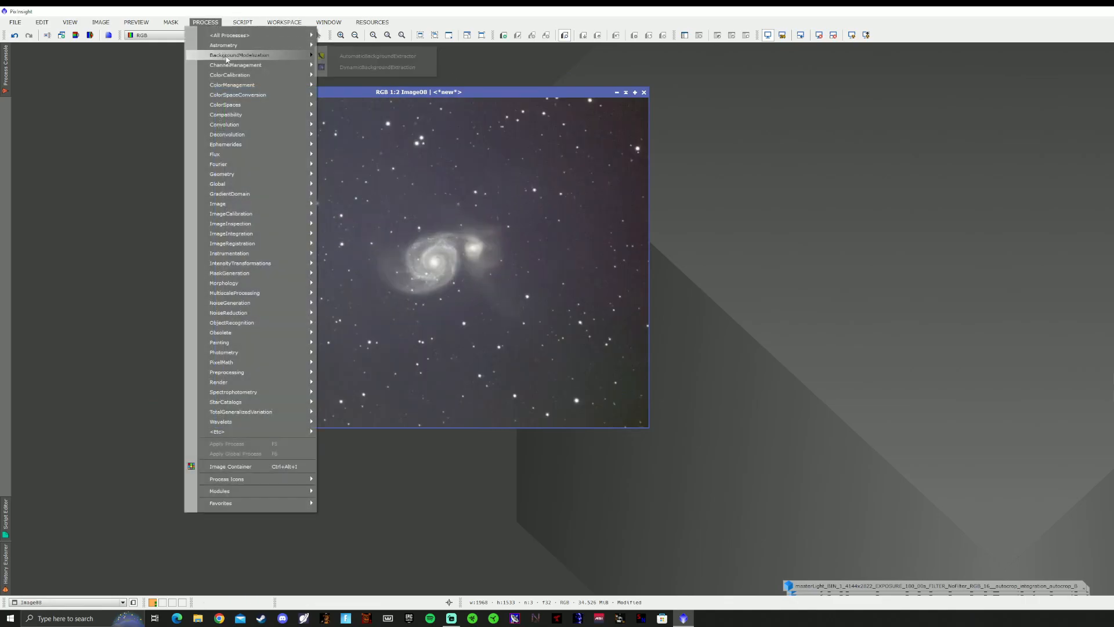
left_click(358, 68)
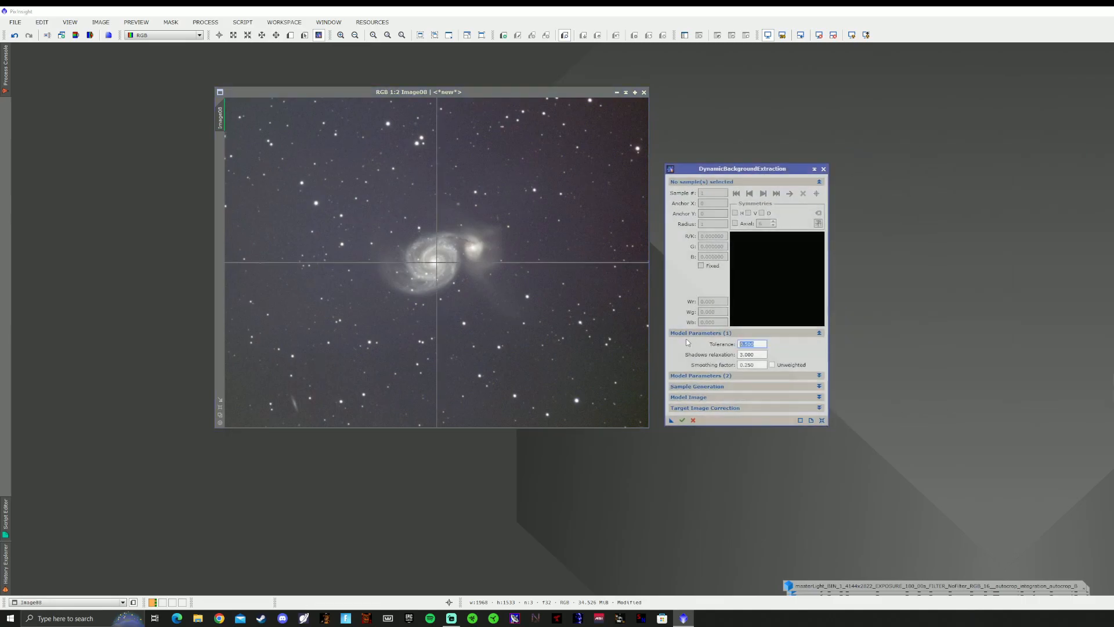
key("BackSpace")
- Generate background samples with a default sample radius of 15 and 8 samples per row
left_click(705, 386)
left_click(738, 397)
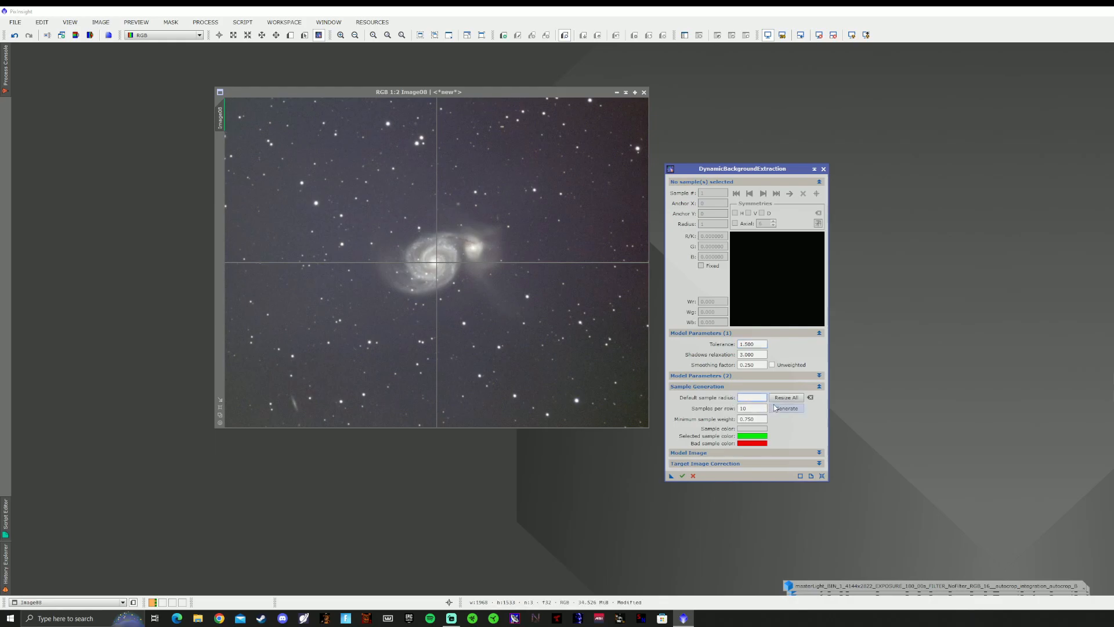
key("Tab")
type("8")
left_click(787, 408)
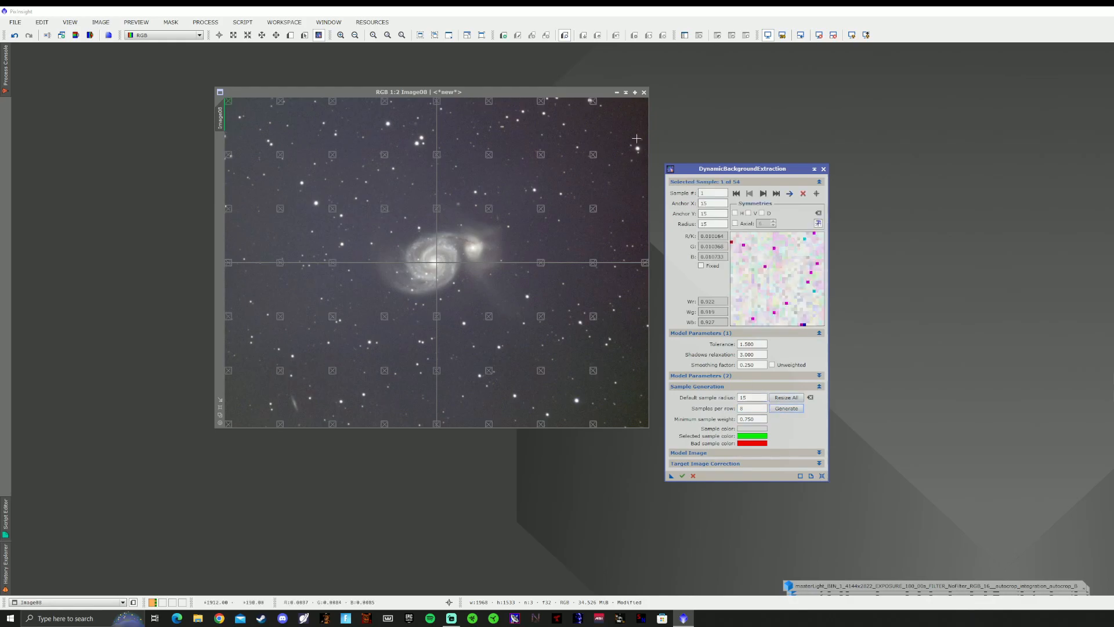
- Add twelve background samples down the image's right edge, and nudge the existing sample beside the star near the upper right corner
left_click(637, 116)
left_click(642, 101)
left_click(594, 103)
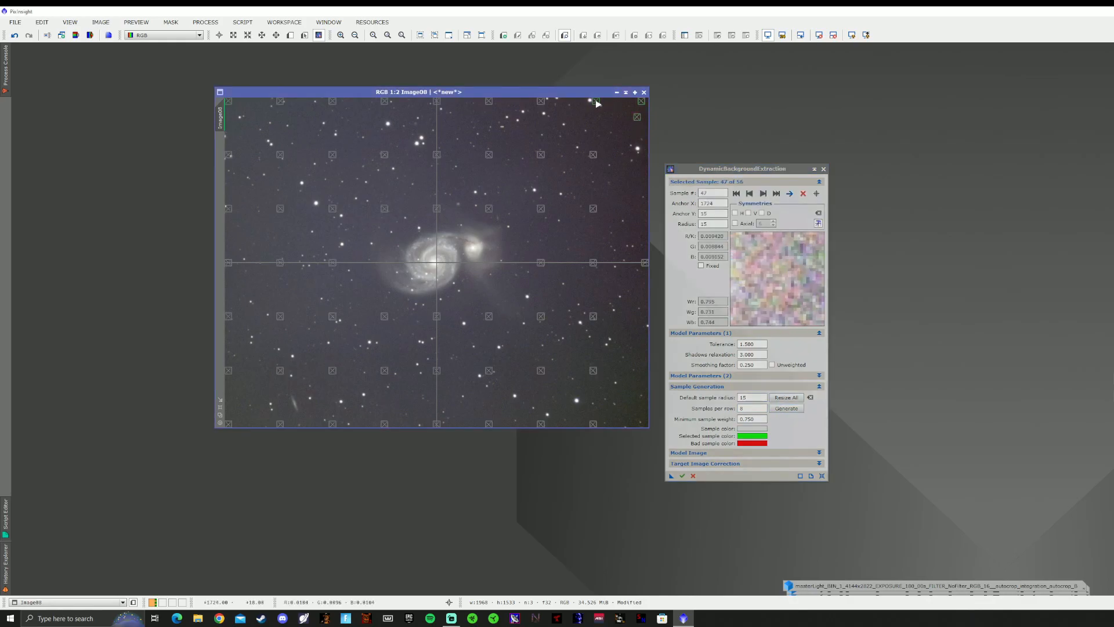
left_click(636, 183)
left_click(634, 213)
left_click(639, 226)
left_click(639, 298)
left_click(630, 310)
left_click(642, 337)
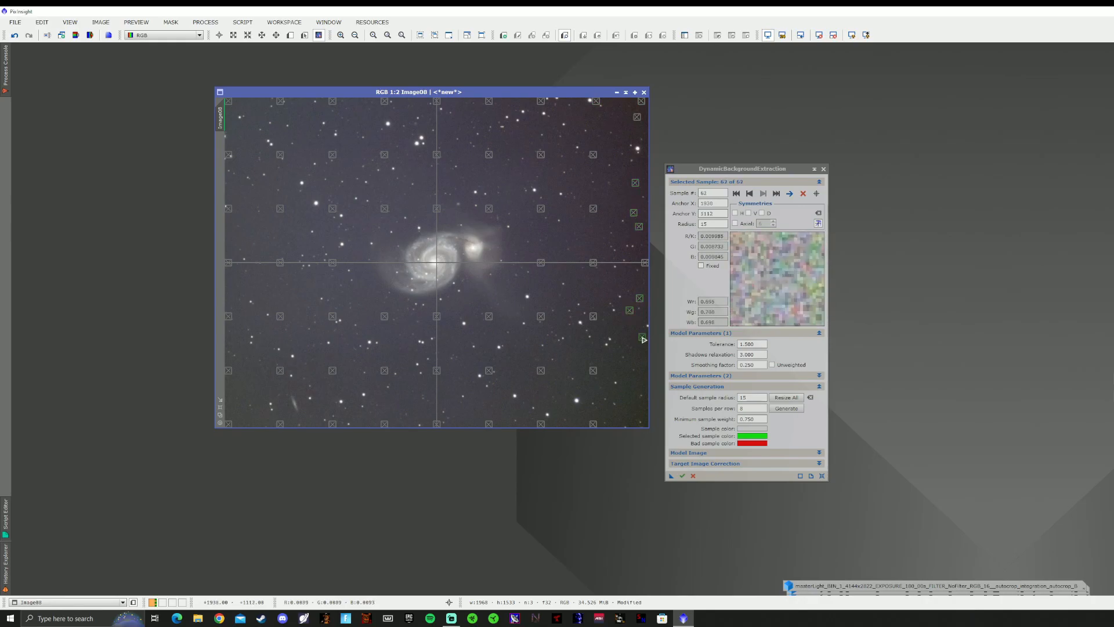
left_click(639, 361)
left_click(640, 383)
left_click(630, 398)
left_click(633, 407)
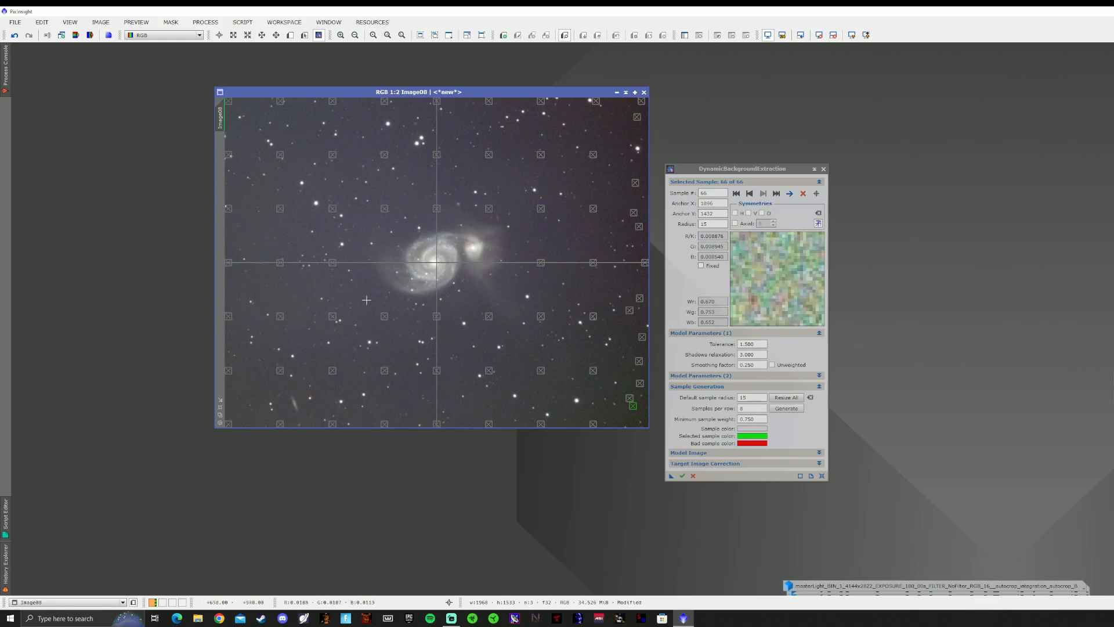
- Move the background samples near the galaxy pair farther out onto empty sky, and shift the samples close to stars clear of them
left_click(229, 149)
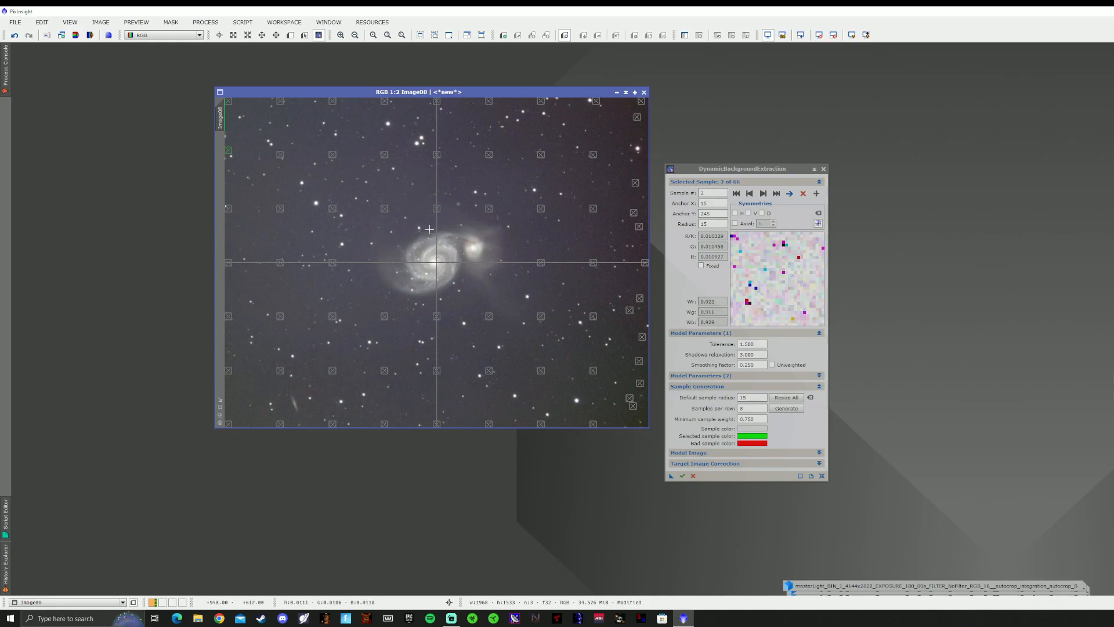
left_click_drag(436, 209, 449, 181)
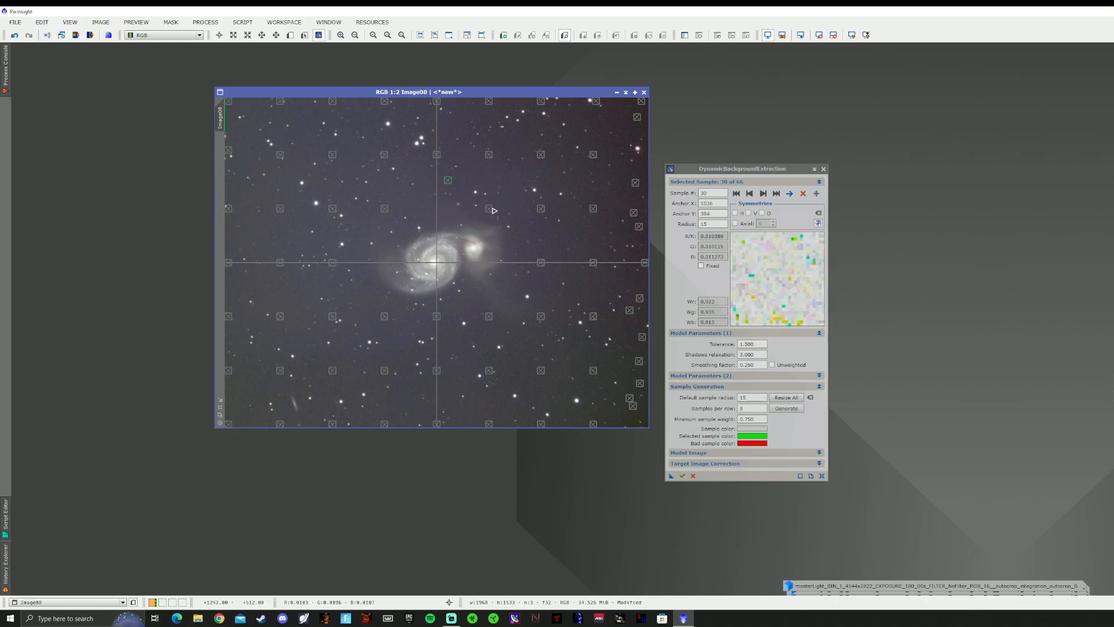
left_click_drag(384, 208, 375, 207)
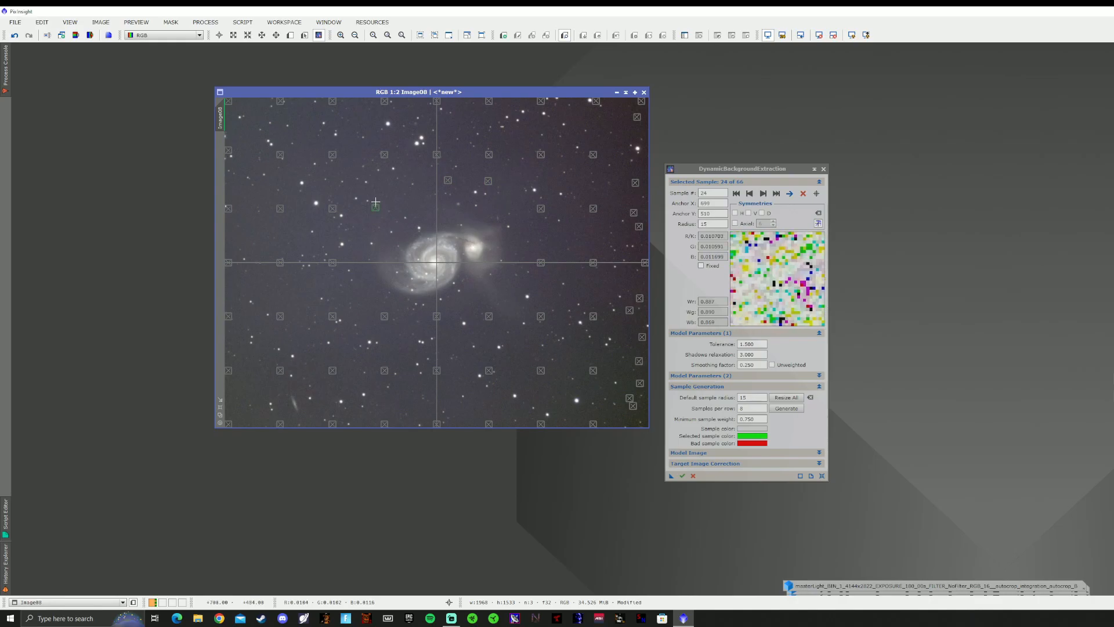
left_click_drag(489, 316, 476, 331)
left_click_drag(541, 317, 577, 291)
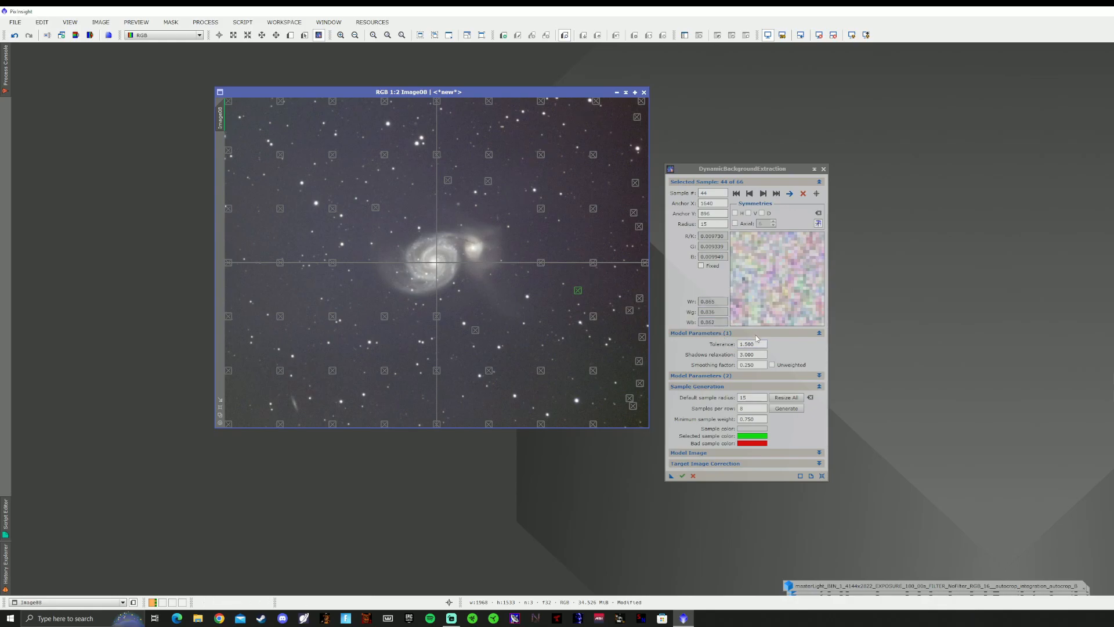
left_click(377, 192)
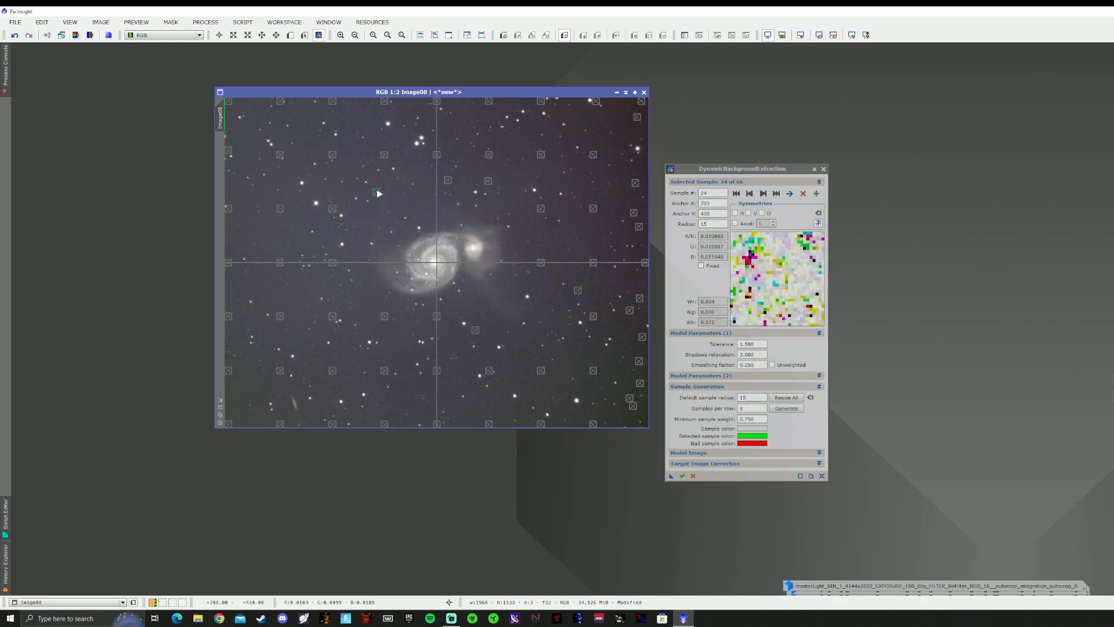
left_click_drag(372, 193, 373, 194)
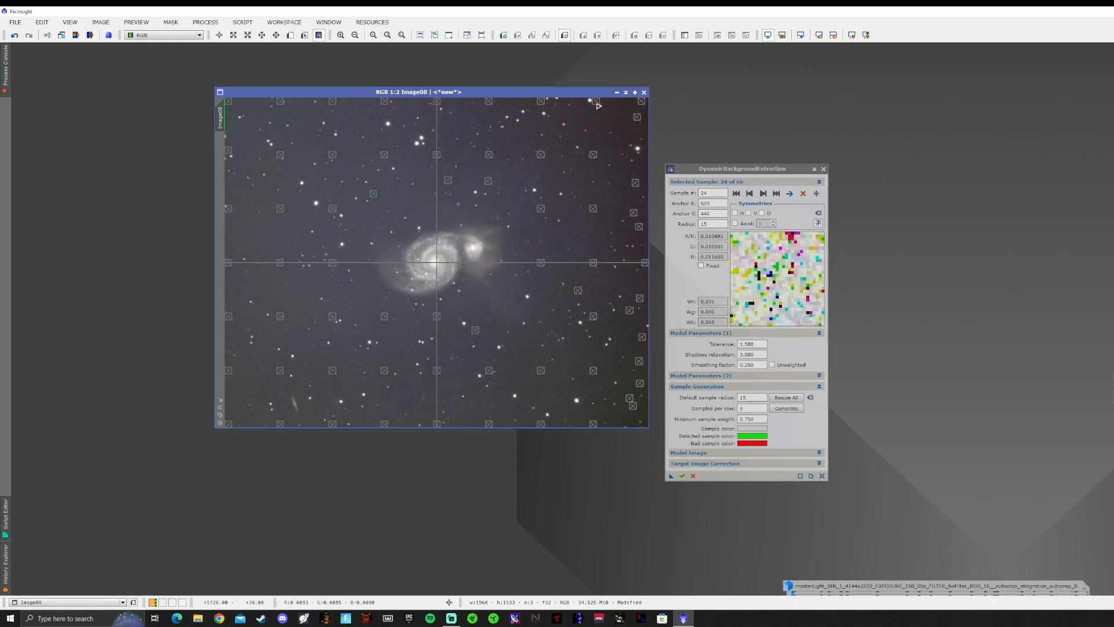
left_click_drag(598, 105, 610, 103)
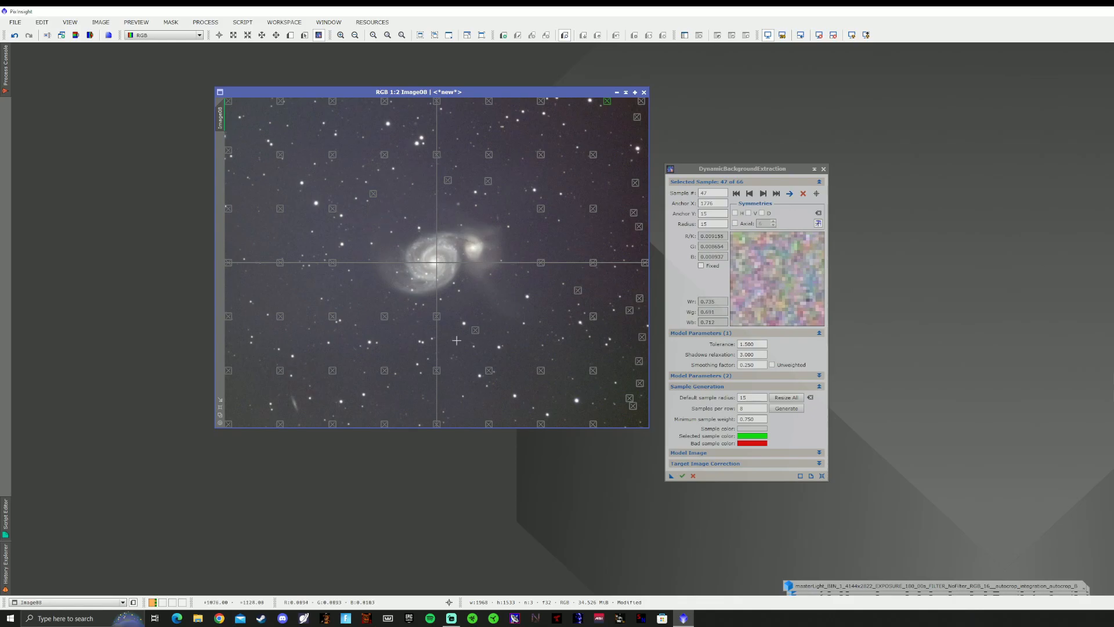
- Set the target image correction to Subtraction and execute DynamicBackgroundExtraction on the cropped image
left_click(704, 463)
left_click(719, 474)
left_click(715, 492)
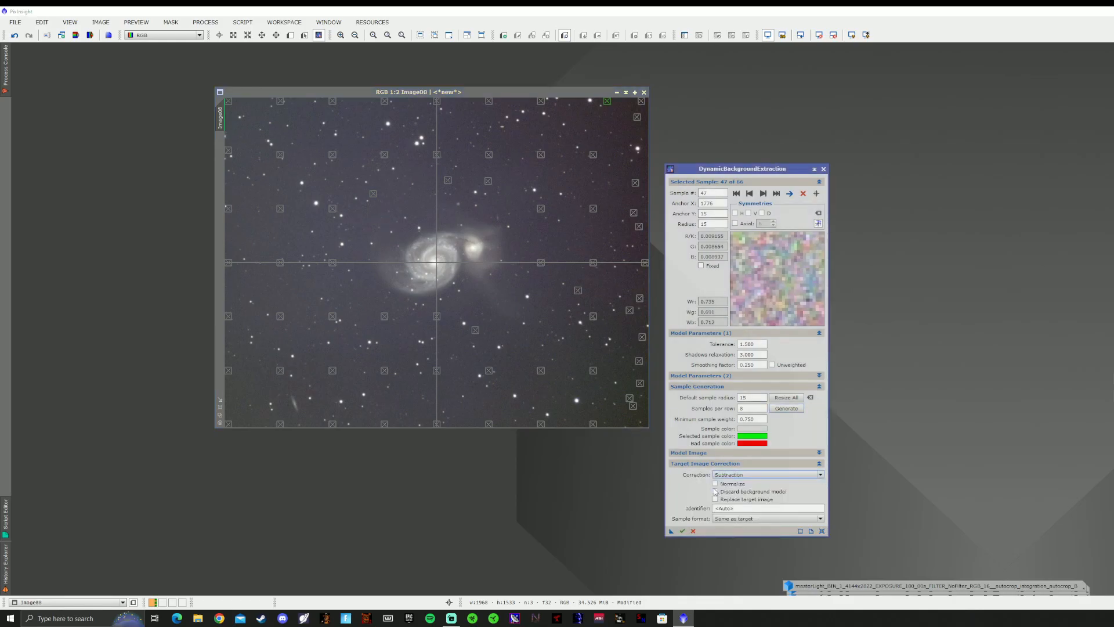
left_click(683, 531)
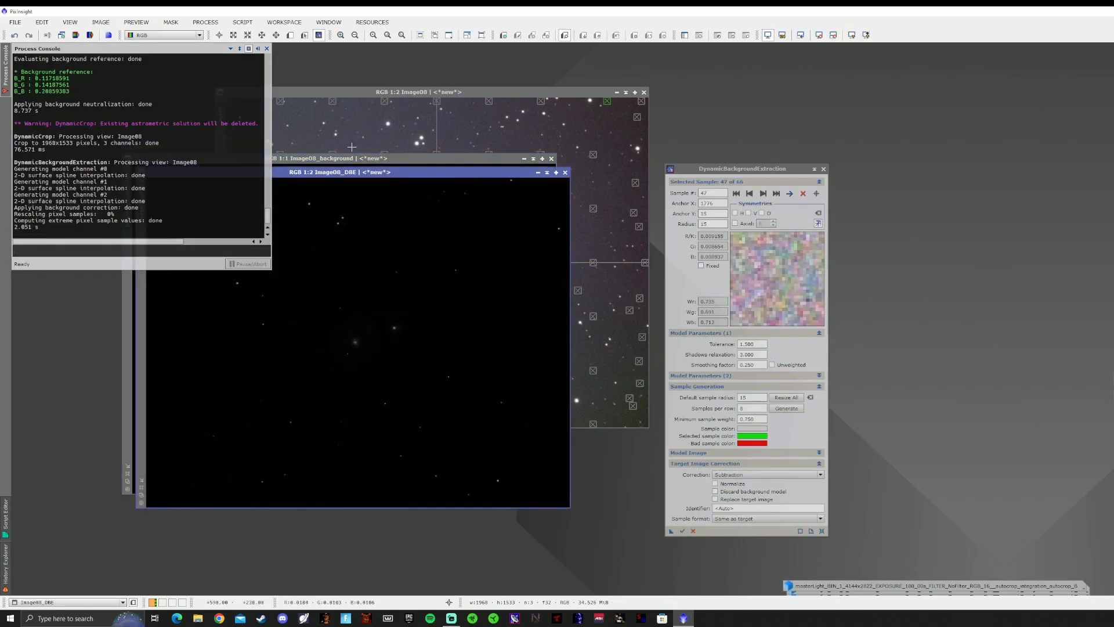
- Auto-stretch the extracted background model for review, close it, and auto-stretch the display of the background-corrected image
left_click(371, 158)
left_click(851, 35)
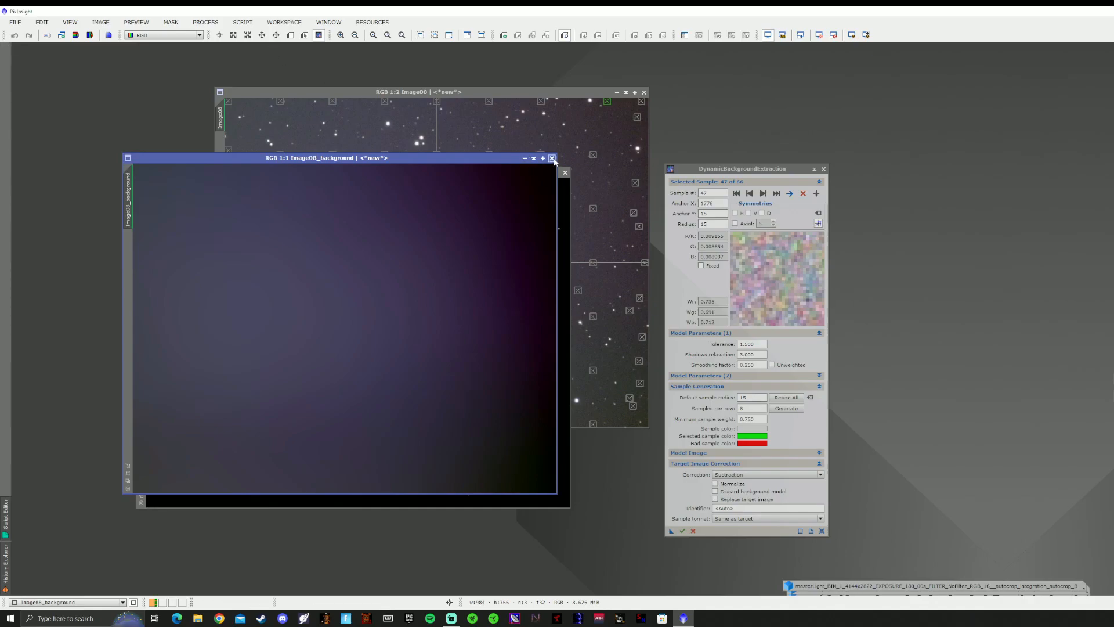
left_click(552, 158)
left_click(852, 34)
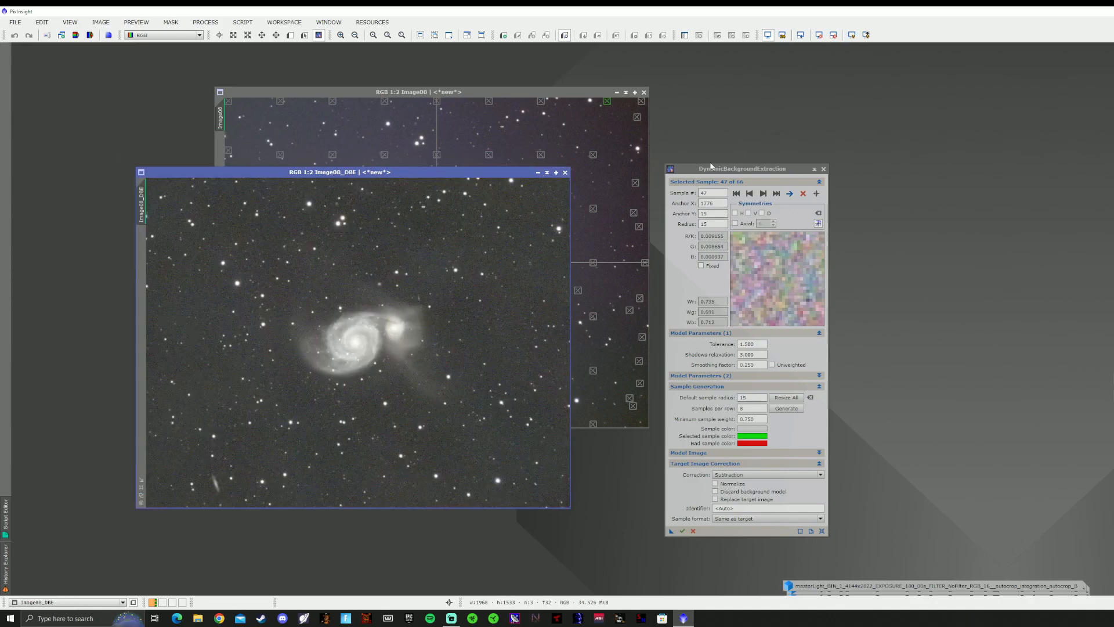
- Cancel the DynamicBackgroundExtraction session, place the corrected image beside the original for comparison, and minimize the original
left_click(824, 169)
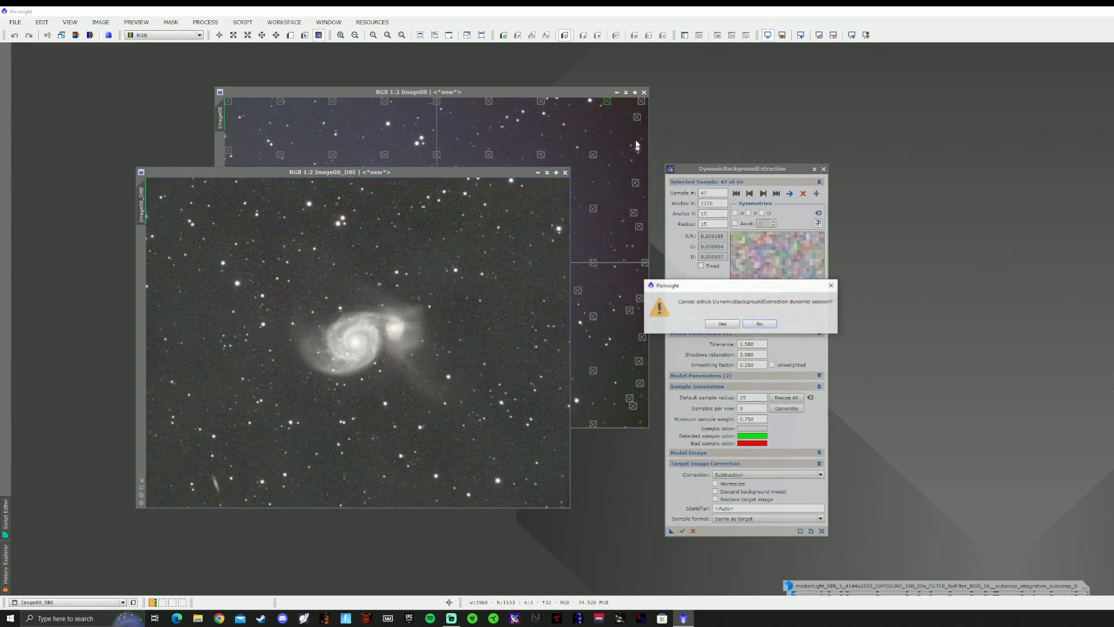
left_click(726, 325)
left_click_drag(618, 97, 902, 139)
left_click_drag(424, 172, 350, 134)
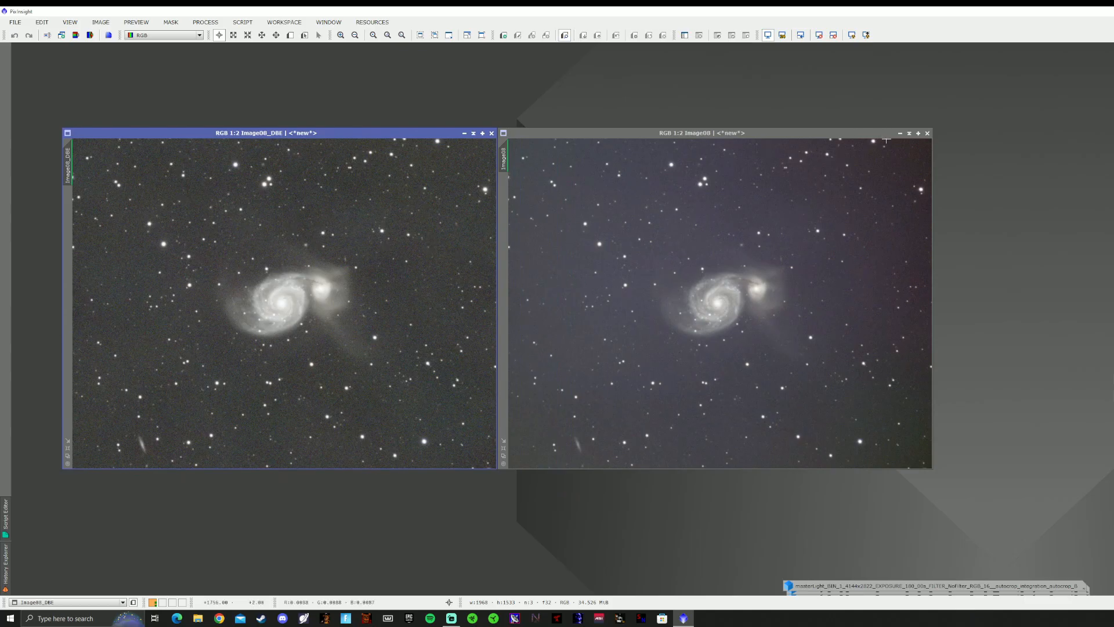
left_click(901, 133)
left_click(748, 308)
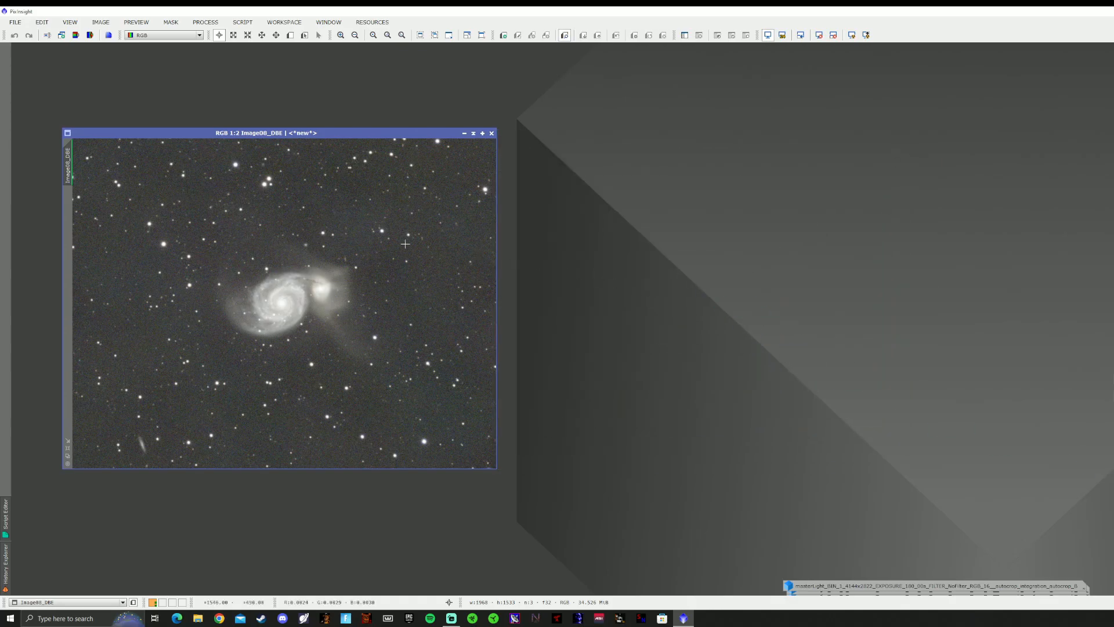
- Move the corrected image to a central spot in the workspace and open the BackgroundNeutralization process
left_click_drag(323, 135, 538, 100)
right_click(375, 215)
left_click(456, 405)
scroll(518, 232, "up", 2)
scroll(484, 212, "down", 3)
scroll(487, 145, "up", 1)
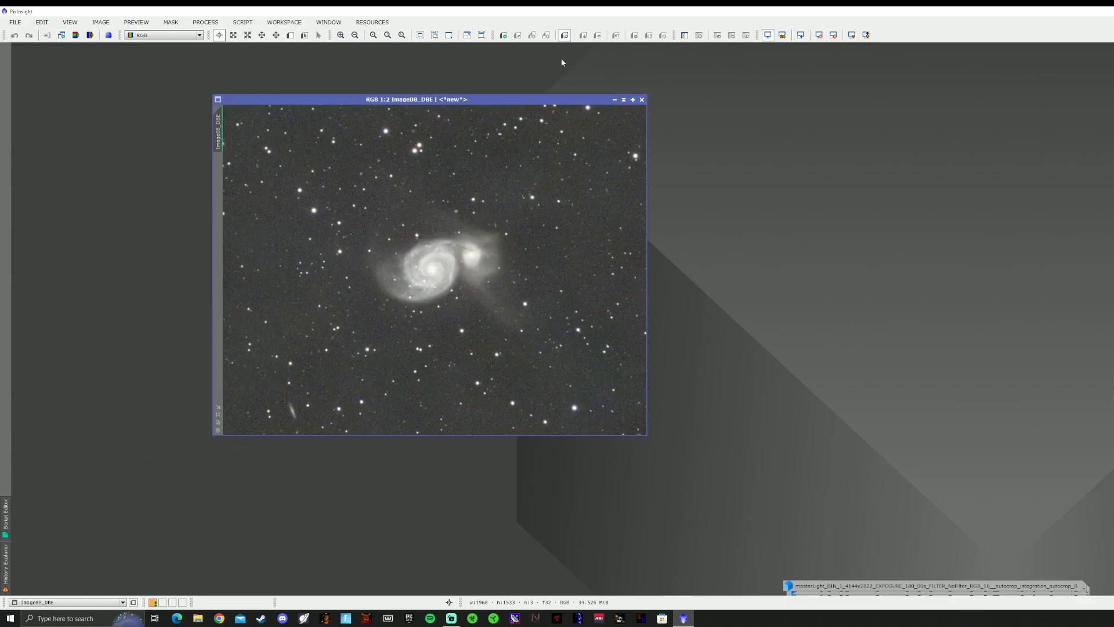
left_click(205, 22)
mouse_move(261, 76)
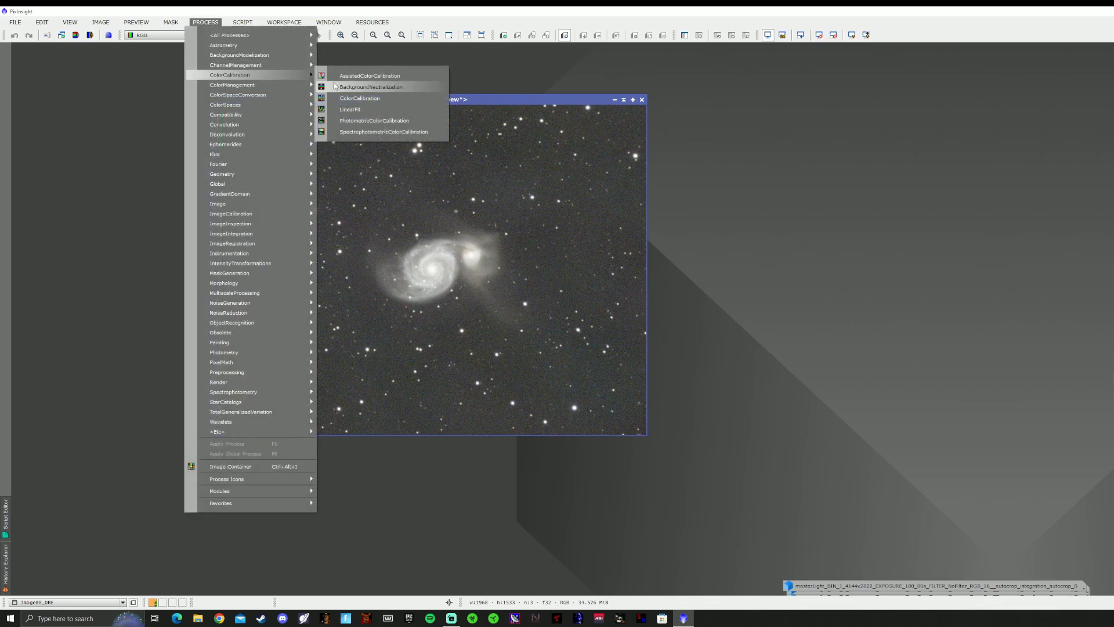
left_click(350, 86)
left_click(242, 22)
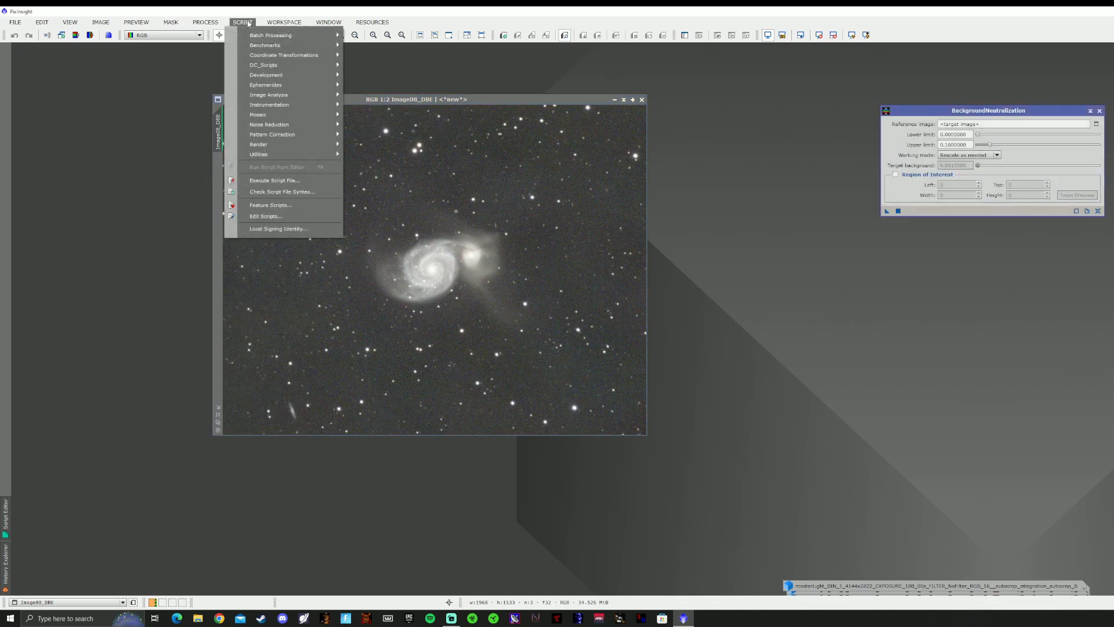
left_click(215, 25)
left_click(214, 25)
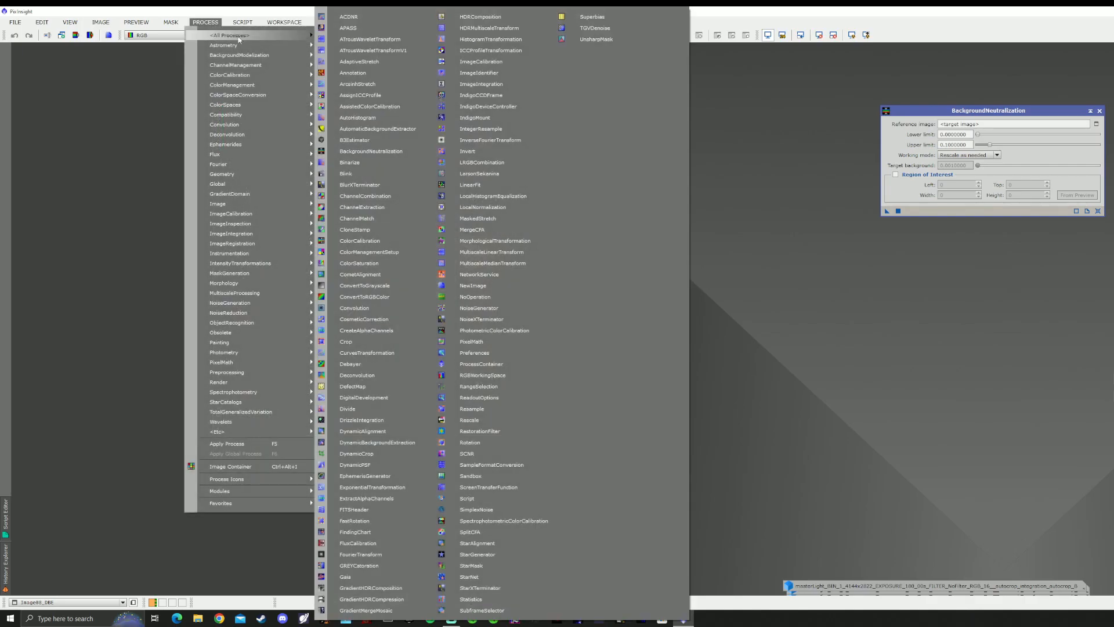
left_click(768, 207)
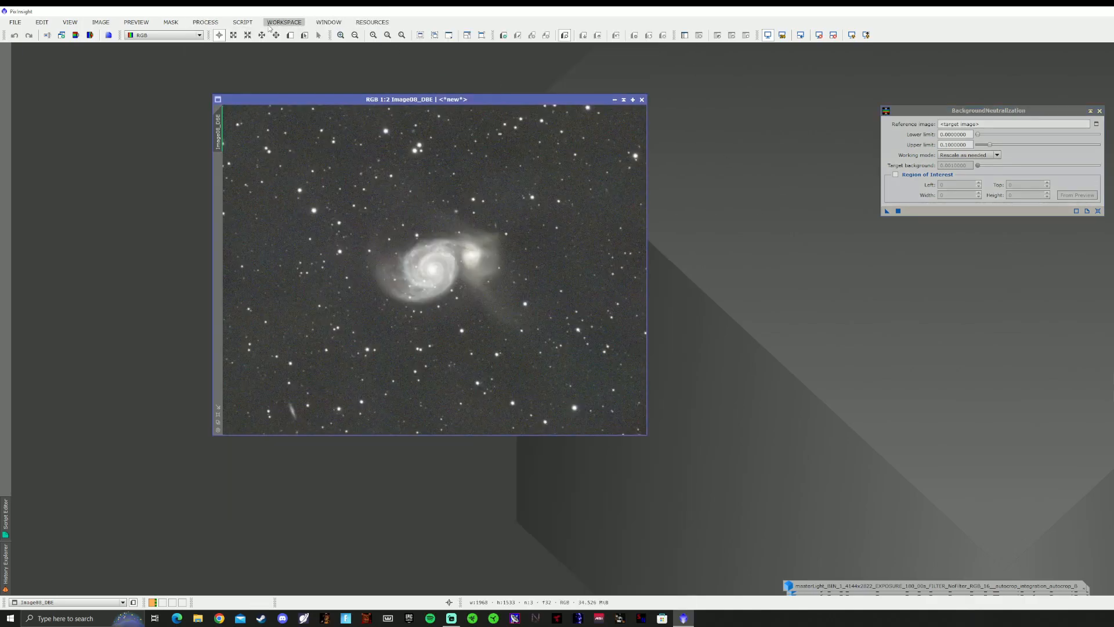
- Draw a small preview over a star-free patch of sky just above the smaller companion galaxy
left_click(291, 35)
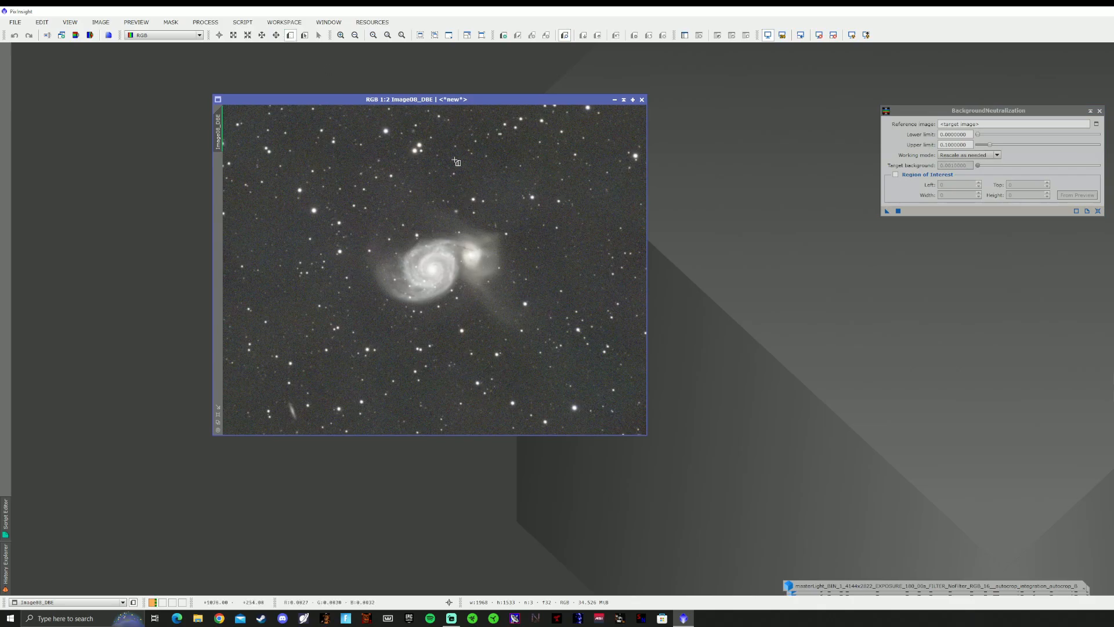
scroll(470, 171, "up", 5)
mouse_move(398, 108)
left_mouse_down()
mouse_move(455, 129)
mouse_move(390, 89)
left_mouse_up()
left_click_drag(378, 140, 545, 281)
scroll(544, 279, "down", 2)
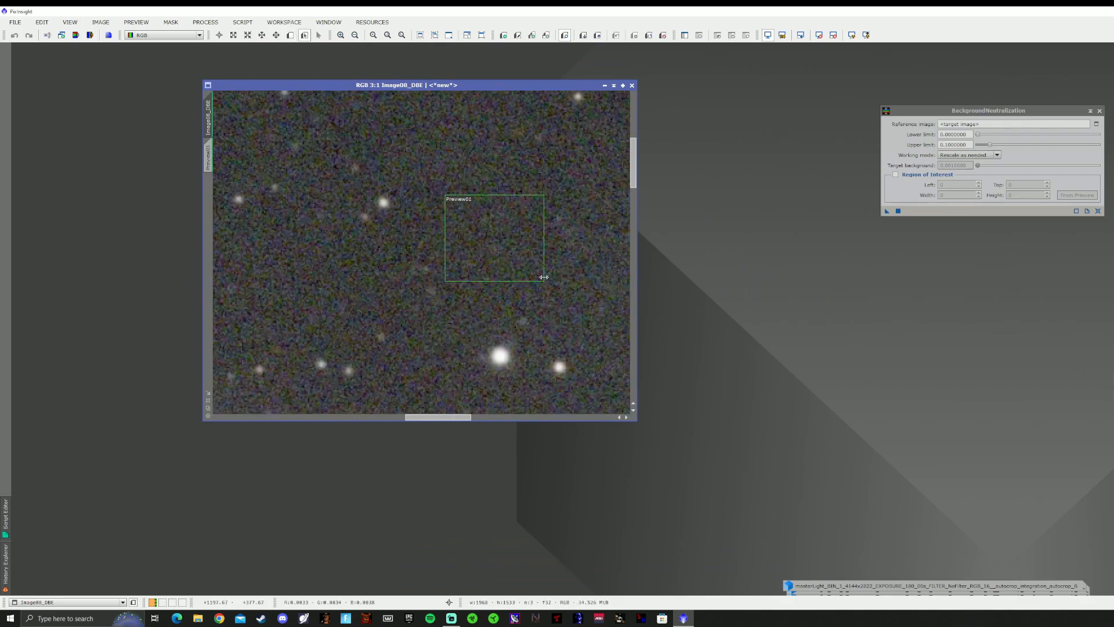
scroll(544, 277, "down", 2)
scroll(545, 277, "up", 4)
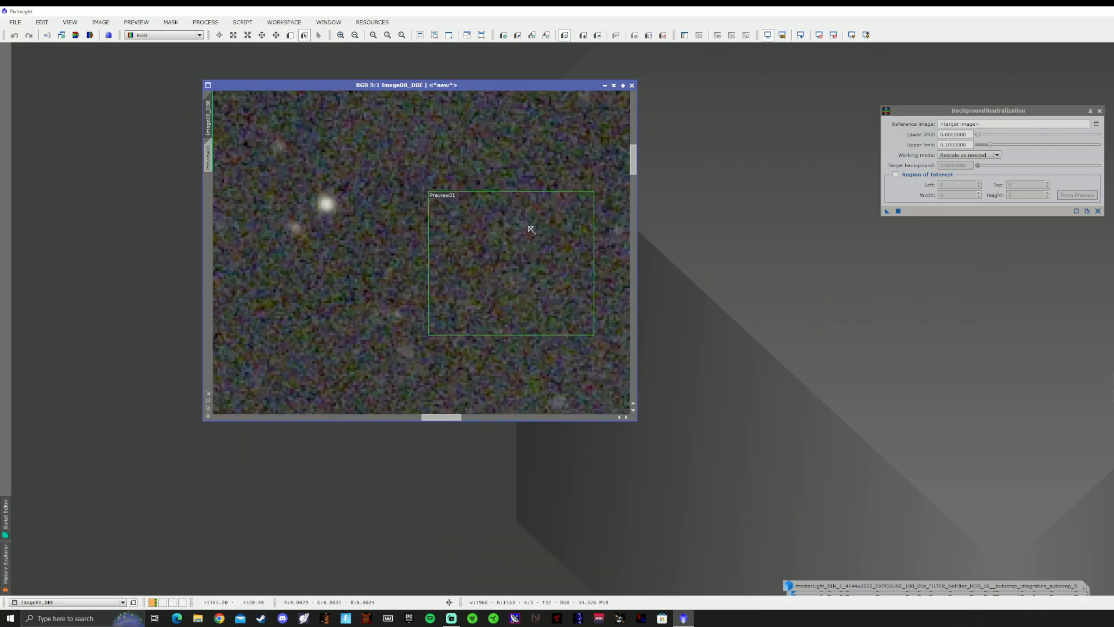
scroll(532, 230, "up", 2)
scroll(452, 220, "down", 8)
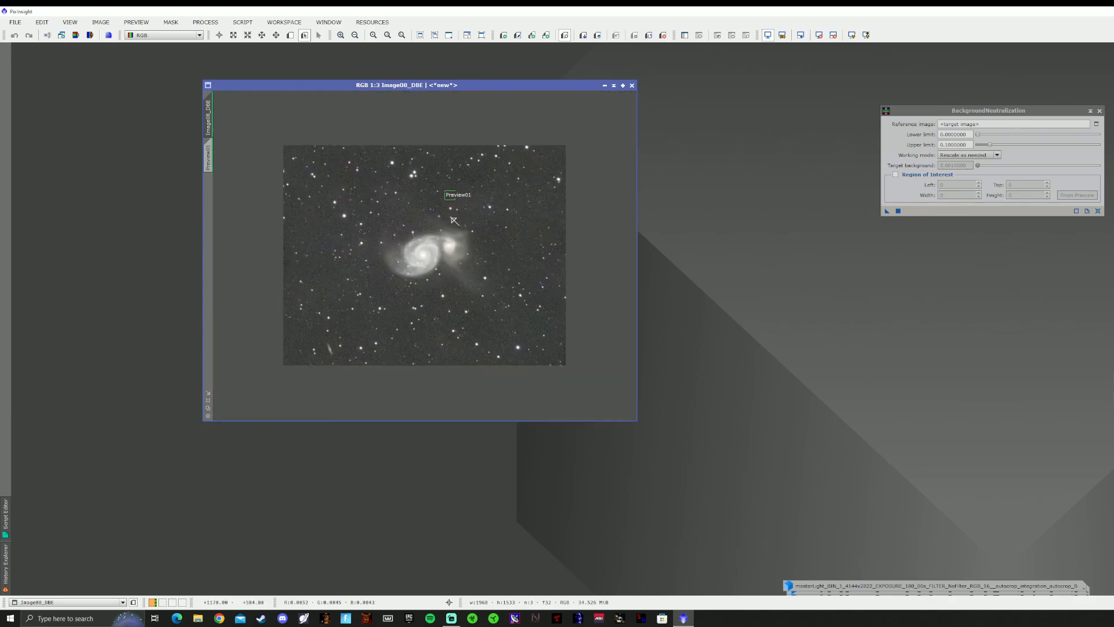
scroll(454, 220, "up", 2)
scroll(456, 221, "down", 1)
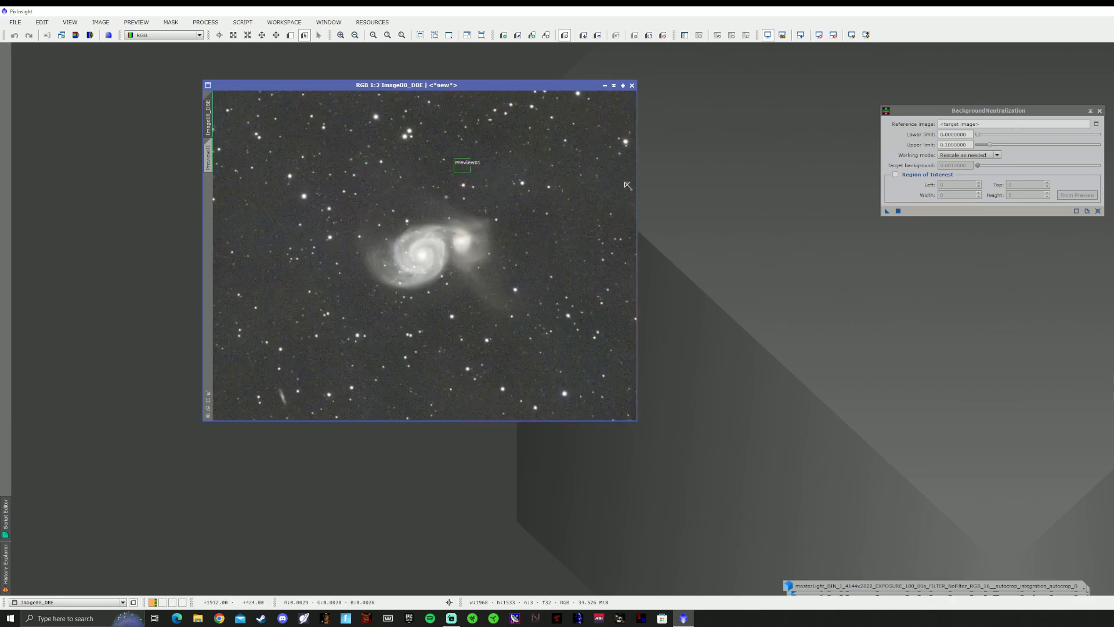
- Set the BackgroundNeutralization reference image to Image08_DBE->Preview01 and place its window beside the image
left_click(1097, 124)
left_click(768, 298)
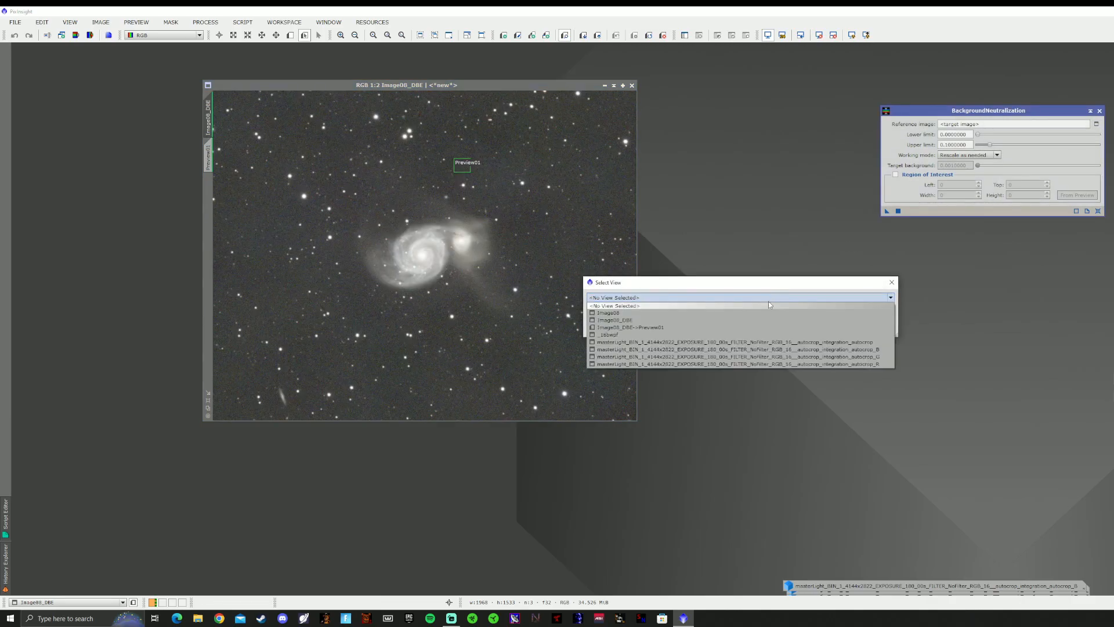
left_click(737, 327)
left_click(839, 326)
left_click_drag(930, 109, 717, 99)
- Open SCNR below the BackgroundNeutralization window and set its amount to 0.50 for green removal with Average Neutral protection
left_click(205, 22)
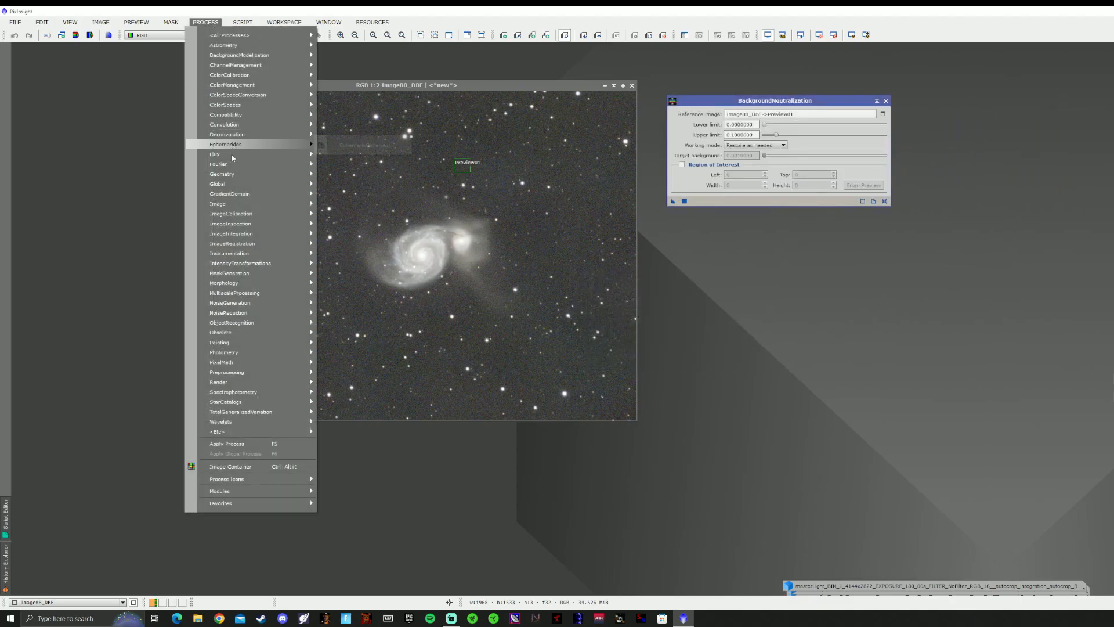
mouse_move(294, 315)
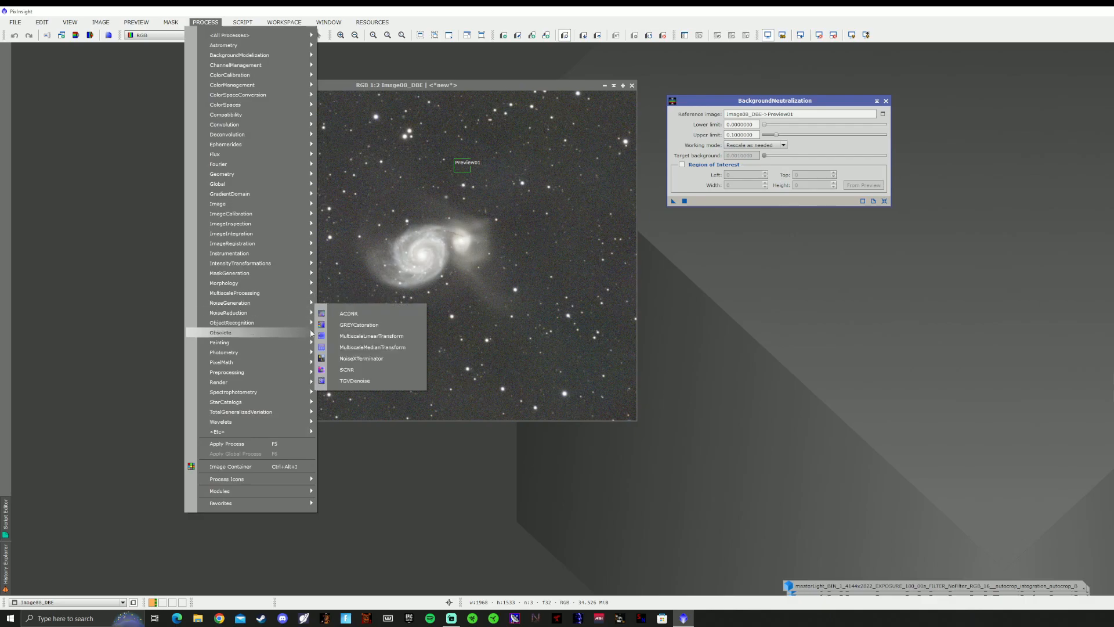
left_click(346, 369)
left_click(950, 243)
left_click_drag(949, 244, 703, 247)
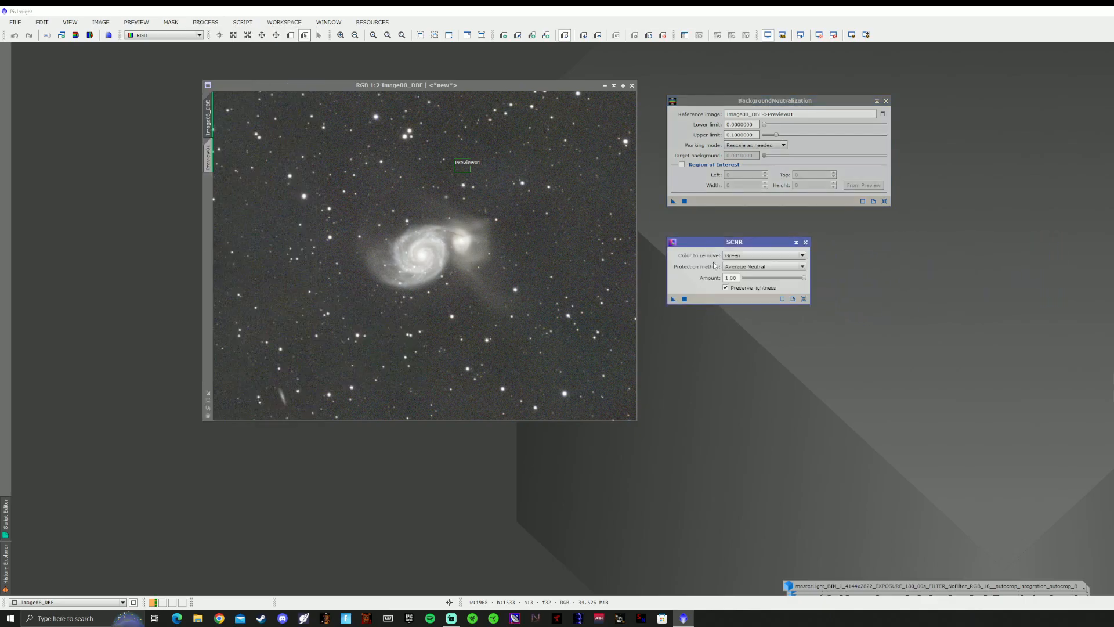
left_click(752, 279)
left_click(753, 281)
left_click(793, 283)
- Apply BackgroundNeutralization to the corrected image and compare the background before and after by undoing and redoing it
left_click(685, 201)
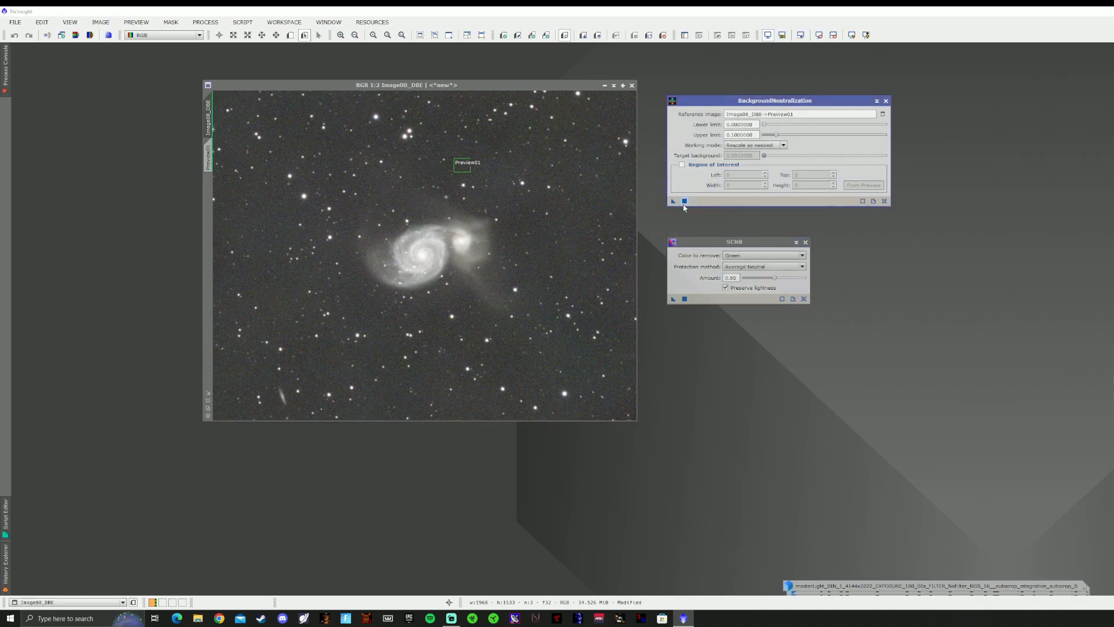
scroll(517, 196, "up", 8)
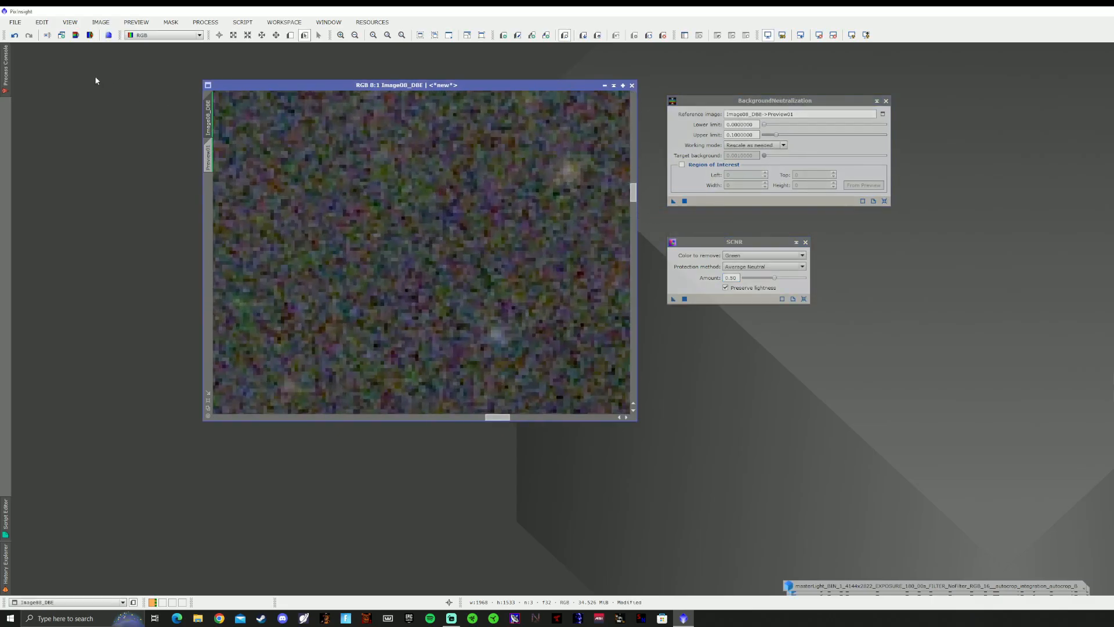
left_click(18, 34)
left_click(29, 35)
scroll(426, 219, "down", 9)
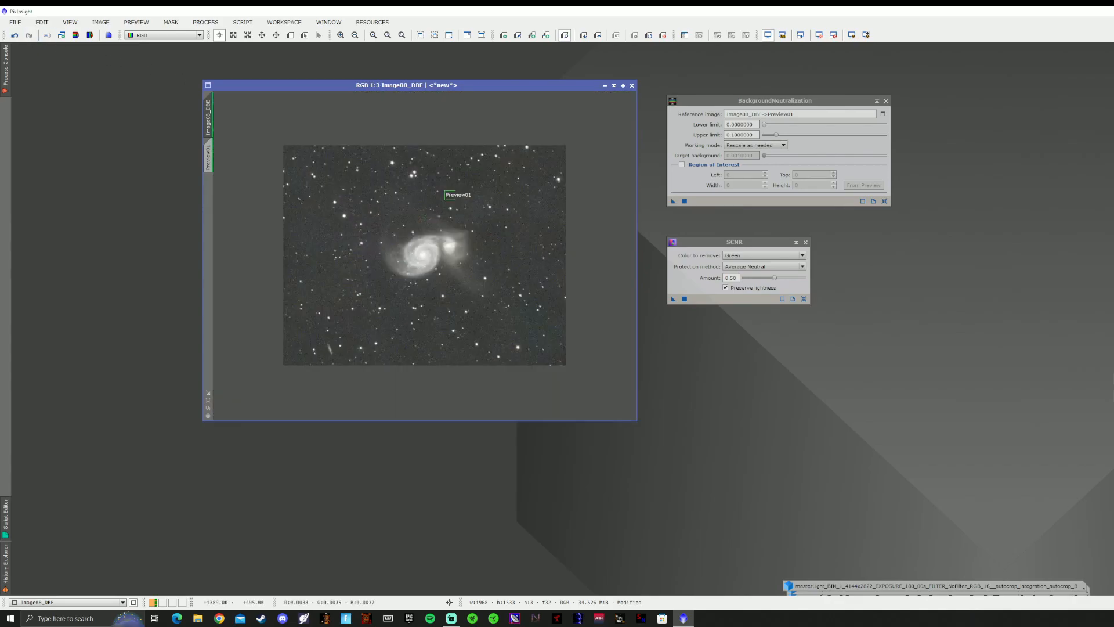
scroll(426, 219, "up", 1)
- Apply SCNR green removal and BackgroundNeutralization alternately to the corrected image, two times each
left_click(686, 300)
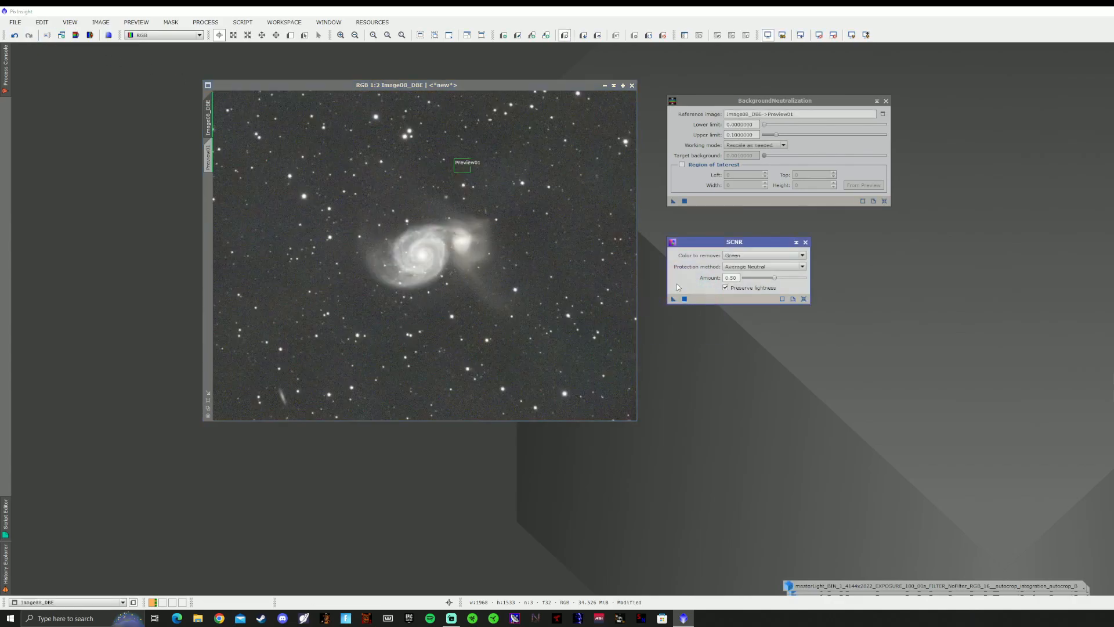
left_click(685, 201)
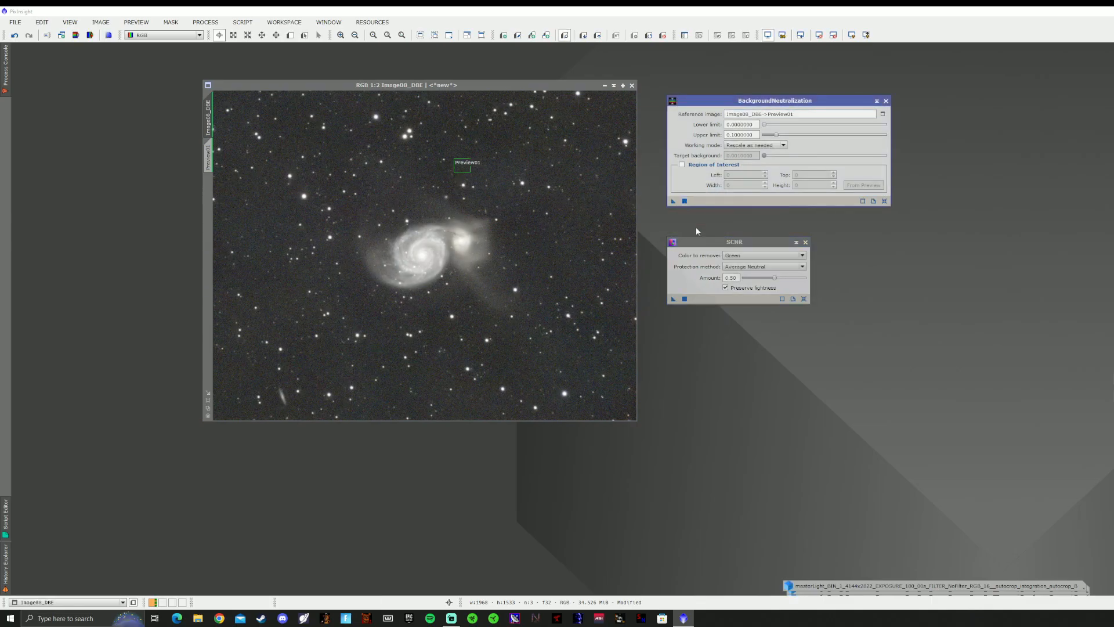
left_click(685, 299)
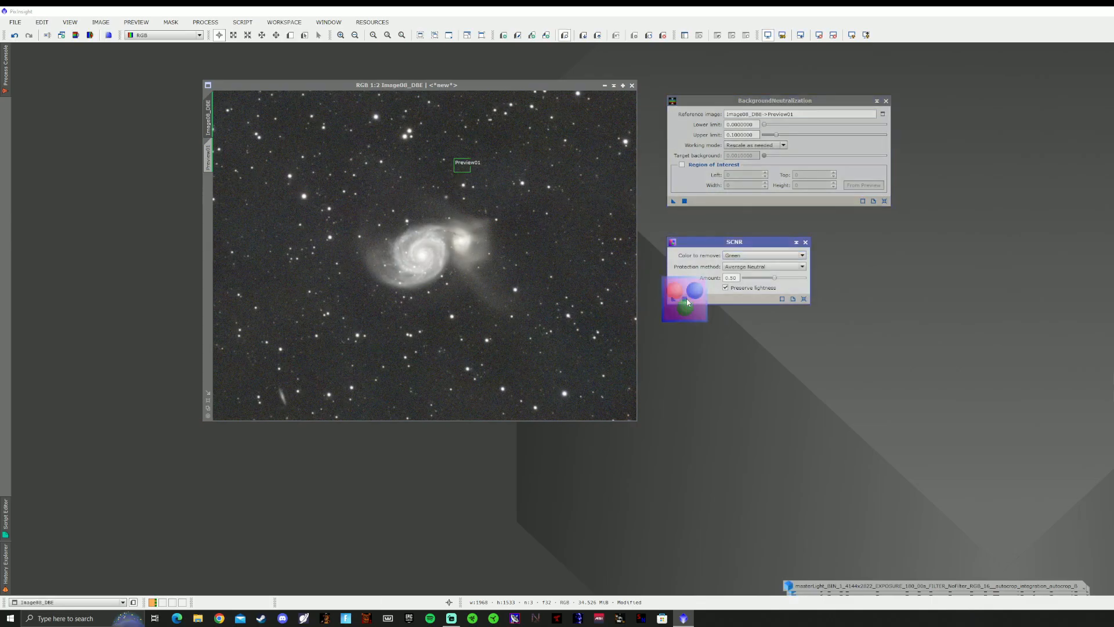
left_click(685, 202)
- Apply SCNR green removal with the amount set to 0.25, compare before and after, and close both process windows
left_click(748, 278)
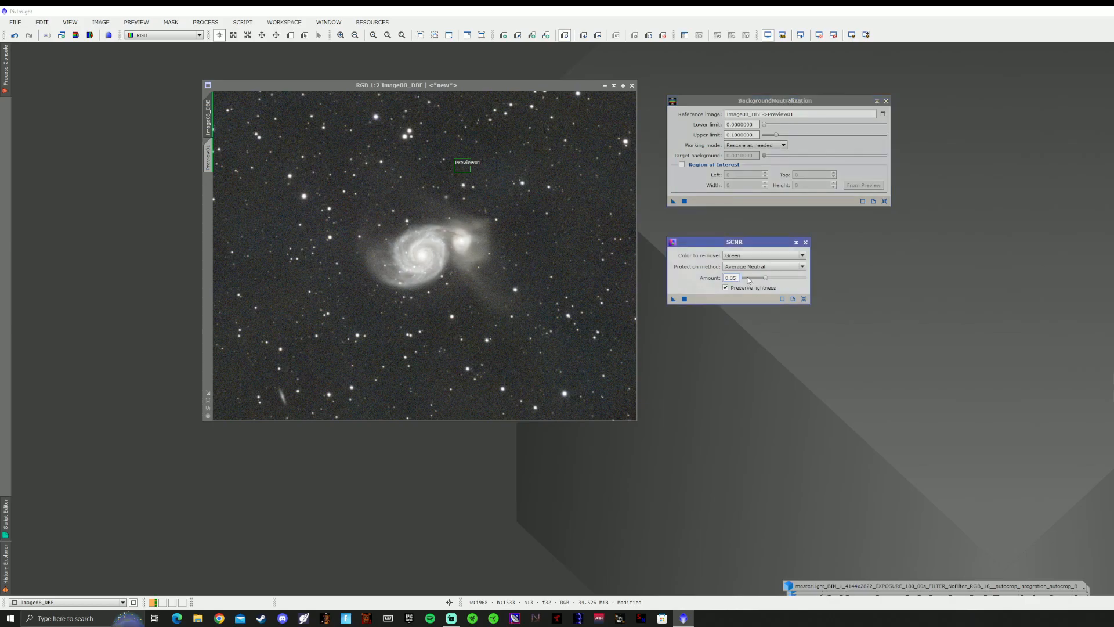
left_click(748, 277)
left_click(685, 300)
left_click(14, 36)
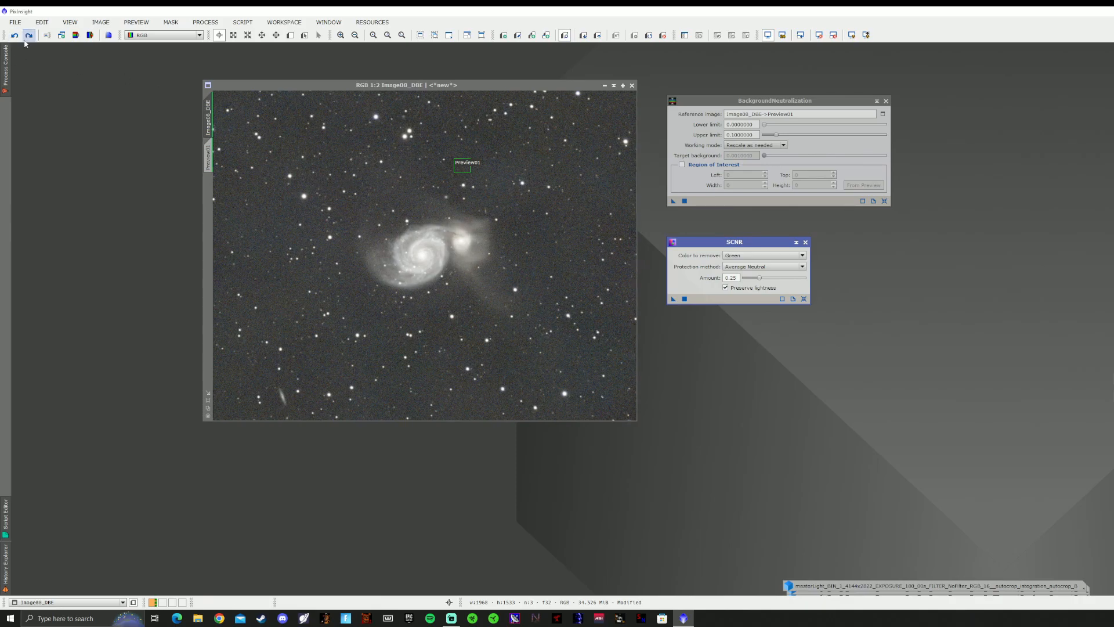
left_click(29, 39)
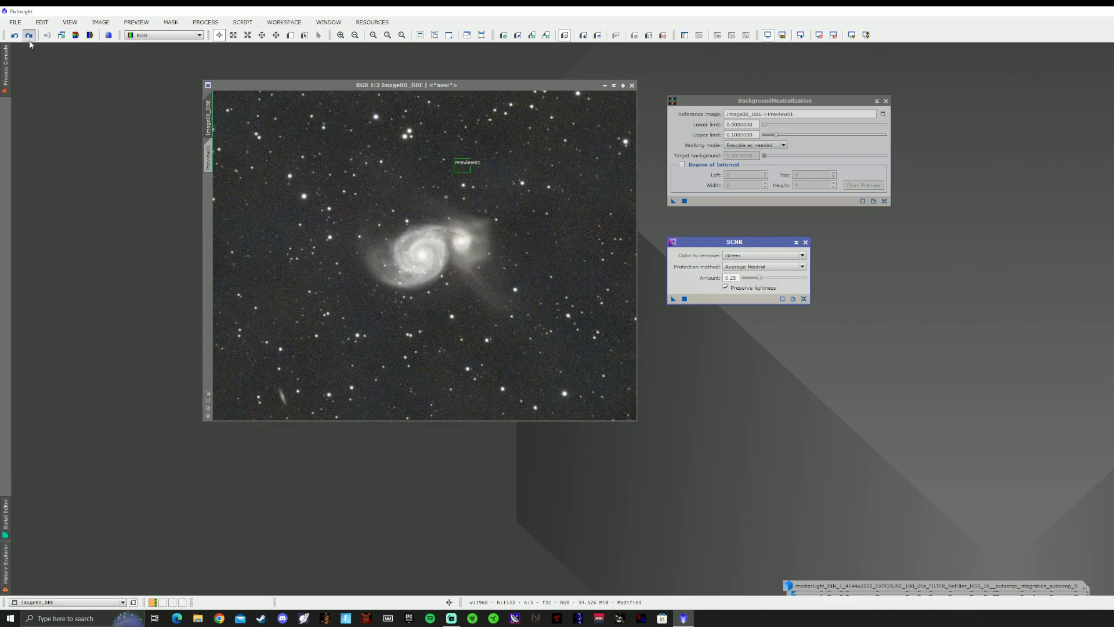
left_click(806, 242)
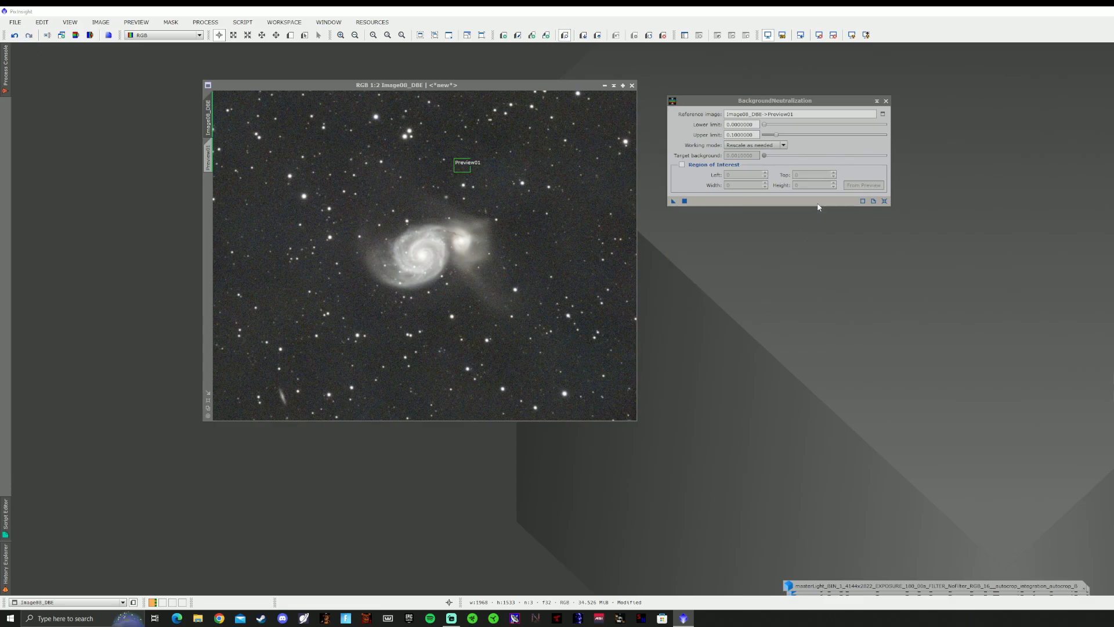
left_click(885, 100)
- Examine the background noise and remaining colour cast up close in several areas of the image
scroll(507, 165, "up", 2)
scroll(508, 166, "up", 6)
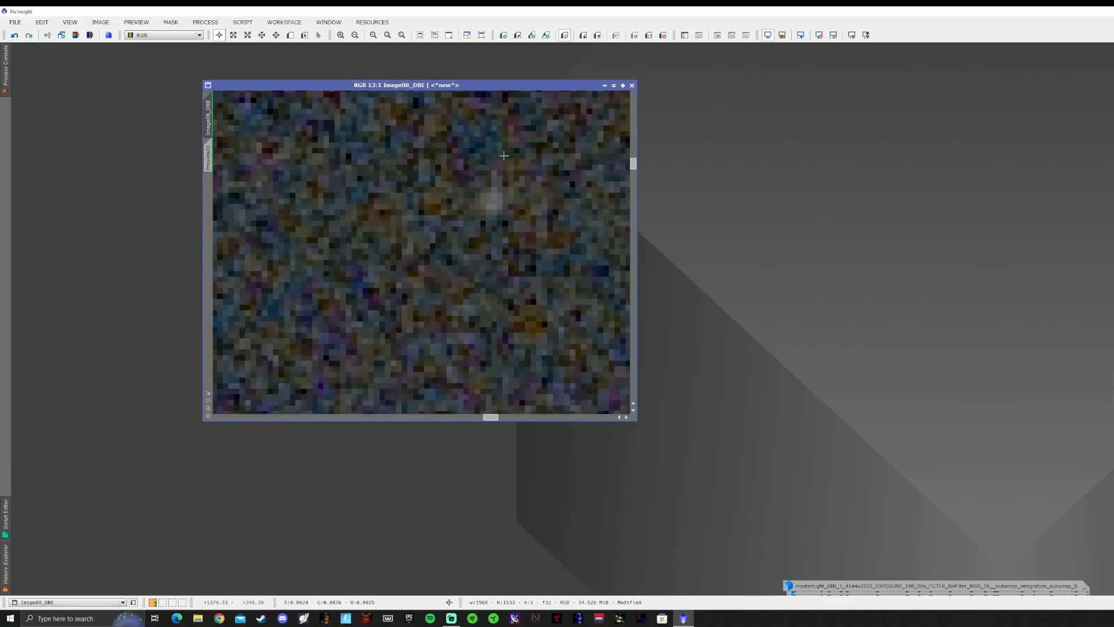
scroll(364, 262, "down", 6)
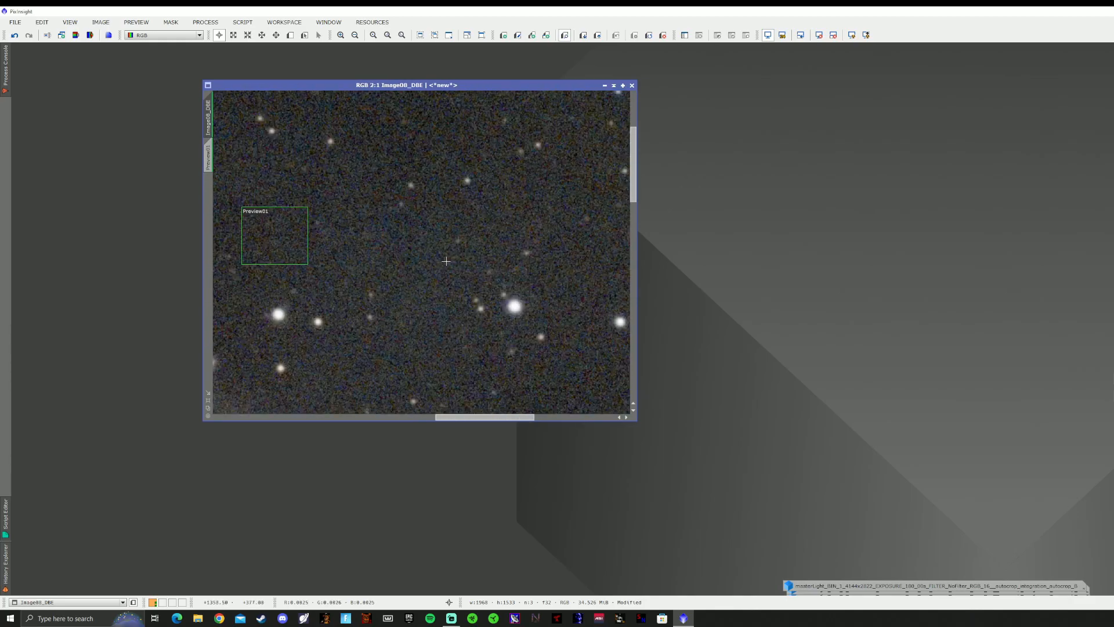
scroll(448, 258, "down", 4)
scroll(449, 152, "up", 7)
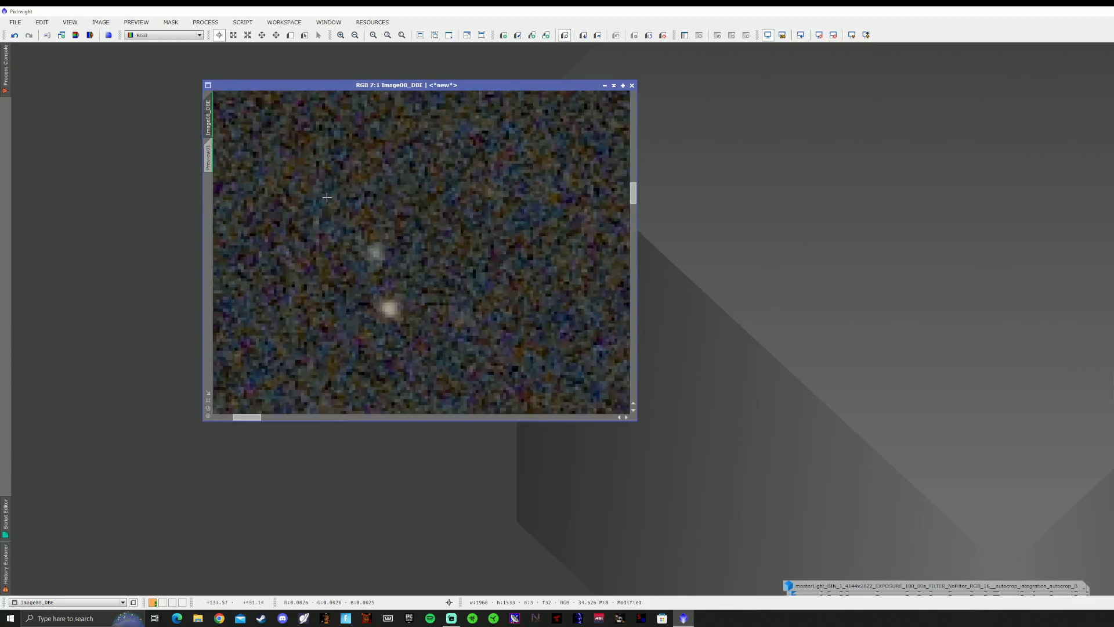
scroll(449, 152, "down", 6)
scroll(501, 160, "up", 9)
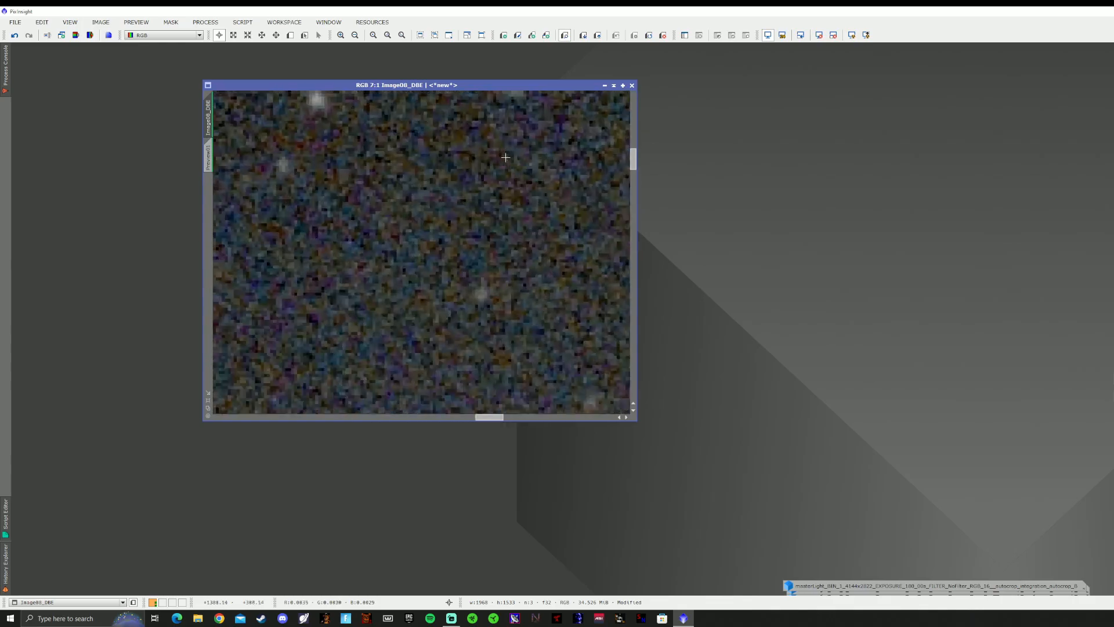
- Delete the background reference preview from the corrected image
scroll(501, 160, "down", 8)
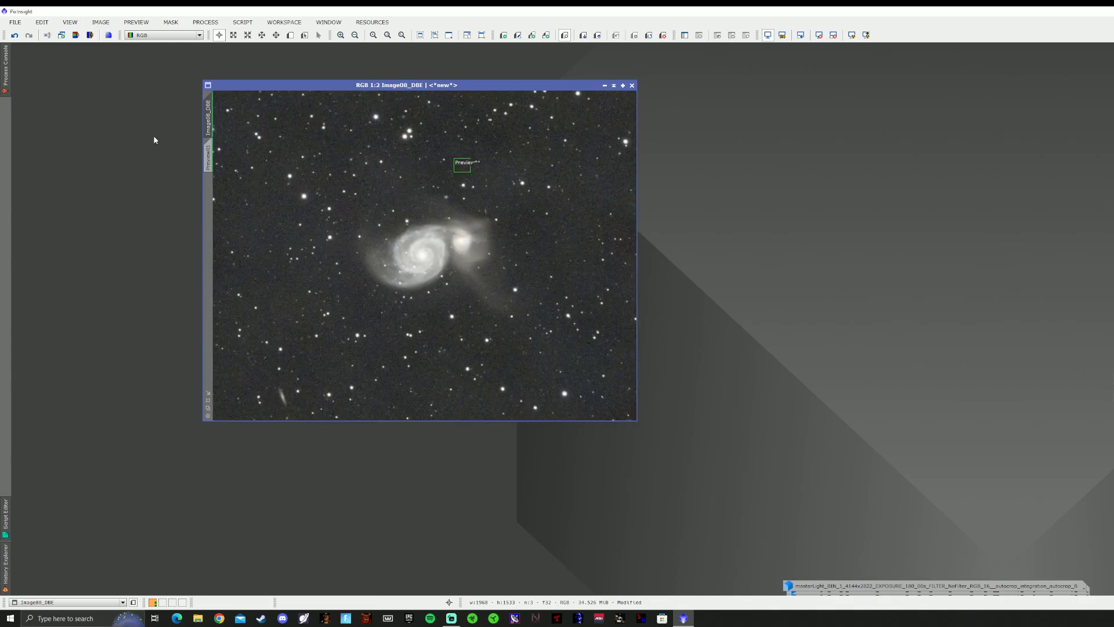
right_click(211, 156)
left_click(250, 244)
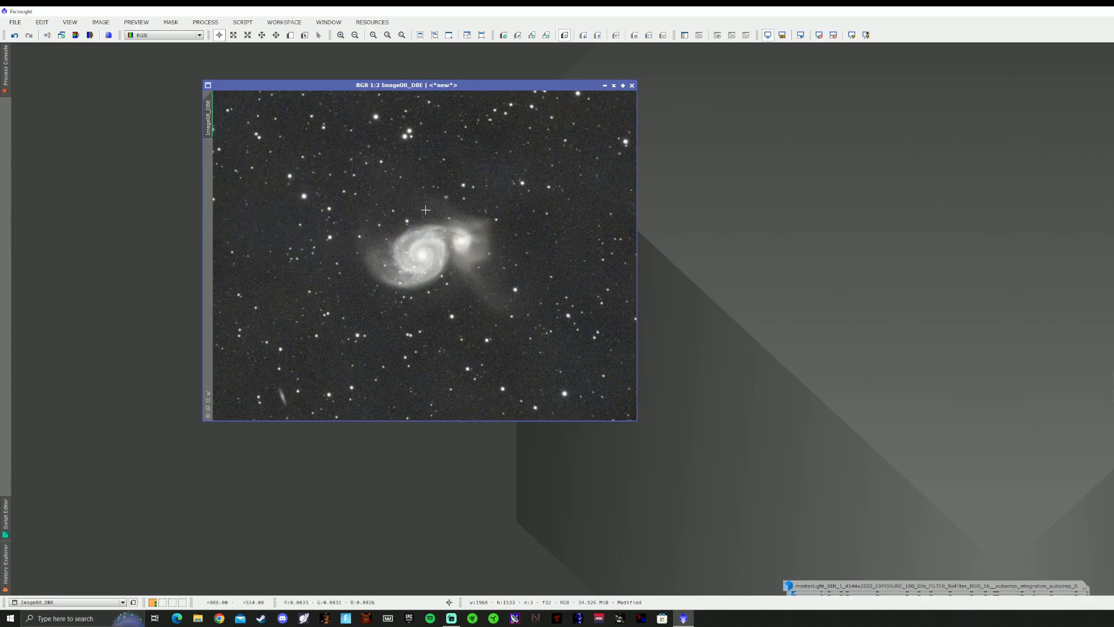
- Open the BlurXTerminator process and place its window beside the galaxy image
left_click(206, 22)
mouse_move(261, 35)
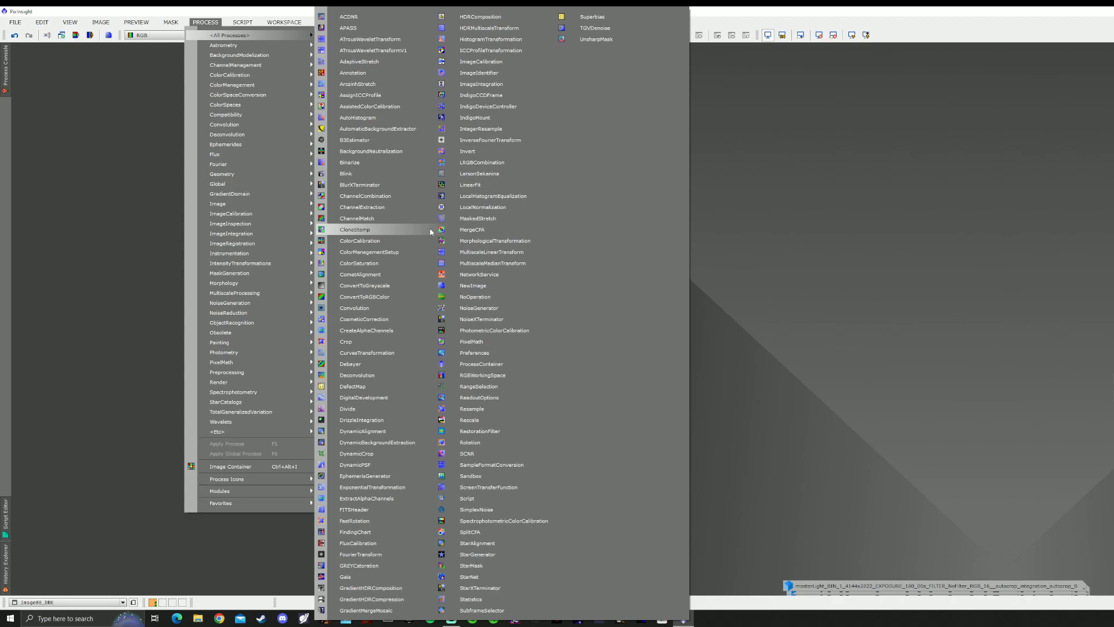
left_click(414, 185)
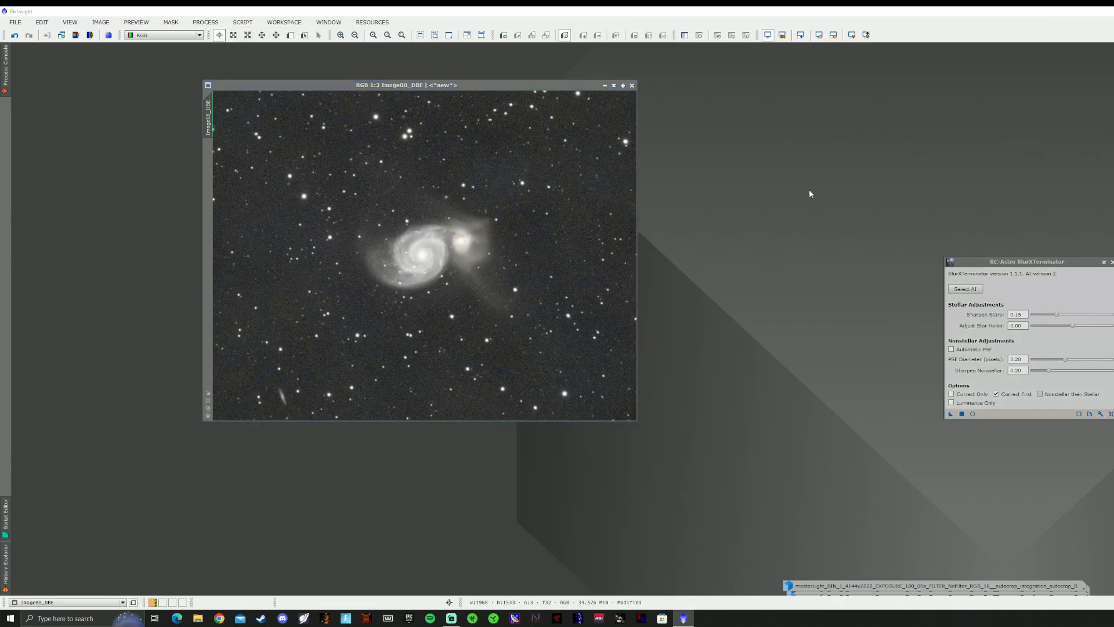
left_click_drag(971, 264, 685, 242)
- Open the NoiseXTerminator process and place its window directly beneath the BlurXTerminator window
left_click(206, 22)
mouse_move(229, 44)
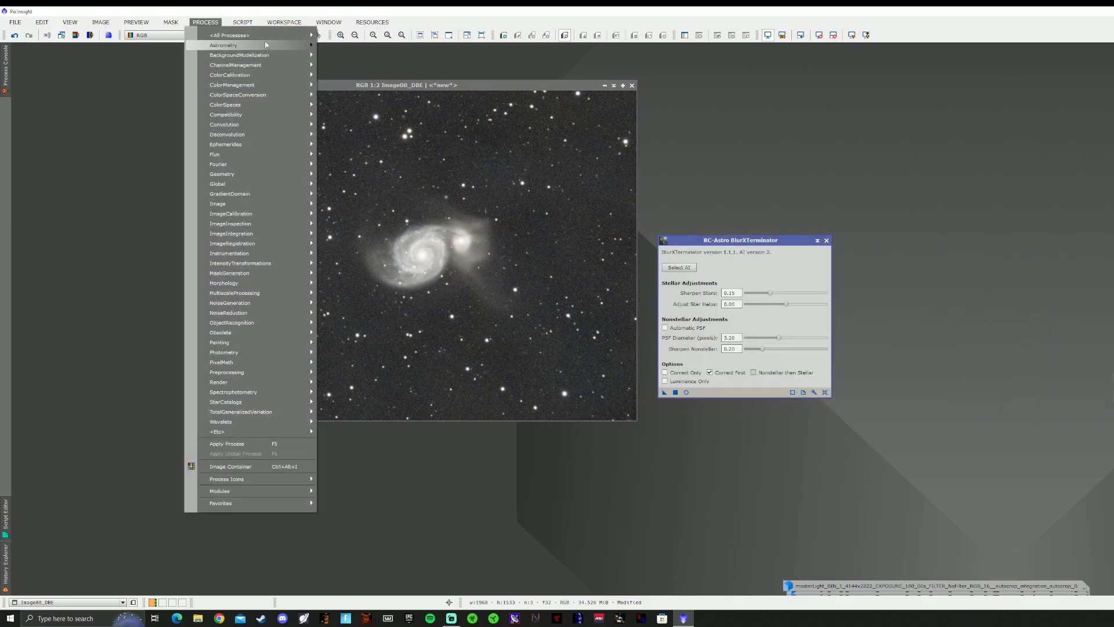
mouse_move(265, 39)
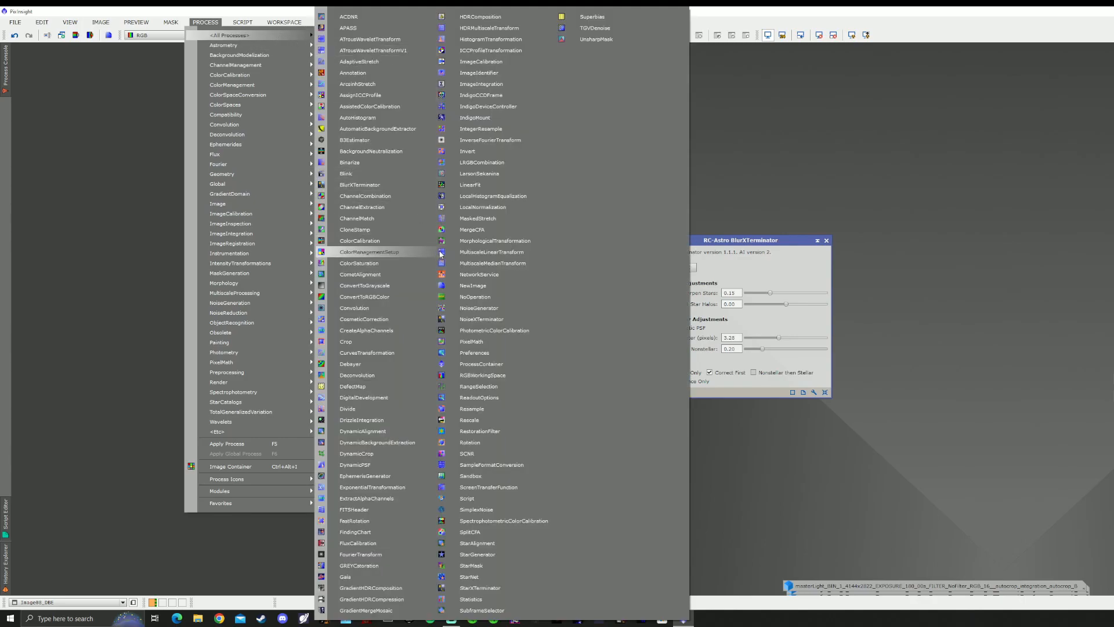
mouse_move(257, 346)
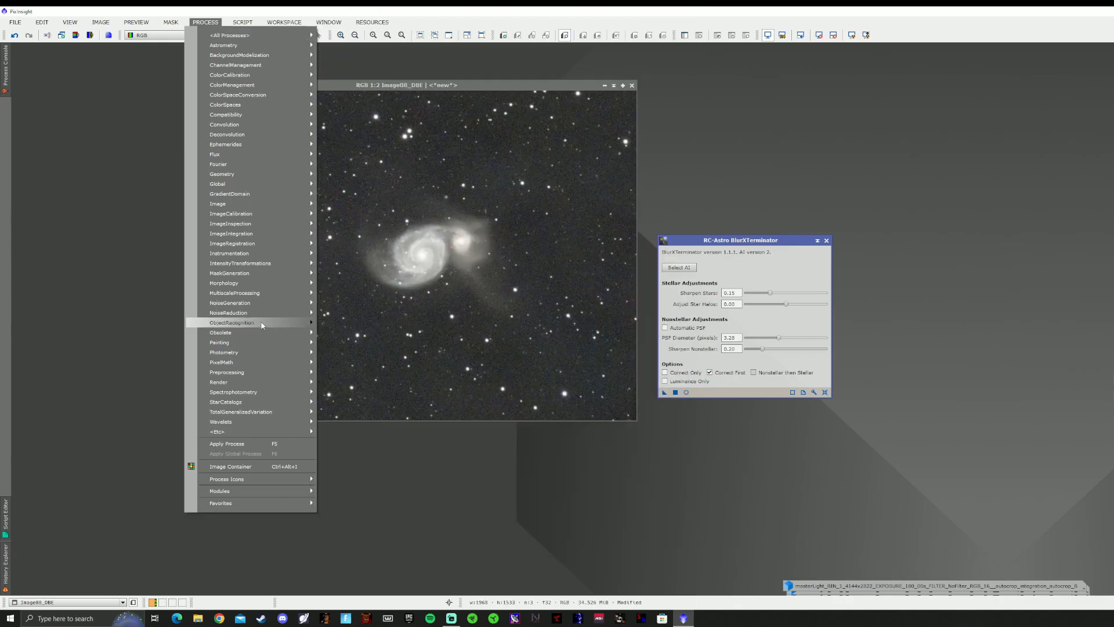
mouse_move(261, 314)
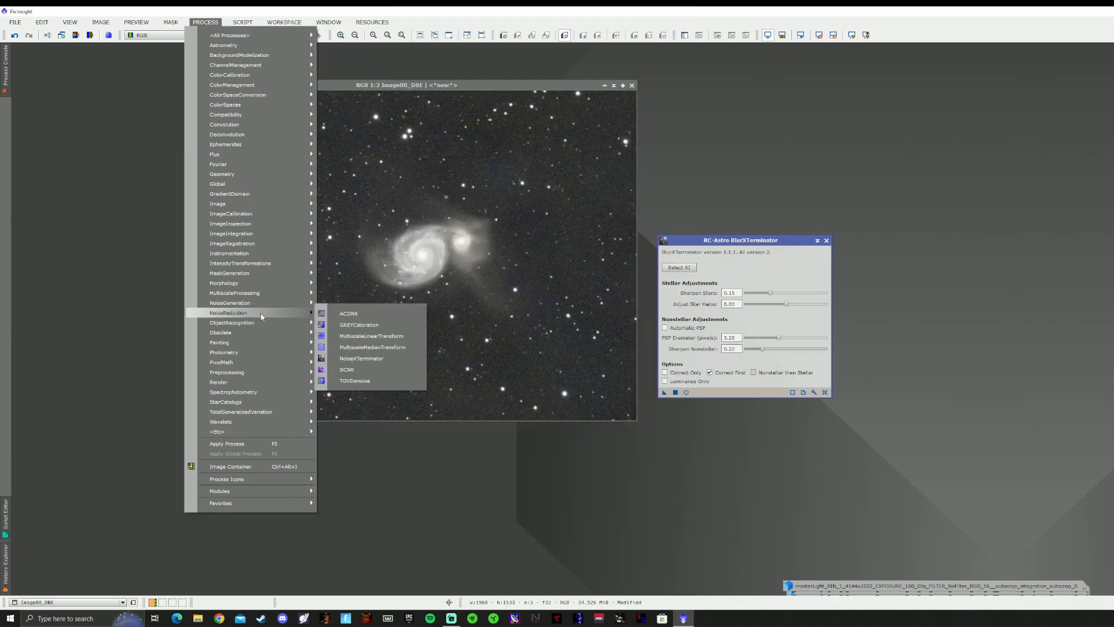
left_click(373, 359)
left_click_drag(783, 400, 670, 405)
left_click(636, 436)
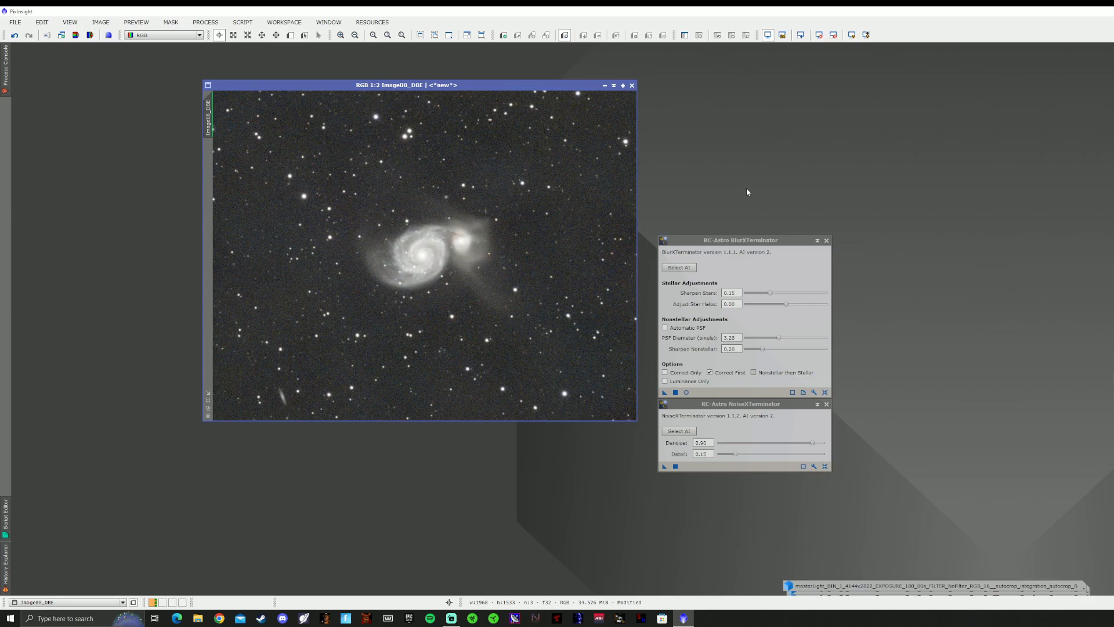
- Open the Deconvolution process and place its window beside the galaxy image
left_click(223, 25)
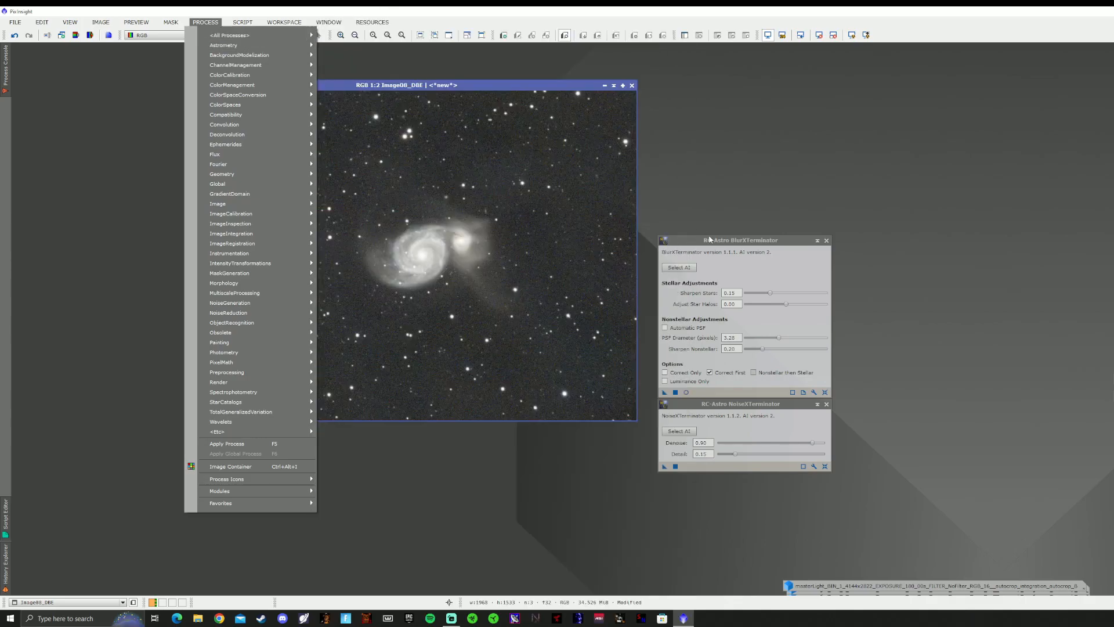
mouse_move(255, 135)
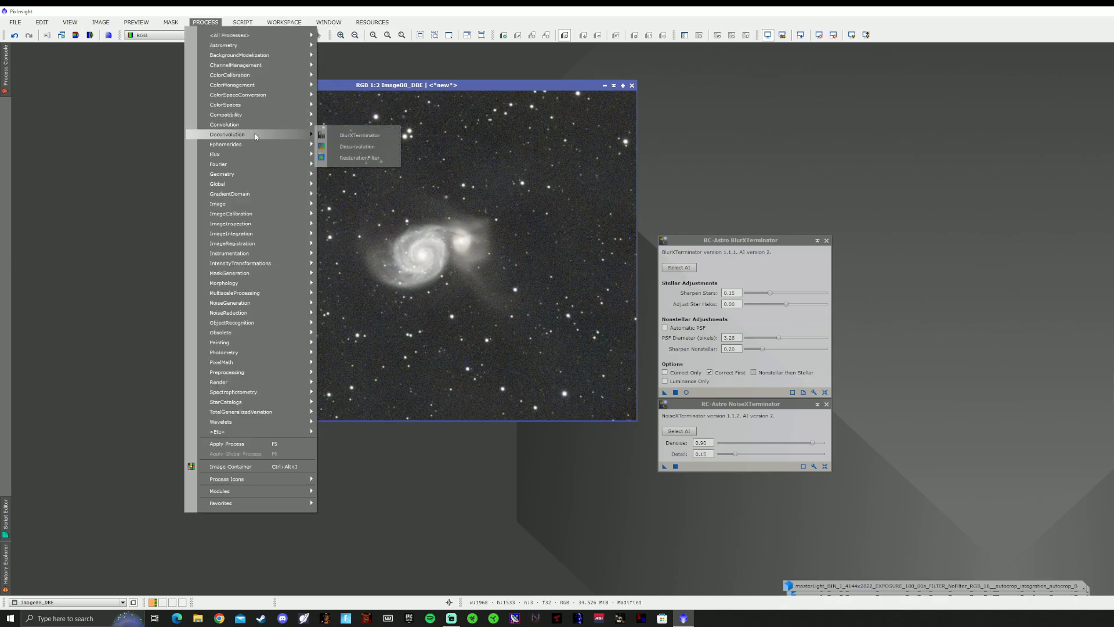
left_click(352, 146)
left_click_drag(849, 198, 698, 181)
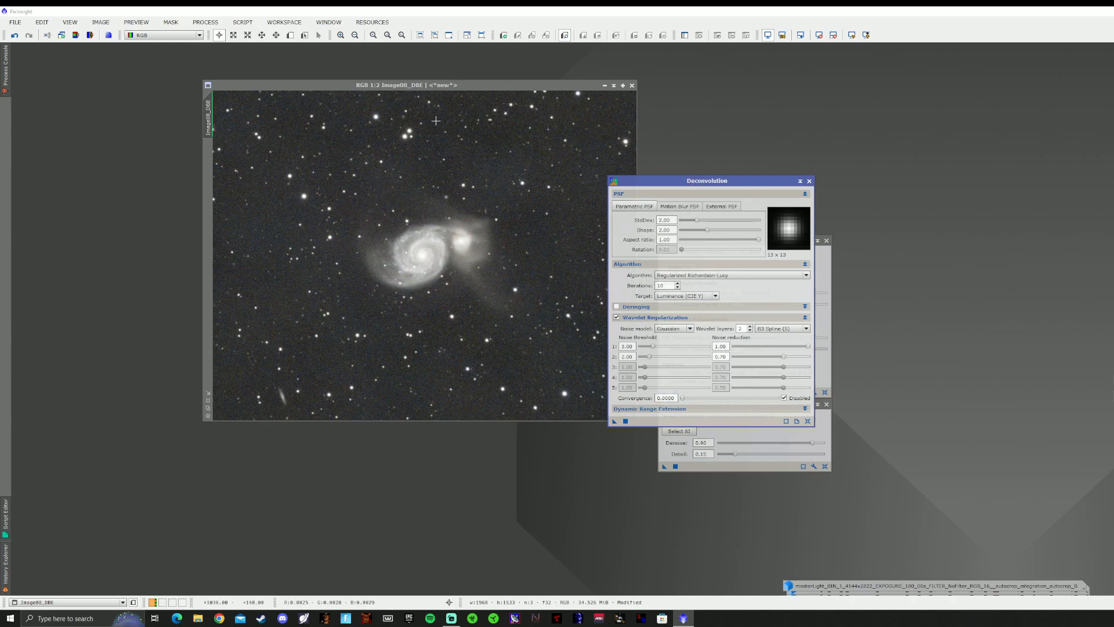
- Extract the luminance channel as a separate image, view its galaxy core up close, and close the extracted image
left_click(75, 35)
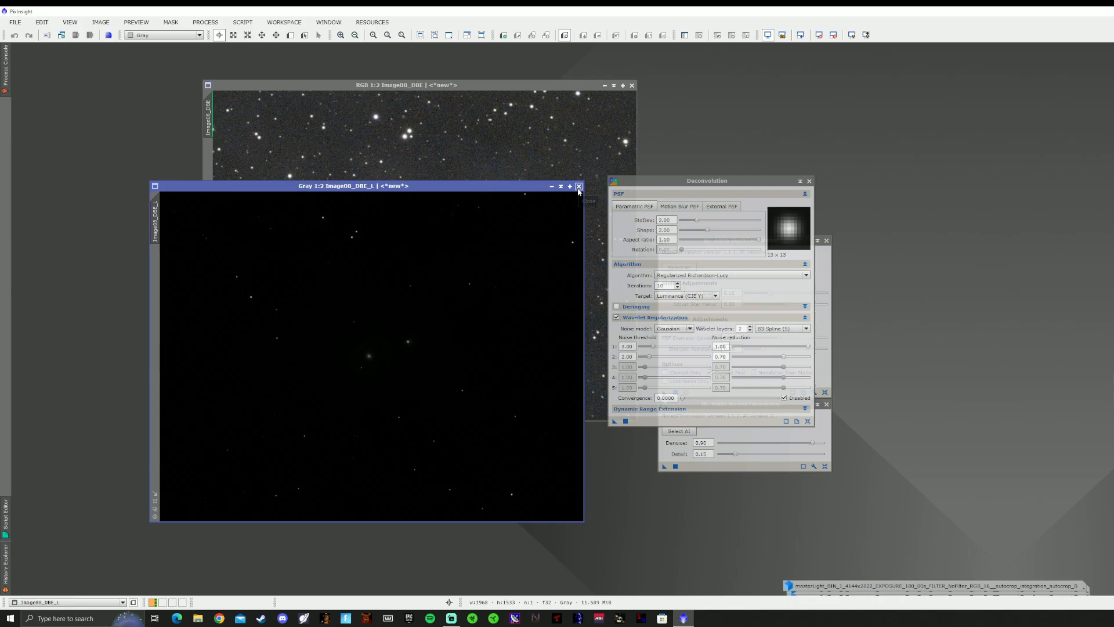
scroll(348, 360, "up", 2)
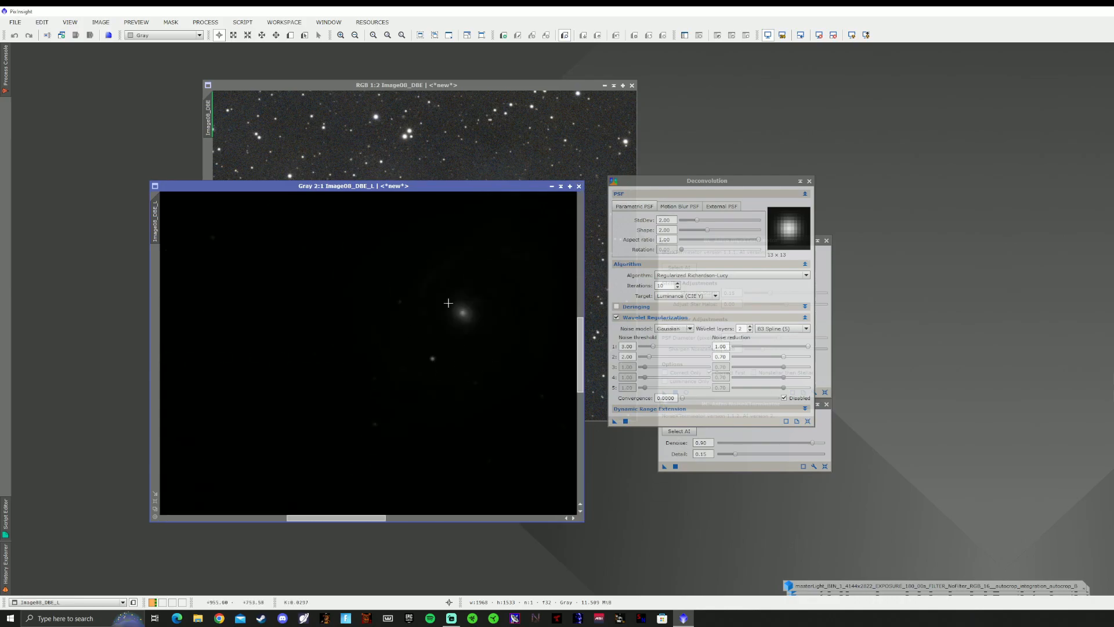
left_click(578, 185)
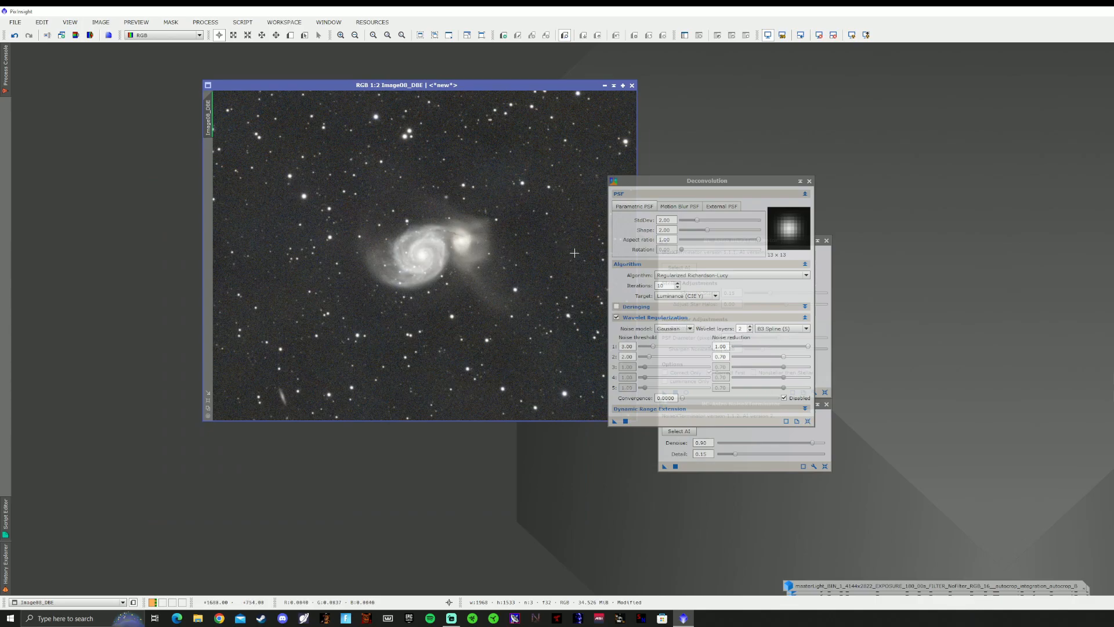
mouse_move(701, 182)
left_mouse_down()
mouse_move(674, 175)
mouse_move(704, 187)
left_mouse_up()
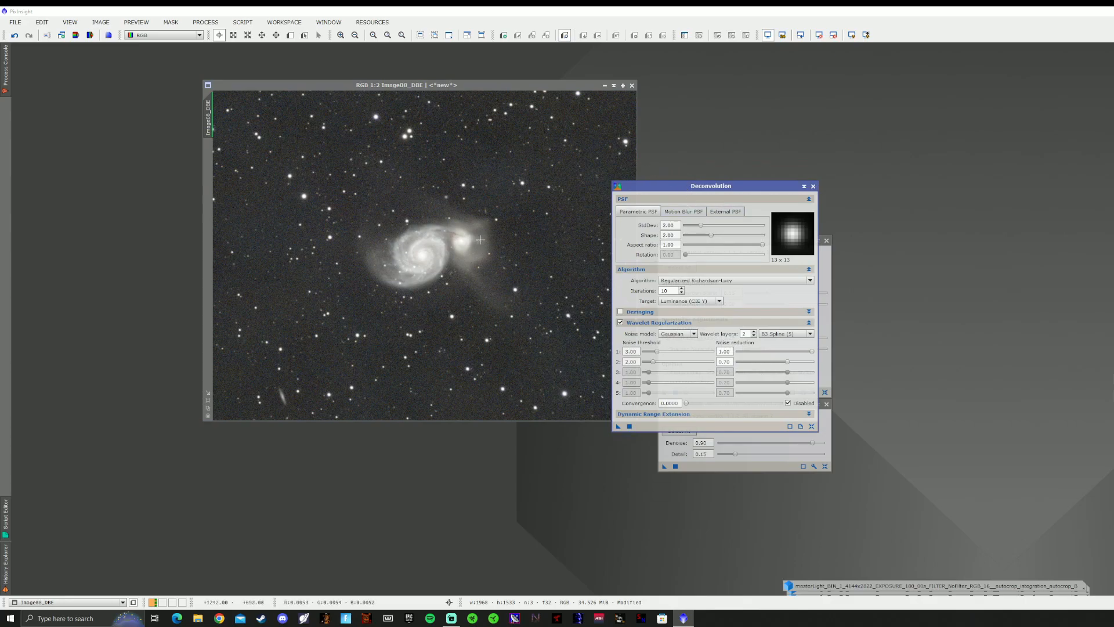
- Configure a StarMask process with noise threshold 0.25, scale 6, large-scale and small-scale growth 0 and compensation 1, and minimize its window
left_click(205, 22)
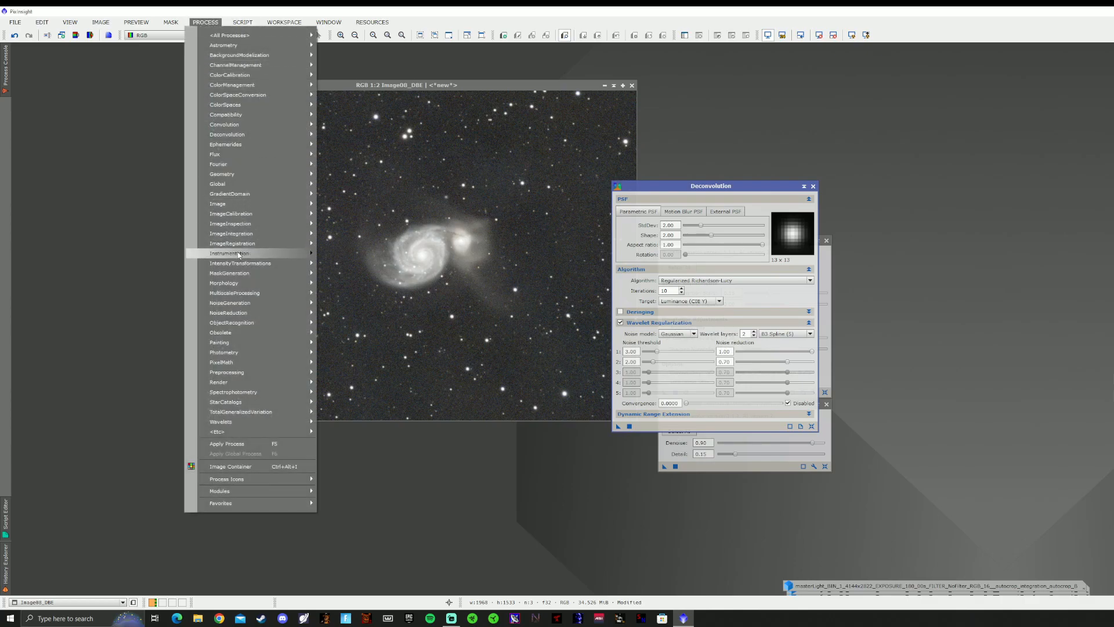
mouse_move(270, 272)
left_click(348, 290)
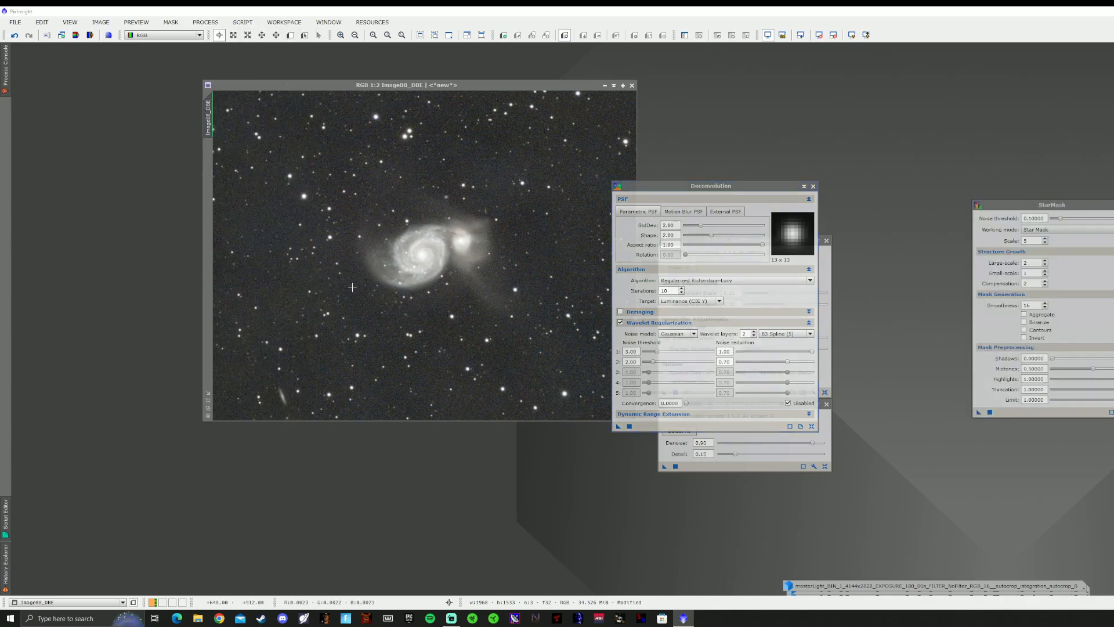
left_click_drag(1060, 205, 542, 223)
left_click(515, 243)
left_click(515, 269)
left_click(515, 268)
left_click(515, 279)
left_click(514, 289)
left_click(514, 311)
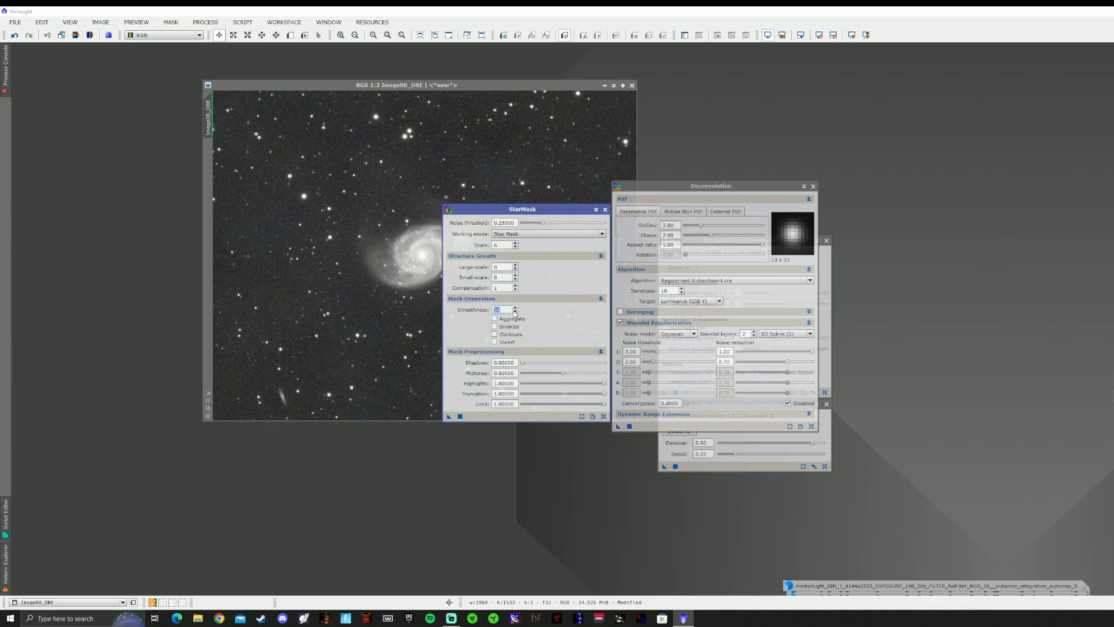
left_click(508, 327)
left_click(605, 210)
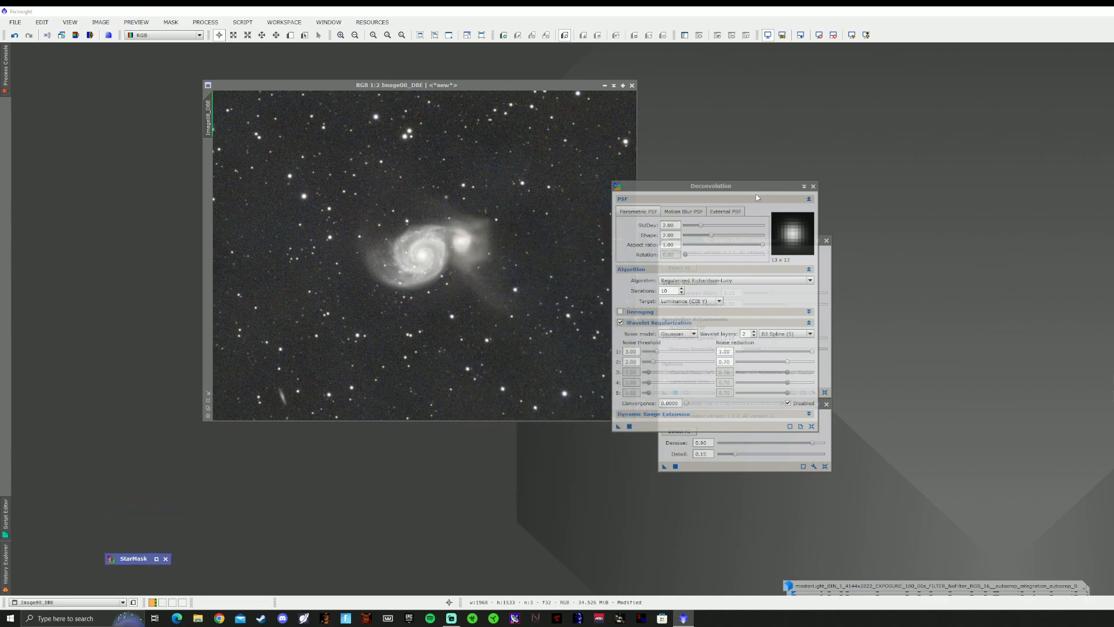
- Enable local deringing in Deconvolution, view the available support images without choosing one, and close the process unapplied
left_click(621, 312)
left_click(810, 352)
left_click(858, 305)
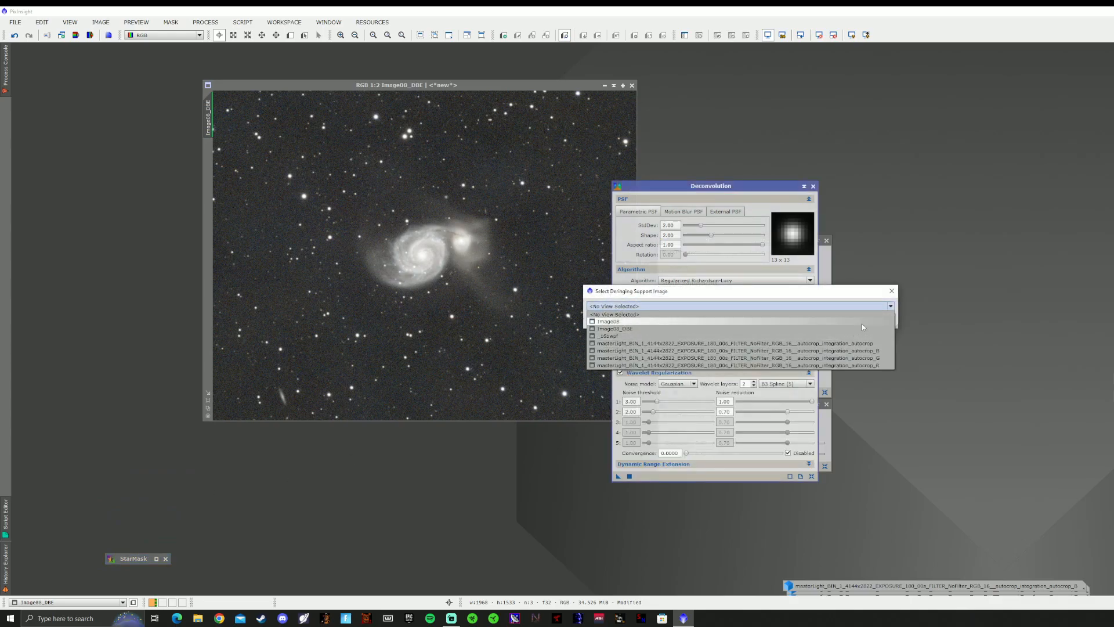
left_click(892, 292)
left_click(892, 291)
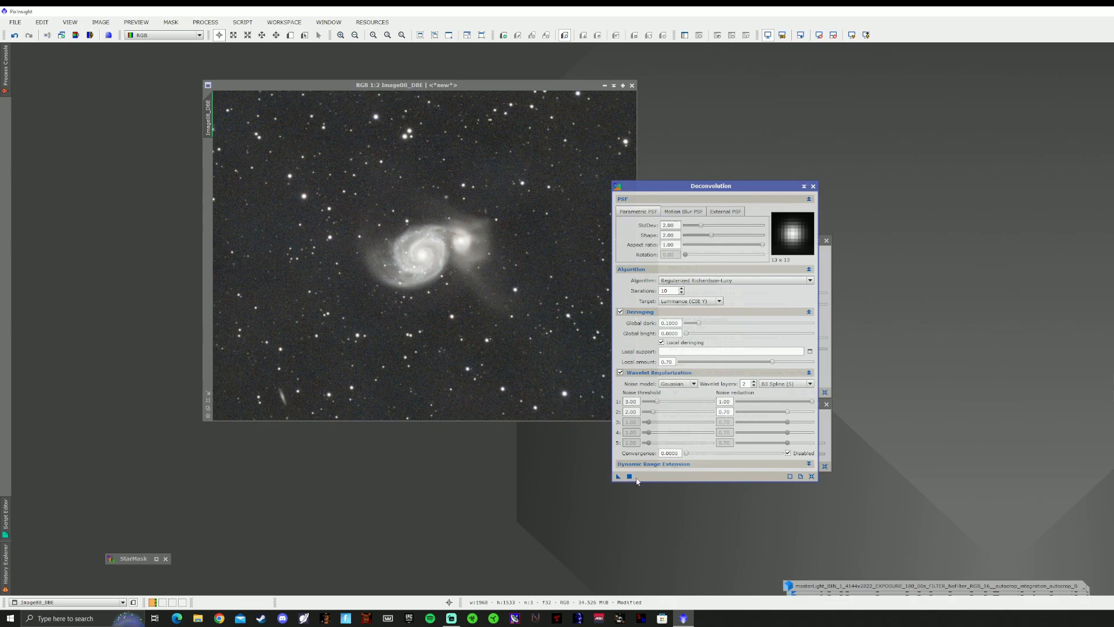
left_click(813, 186)
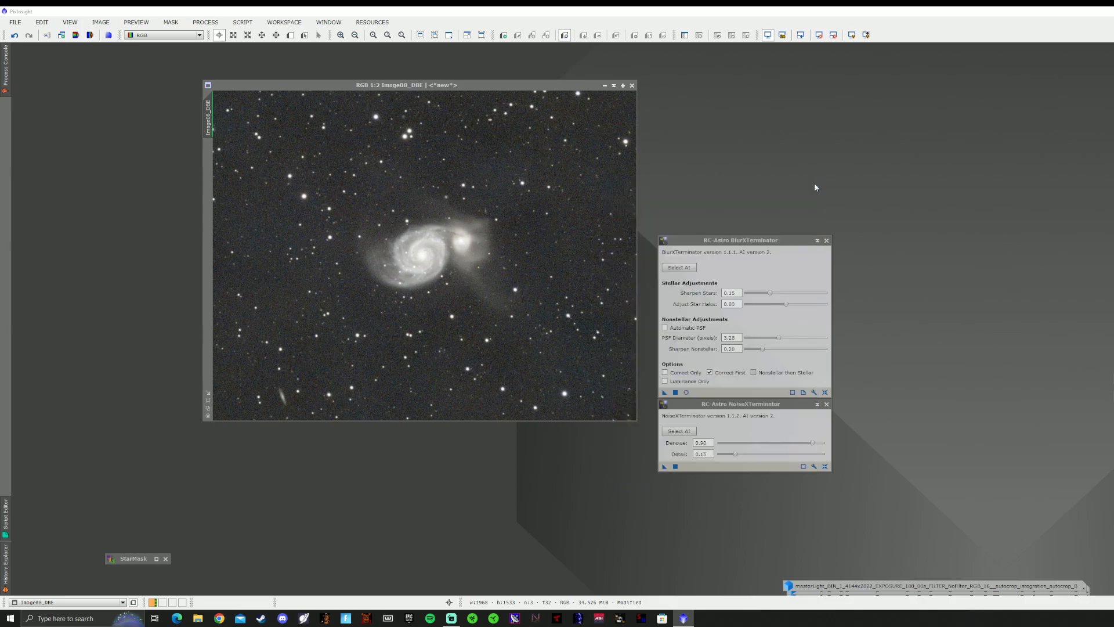
left_click(732, 244)
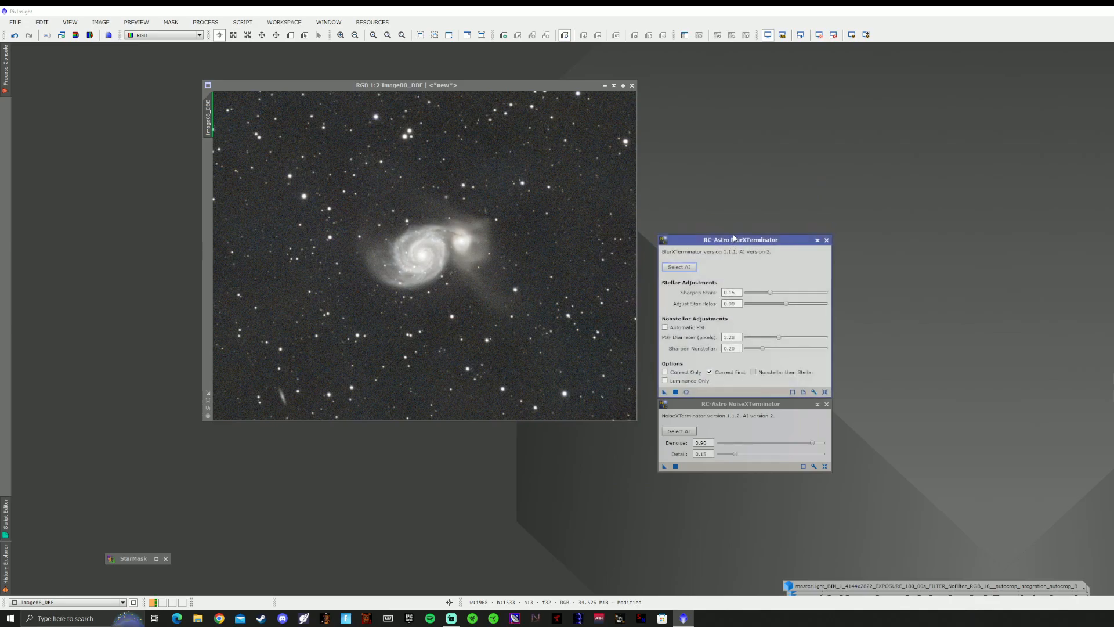
left_click(205, 22)
mouse_move(244, 36)
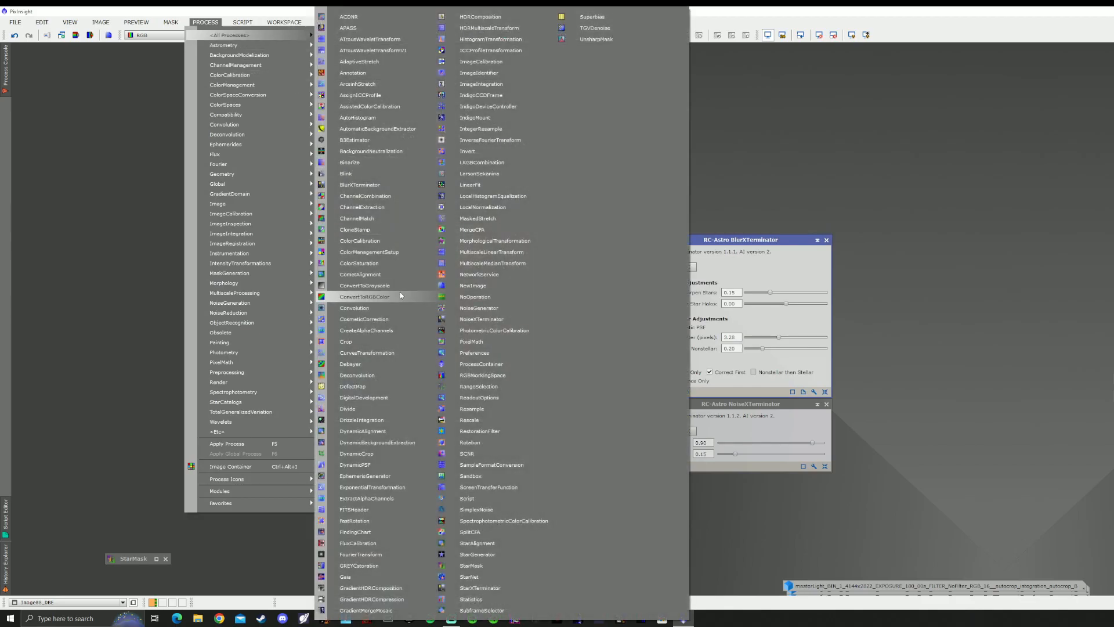
left_click(721, 252)
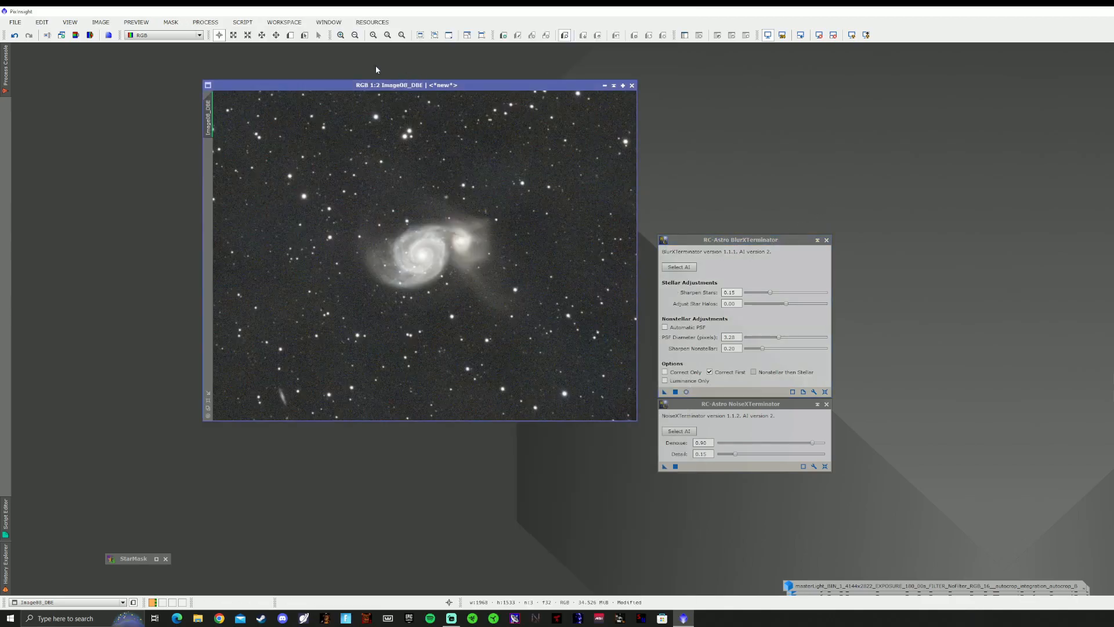
- Evaluate the image's star profile with the PSFImage script using the Moffat function, and close the script
left_click(244, 22)
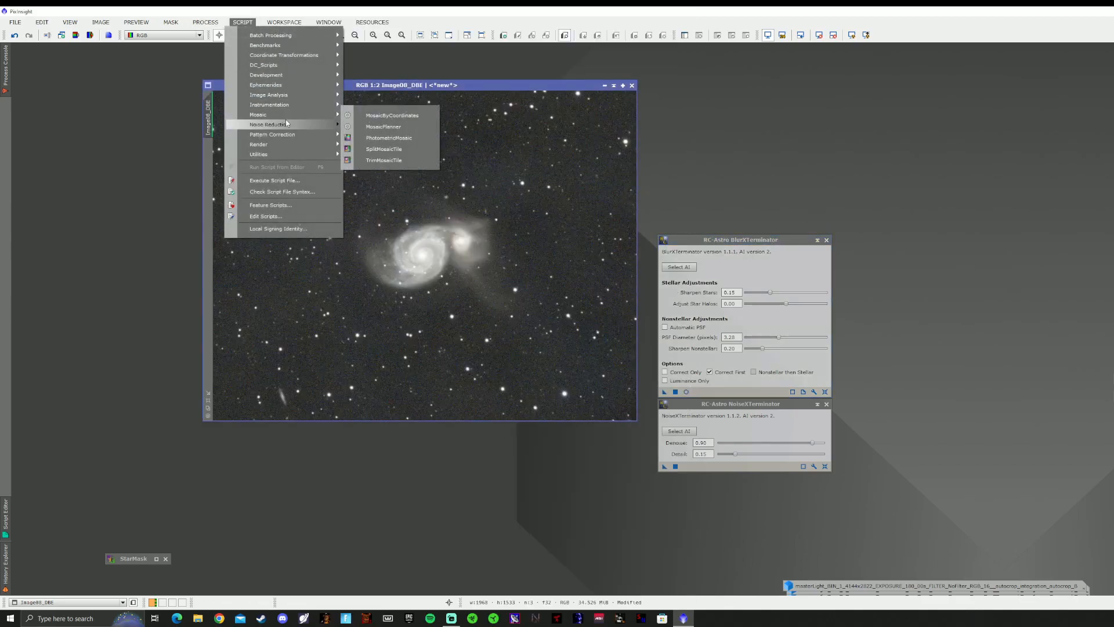
mouse_move(288, 125)
mouse_move(286, 145)
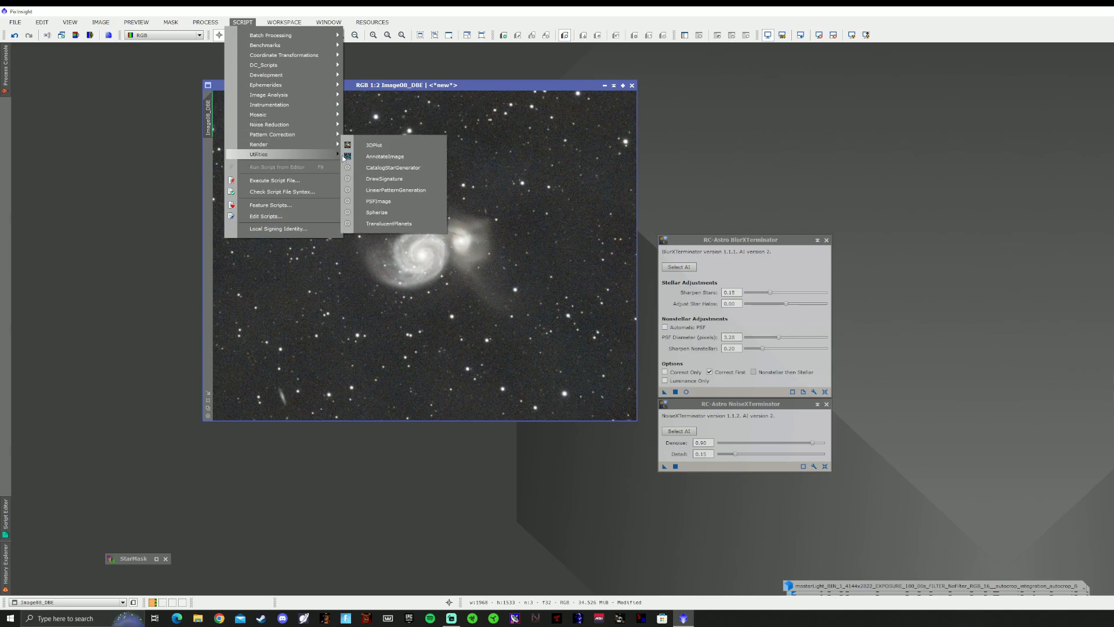
left_click(393, 202)
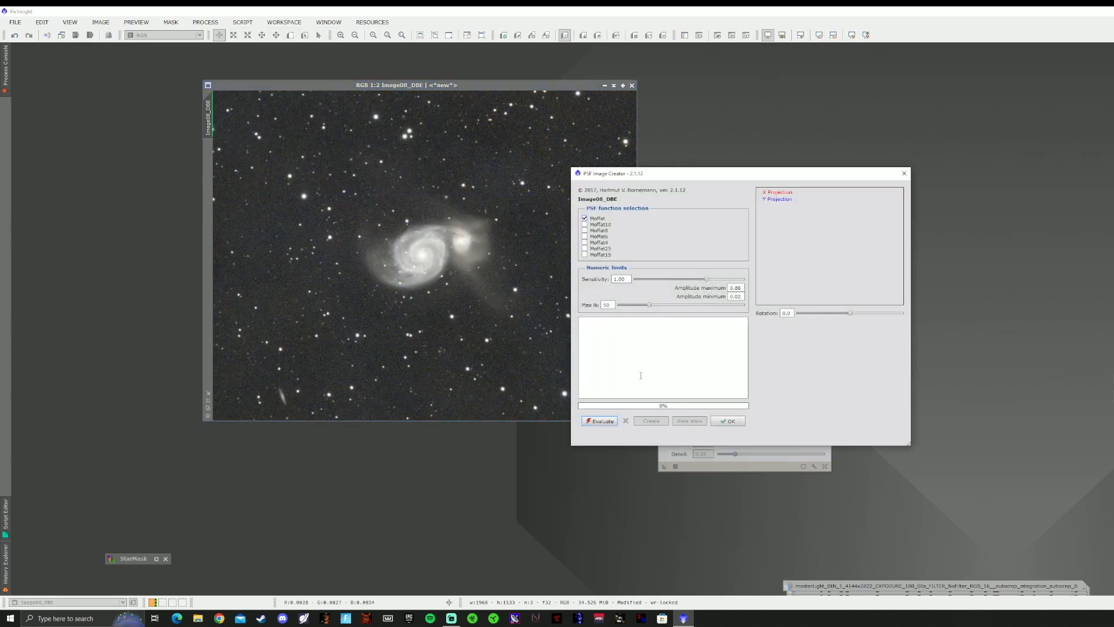
left_click(600, 421)
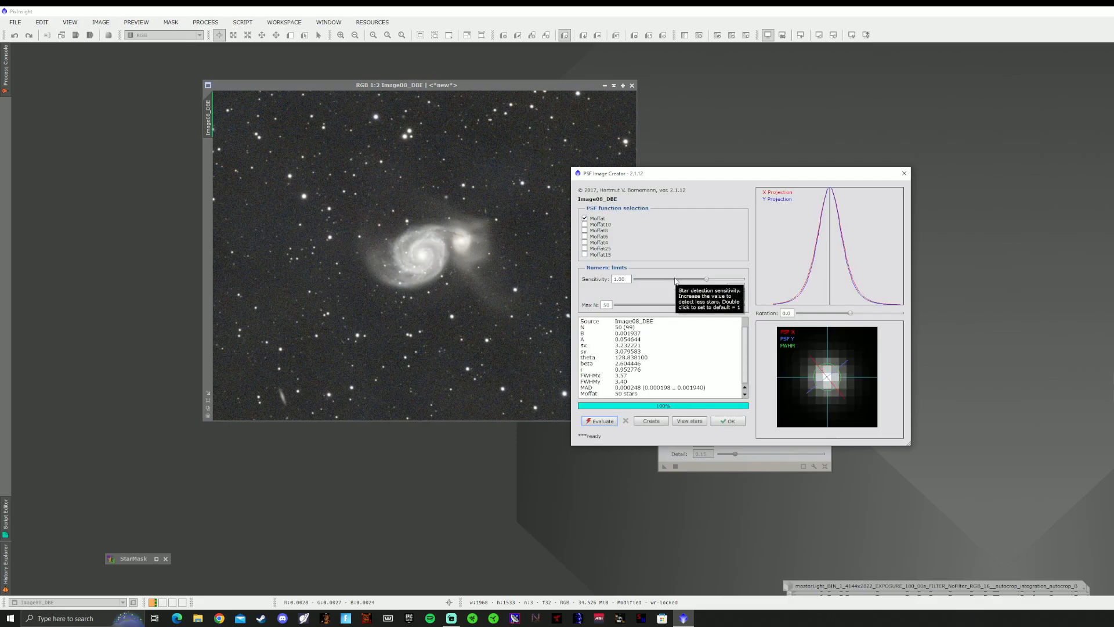
left_click(720, 422)
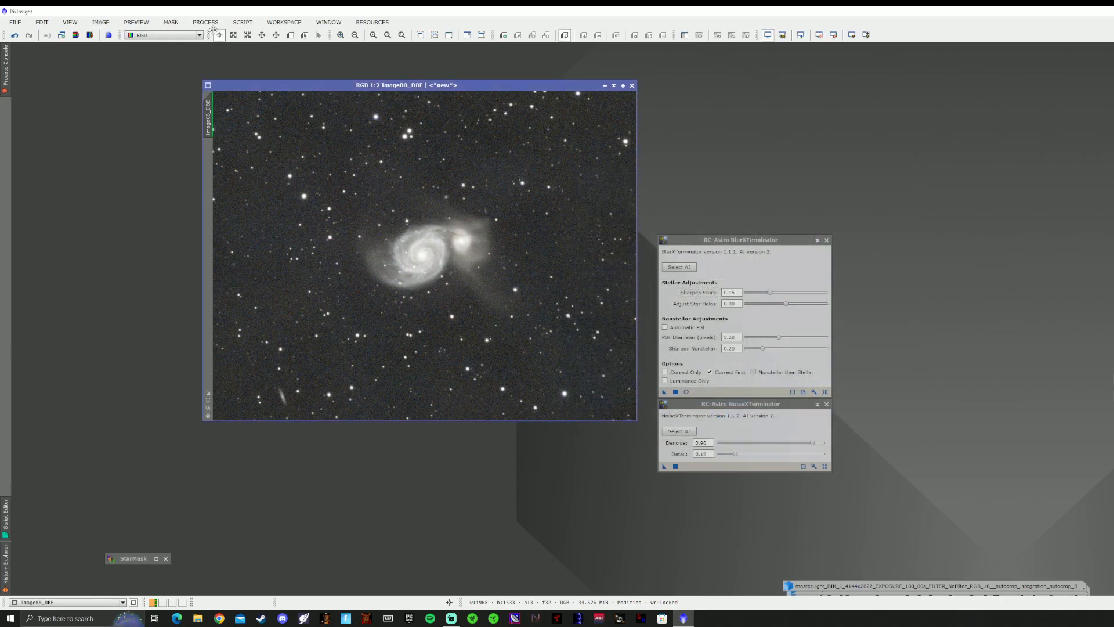
- Run the PSFImage evaluation again to read the FWHMx and FWHMy values, and close the script
left_click(242, 22)
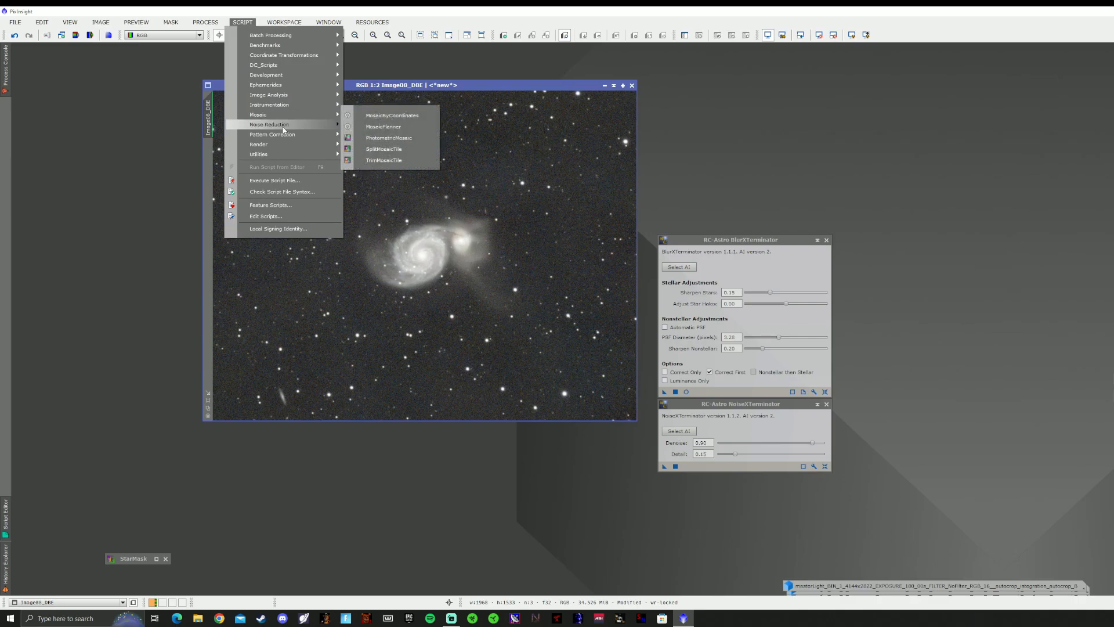
mouse_move(283, 145)
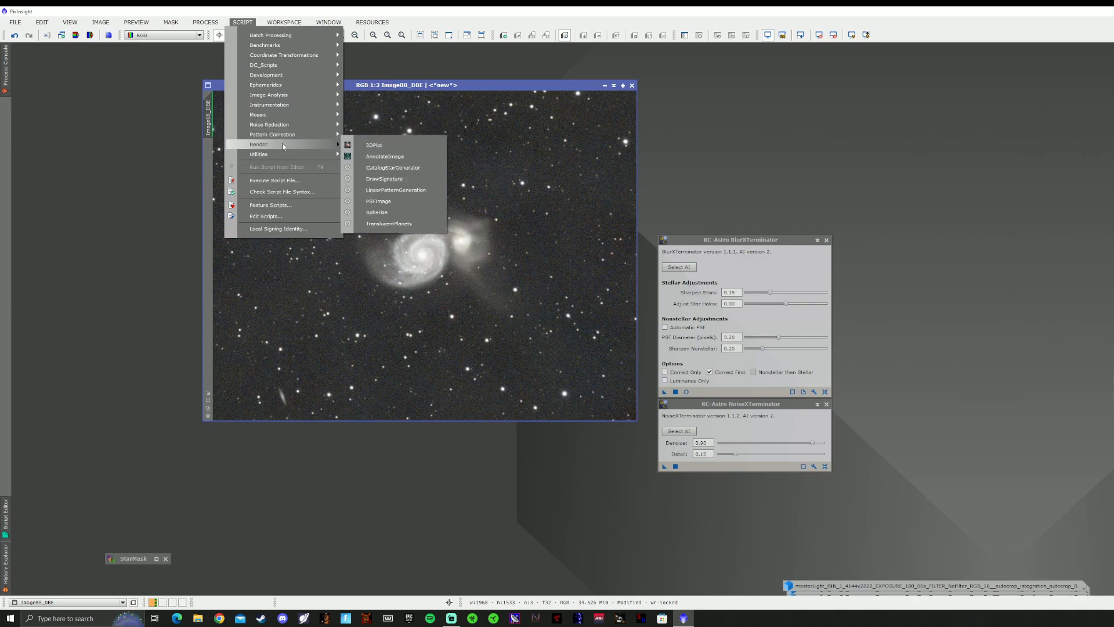
left_click(402, 202)
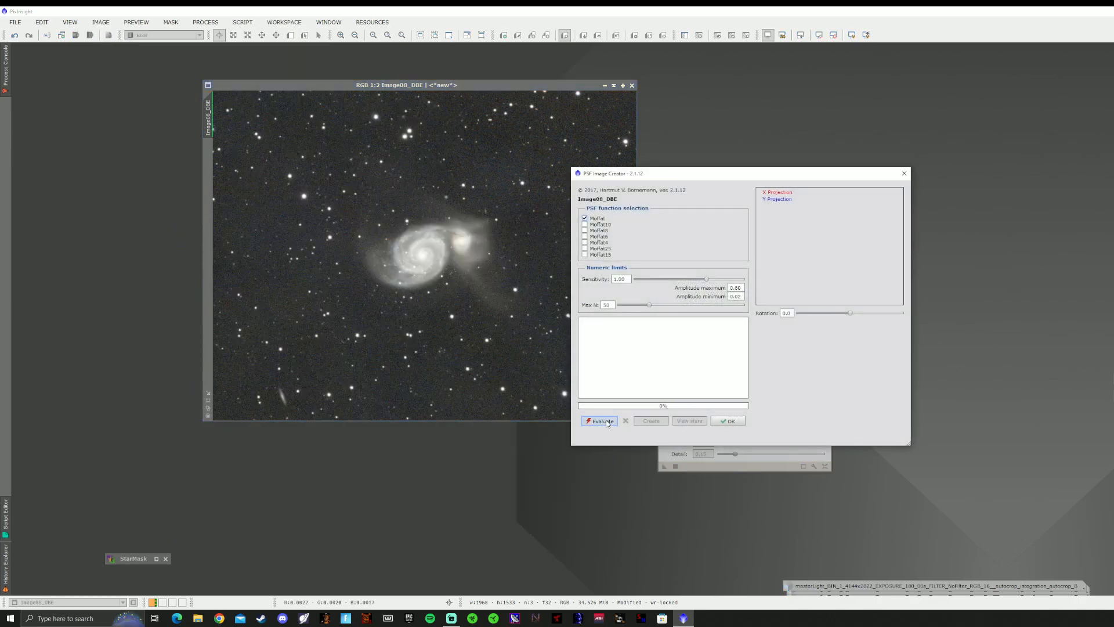
left_click(603, 421)
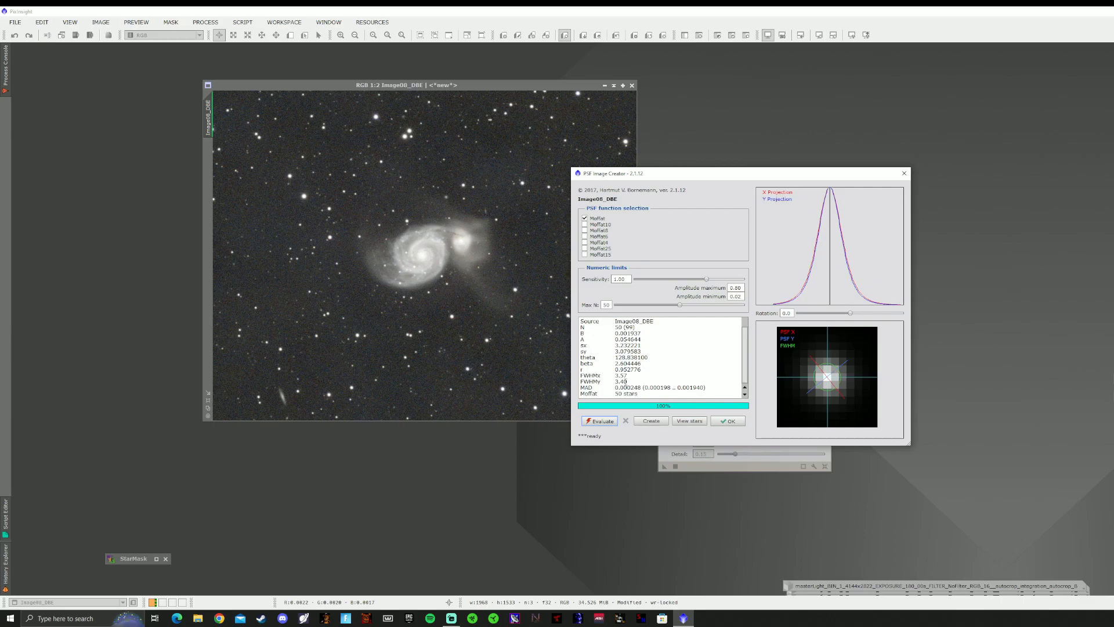
left_click(904, 174)
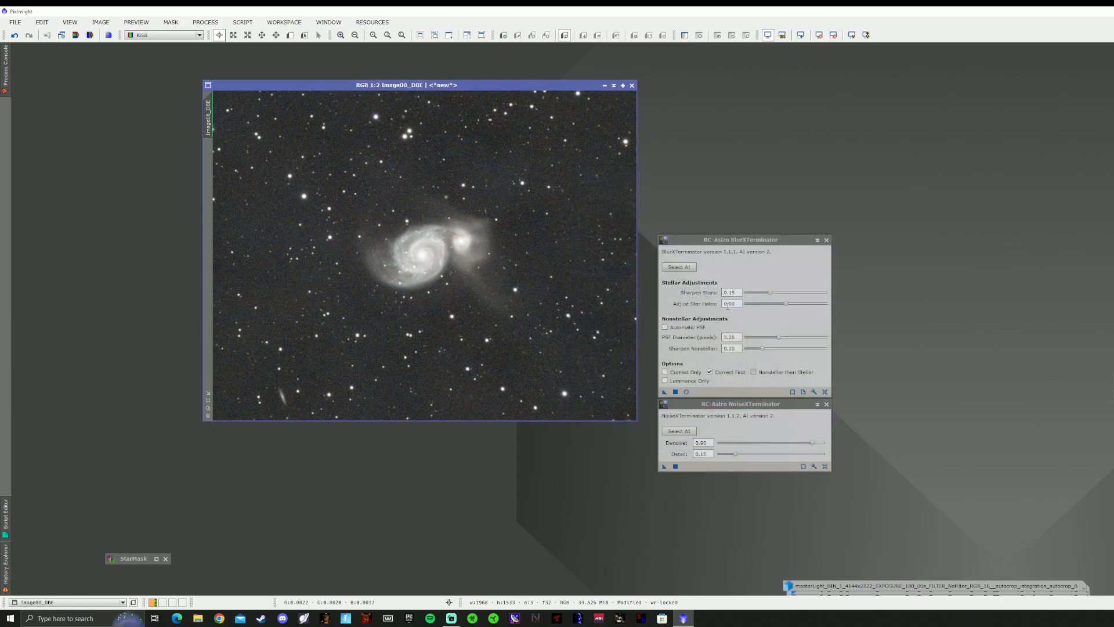
- Set BlurXTerminator's PSF diameter to 3.40, Sharpen Nonstellar to 0.80 and Sharpen Stars to 0.25, and apply it to the galaxy image
double_click(731, 336)
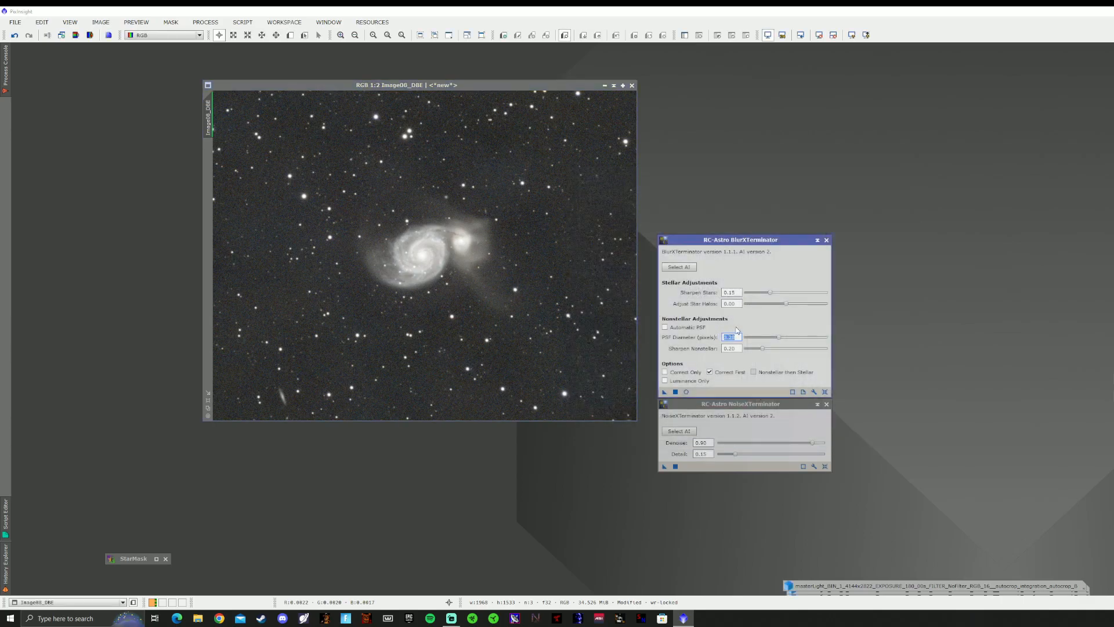
key("BackSpace")
type("3.4")
left_click(734, 348)
left_click_drag(763, 348, 811, 355)
left_click(771, 293)
left_click_drag(772, 294, 785, 297)
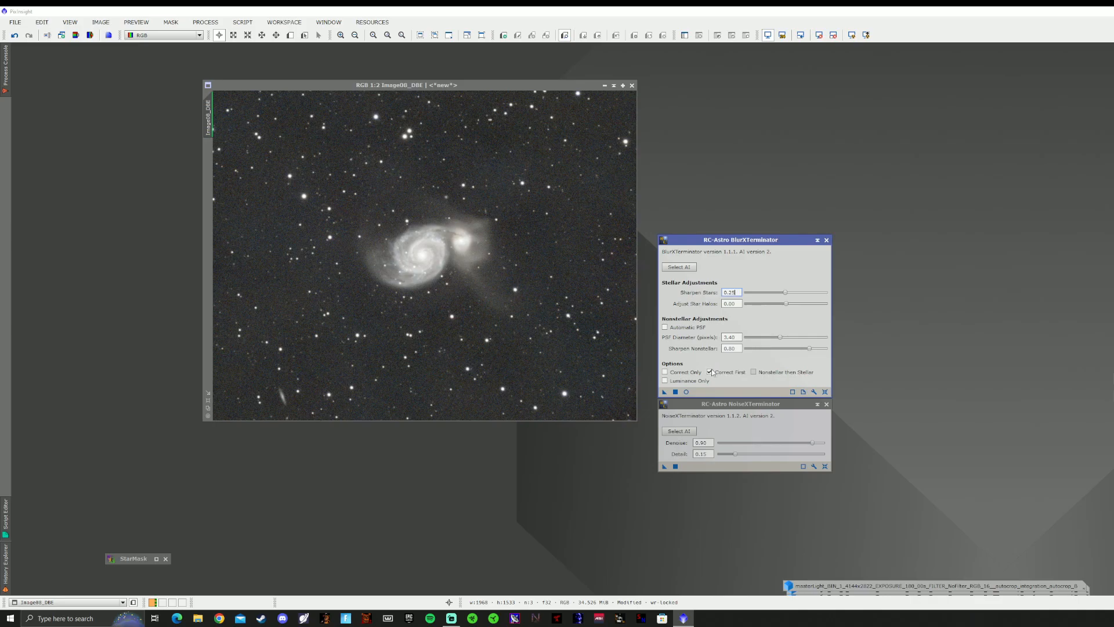
left_click(665, 392)
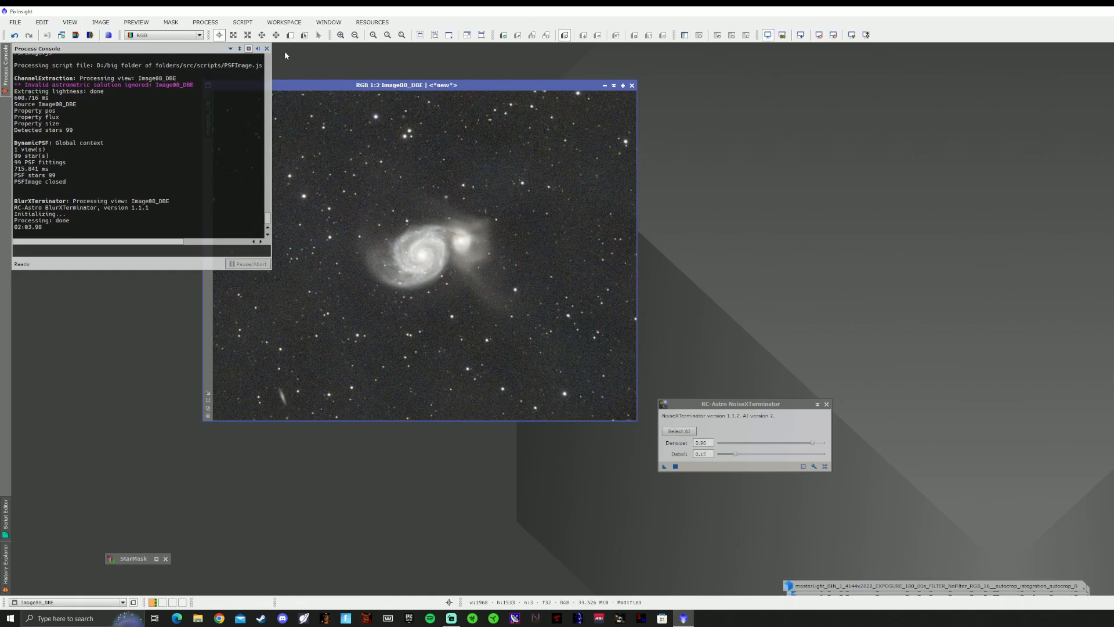
- Compare the galaxy core close-up before and after the BlurXTerminator sharpening by repeatedly undoing and redoing it
scroll(400, 220, "up", 1)
scroll(400, 220, "up", 1)
scroll(441, 239, "down", 1)
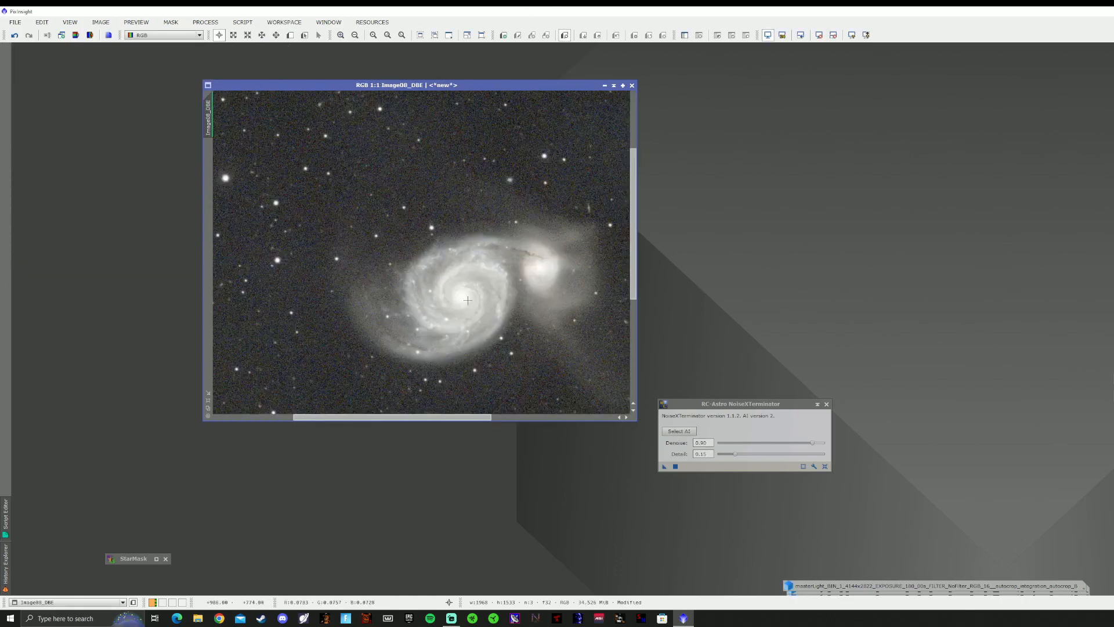
scroll(468, 300, "up", 2)
left_click(15, 35)
left_click(28, 36)
left_click(15, 36)
left_click(28, 35)
left_click(15, 35)
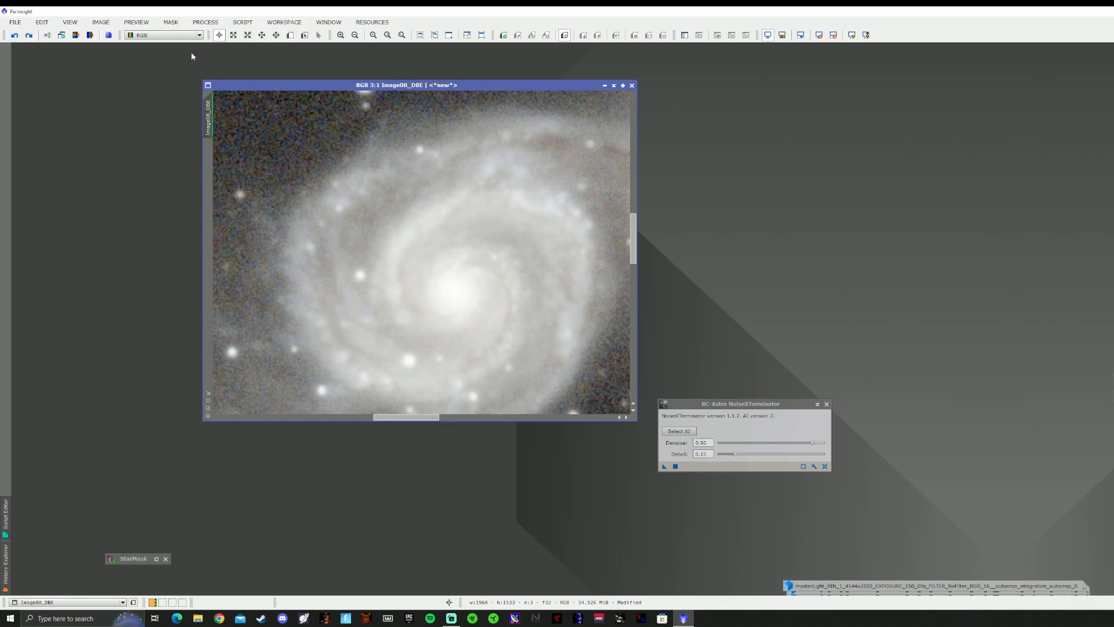
- Examine the background stars close-up to compare their shape and size with and without the sharpening
scroll(277, 116, "down", 4)
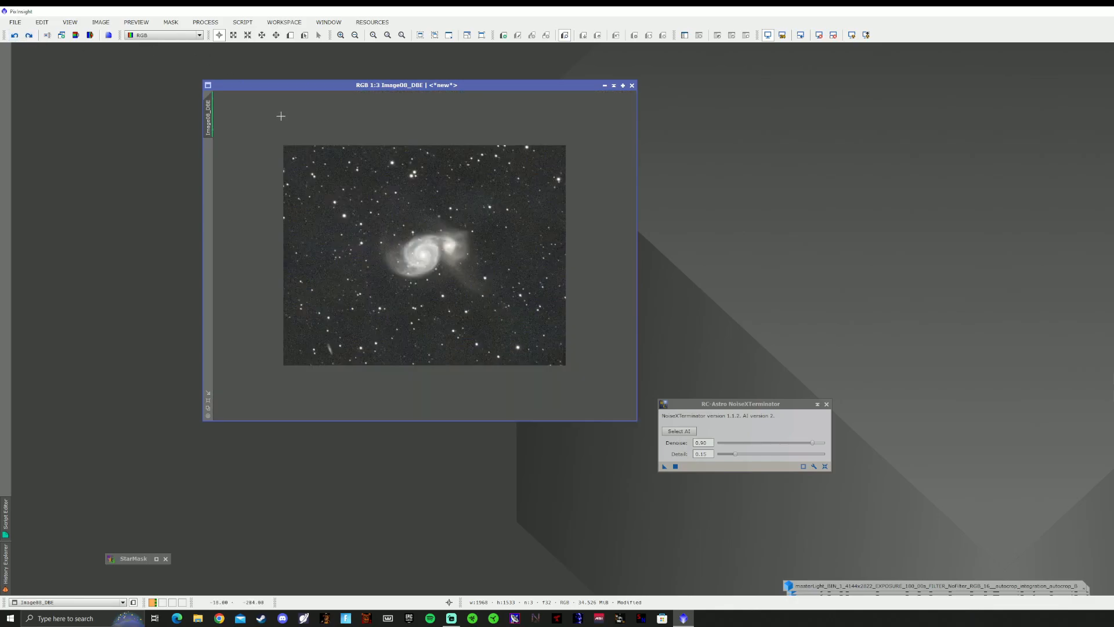
scroll(407, 173, "up", 3)
scroll(408, 173, "up", 4)
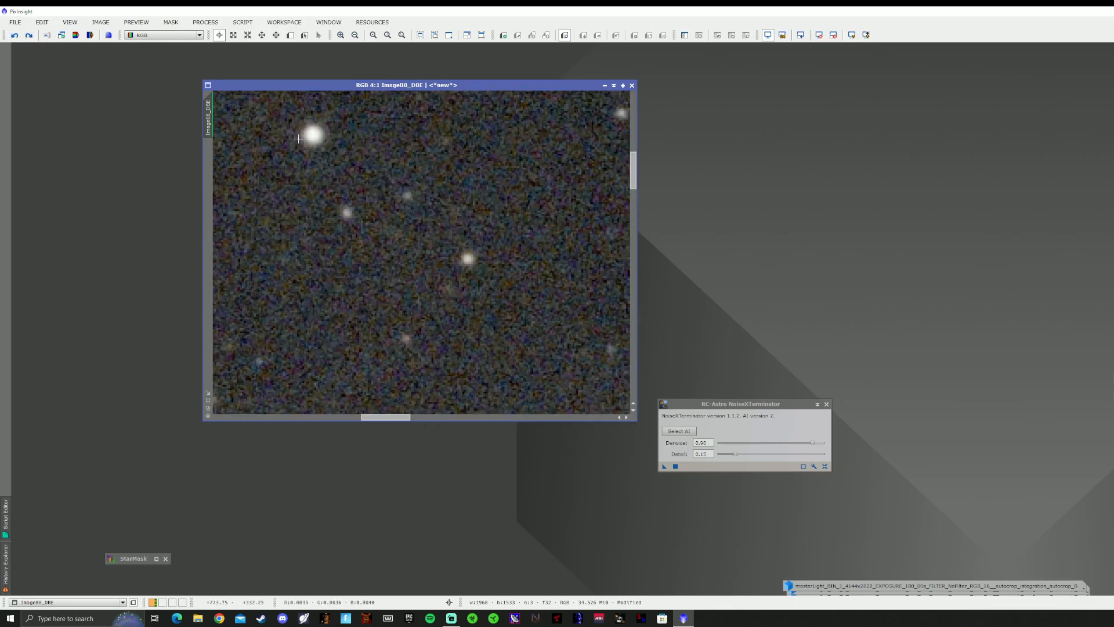
left_click(15, 35)
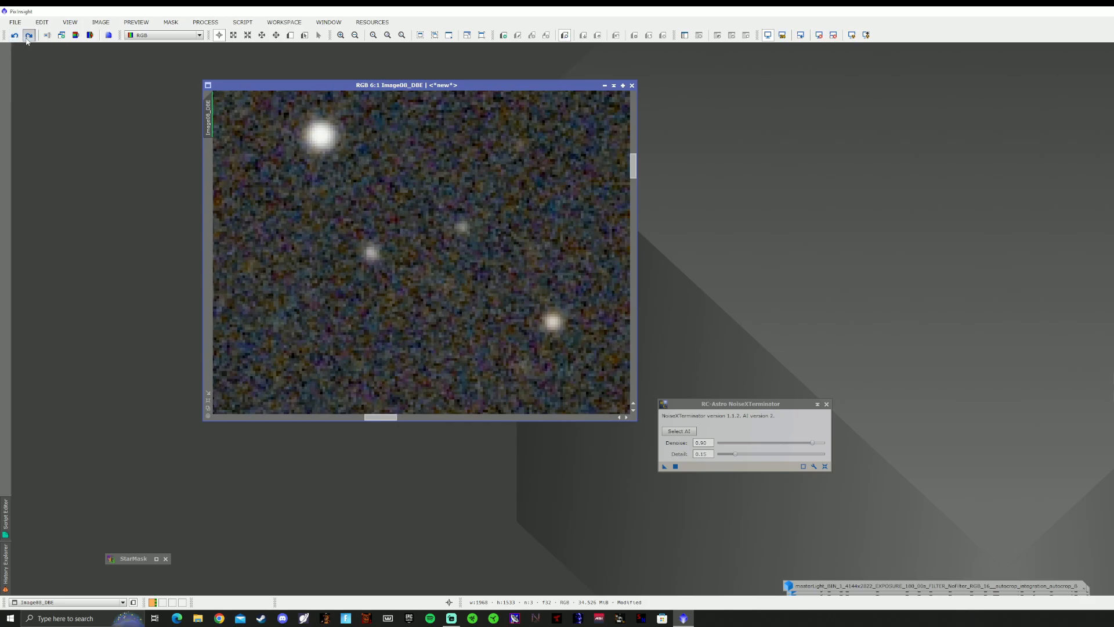
scroll(387, 184, "down", 7)
scroll(387, 184, "up", 1)
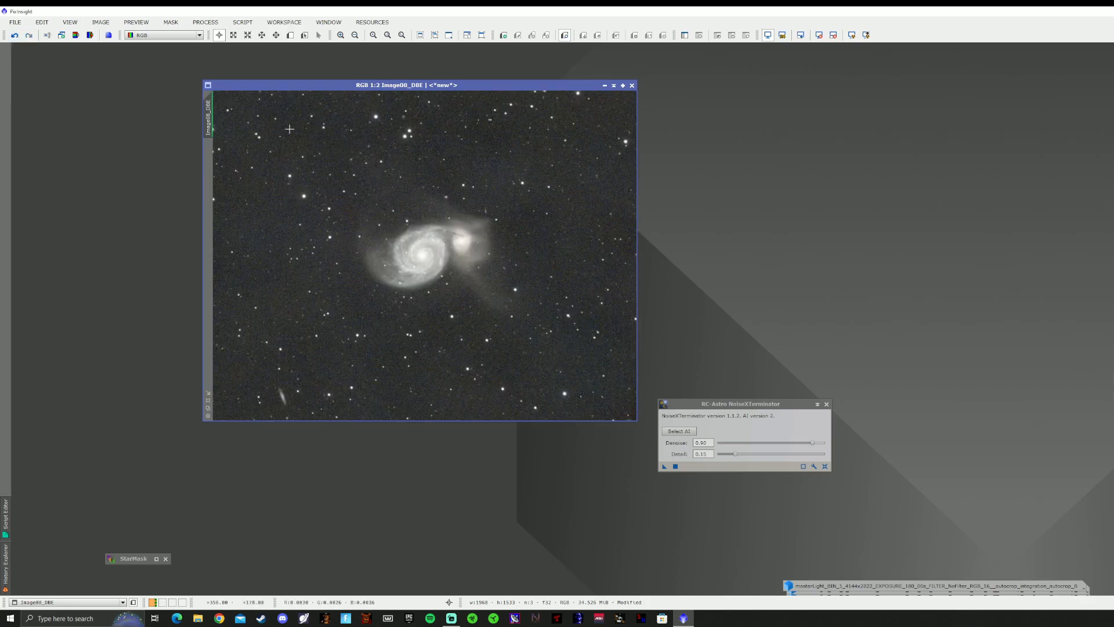
- Reopen BlurXTerminator, set Sharpen Stars to 0.15 and Sharpen Nonstellar to 0.20, and apply it to the galaxy image
left_click(205, 22)
mouse_move(248, 135)
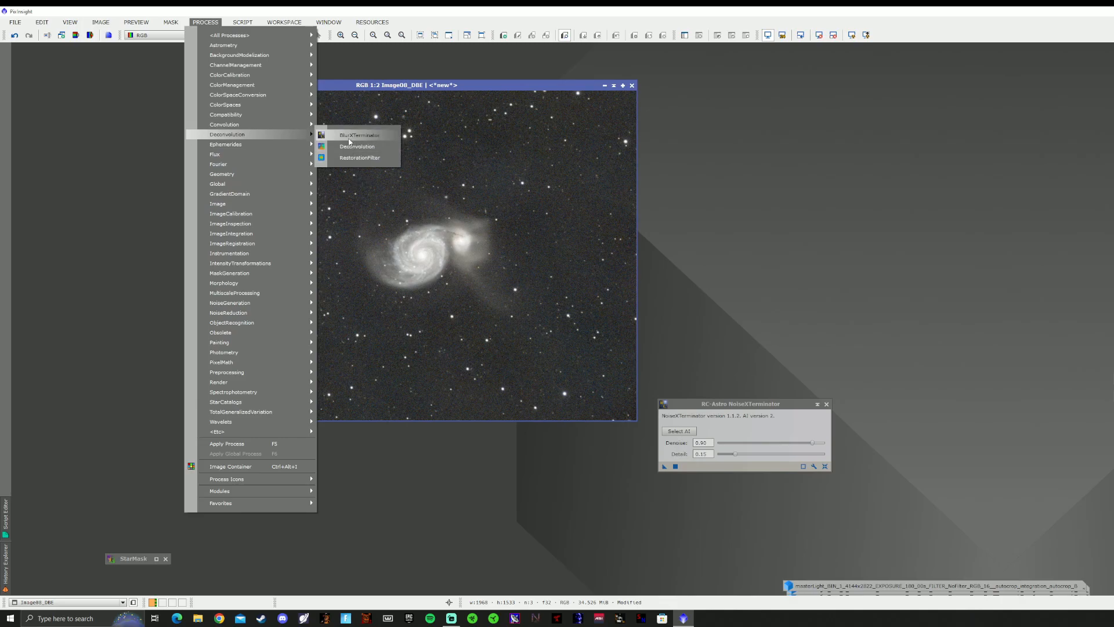
left_click(358, 135)
left_click_drag(790, 296, 773, 296)
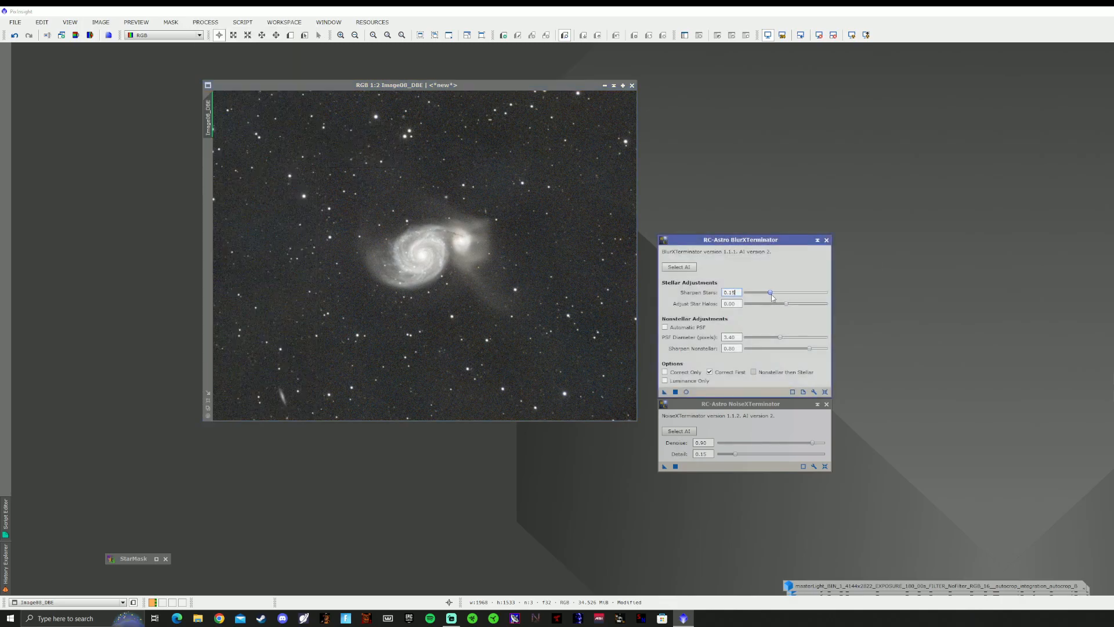
left_click_drag(810, 348, 764, 350)
left_click_drag(666, 393, 528, 369)
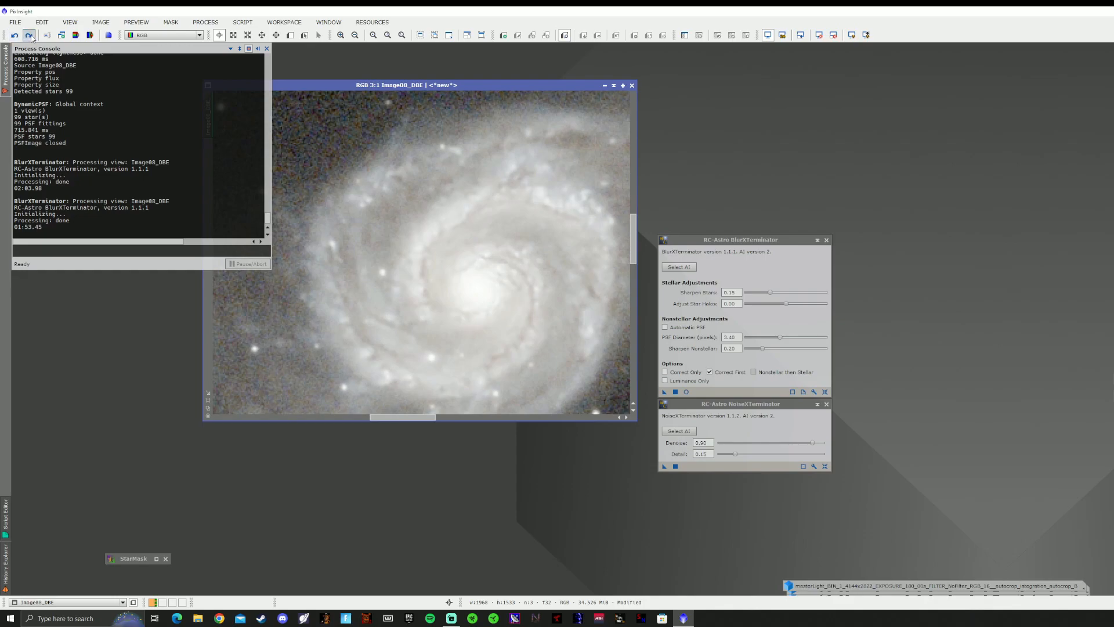
- Compare the whole image before and after the latest BlurXTerminator run, and close the process console and the BlurXTerminator window
scroll(412, 247, "down", 5)
scroll(412, 247, "up", 2)
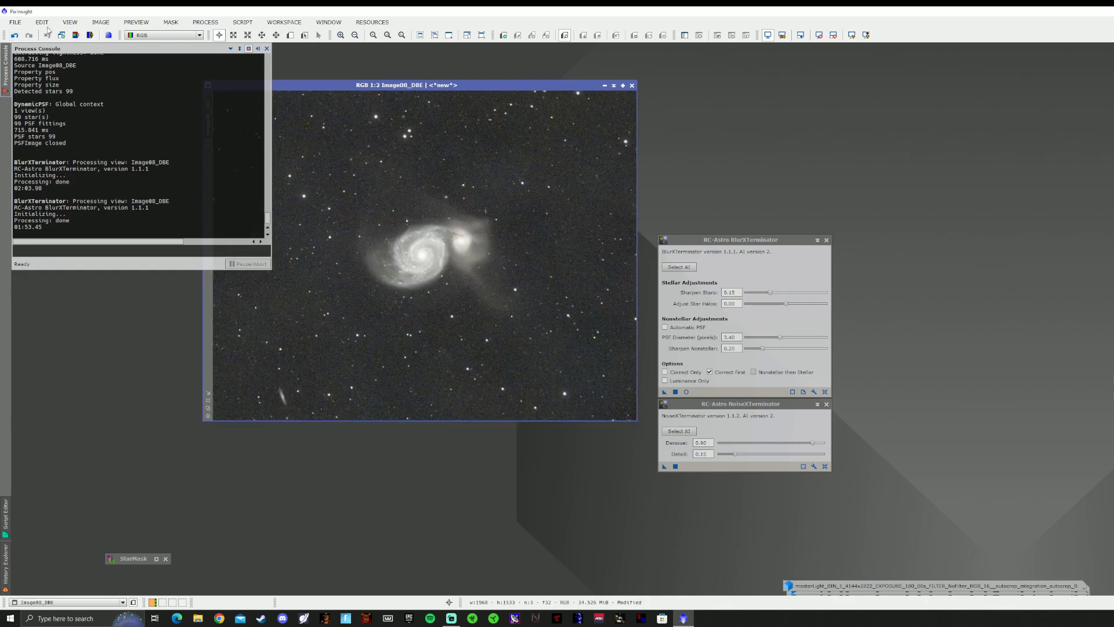
left_click(267, 49)
left_click(17, 37)
left_click(28, 37)
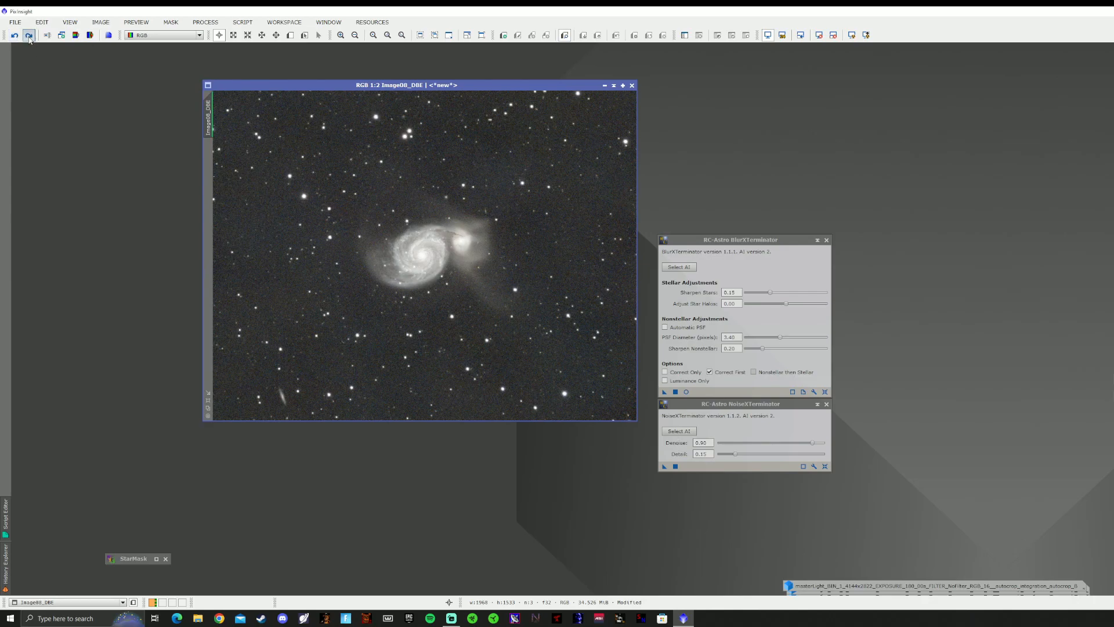
left_click(16, 38)
left_click(28, 37)
left_click(15, 37)
left_click(29, 37)
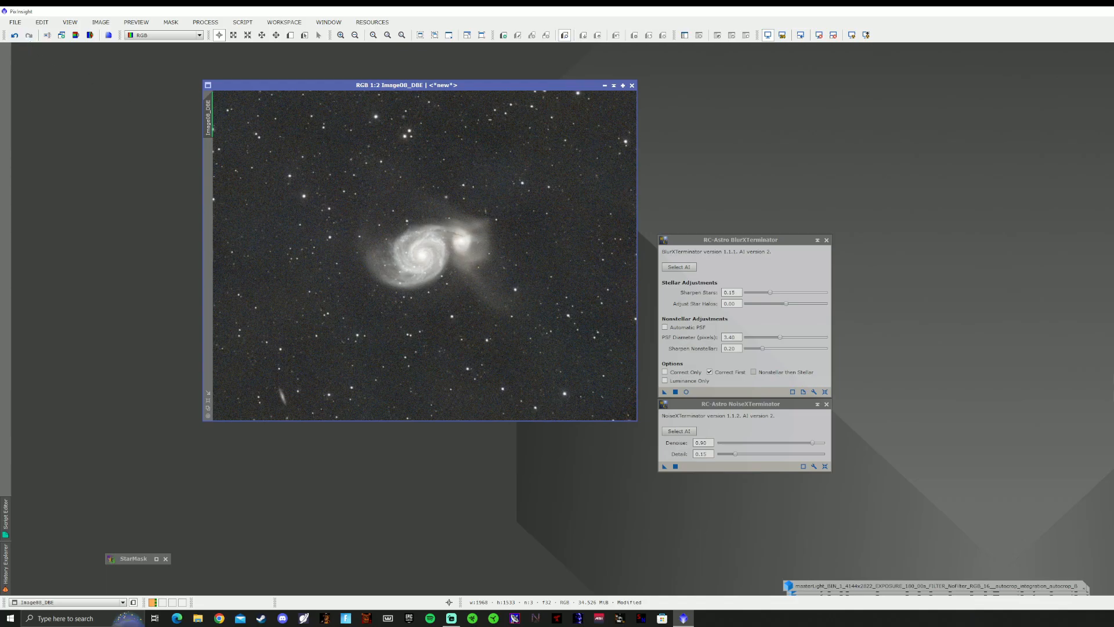
left_click(826, 240)
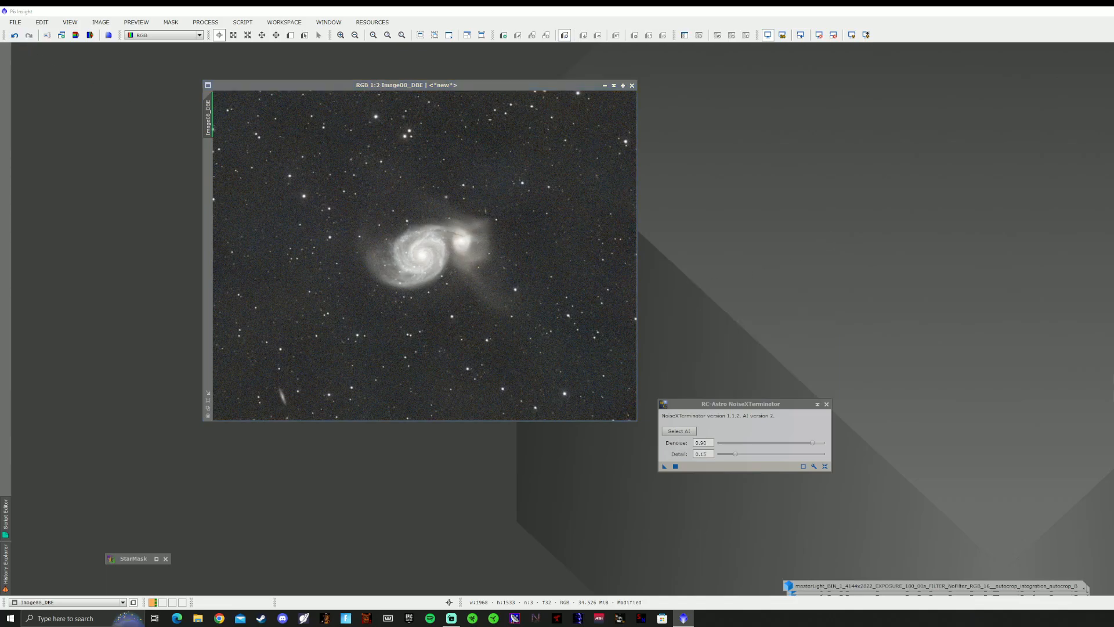
- Set NoiseXTerminator's Denoise to 0.80 and apply it to the galaxy image
scroll(473, 177, "up", 4)
scroll(604, 322, "down", 6)
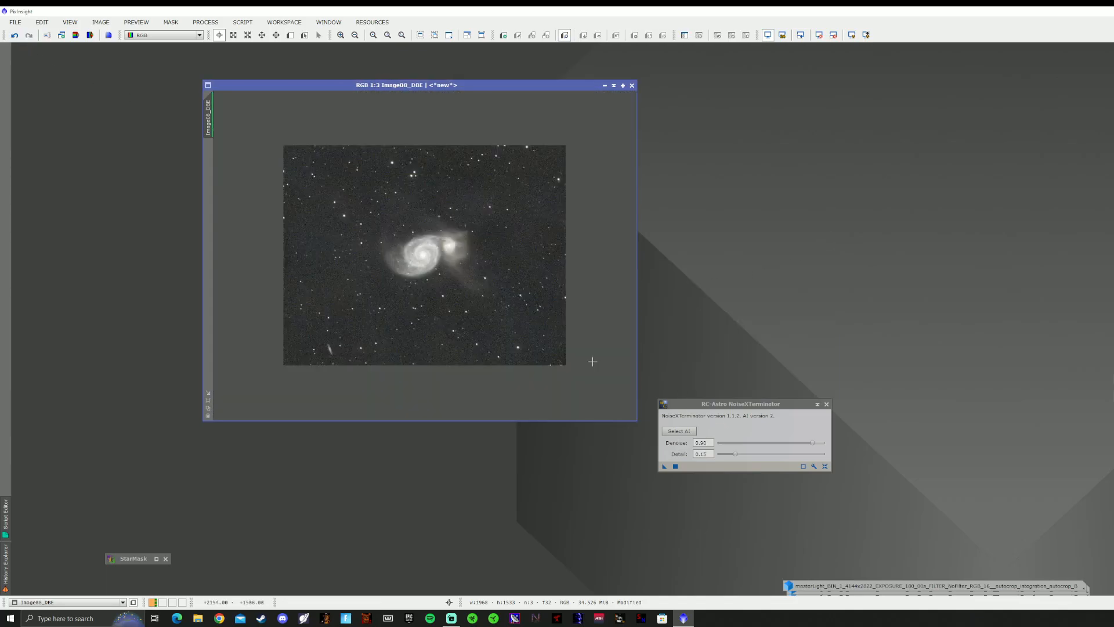
scroll(590, 363, "up", 2)
left_click_drag(813, 444, 805, 442)
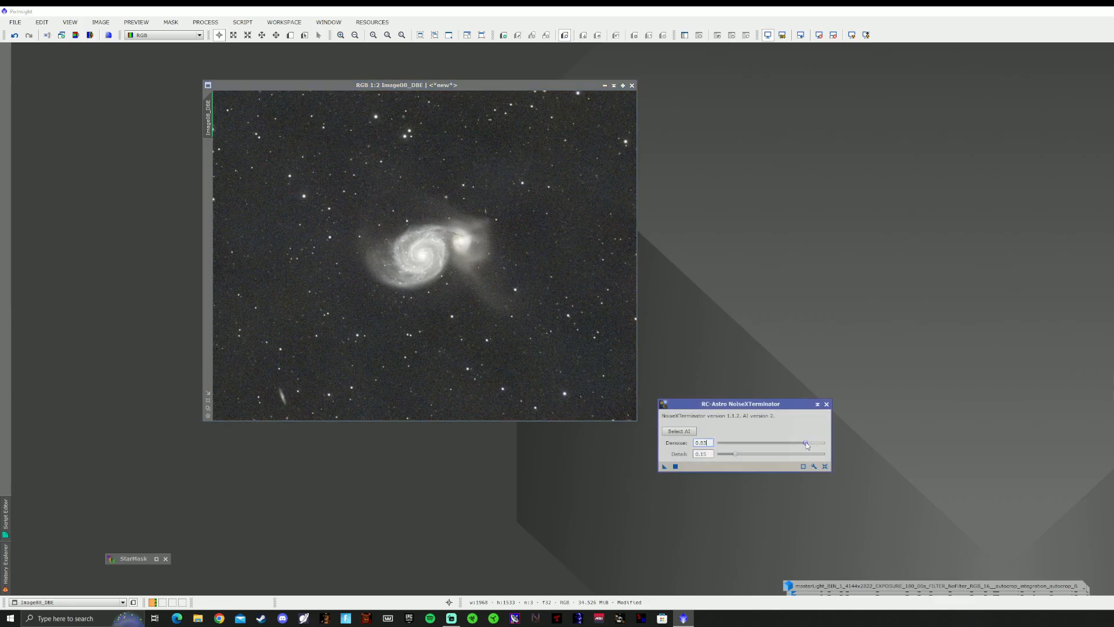
scroll(571, 337, "up", 4)
scroll(570, 336, "down", 3)
scroll(570, 337, "down", 3)
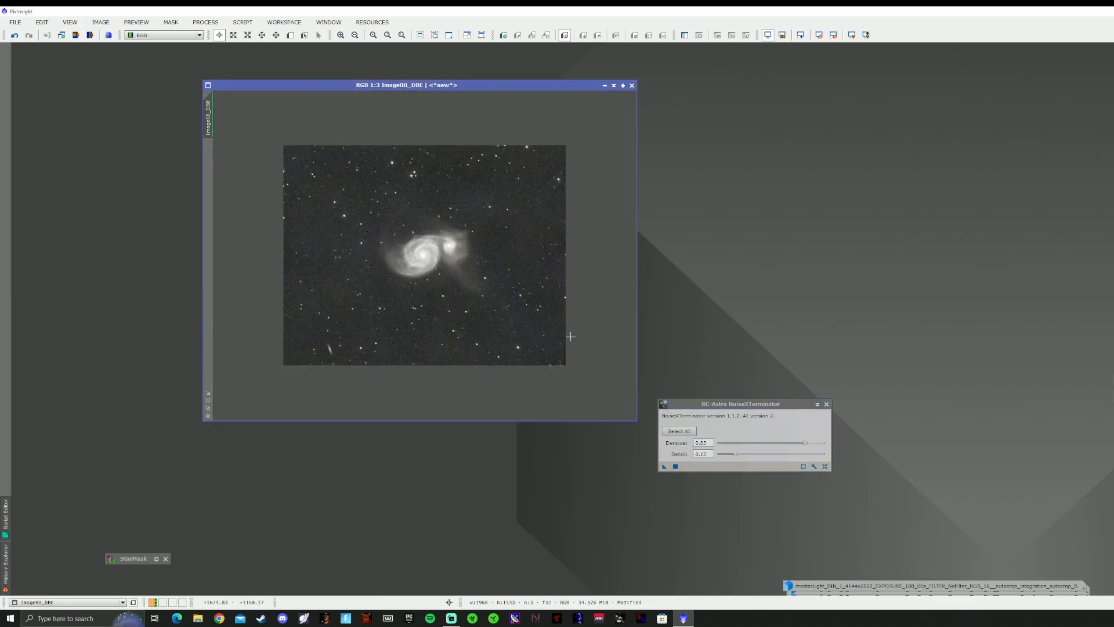
scroll(572, 337, "up", 2)
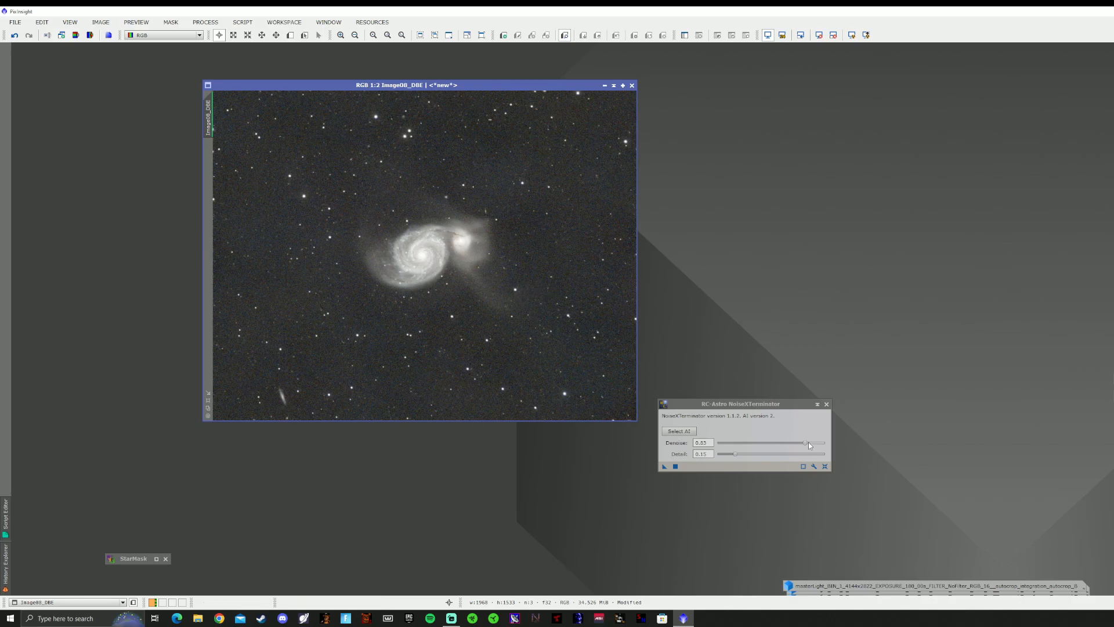
left_click_drag(808, 445, 805, 446)
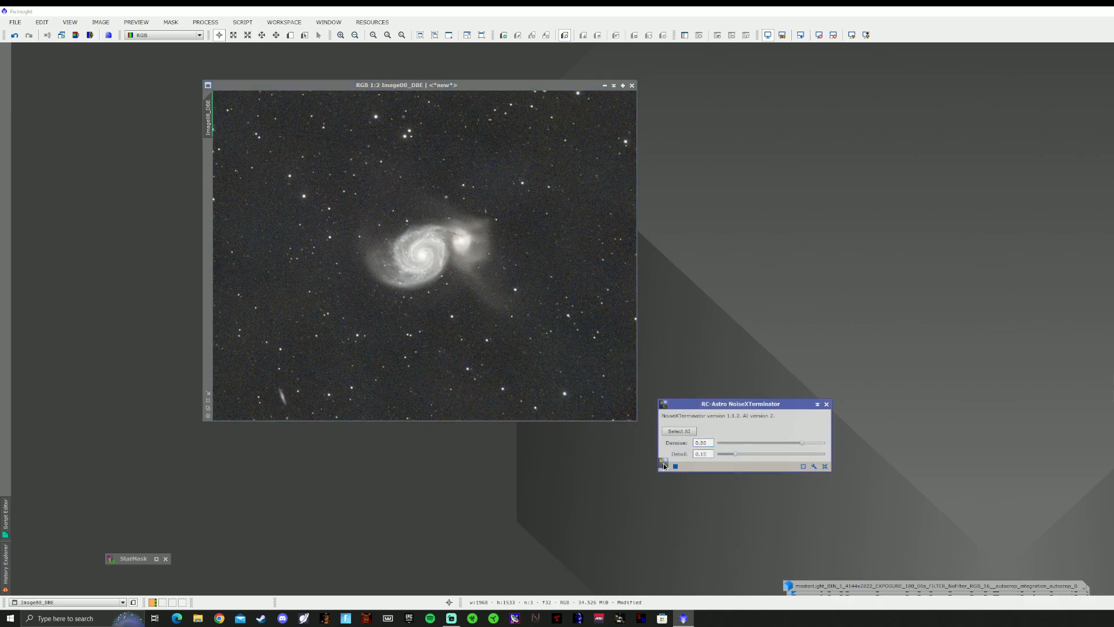
left_click_drag(666, 466, 536, 339)
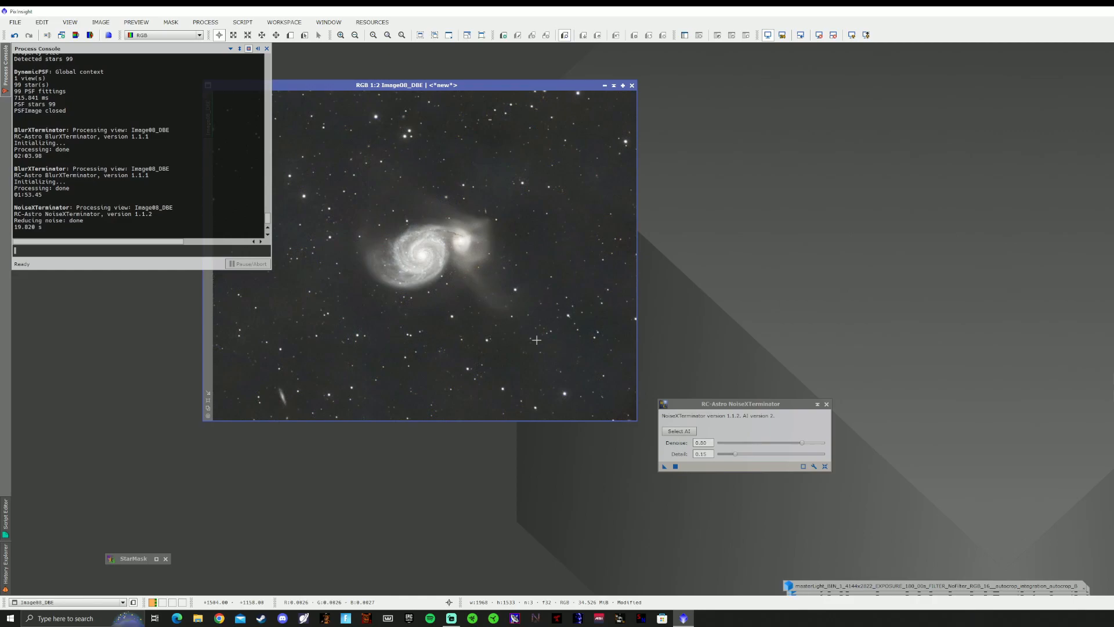
- Compare the background noise around several stars before and after NoiseXTerminator by undoing and redoing the denoising
scroll(432, 197, "up", 10)
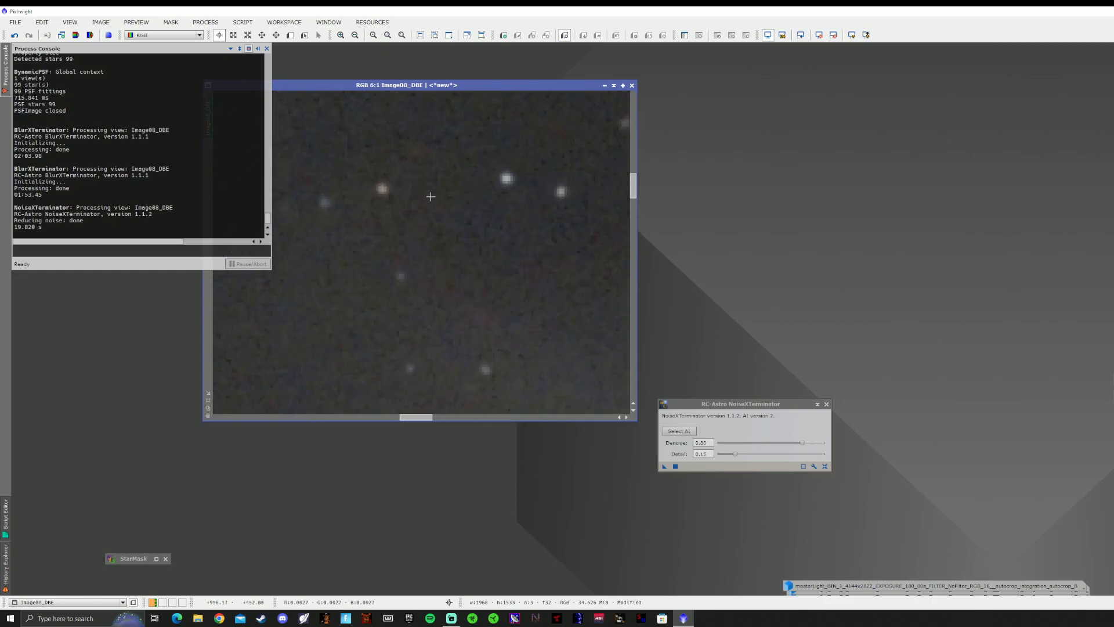
left_click(14, 35)
left_click(29, 35)
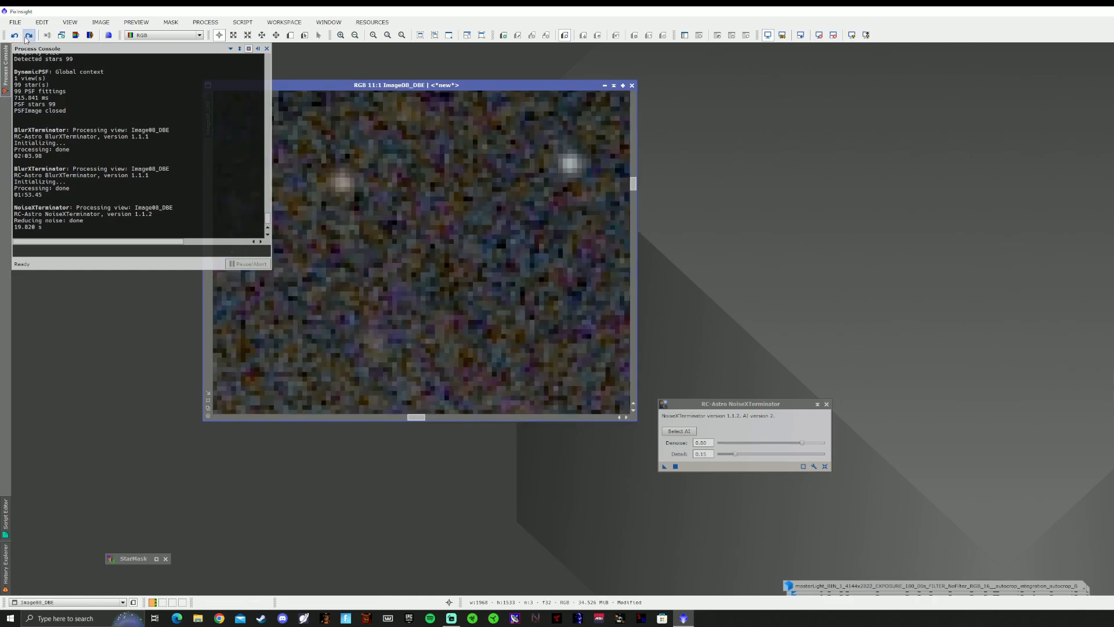
scroll(550, 259, "down", 10)
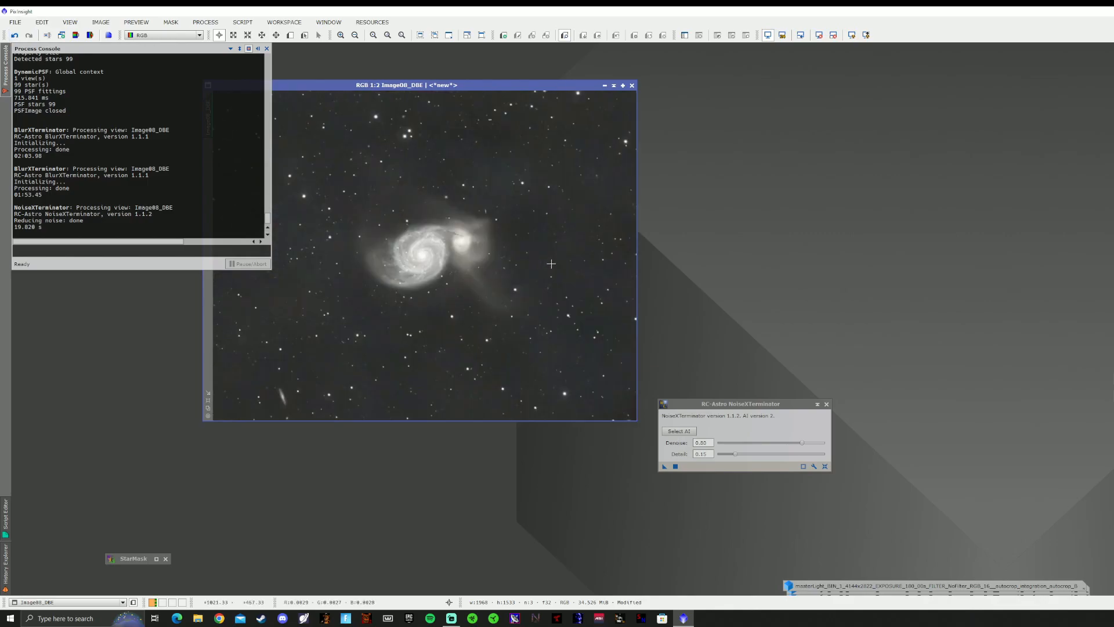
scroll(547, 244, "up", 6)
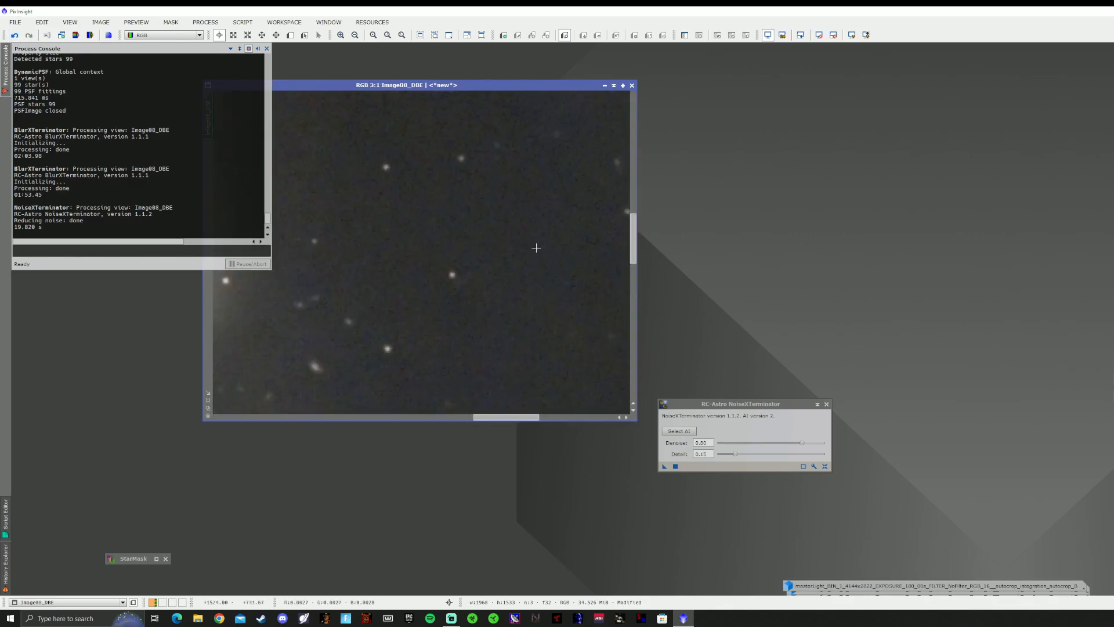
scroll(403, 251, "down", 6)
scroll(561, 232, "up", 1)
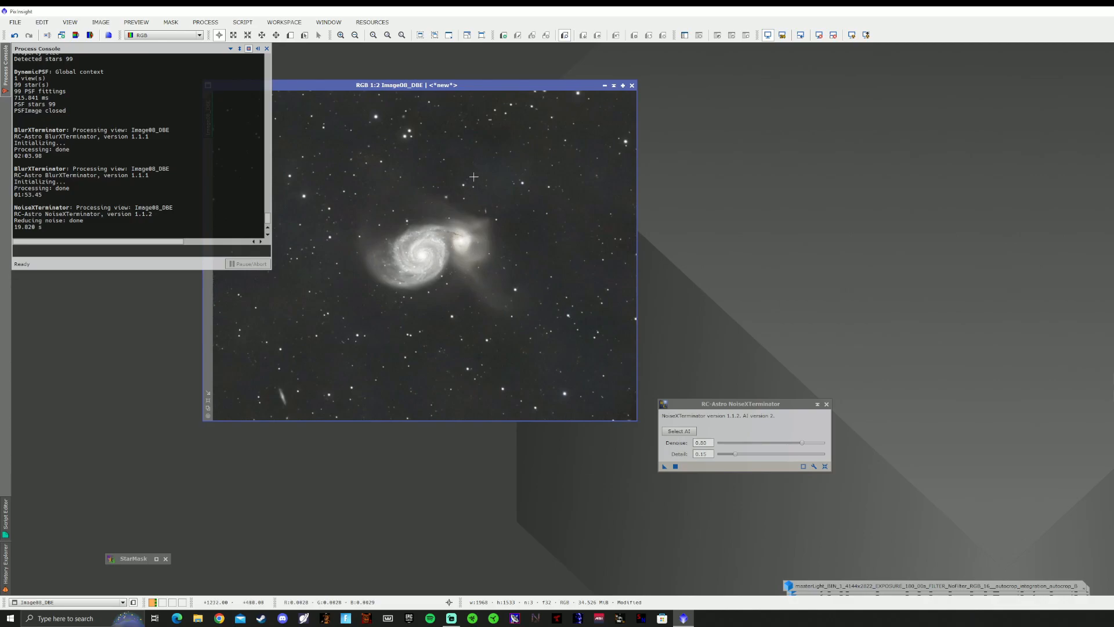
scroll(565, 294, "up", 14)
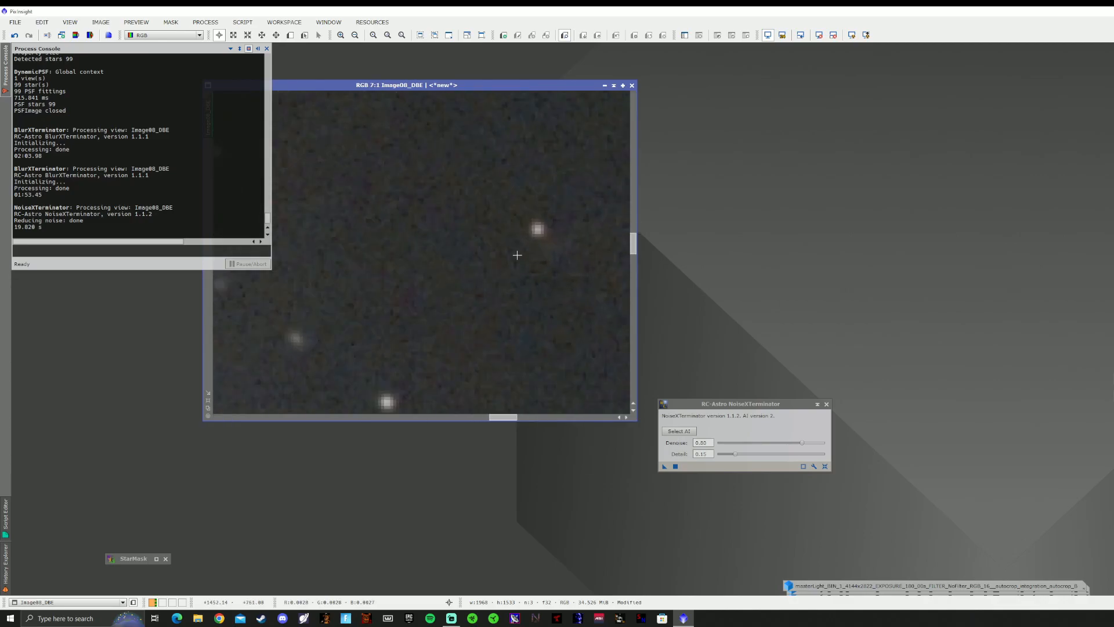
left_click(16, 35)
left_click(29, 35)
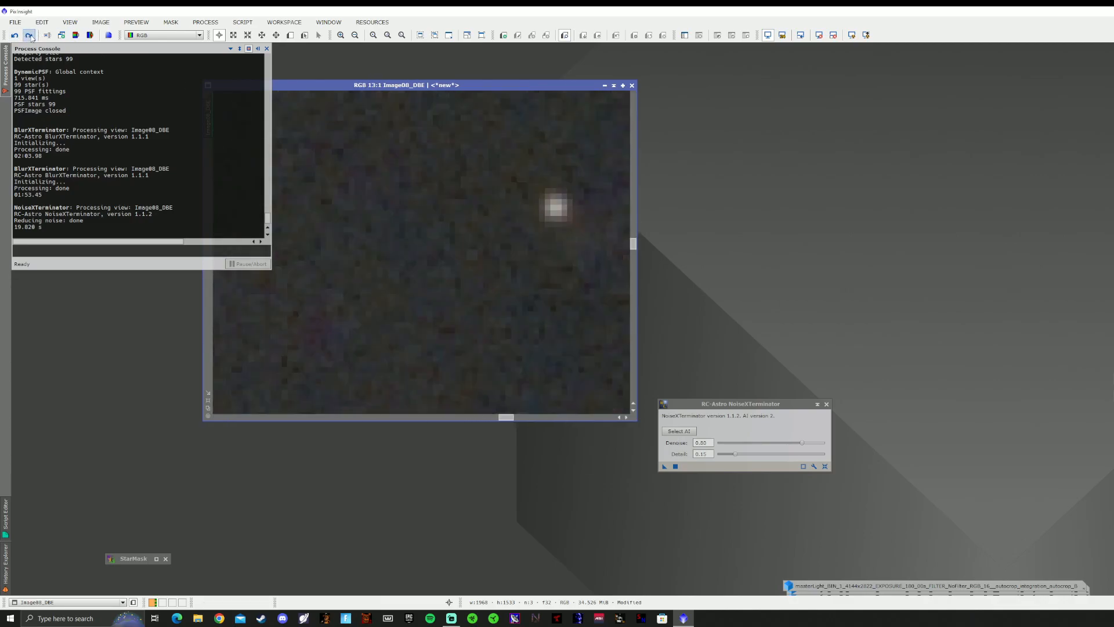
- Compare the galaxy's core and companion before and after the denoising, and close the process console
scroll(474, 221, "down", 6)
scroll(473, 221, "down", 7)
scroll(465, 230, "up", 5)
scroll(458, 238, "down", 4)
scroll(365, 279, "up", 2)
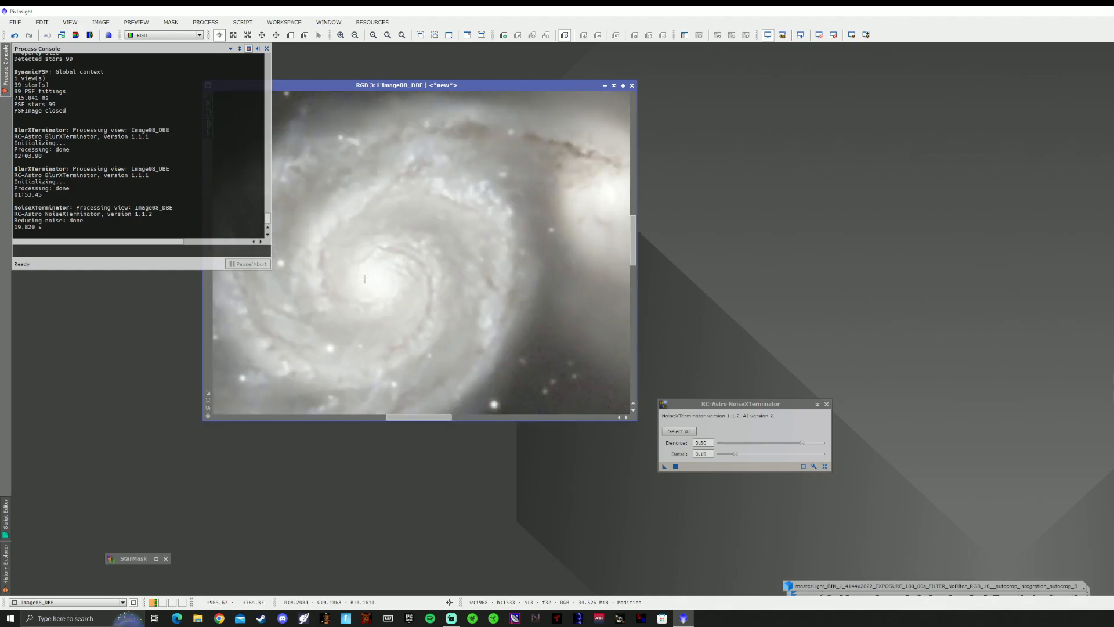
left_click(15, 36)
left_click(15, 35)
left_click(29, 36)
left_click(15, 36)
left_click(29, 36)
left_click(266, 48)
- Recheck the spiral arm detail with and without the denoising, and inspect the remaining noise in the background sky
scroll(285, 165, "down", 1)
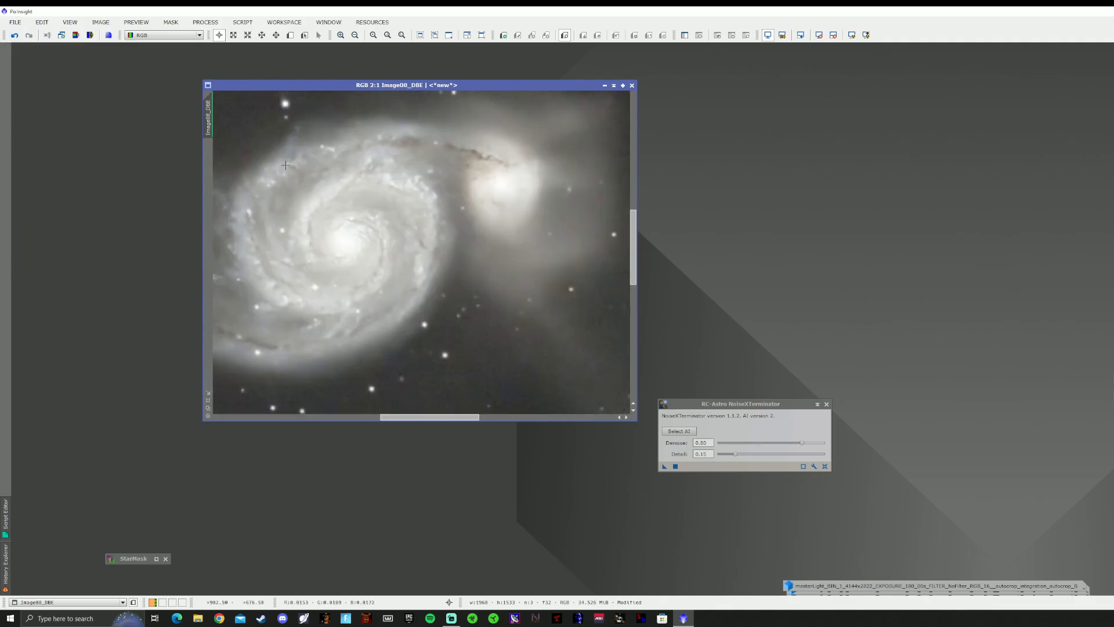
scroll(286, 165, "down", 1)
scroll(286, 165, "up", 3)
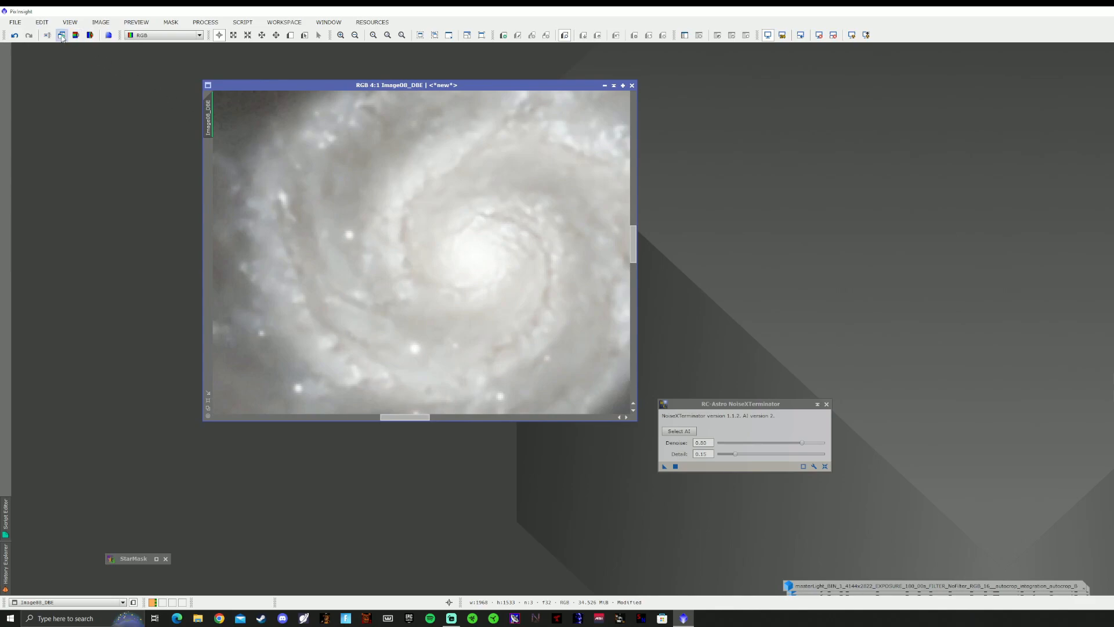
left_click(16, 36)
left_click(29, 37)
left_click(16, 36)
left_click(30, 36)
scroll(307, 150, "down", 7)
scroll(307, 150, "up", 10)
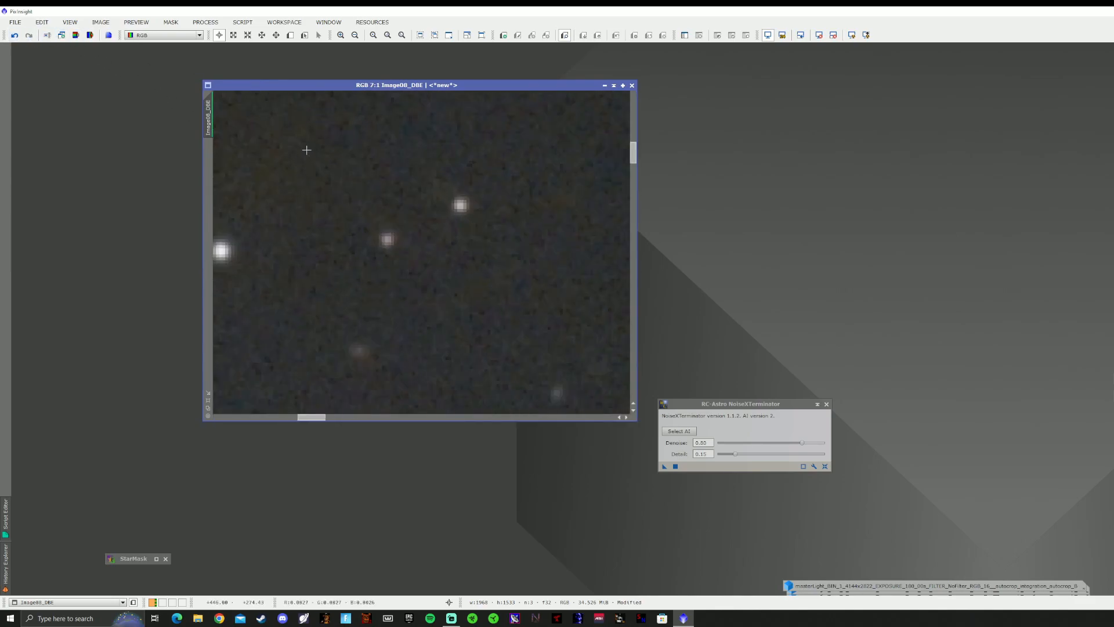
scroll(386, 172, "down", 6)
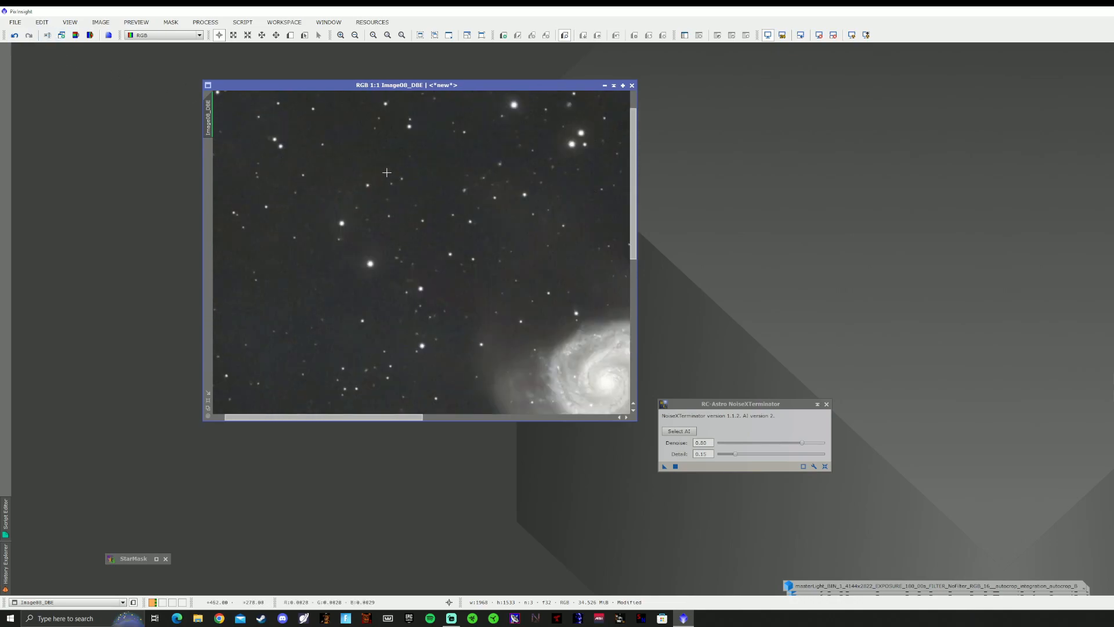
scroll(387, 172, "down", 3)
scroll(445, 188, "up", 12)
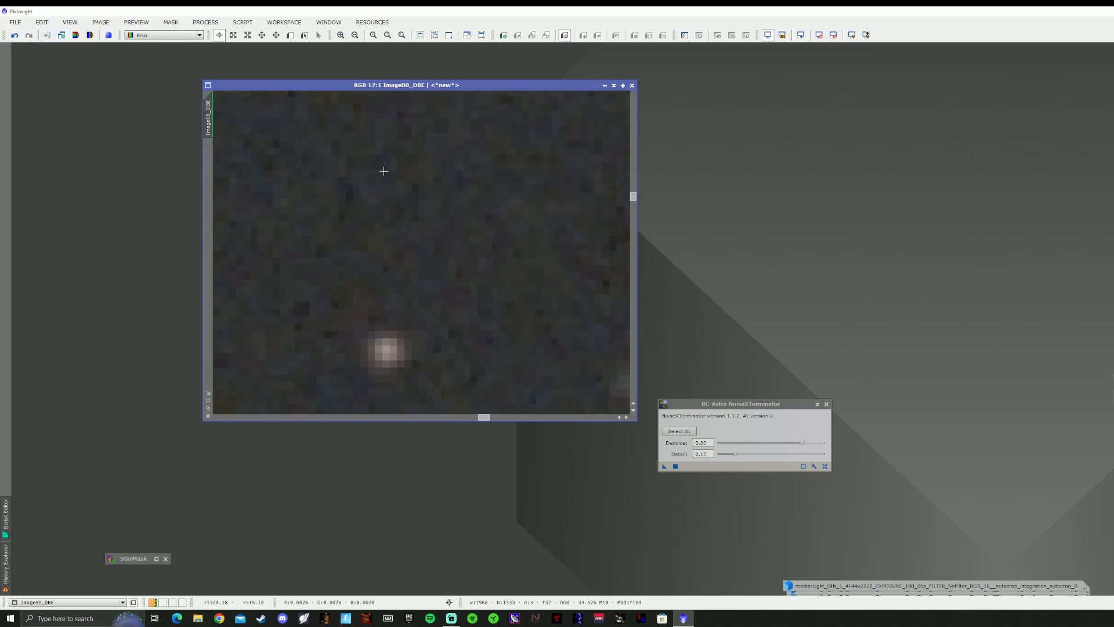
- Compare the background sky around a faint star with and without the denoising, and check the galaxy's surroundings
scroll(445, 188, "down", 1)
left_click(14, 36)
left_click(28, 36)
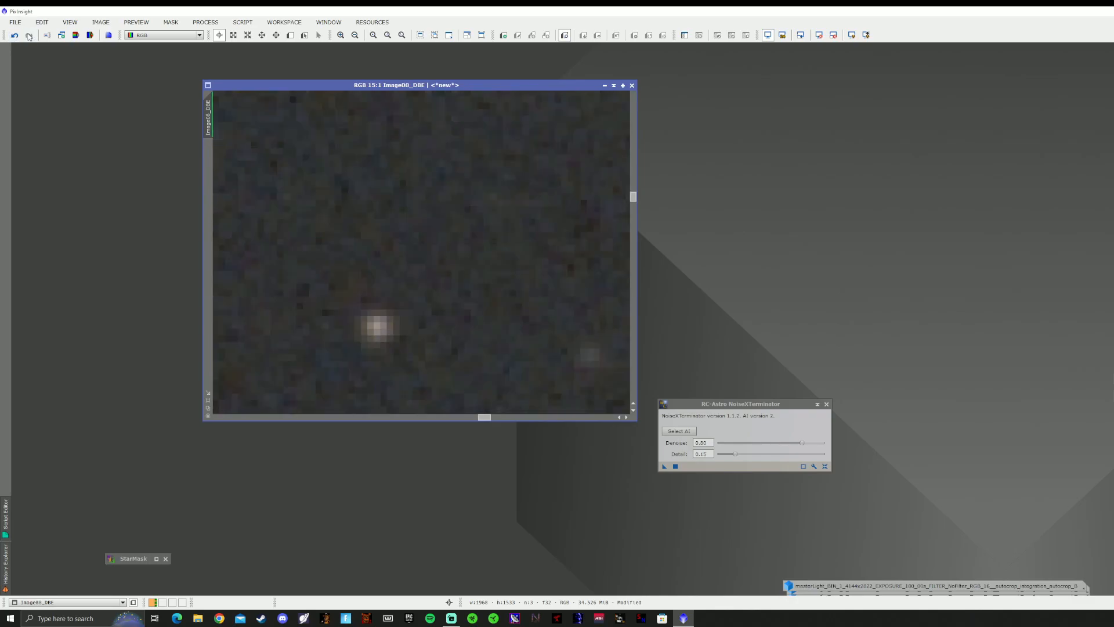
scroll(433, 167, "down", 10)
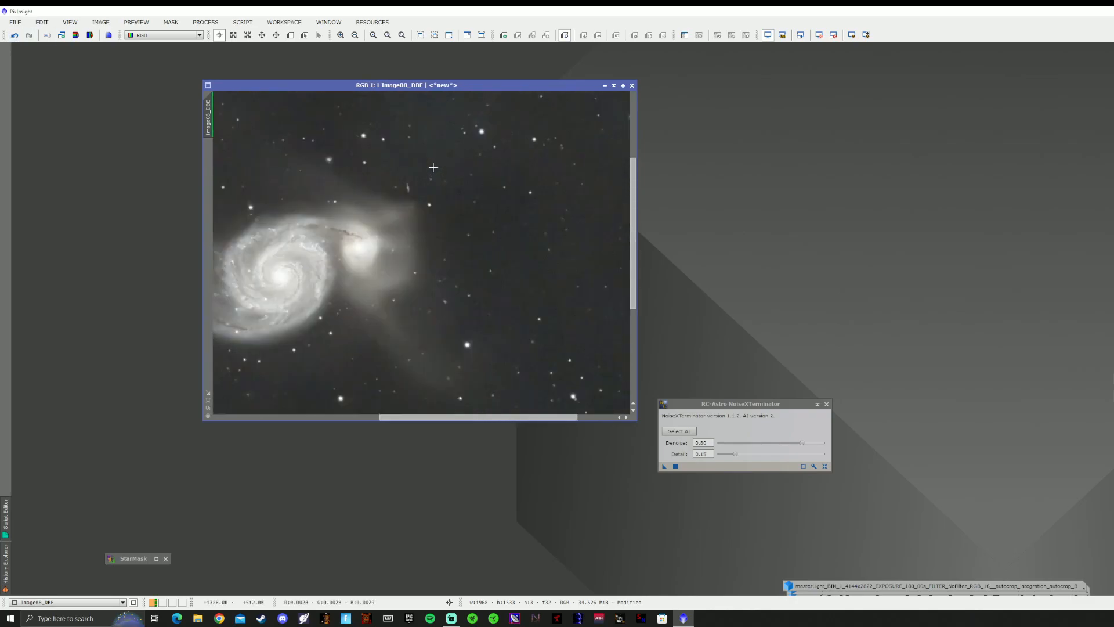
scroll(434, 168, "up", 8)
- Undo the denoising, reapply NoiseXTerminator to the galaxy image with Denoise set to 0.82, and close the process console
left_click(802, 444)
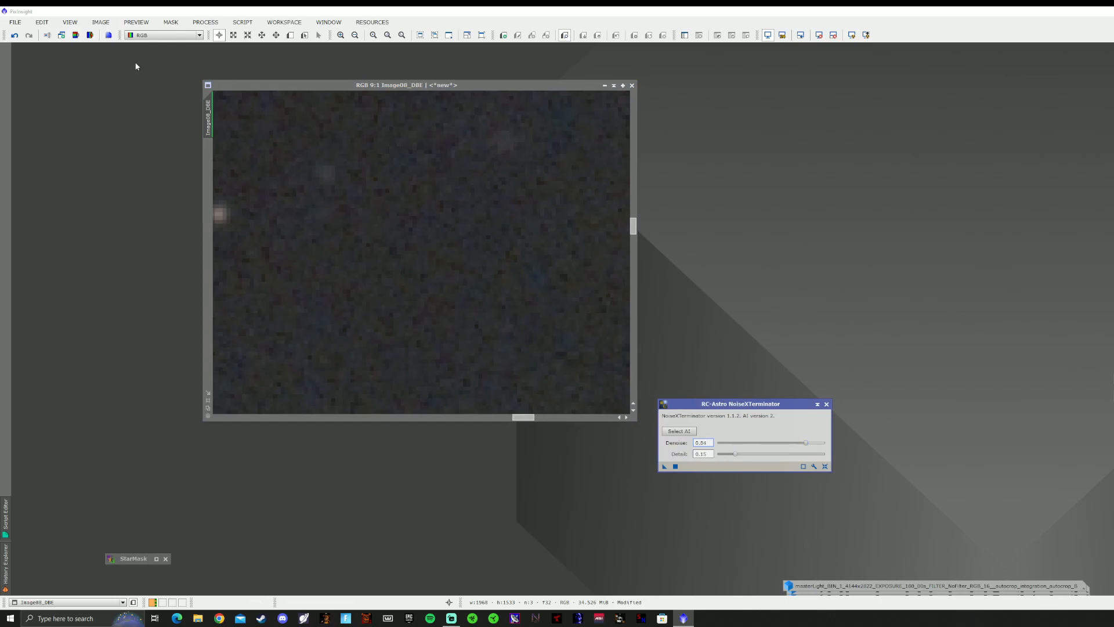
left_click(14, 34)
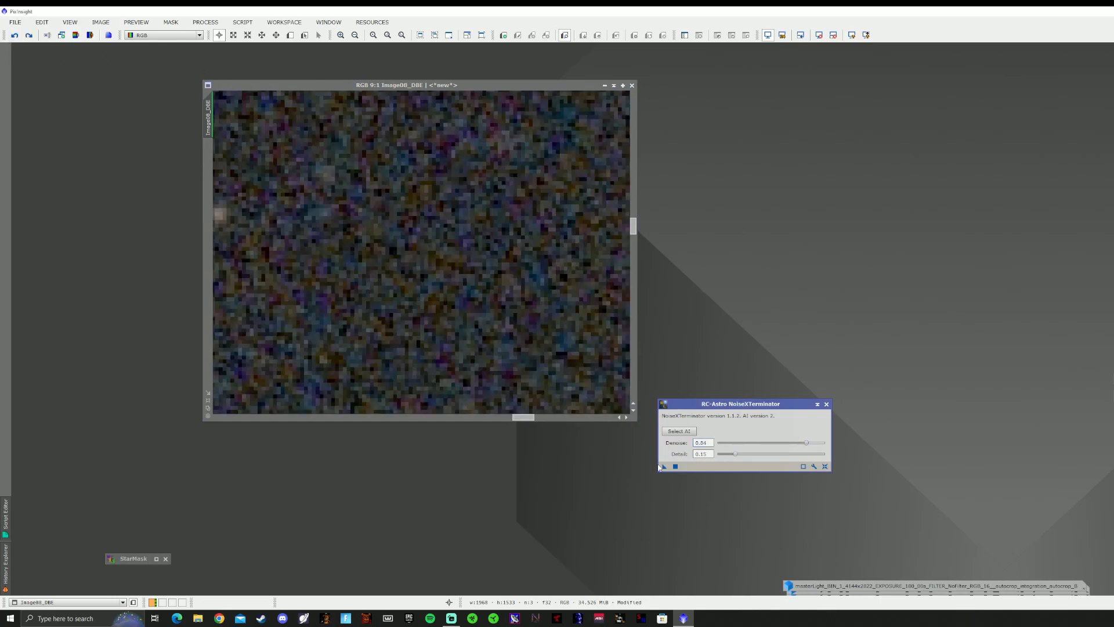
left_click_drag(809, 443, 805, 444)
left_click_drag(665, 466, 492, 309)
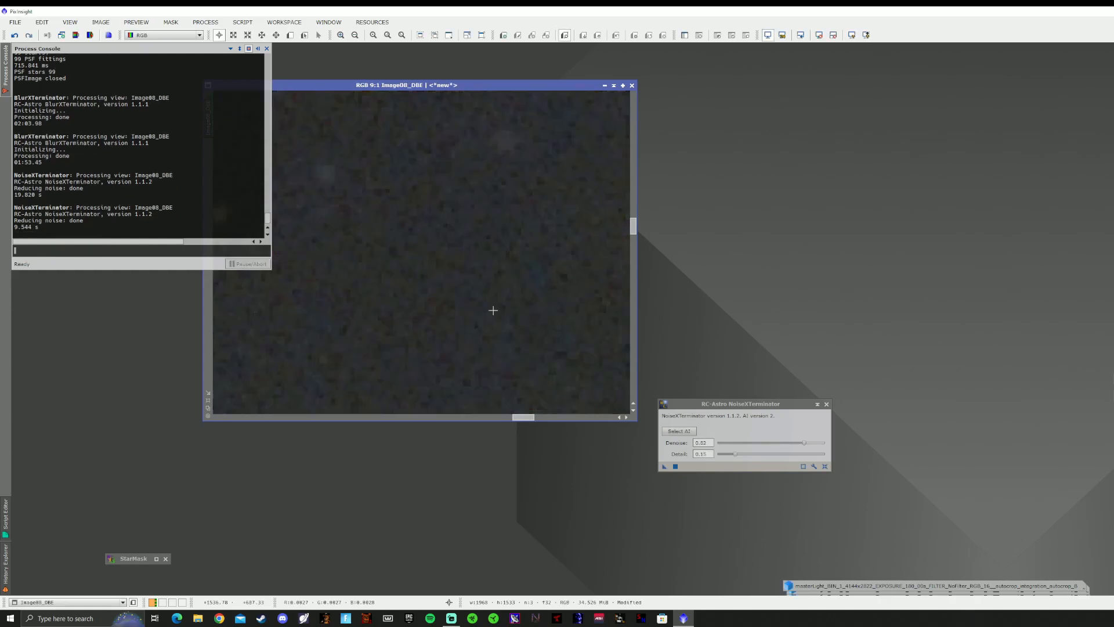
left_click(265, 49)
- Compare the outer spiral arm edge and its nearby faint stars before and after the denoising by undoing and redoing it
scroll(377, 232, "down", 4)
scroll(377, 232, "down", 8)
scroll(421, 248, "up", 5)
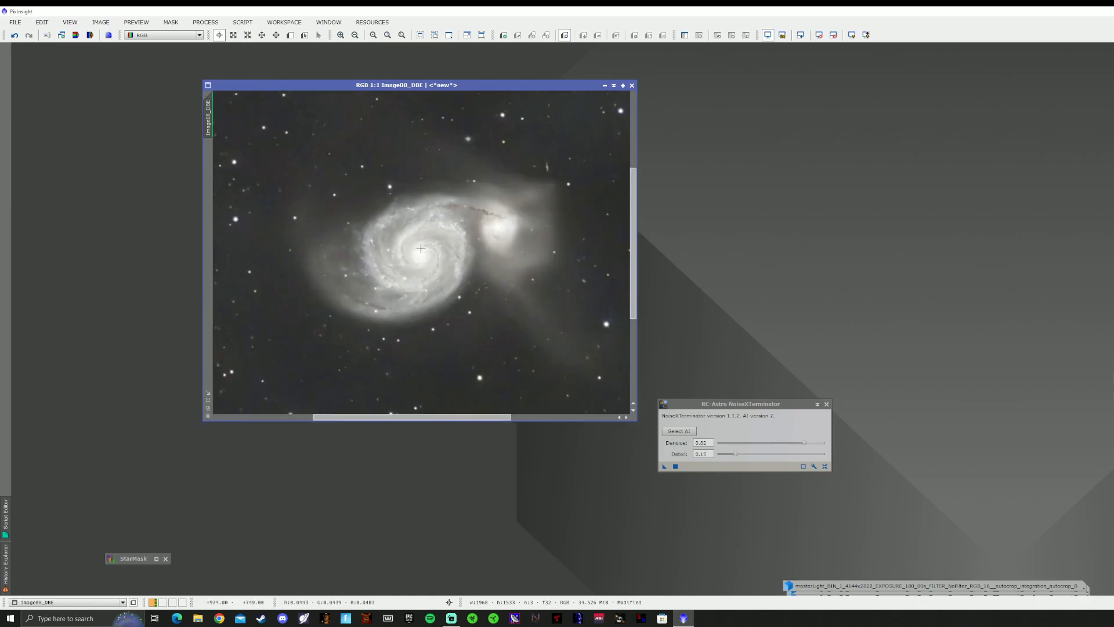
scroll(420, 247, "up", 7)
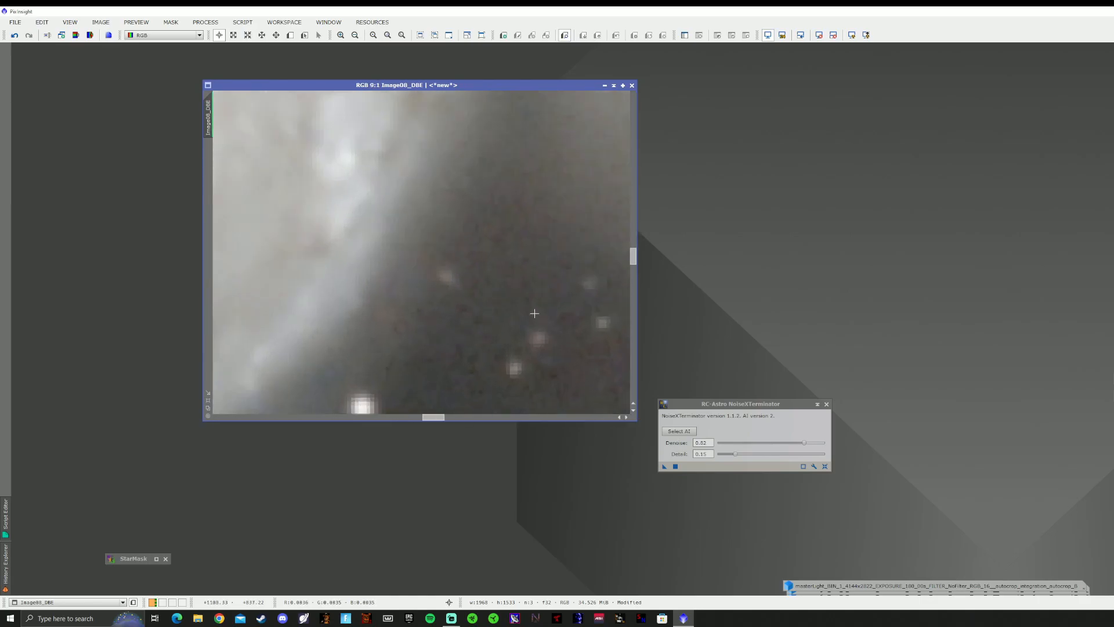
left_click(14, 36)
left_click(29, 36)
left_click(14, 36)
left_click(29, 35)
- Compare a wider area around the galaxy and its companion with and without the denoising, and review the whole image
scroll(419, 231, "down", 6)
left_click(15, 35)
left_click(29, 36)
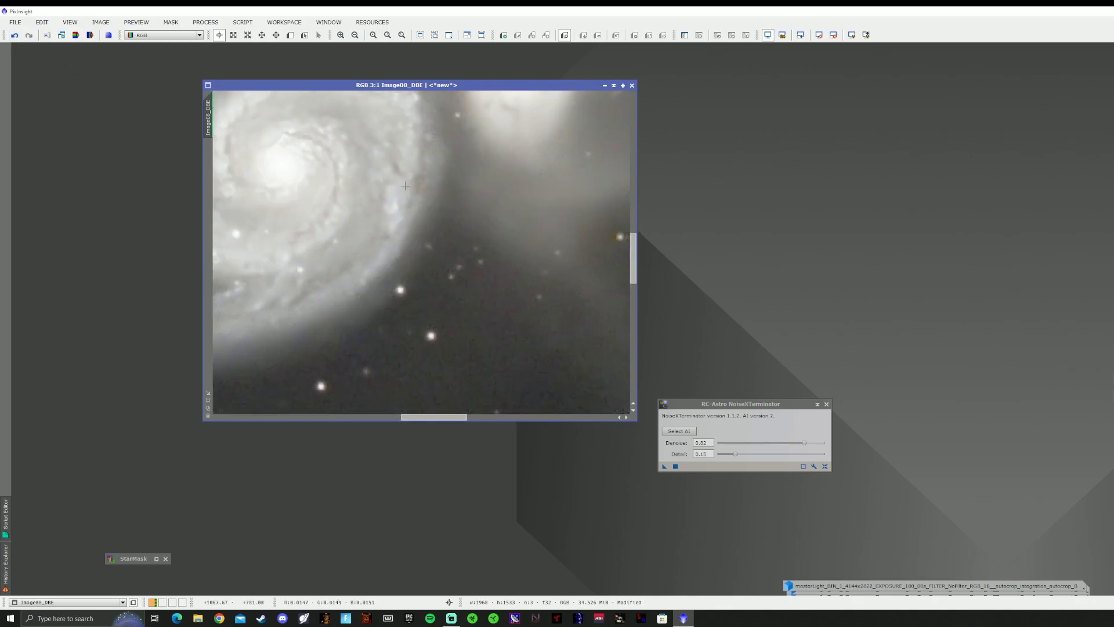
scroll(405, 185, "down", 5)
scroll(432, 193, "up", 2)
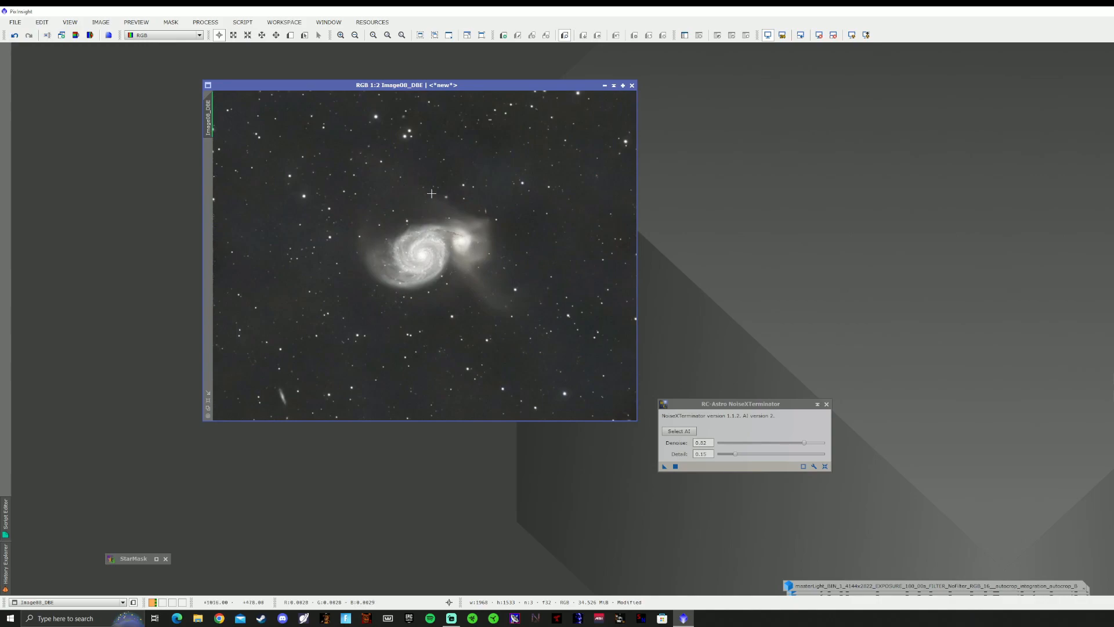
- Close NoiseXTerminator and reset the screen stretch of the galaxy image to its linear display
left_click(827, 404)
scroll(485, 239, "up", 3)
scroll(494, 240, "down", 5)
scroll(494, 239, "up", 1)
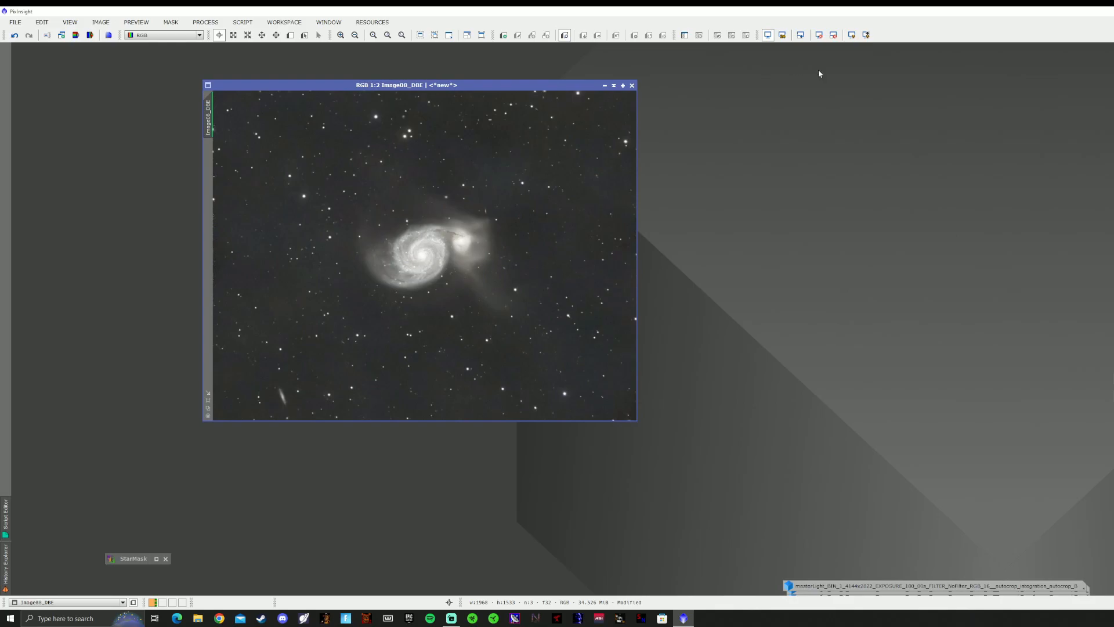
left_click(819, 35)
- Open the ScreenTransferFunction process and place its window just below the galaxy image
left_click(206, 23)
left_click(210, 26)
left_click(211, 26)
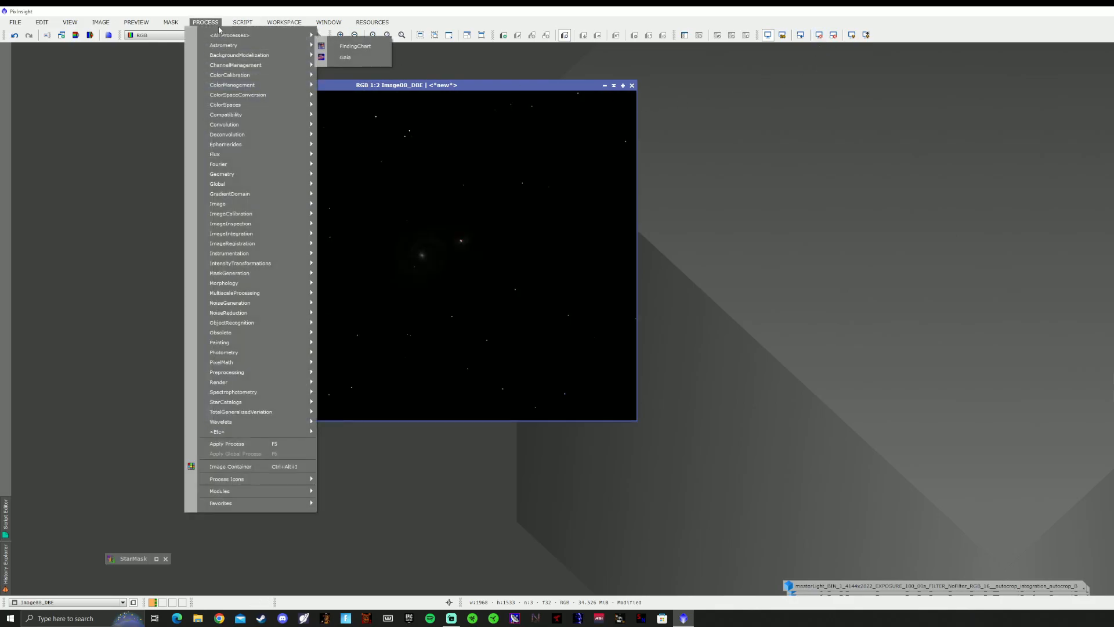
mouse_move(232, 35)
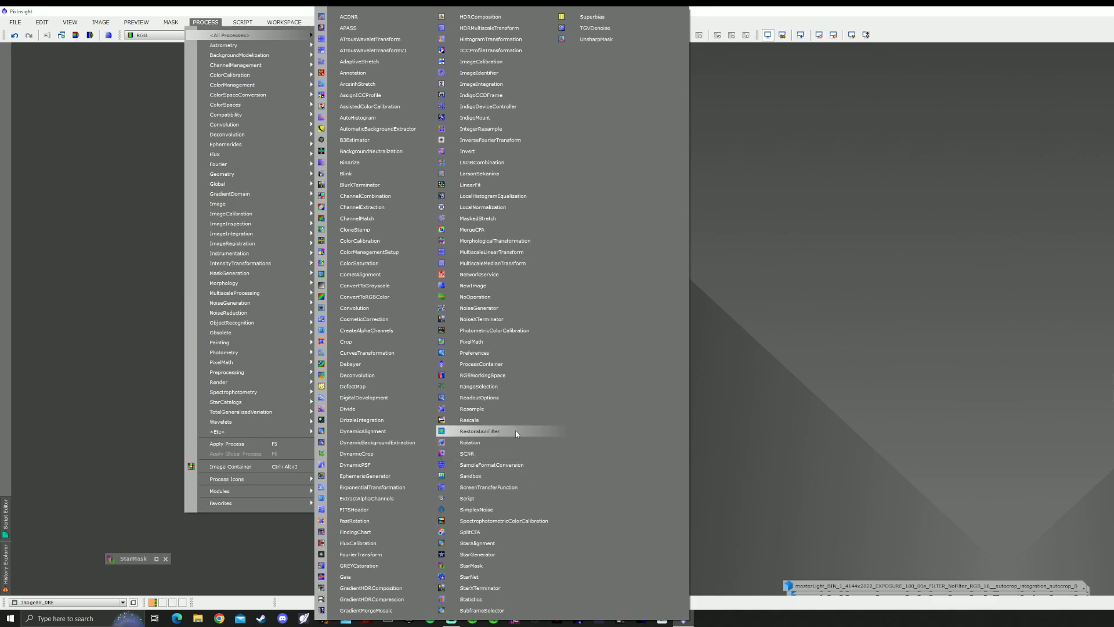
left_click(508, 489)
left_click_drag(929, 506, 586, 439)
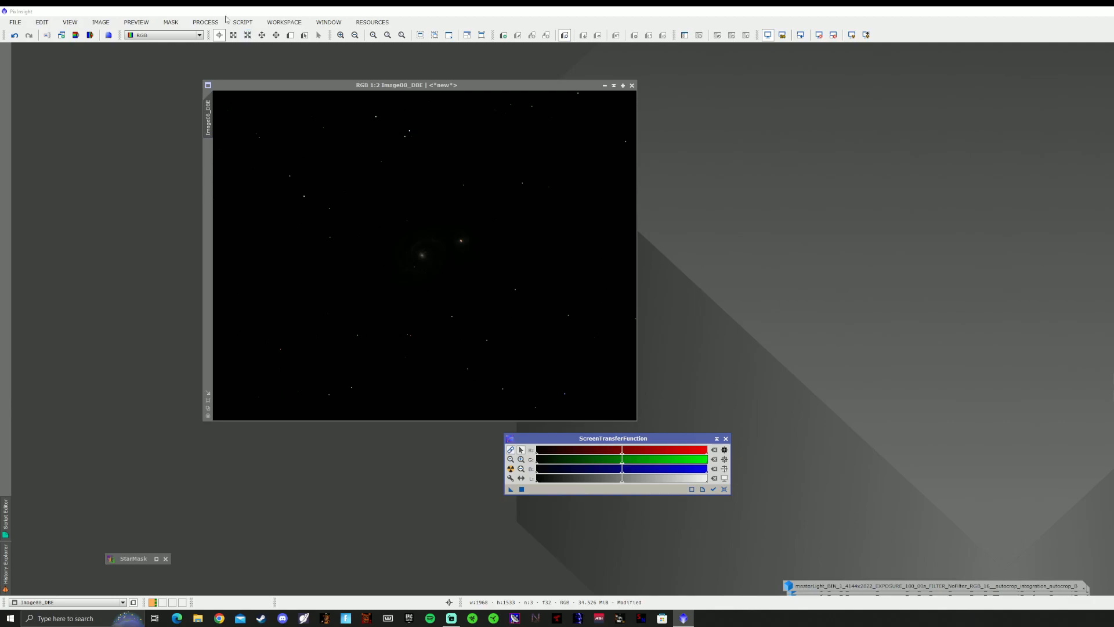
- Open the HistogramTransformation process alongside ScreenTransferFunction
left_click(205, 22)
mouse_move(244, 29)
left_click(493, 38)
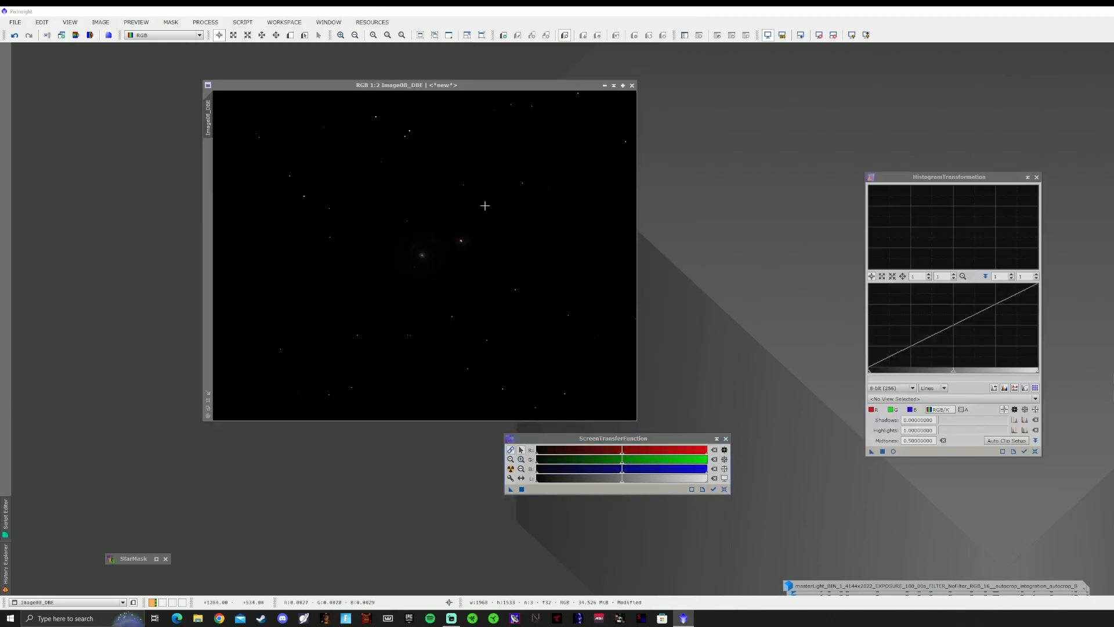
- Auto-stretch Image08_DBE with ScreenTransferFunction and darken the background by adjusting the linked RGB channels
left_click_drag(917, 177, 740, 137)
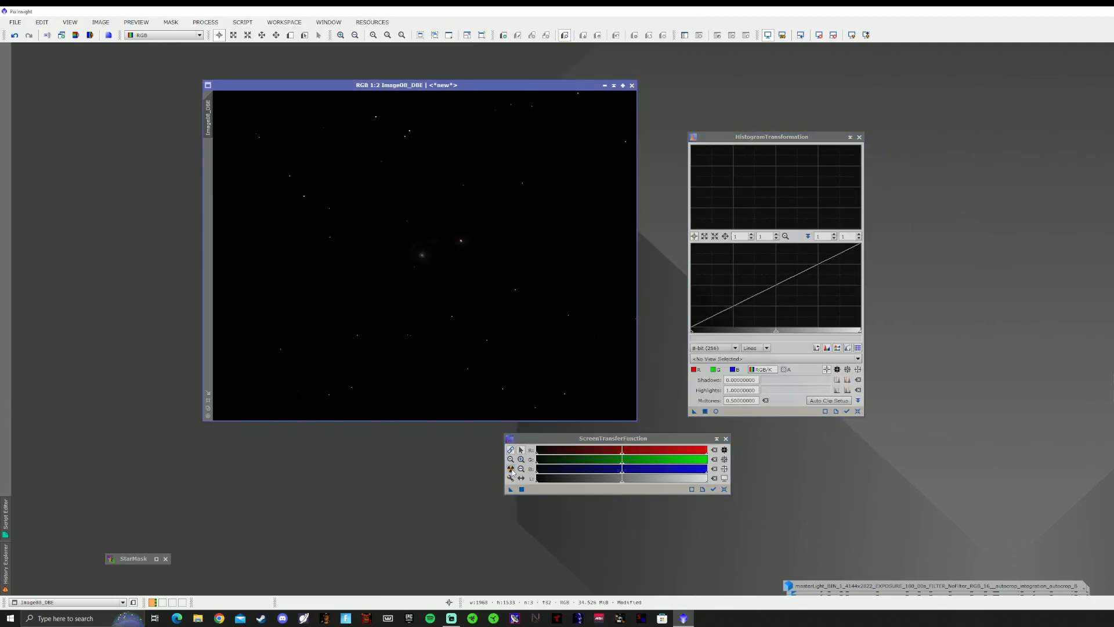
left_click(511, 469)
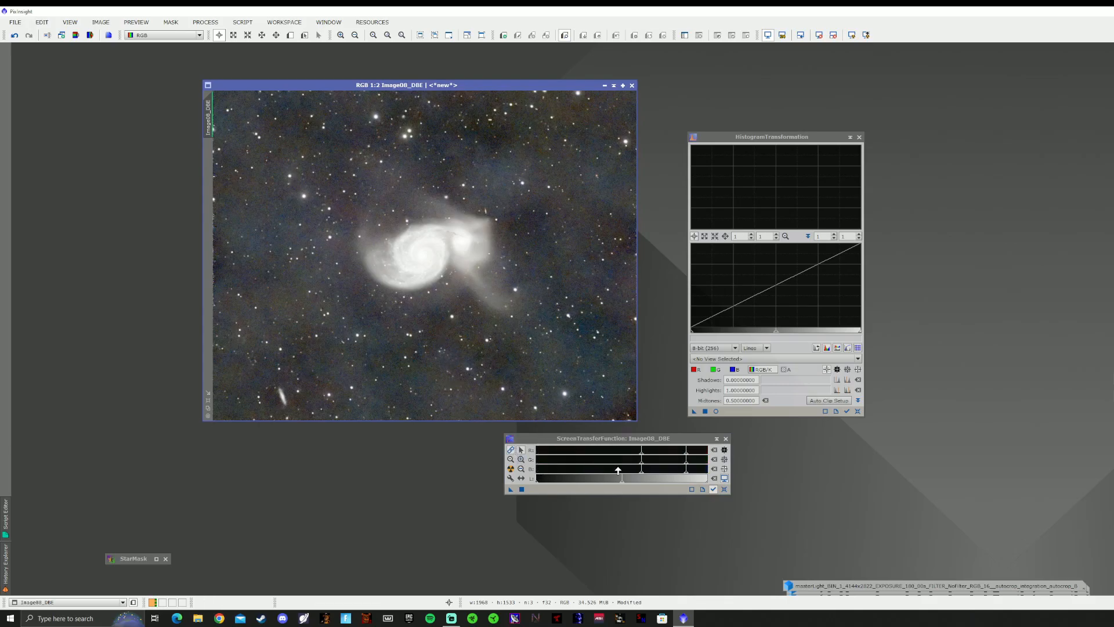
left_click_drag(588, 467, 685, 469)
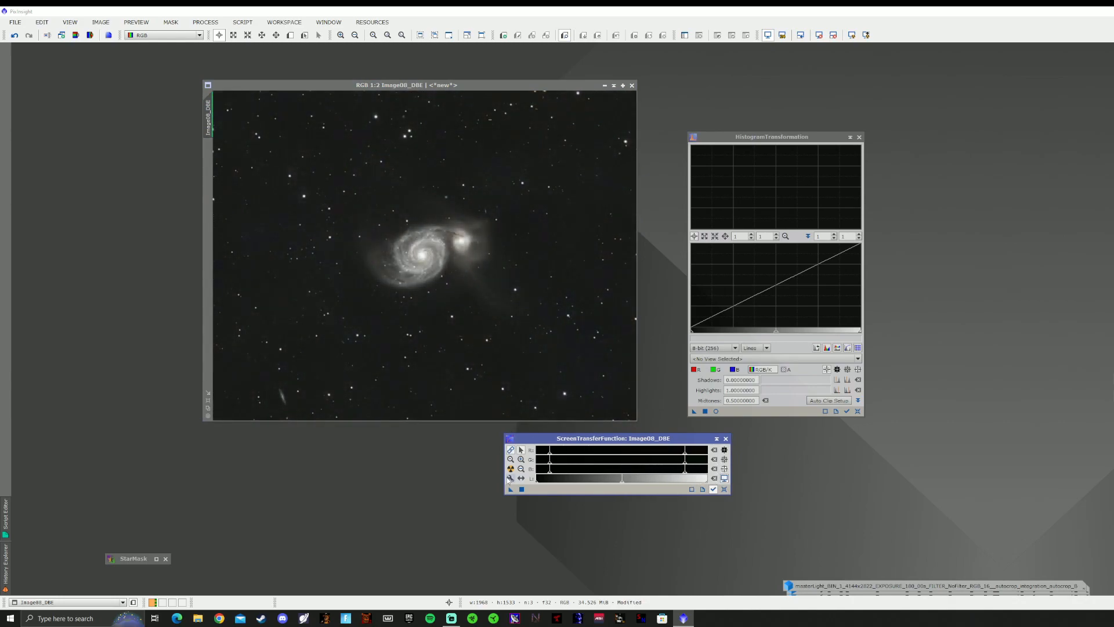
- Transfer the screen stretch to HistogramTransformation, apply it to Image08_DBE, and turn off the image's screen stretch
left_click_drag(511, 489, 736, 412)
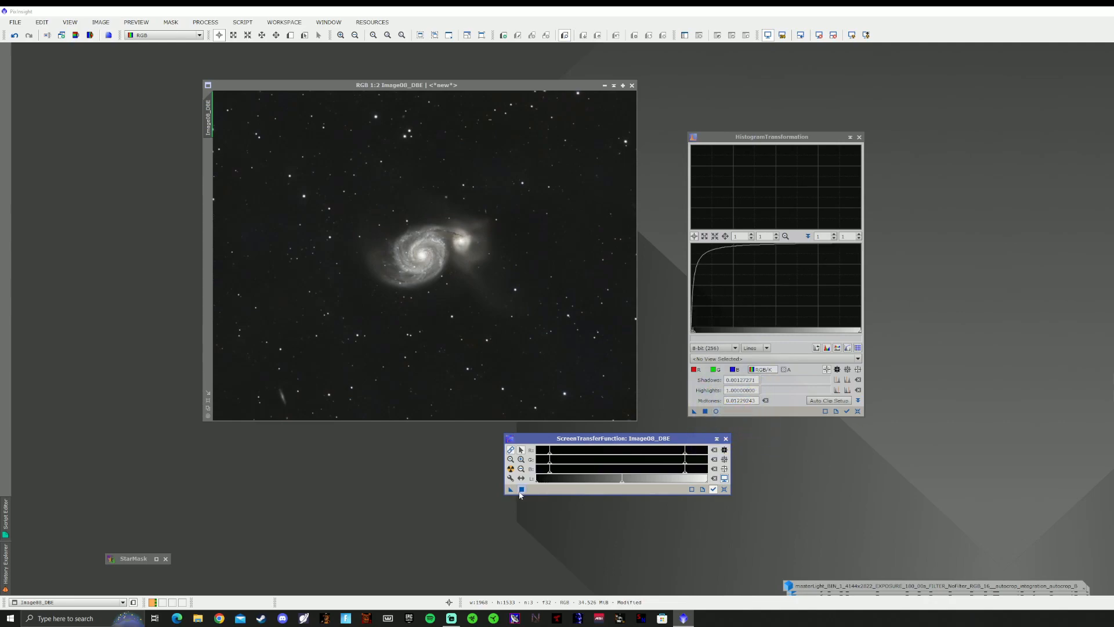
left_click_drag(529, 486, 555, 346)
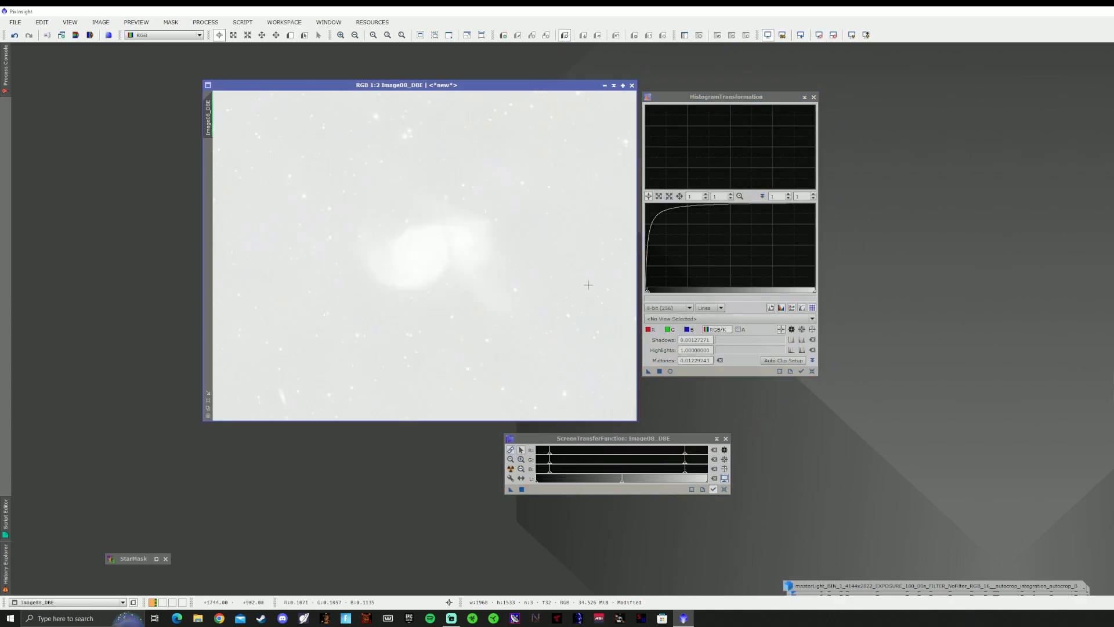
left_click(819, 35)
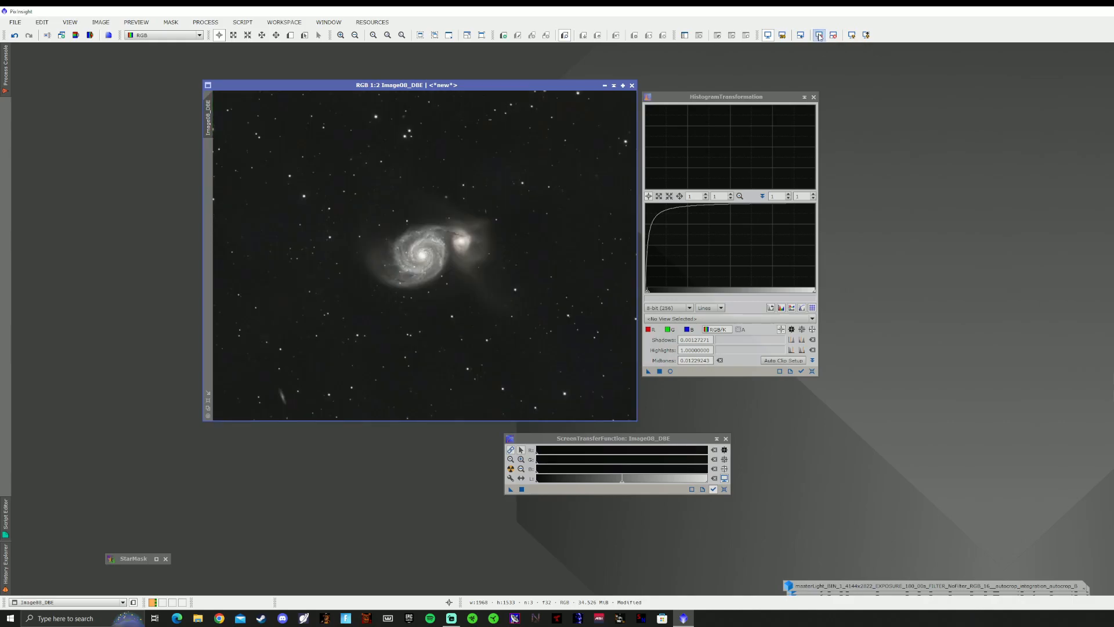
- Undo the histogram transformation on Image08_DBE
scroll(410, 243, "up", 2)
scroll(410, 243, "down", 1)
scroll(410, 243, "down", 2)
scroll(410, 243, "up", 1)
left_click(15, 36)
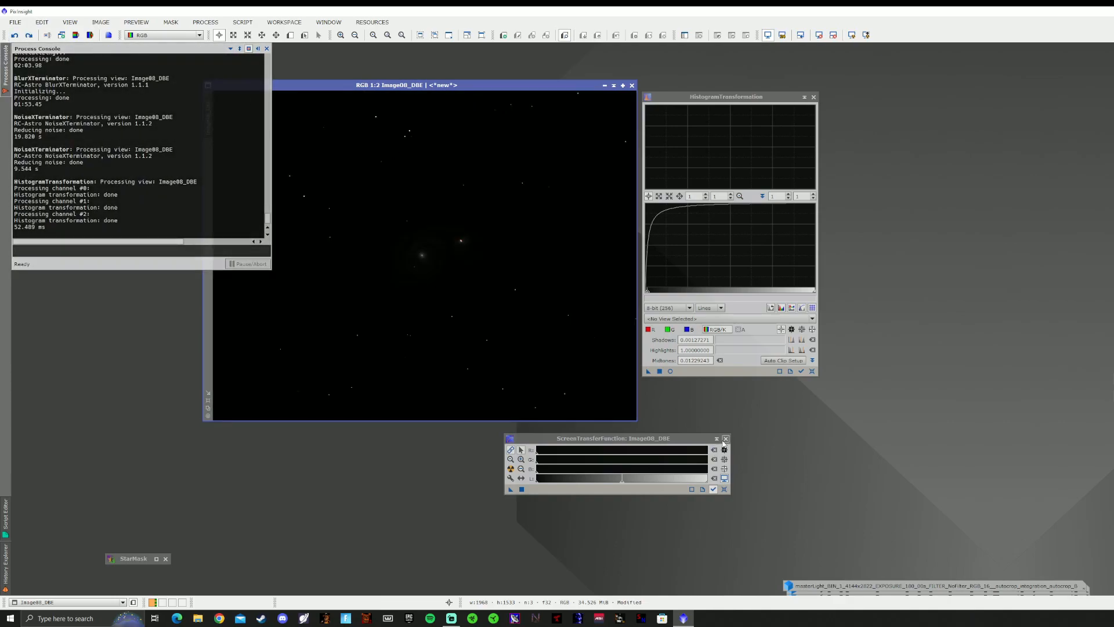
- Close ScreenTransferFunction and HistogramTransformation, and open the GeneralisedHyperbolicStretch script
left_click(726, 438)
left_click(813, 97)
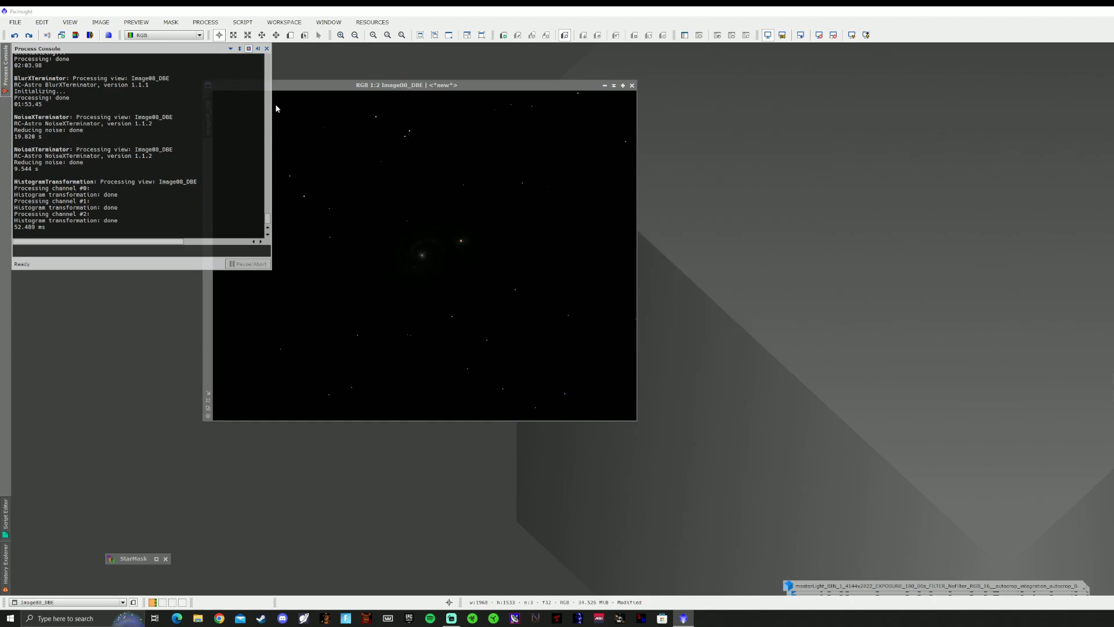
left_click(243, 22)
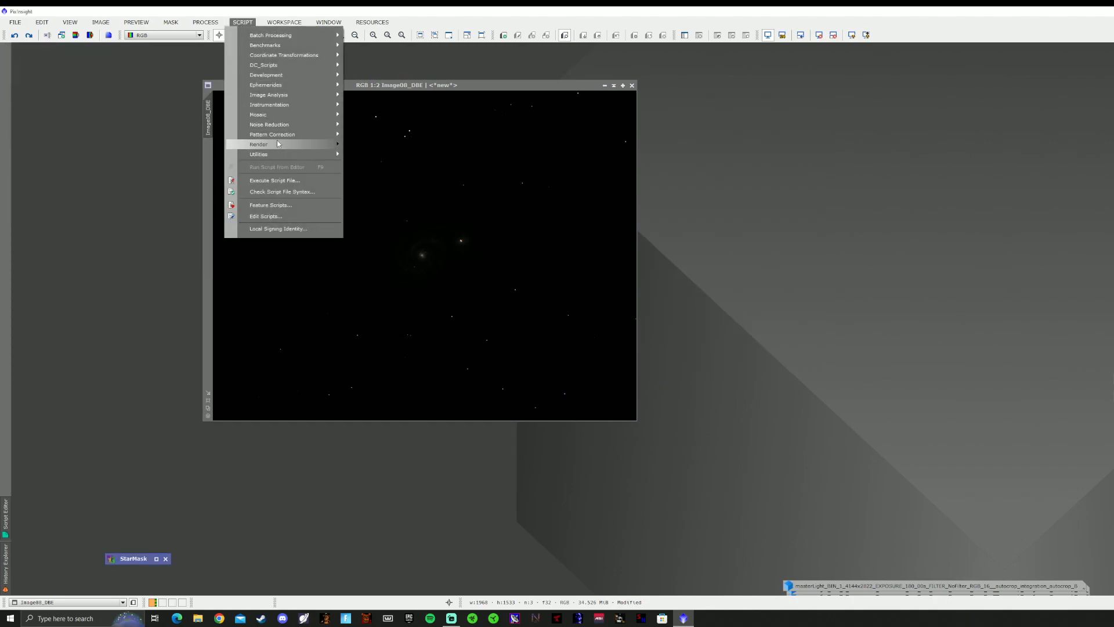
mouse_move(274, 155)
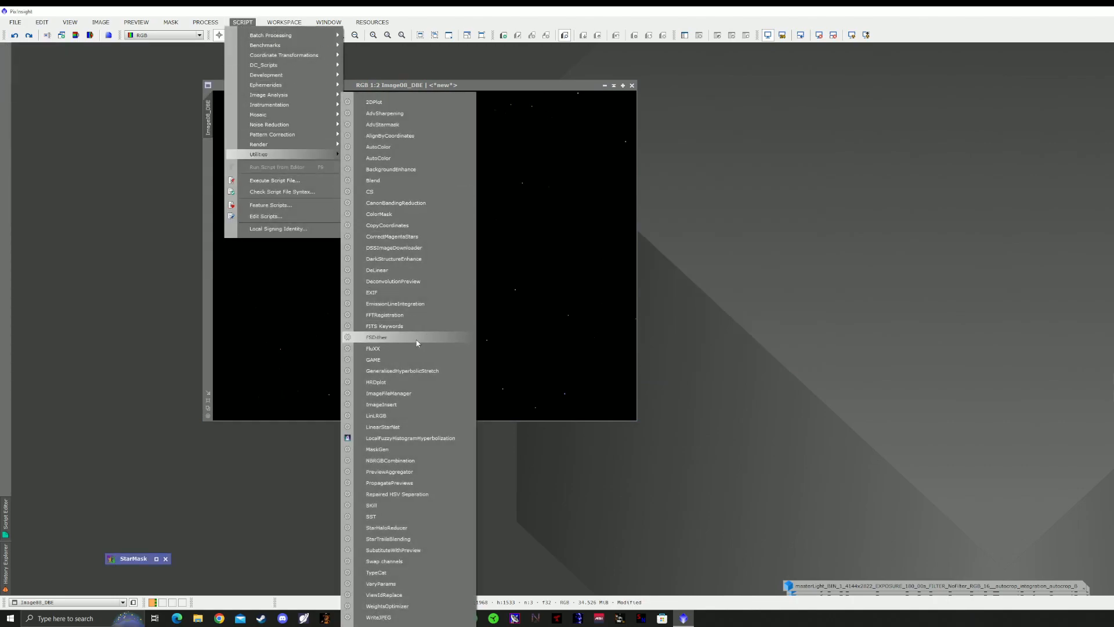
left_click(406, 370)
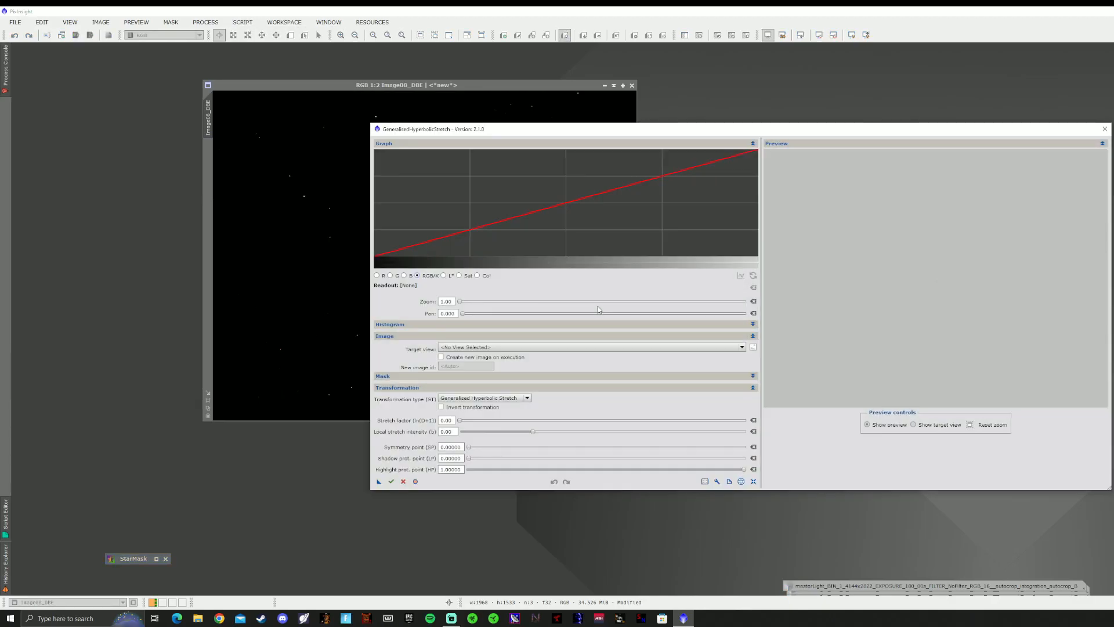
left_click_drag(794, 126, 670, 197)
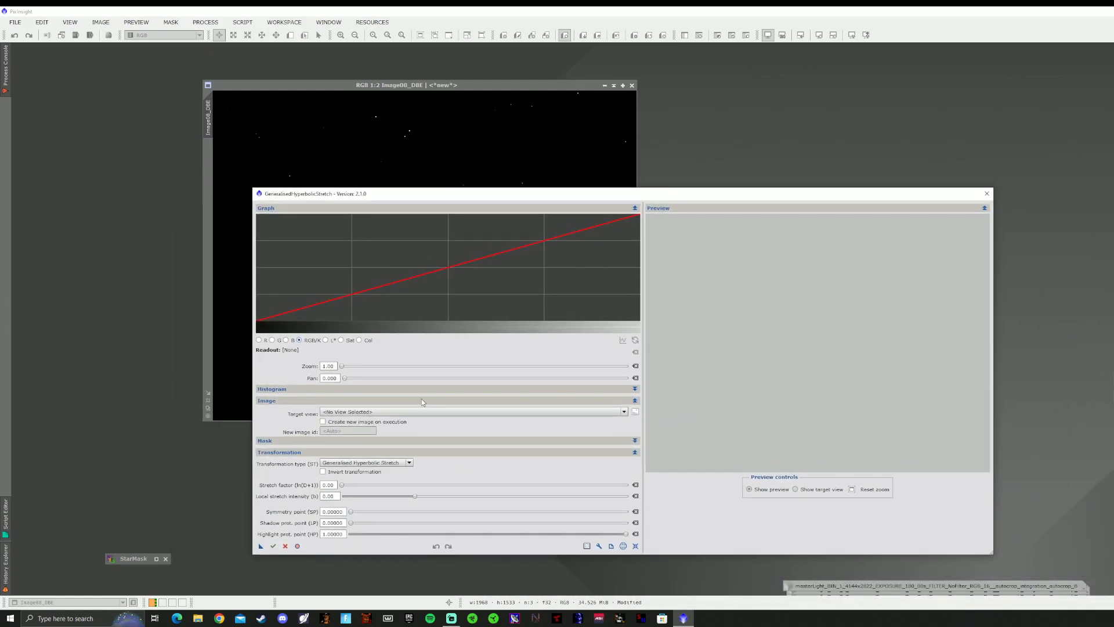
- Choose Image08_DBE as the target view for the hyperbolic stretch
left_click(419, 412)
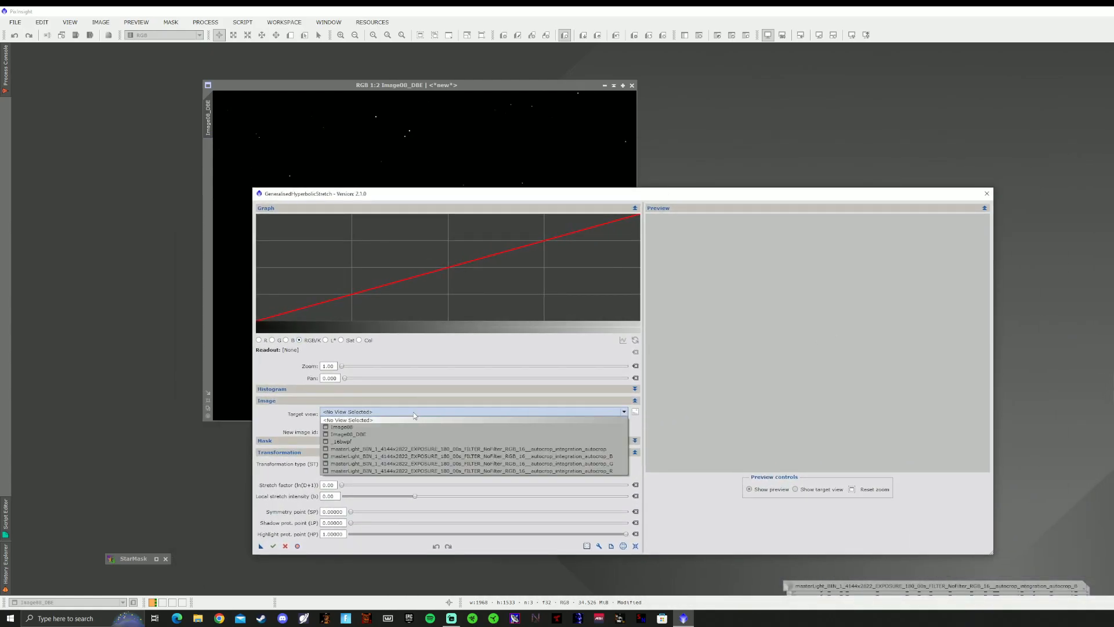
left_click(413, 415)
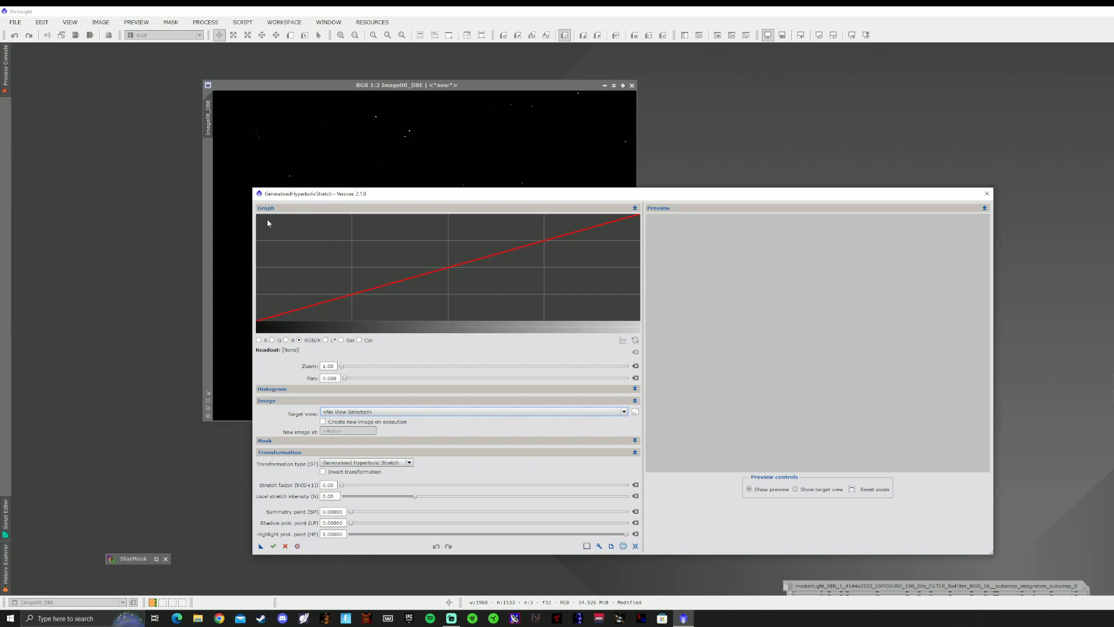
left_click(327, 413)
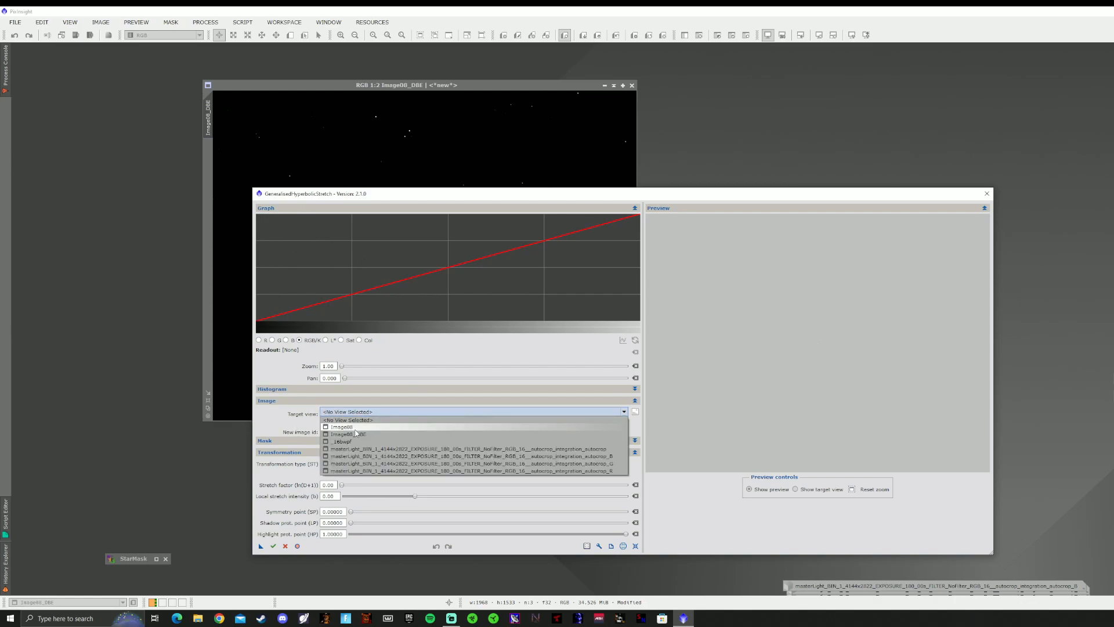
left_click(350, 434)
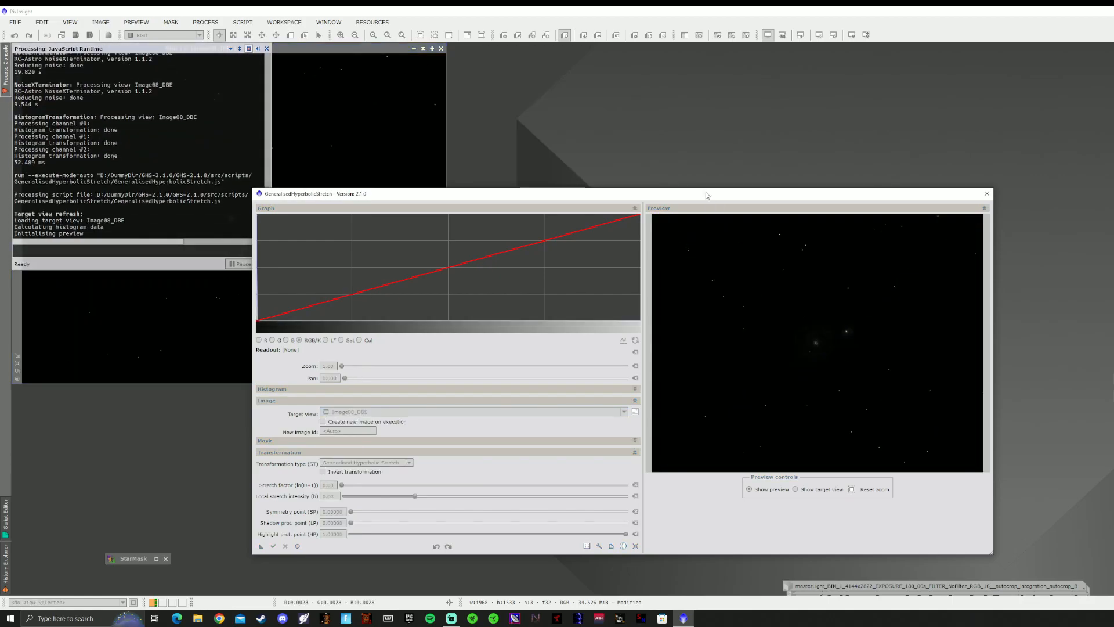
left_click_drag(705, 193, 648, 125)
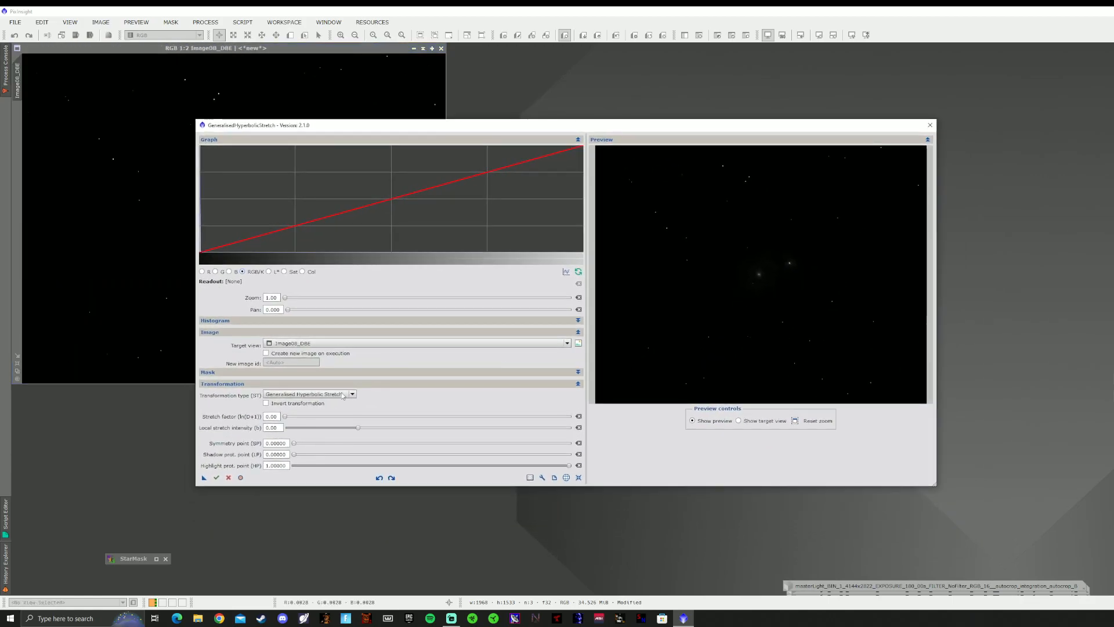
- Set the stretch factor to 6.80 and the local stretch intensity to -1.20
left_click_drag(286, 418, 377, 406)
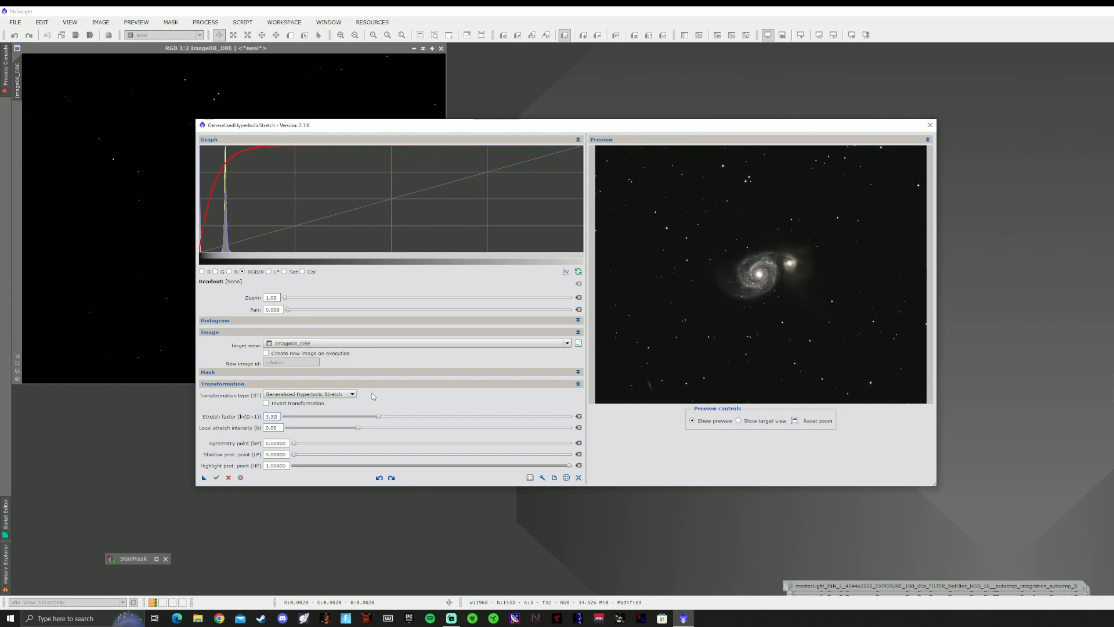
left_click_drag(359, 430, 479, 394)
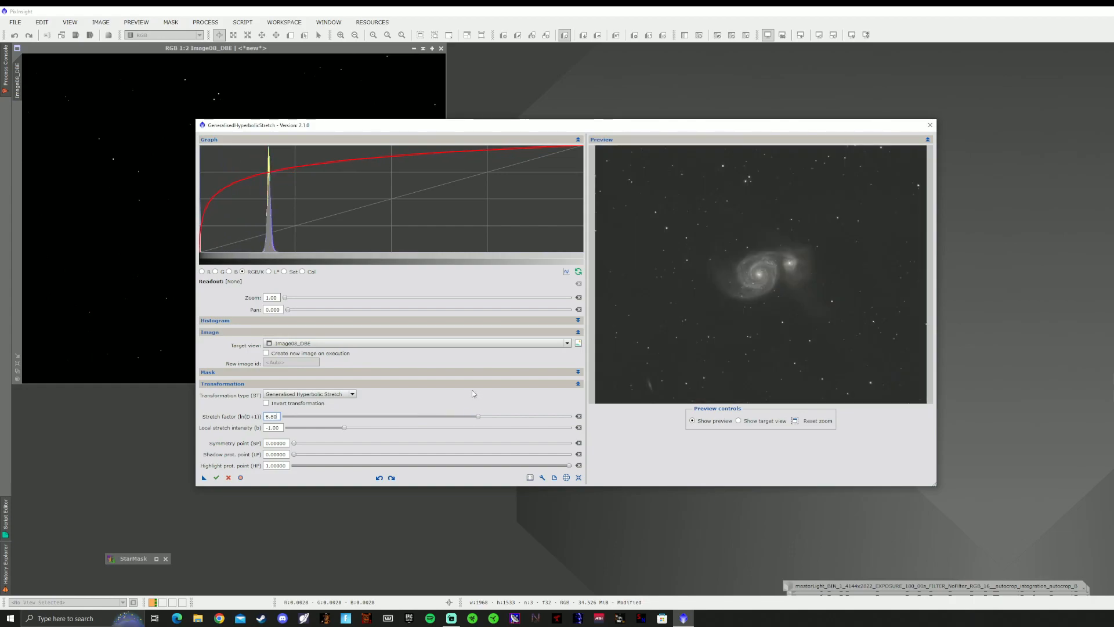
left_click_drag(346, 430, 344, 431)
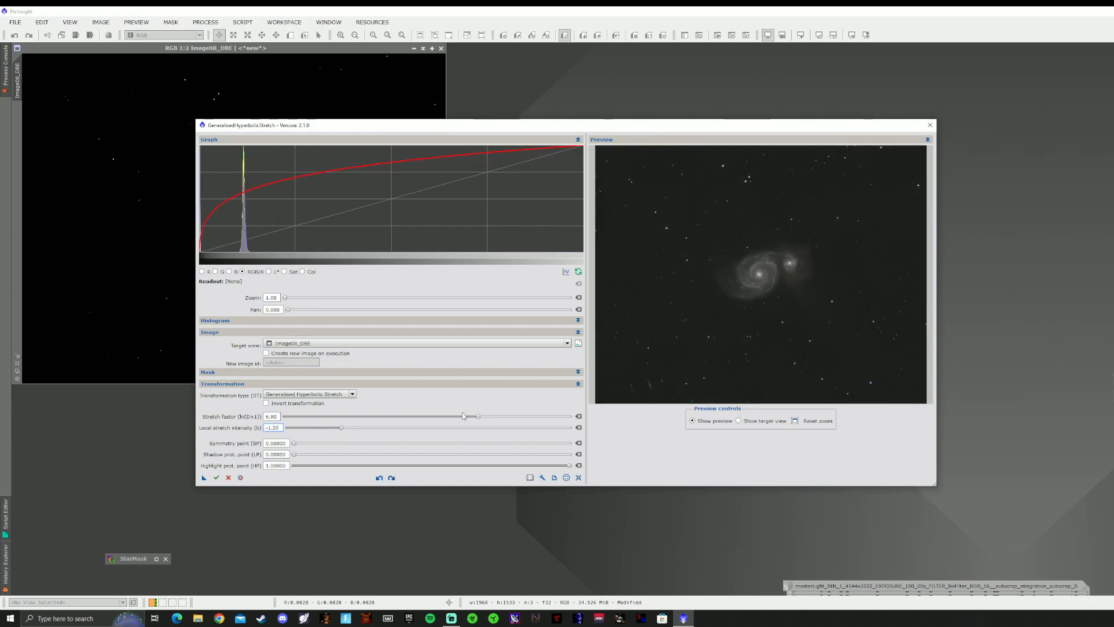
- Reduce the stretch factor to 5.90 and set the local stretch intensity to -1.00, judging the effect on the galaxy
left_click_drag(724, 266, 866, 345)
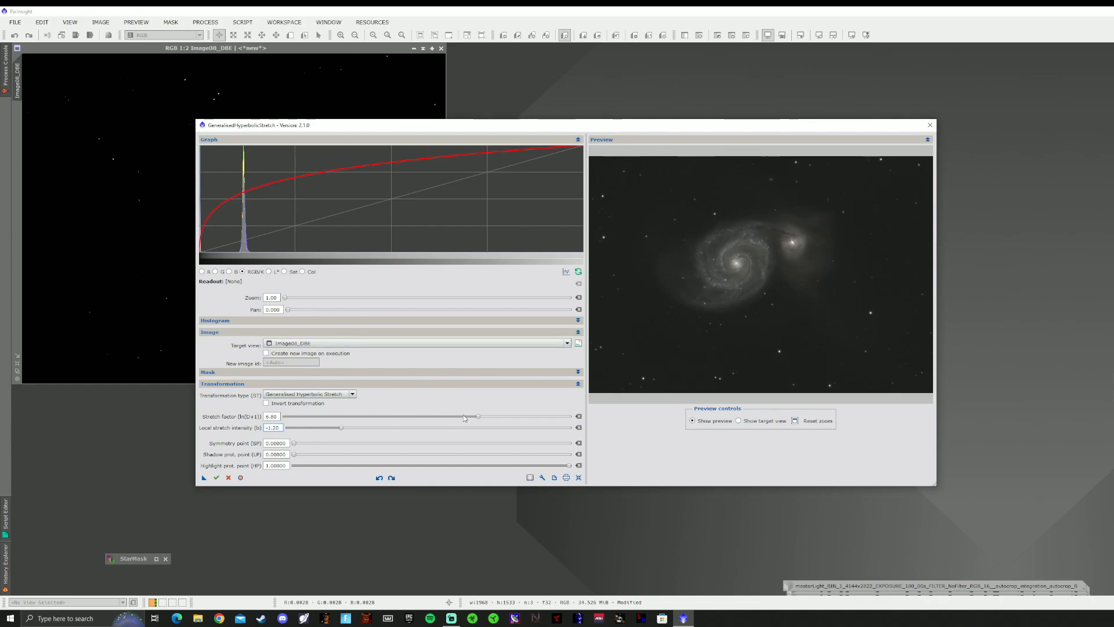
left_click_drag(478, 416, 459, 418)
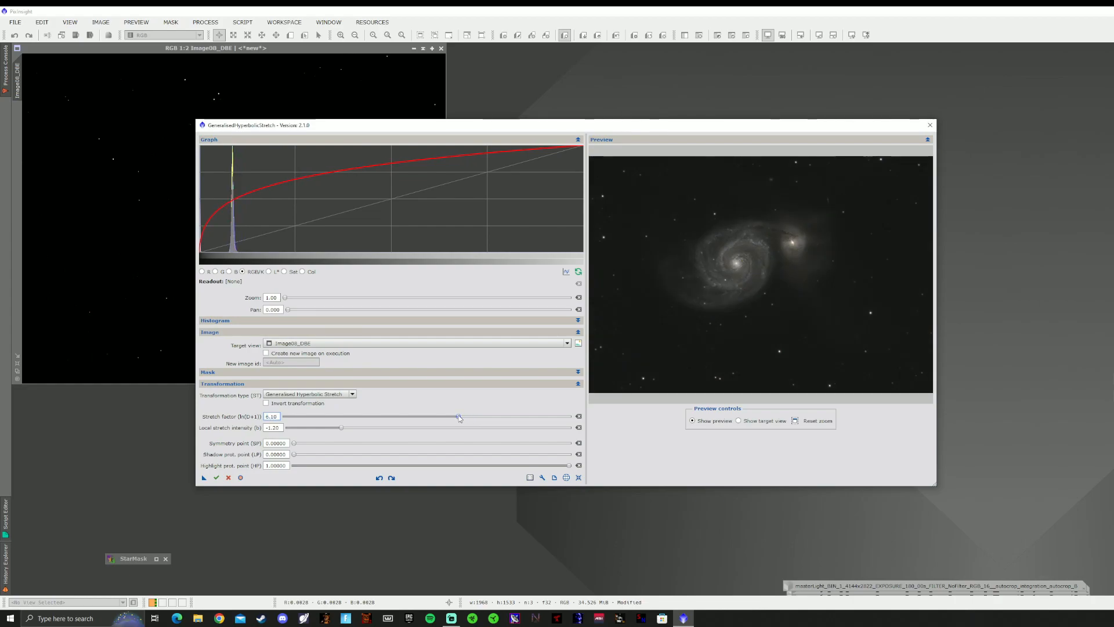
left_click_drag(459, 418, 453, 419)
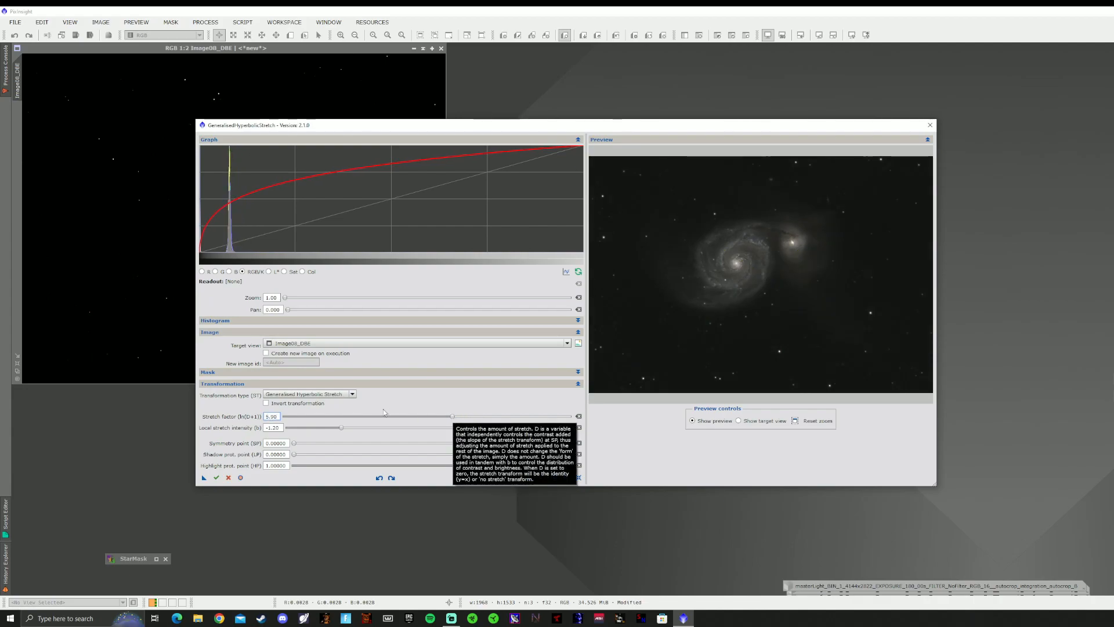
left_click_drag(341, 429, 345, 428)
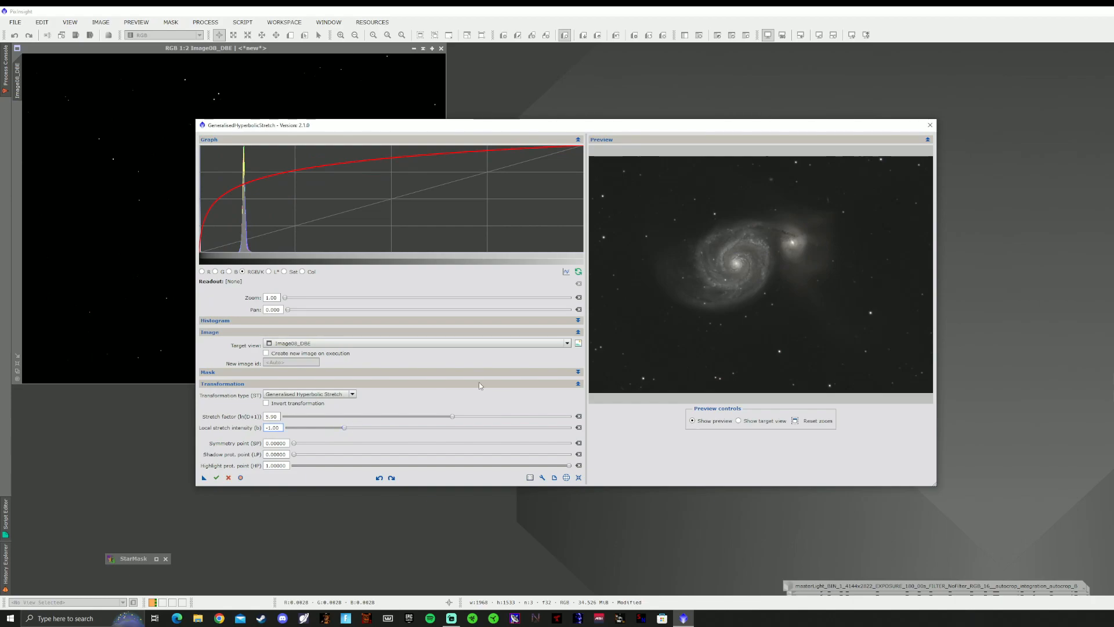
- Check the whole frame and the galaxy in the preview, and set the stretch factor to 5.60
left_click(795, 421)
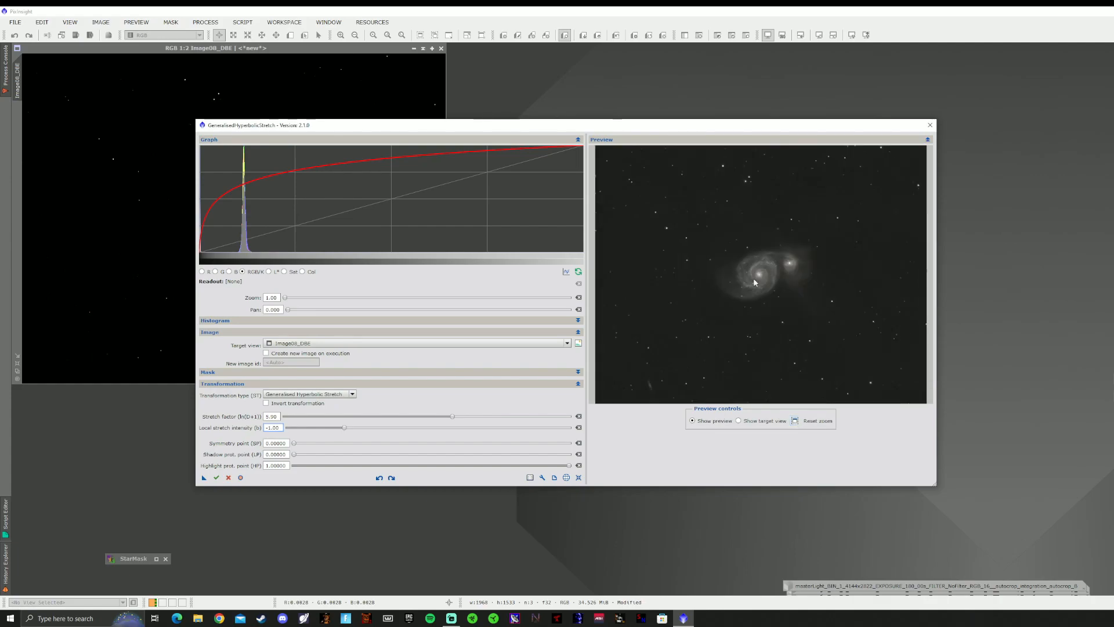
left_click_drag(693, 227, 829, 357)
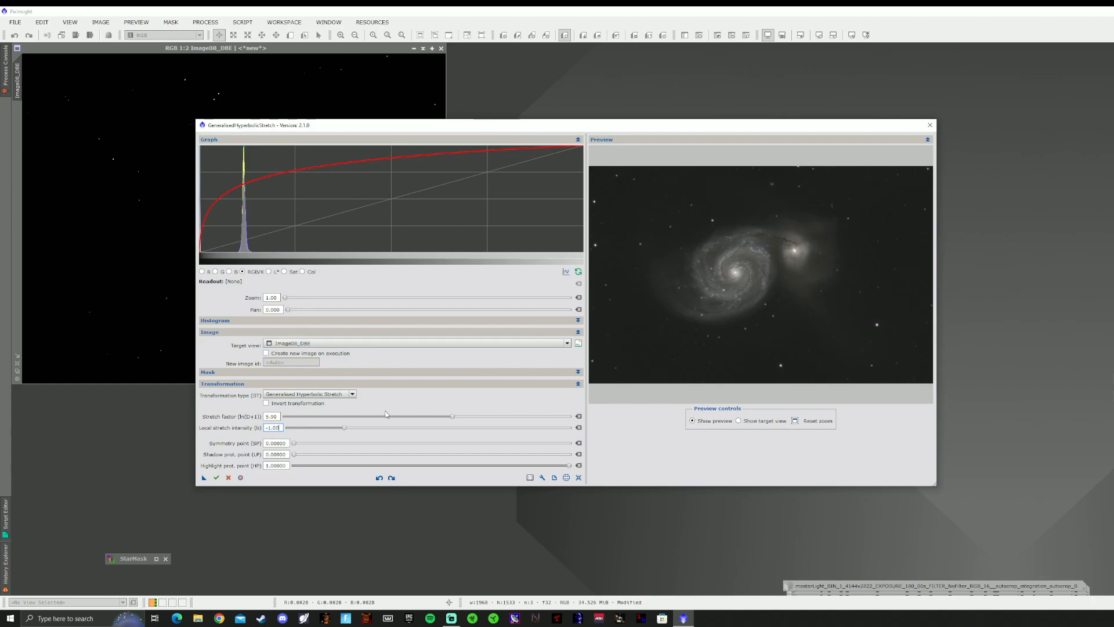
left_click(453, 417)
left_click_drag(454, 418, 443, 422)
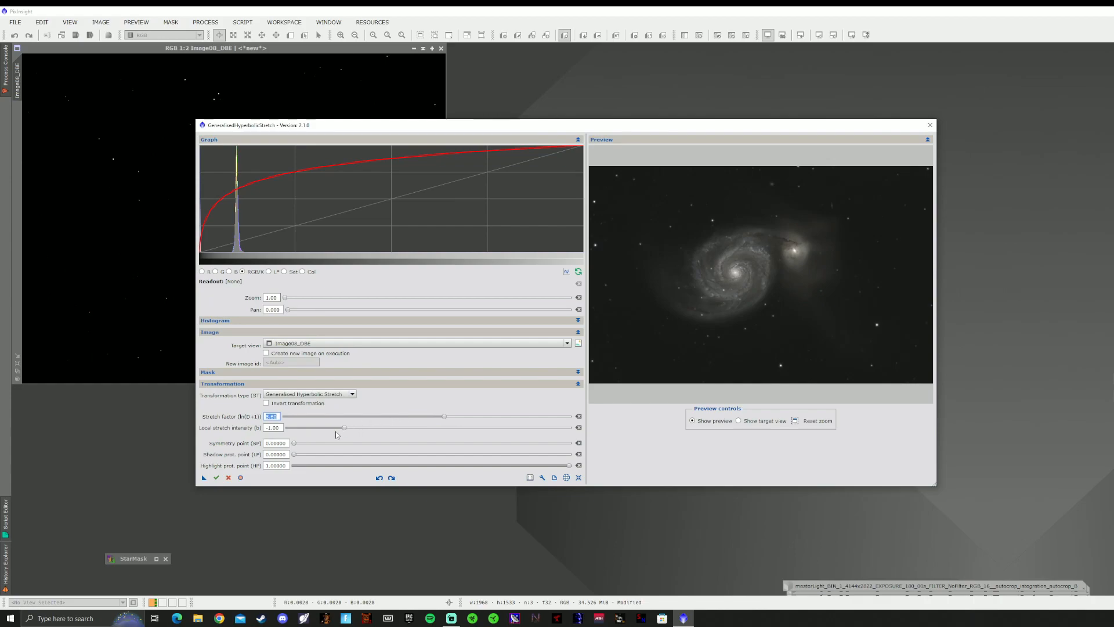
- Set the local stretch intensity to -0.80 and the stretch factor to 5.00, and check the full-frame preview
mouse_move(344, 428)
left_mouse_down()
mouse_move(335, 430)
mouse_move(346, 432)
left_mouse_up()
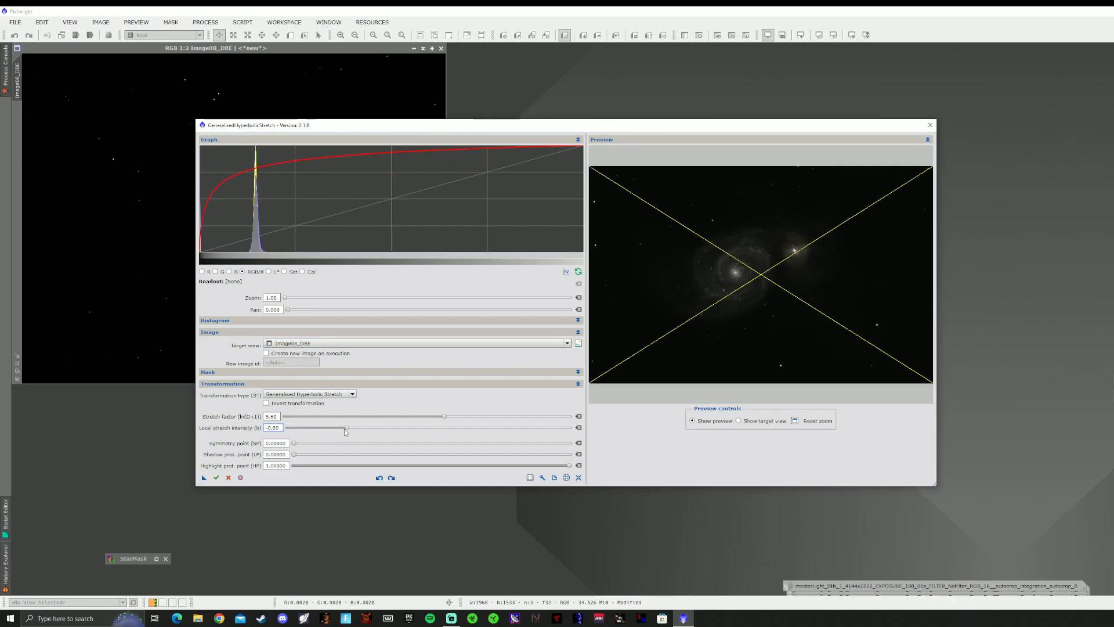
left_click(342, 428)
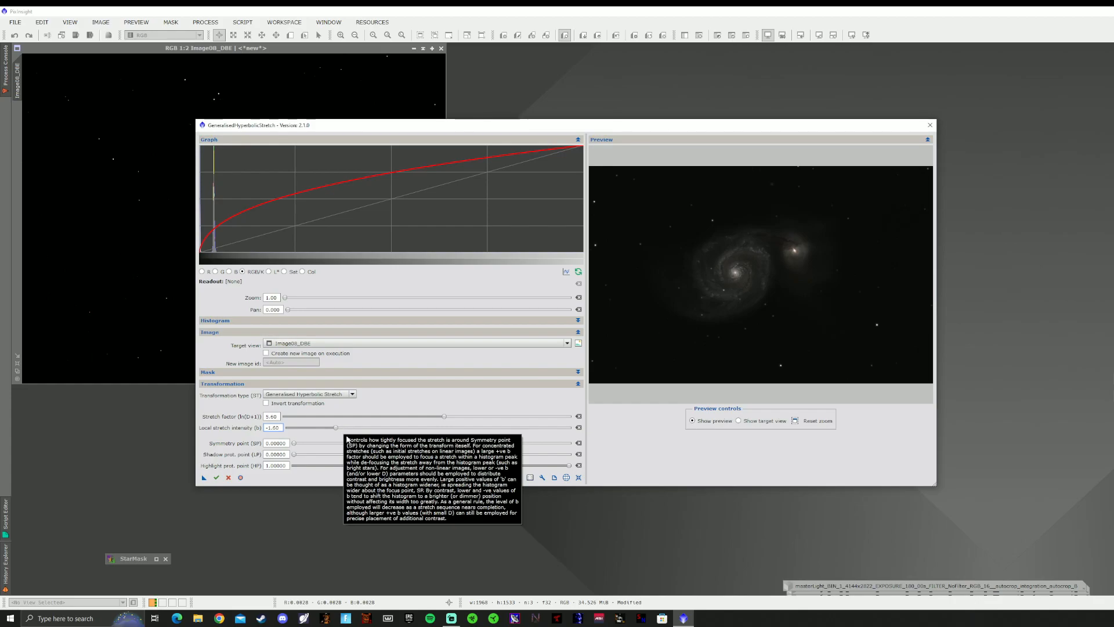
left_click(336, 427)
left_click_drag(336, 428, 345, 428)
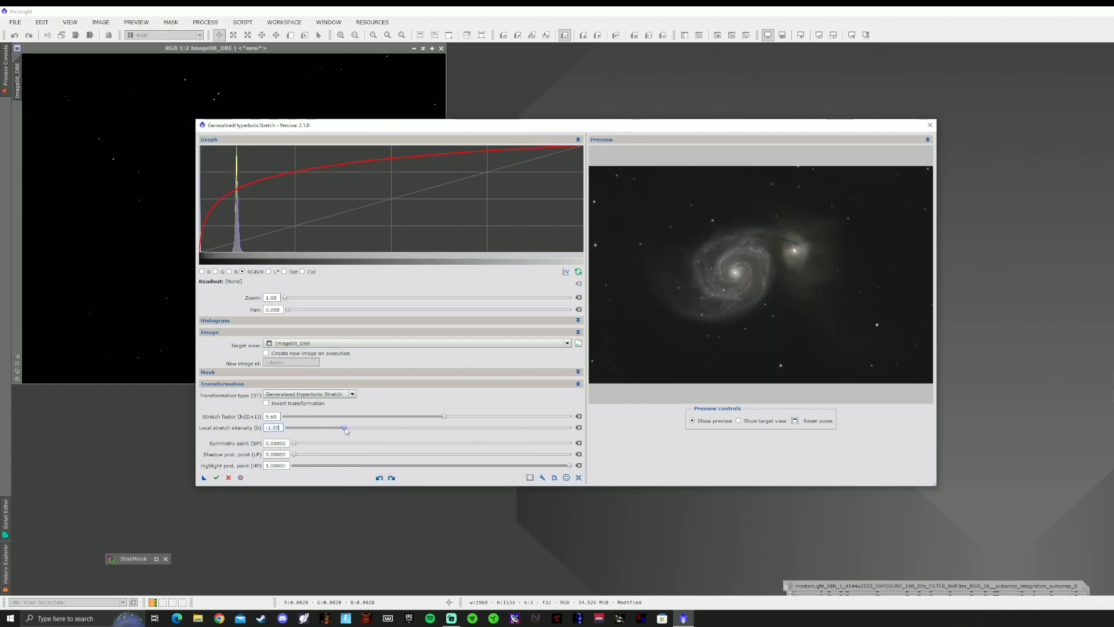
left_click_drag(347, 431, 349, 432)
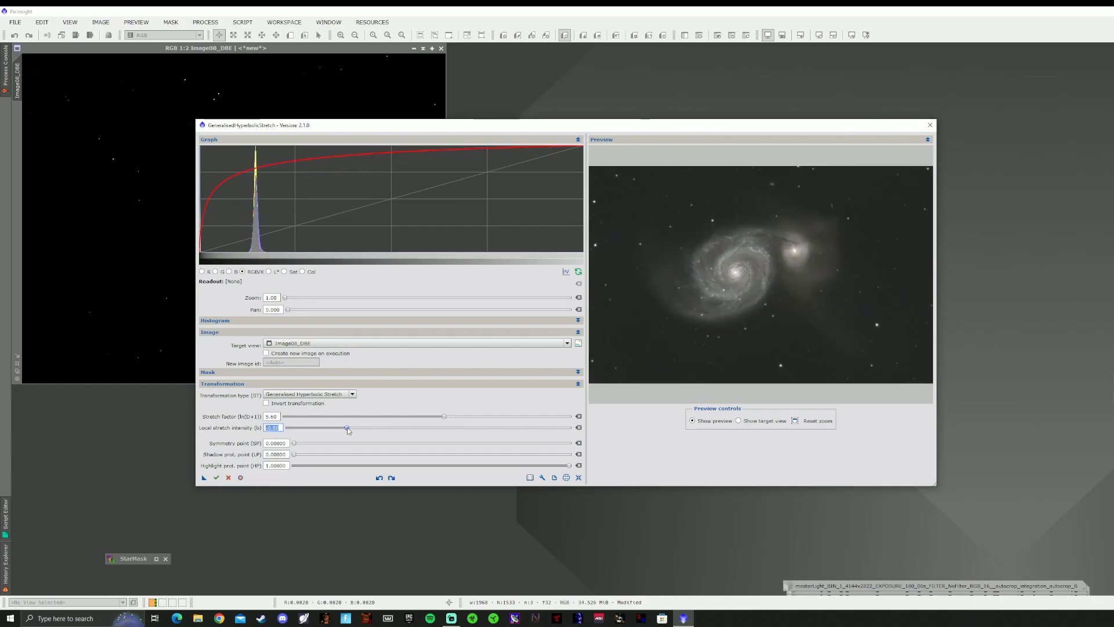
left_click_drag(444, 417, 429, 420)
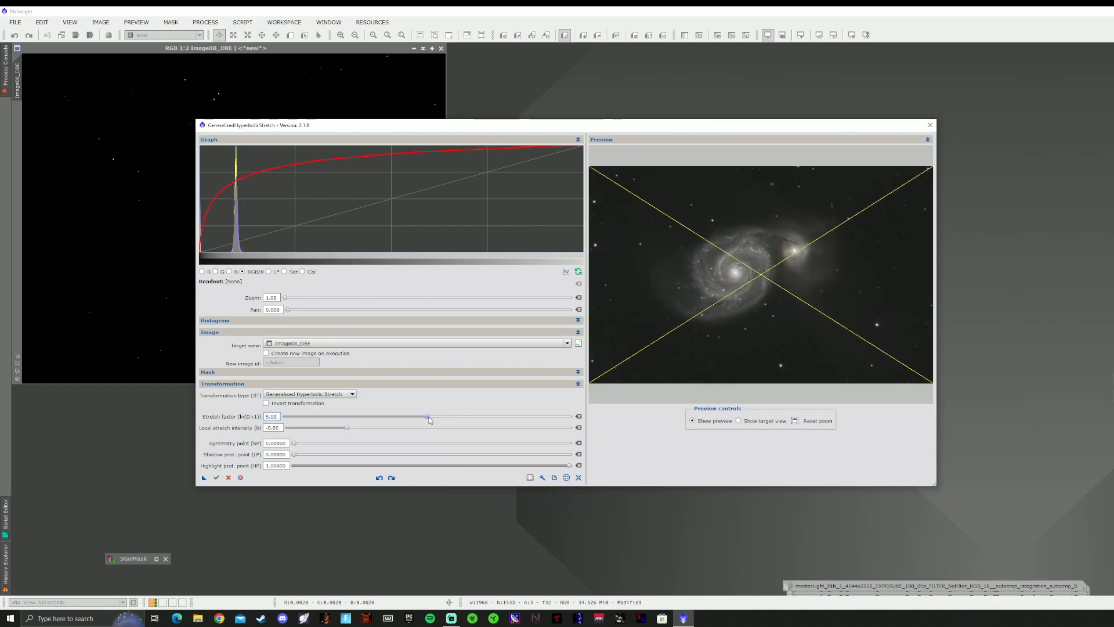
left_click(794, 420)
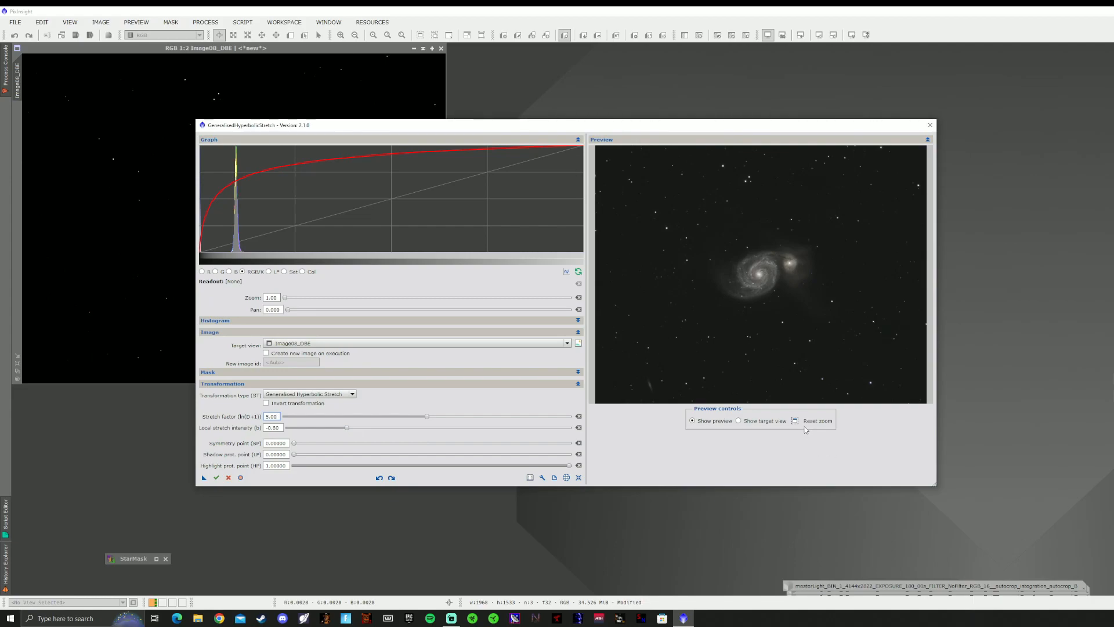
- Enlarge the galaxy pair in the preview and compare slightly different local stretch intensity and stretch factor values, ending at -0.80 and 5.00
left_click(297, 394)
left_click(297, 397)
left_click_drag(670, 200, 859, 347)
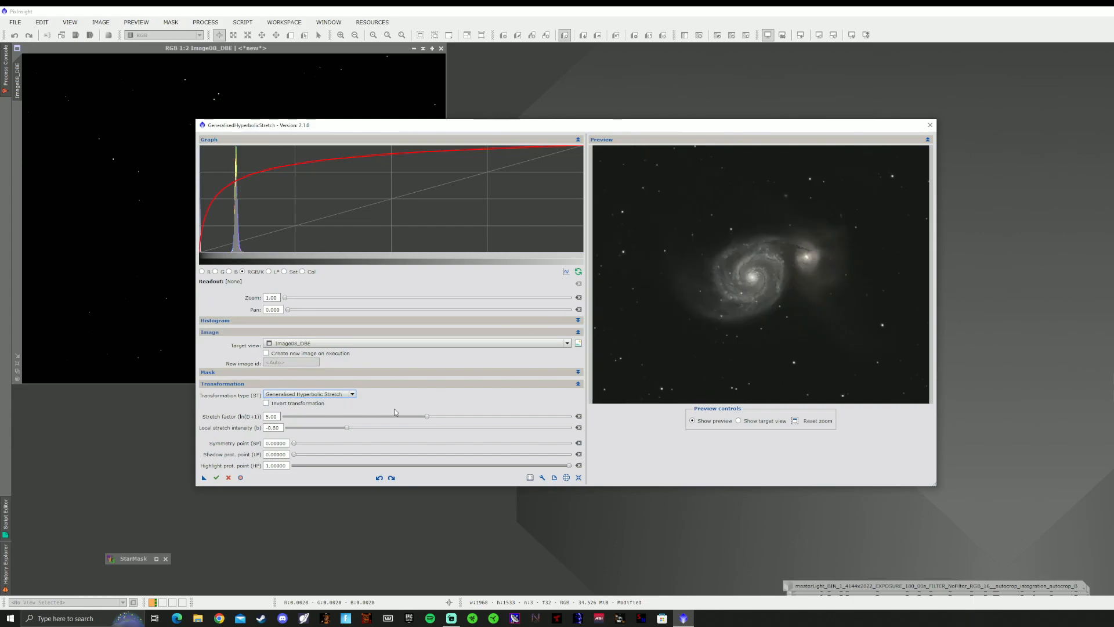
left_click(347, 429)
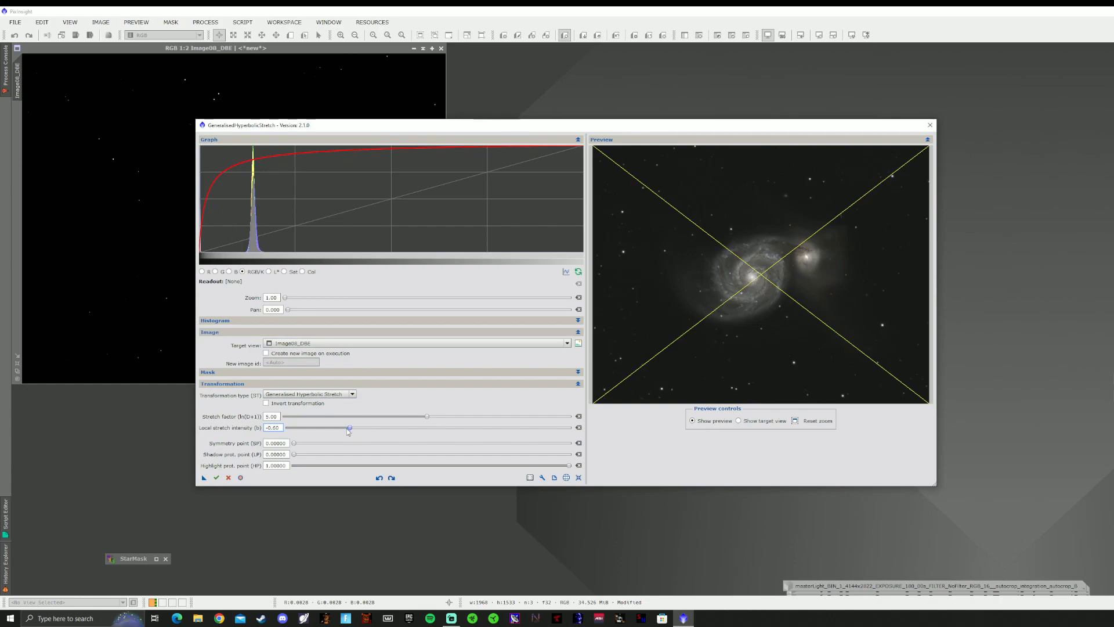
left_click_drag(350, 432, 347, 432)
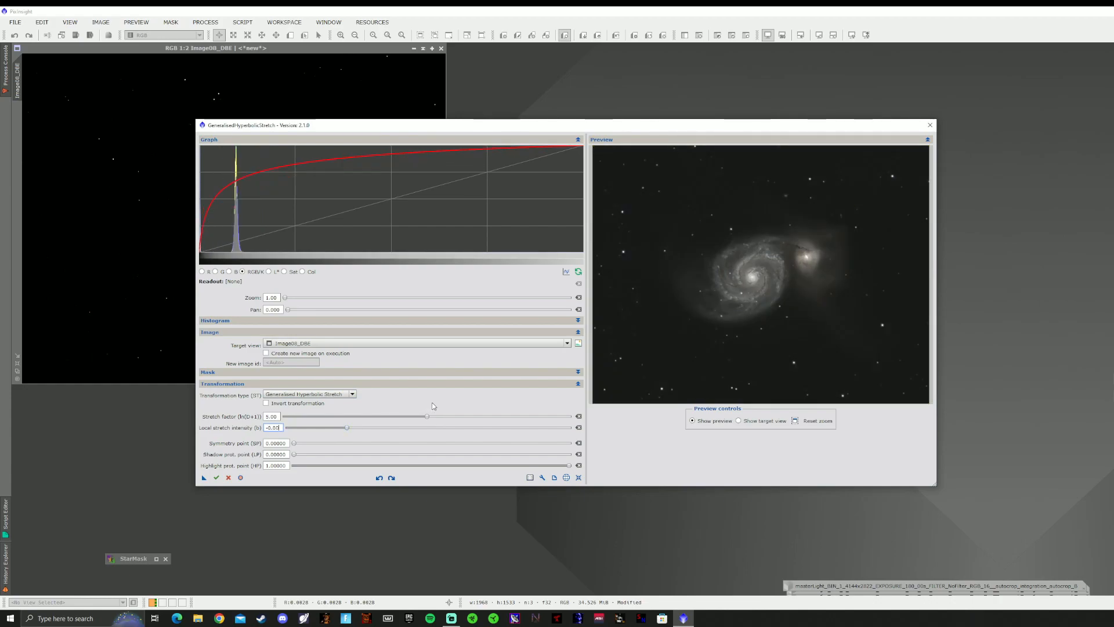
mouse_move(428, 419)
left_mouse_down()
mouse_move(416, 419)
mouse_move(430, 420)
left_mouse_up()
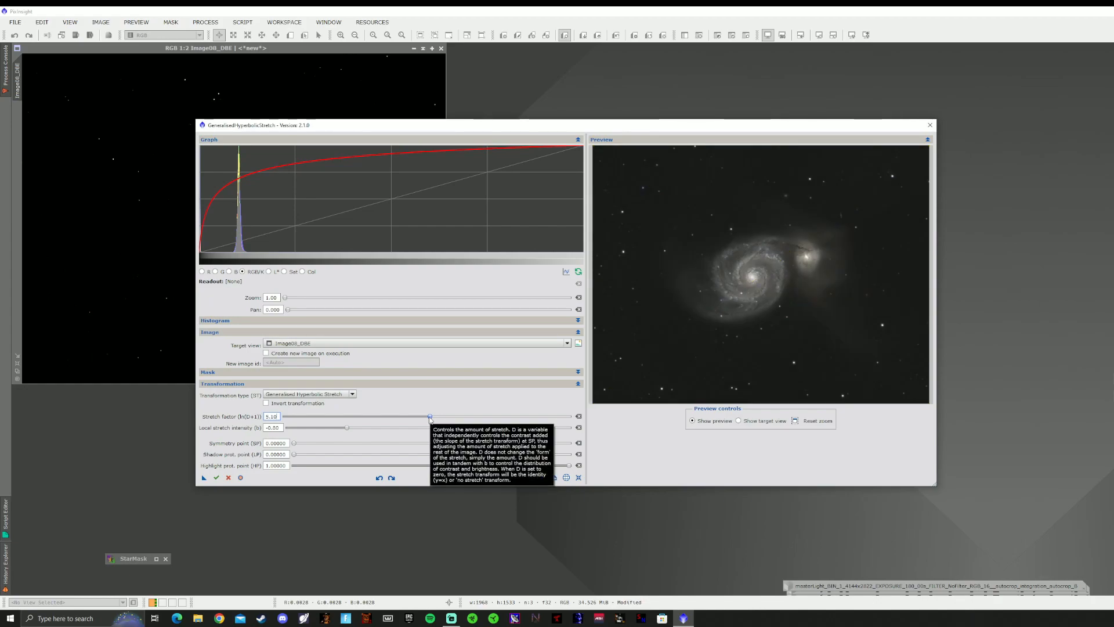
left_click(430, 418)
left_click_drag(430, 421, 428, 420)
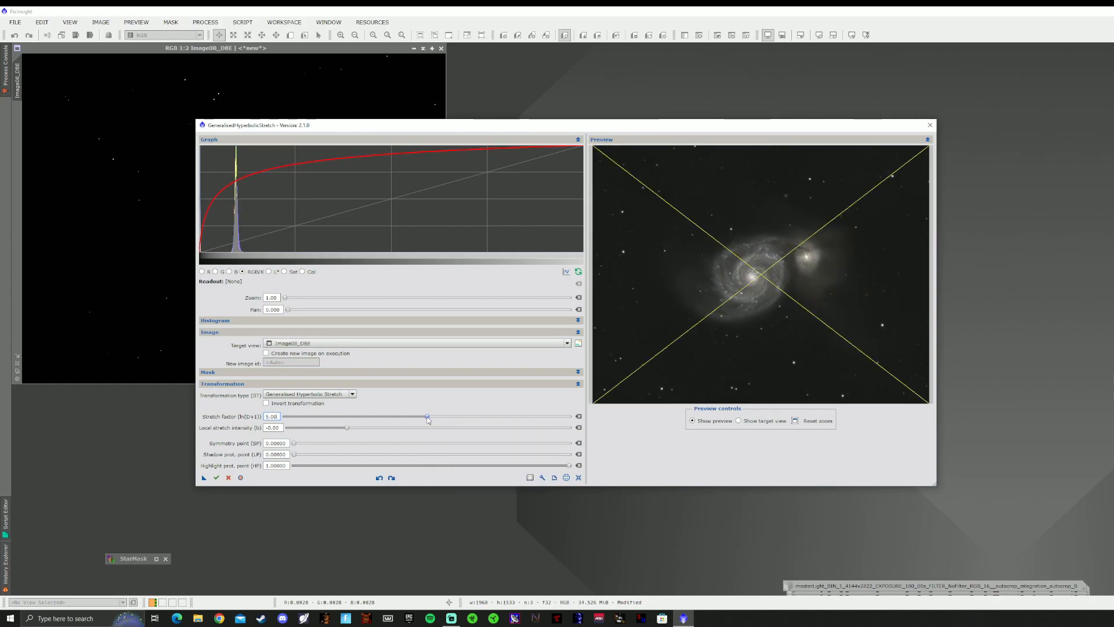
- Apply the hyperbolic stretch to Image08_DBE and close the GeneralisedHyperbolicStretch script
left_click(216, 477)
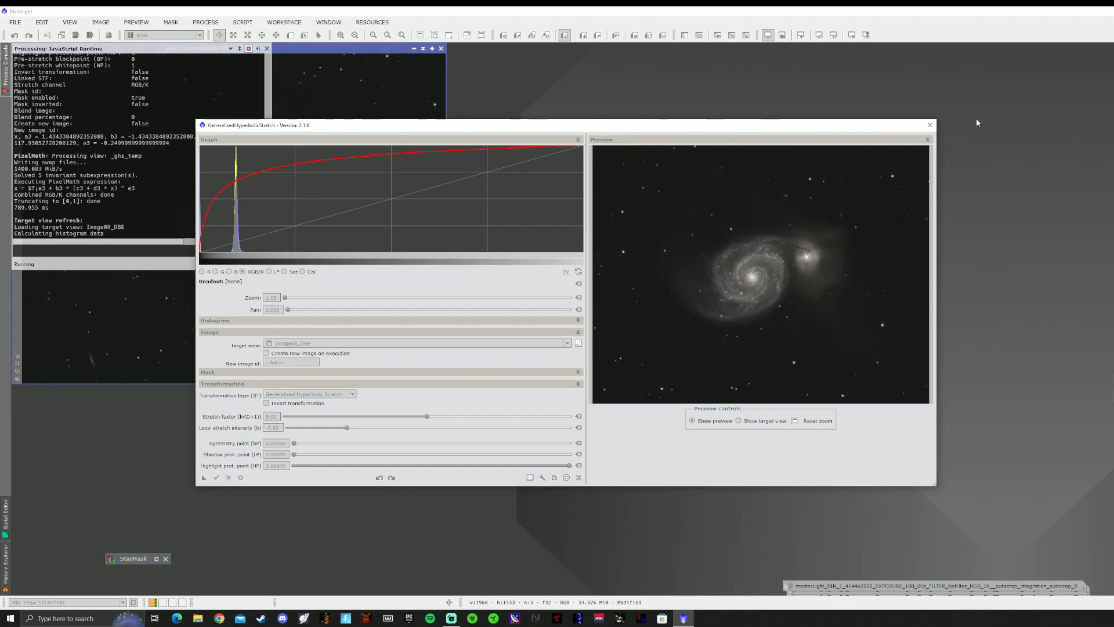
left_click(930, 125)
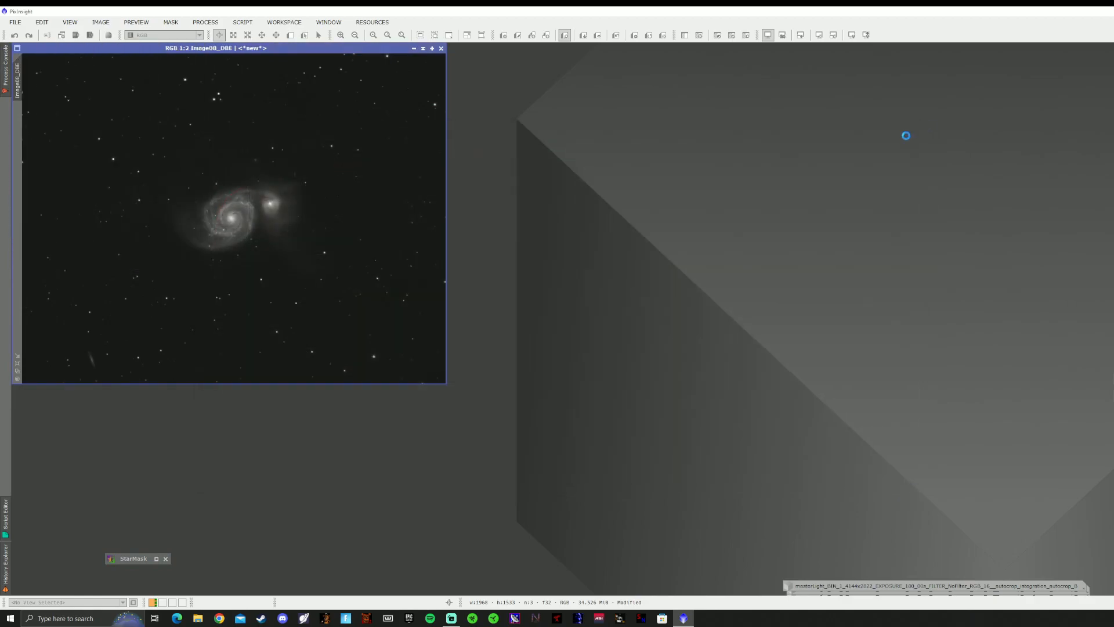
left_click(758, 323)
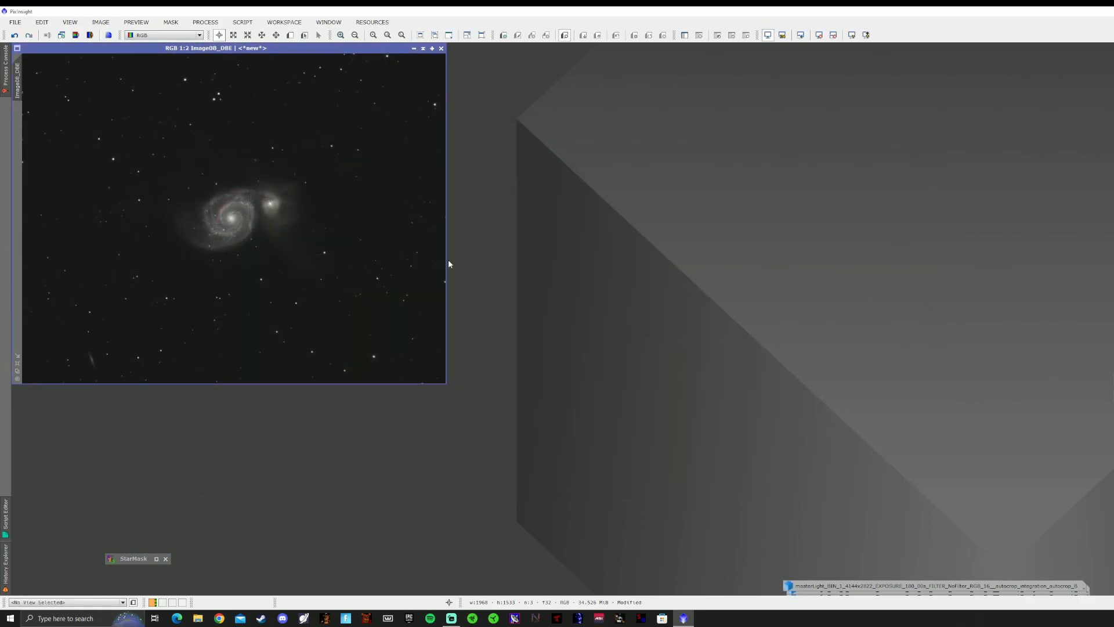
- Examine the stretched image's galaxy core, spiral arms and whole star field, moving its window nearer the workspace centre
scroll(212, 208, "up", 2)
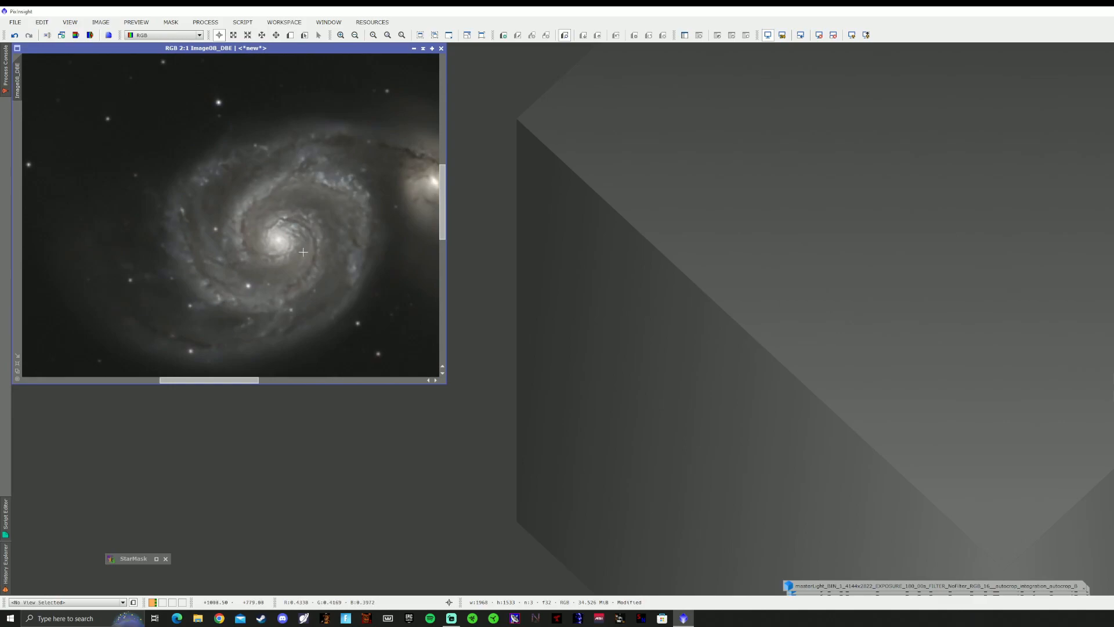
scroll(303, 252, "up", 10)
scroll(208, 188, "down", 8)
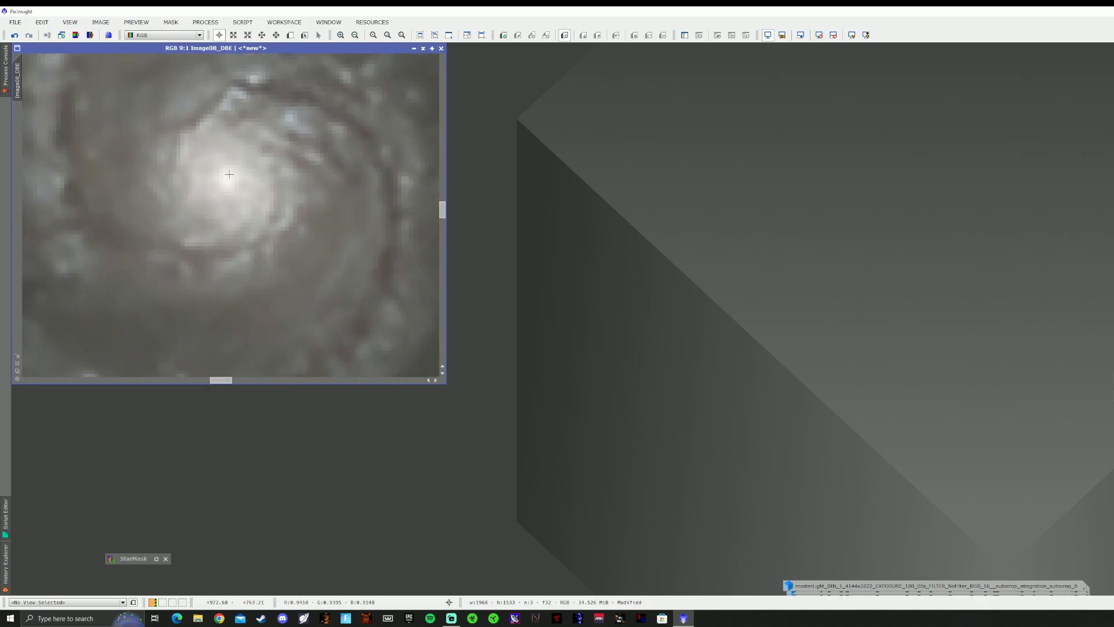
scroll(229, 174, "down", 10)
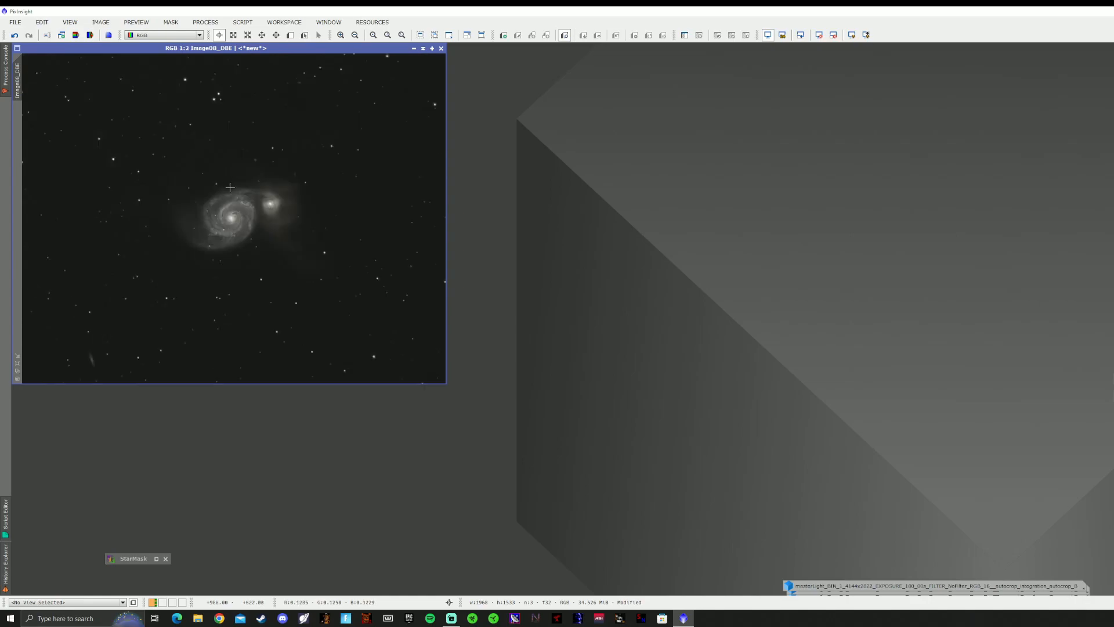
right_click(276, 73)
left_click(321, 268)
scroll(357, 260, "up", 1)
scroll(357, 262, "down", 1)
scroll(365, 268, "up", 2)
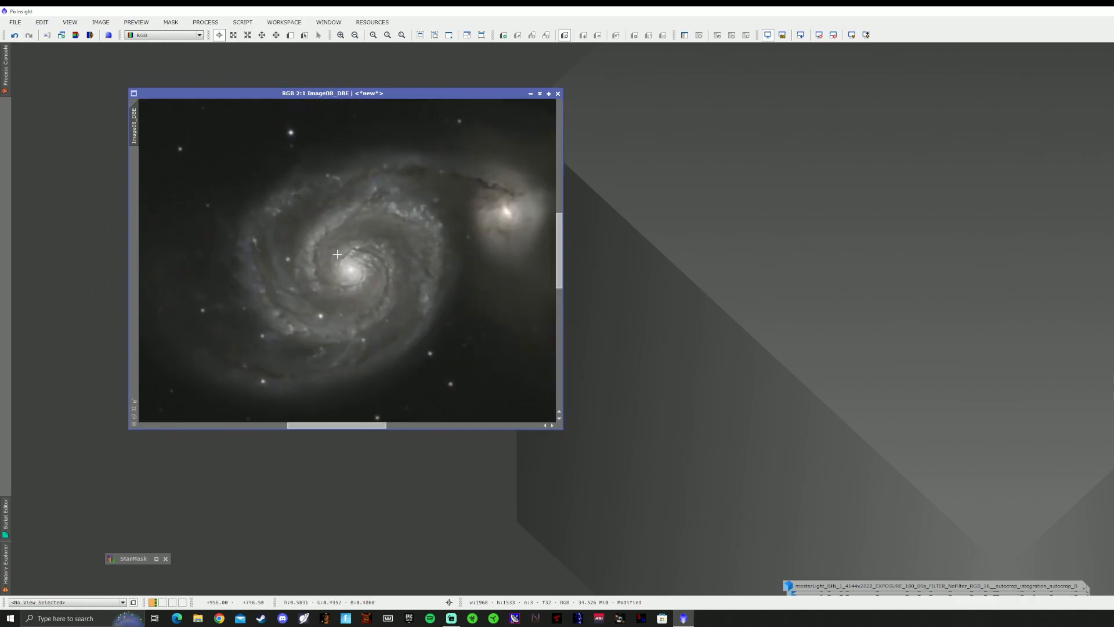
scroll(339, 253, "down", 2)
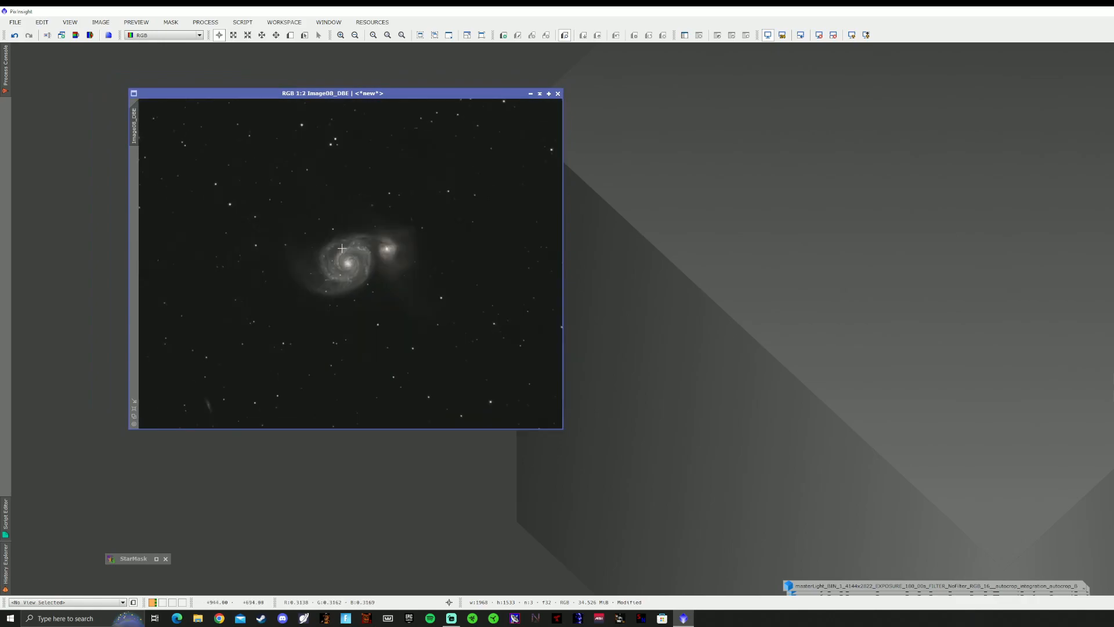
scroll(362, 245, "up", 2)
scroll(355, 258, "down", 3)
scroll(355, 258, "up", 1)
- Open CurvesTransformation with a real-time preview and try an extreme saturation boost with a point near input 0.04, output 1.00
left_click(204, 22)
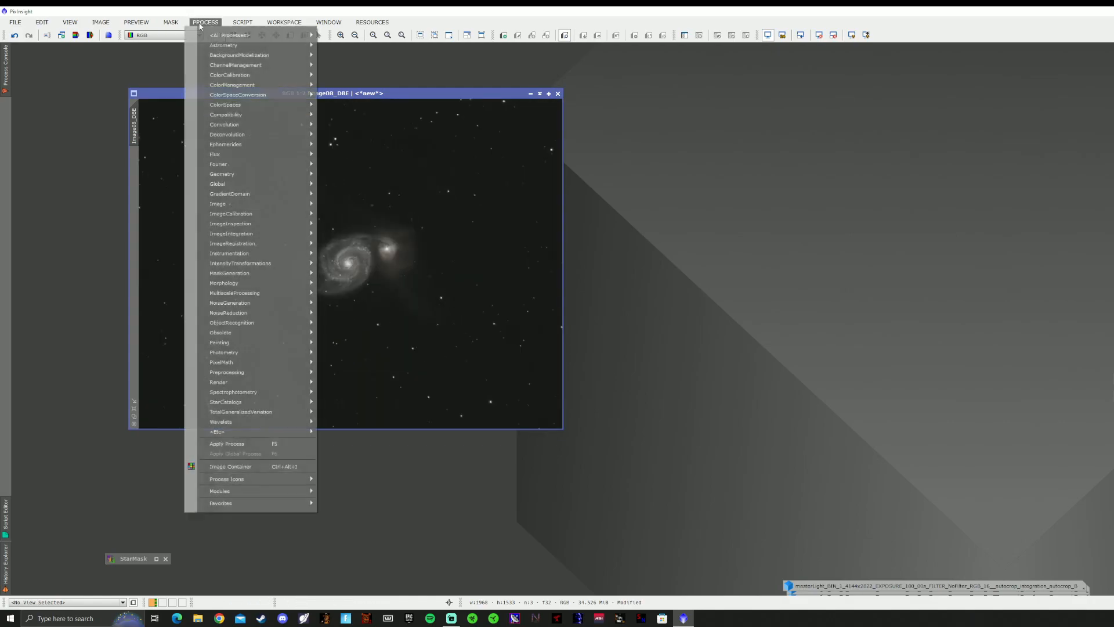
mouse_move(261, 263)
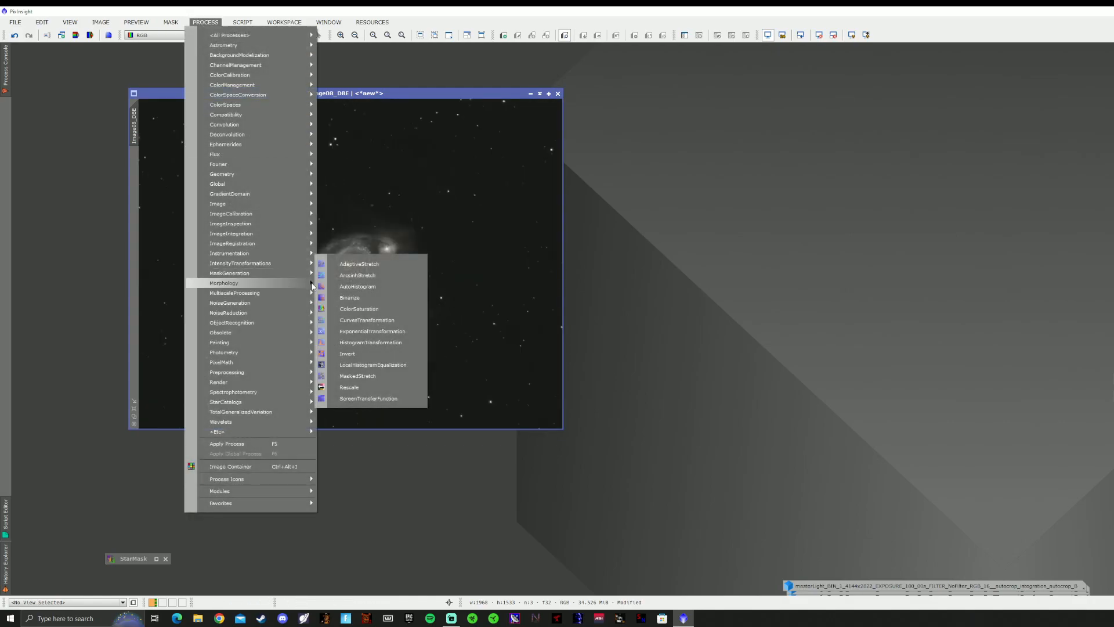
left_click(360, 320)
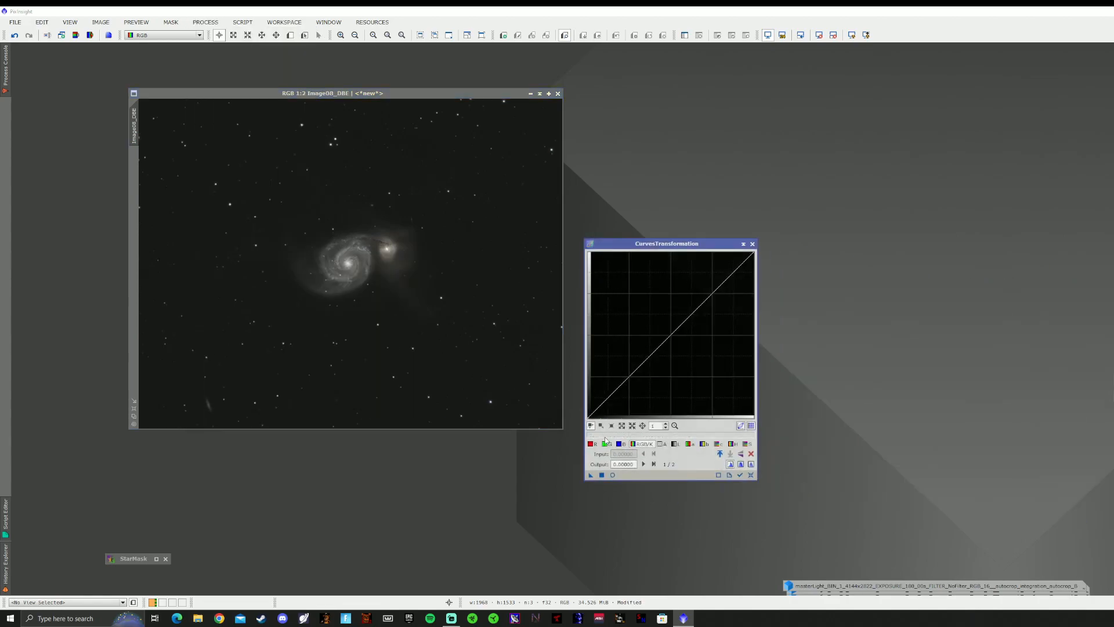
left_click(614, 474)
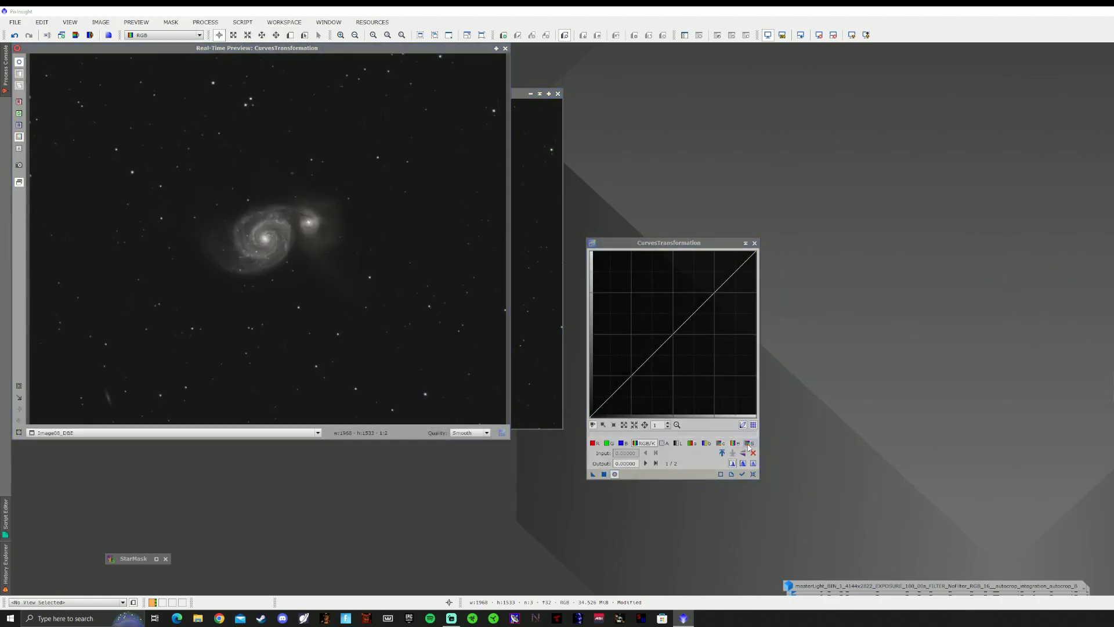
left_click(748, 443)
left_click_drag(698, 321, 596, 251)
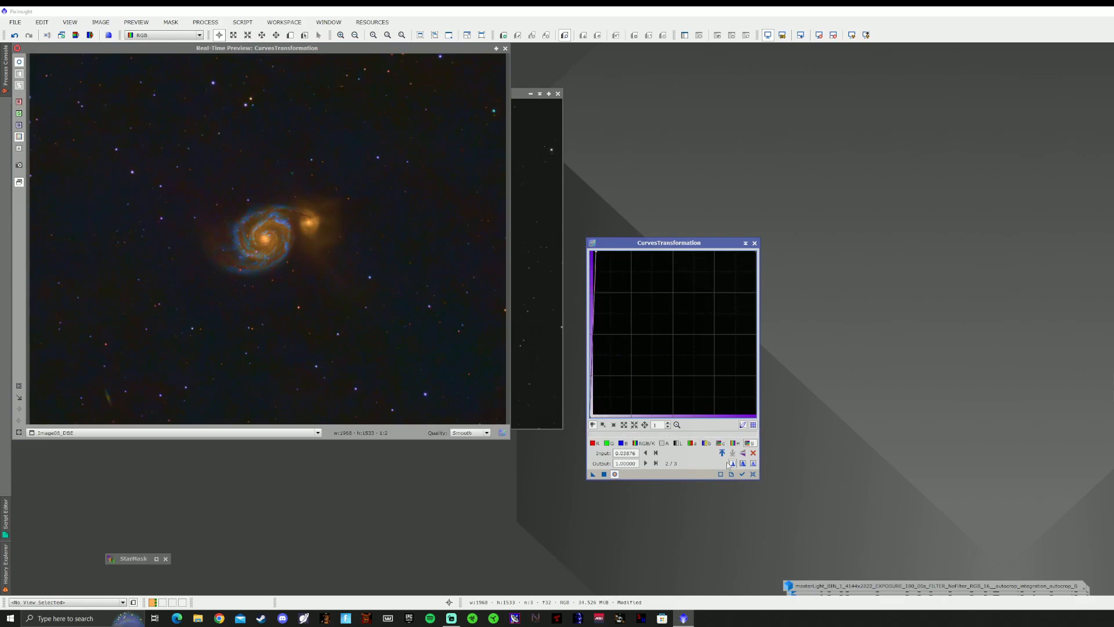
- Reset the curve, try a saturation point near input 0.14 and output 0.72, and close CurvesTransformation and its preview unapplied
left_click(754, 475)
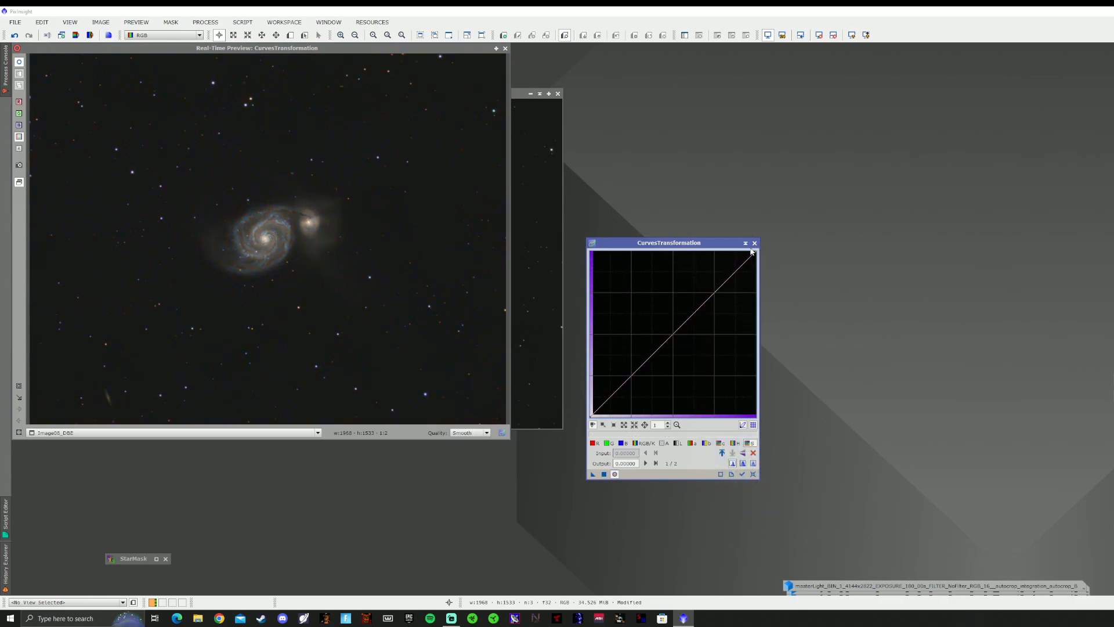
left_click(694, 271)
left_click_drag(651, 324, 613, 297)
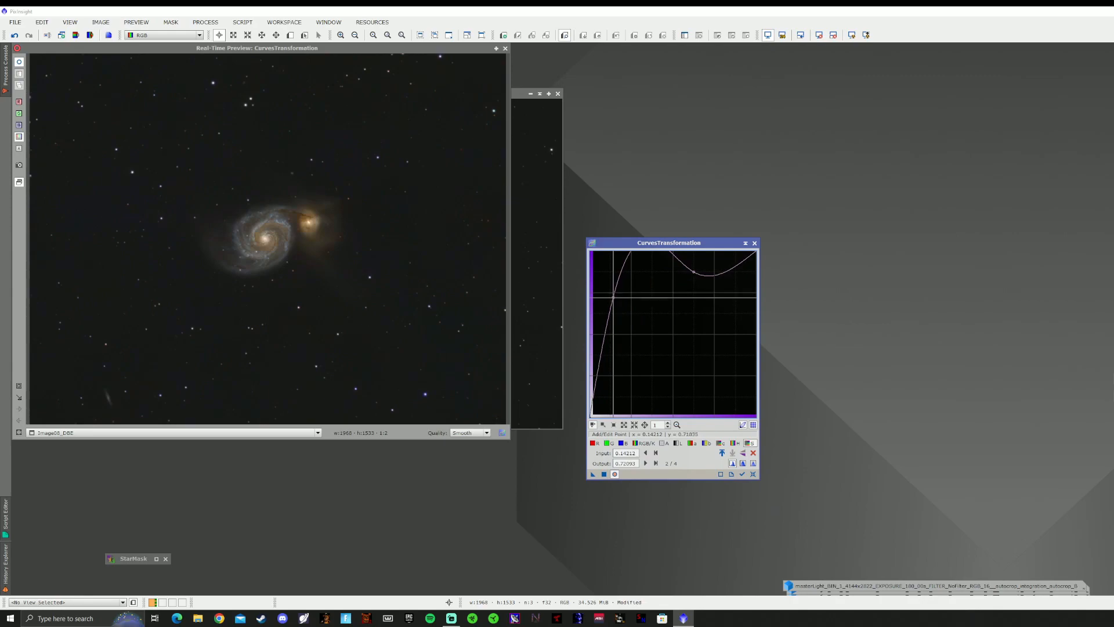
left_click(755, 243)
left_click(505, 48)
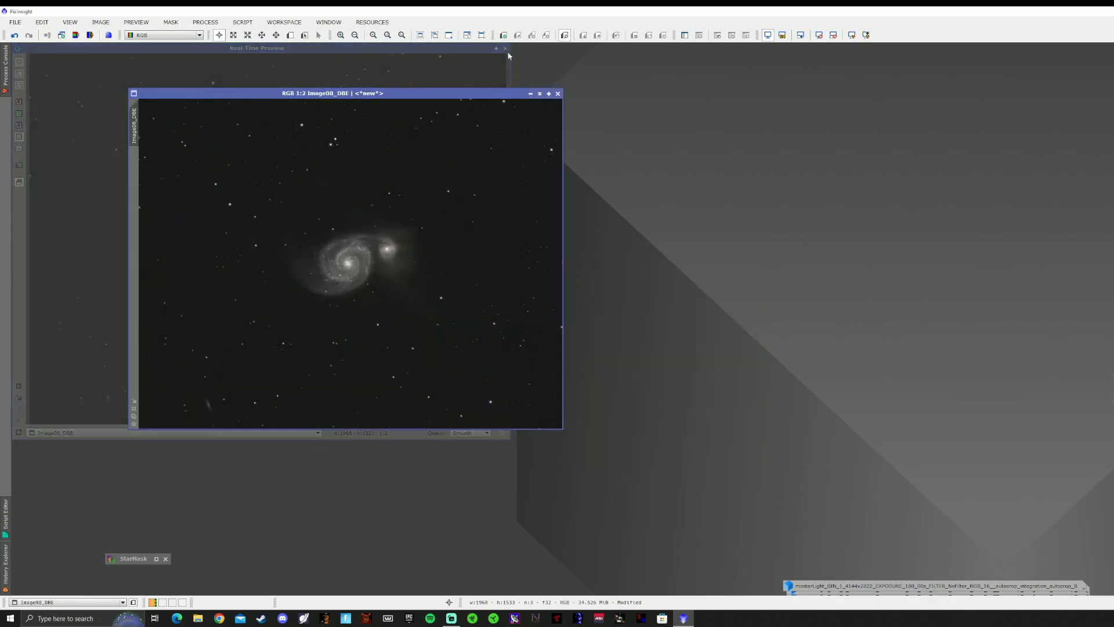
- Open RangeSelection with a real-time preview of Image08_DBE and set the lower limit to 0.12, comparing the selection with the image
scroll(349, 241, "up", 1)
scroll(348, 239, "down", 2)
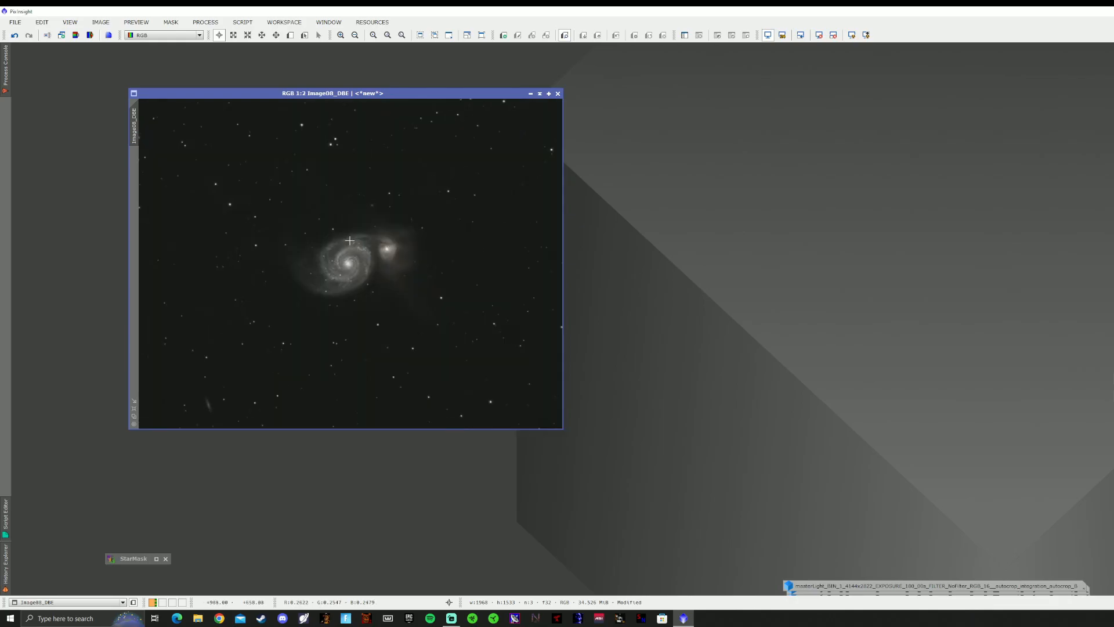
scroll(345, 227, "up", 1)
left_click(207, 23)
mouse_move(232, 35)
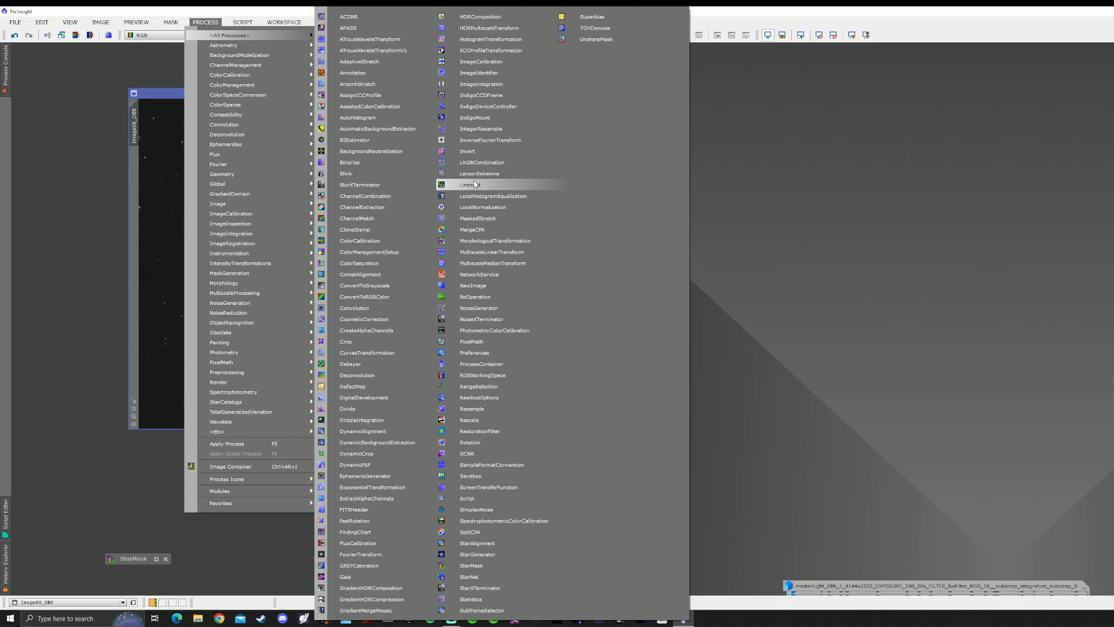
left_click(500, 386)
left_click_drag(937, 190, 722, 195)
left_click(657, 258)
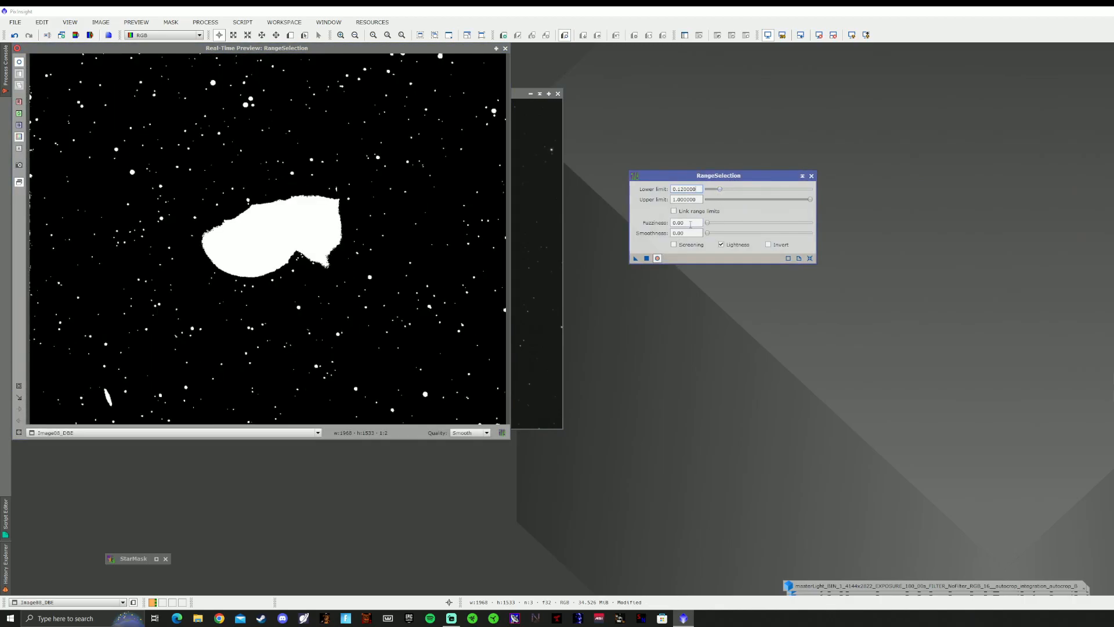
left_click(658, 258)
left_click(658, 259)
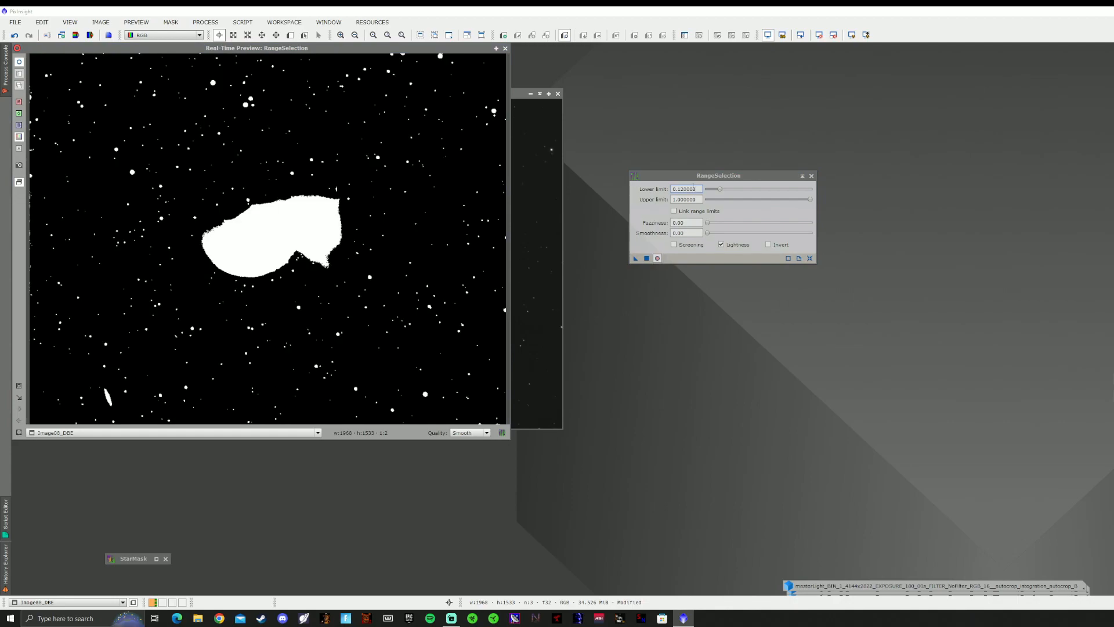
- Try a lower limit of 0.14 and compare the selected galaxy area with the original image
left_click_drag(721, 193, 723, 194)
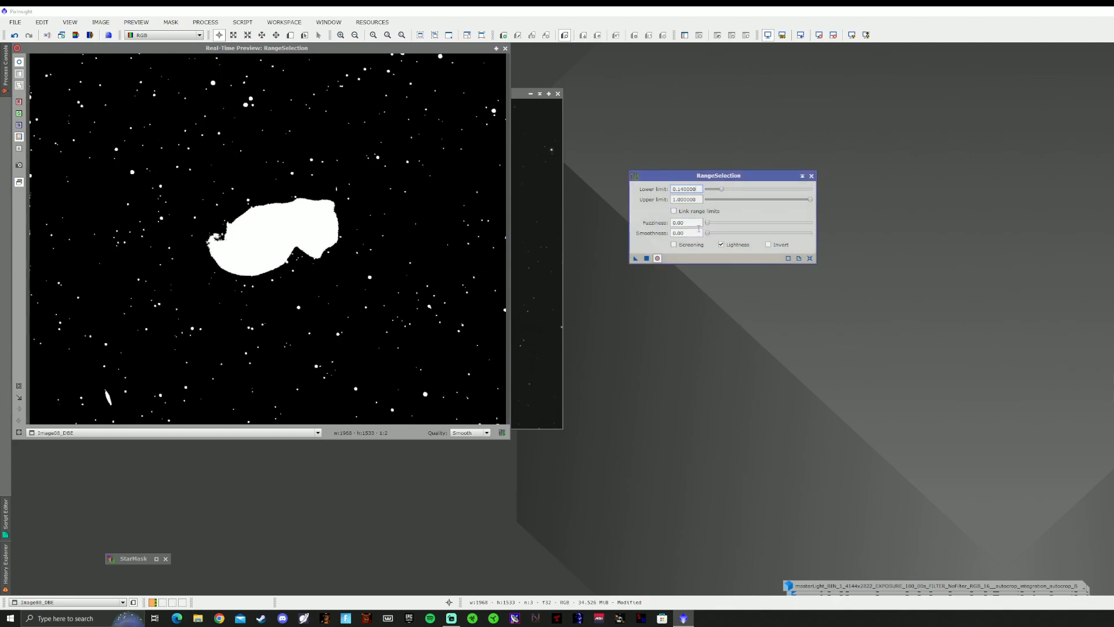
left_click(658, 258)
left_click(658, 258)
left_click(659, 259)
left_click(659, 258)
left_click(658, 258)
left_click(657, 259)
- Set the range selection's lower limit to 0.10, fuzziness to 0.03 and smoothness to 3.00
left_click_drag(723, 188, 709, 227)
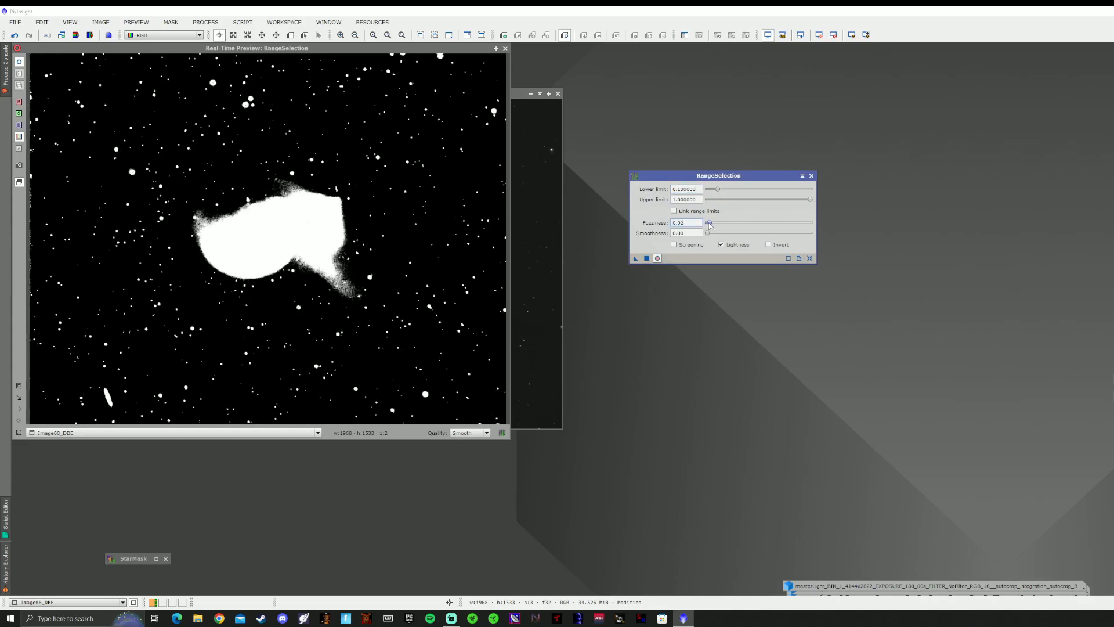
left_click_drag(709, 225, 711, 234)
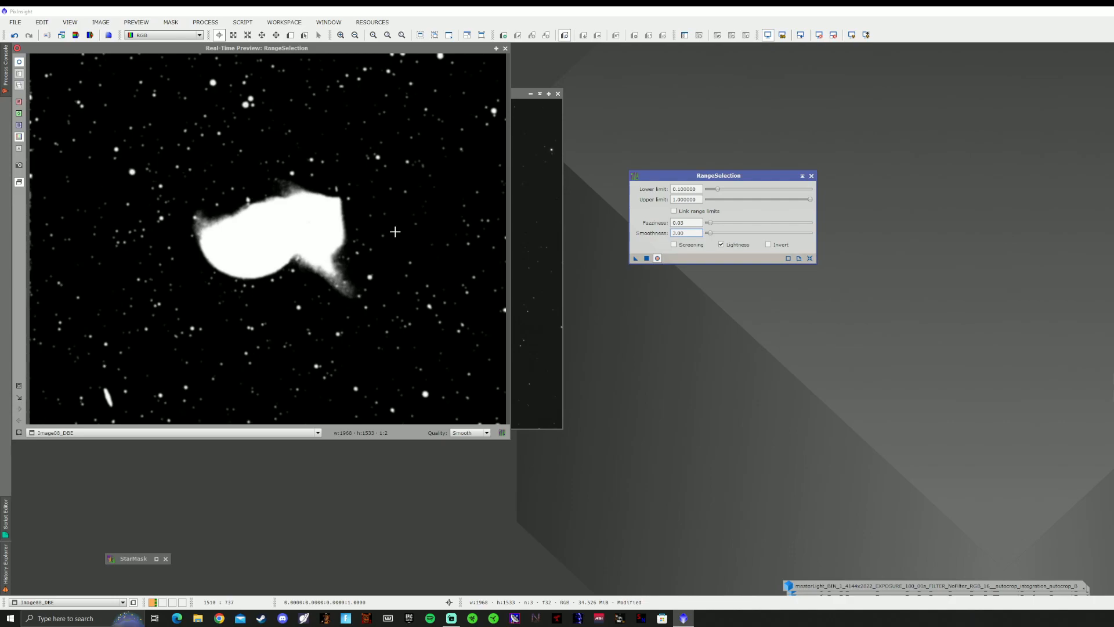
left_click(718, 190)
left_click_drag(718, 191, 718, 191)
- Generate the range mask, close the real-time preview and inspect the new mask image
left_click(647, 259)
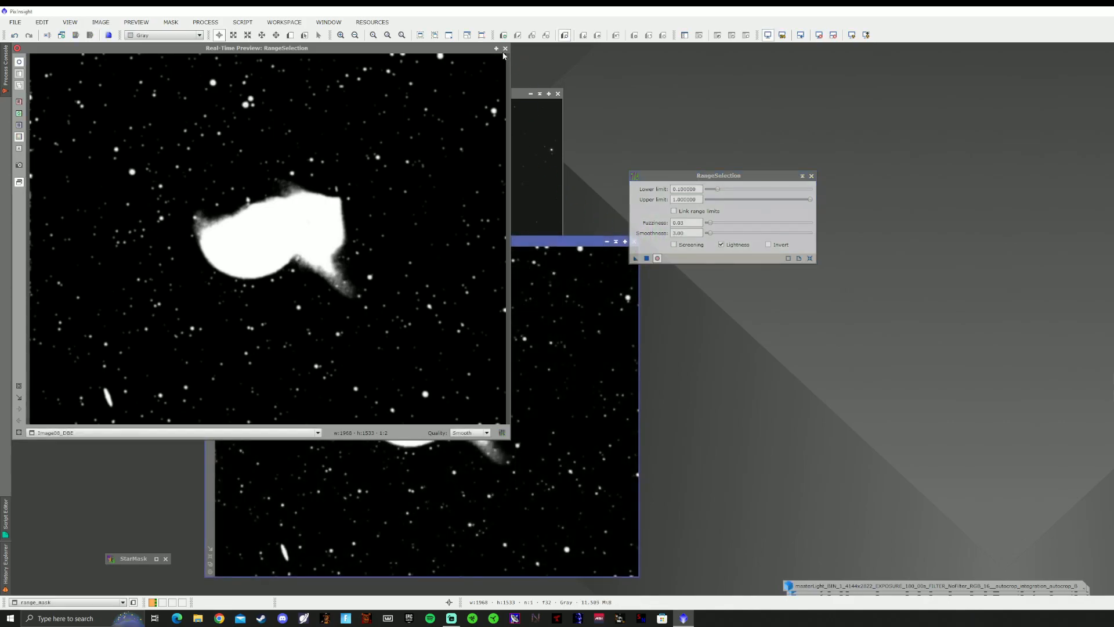
left_click(505, 49)
scroll(412, 278, "up", 3)
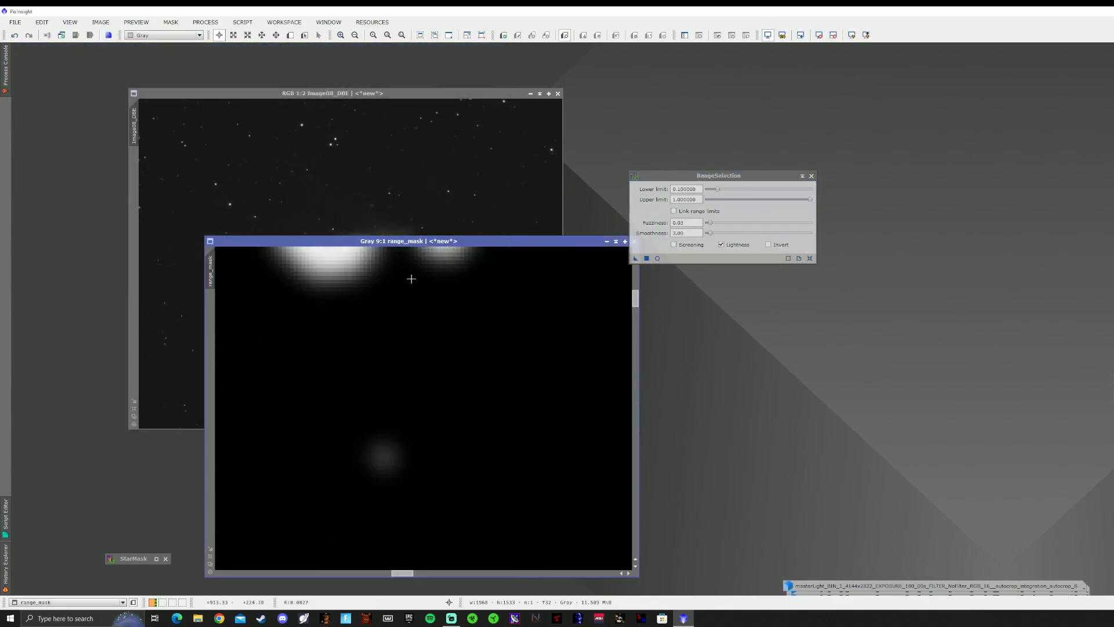
scroll(411, 279, "down", 2)
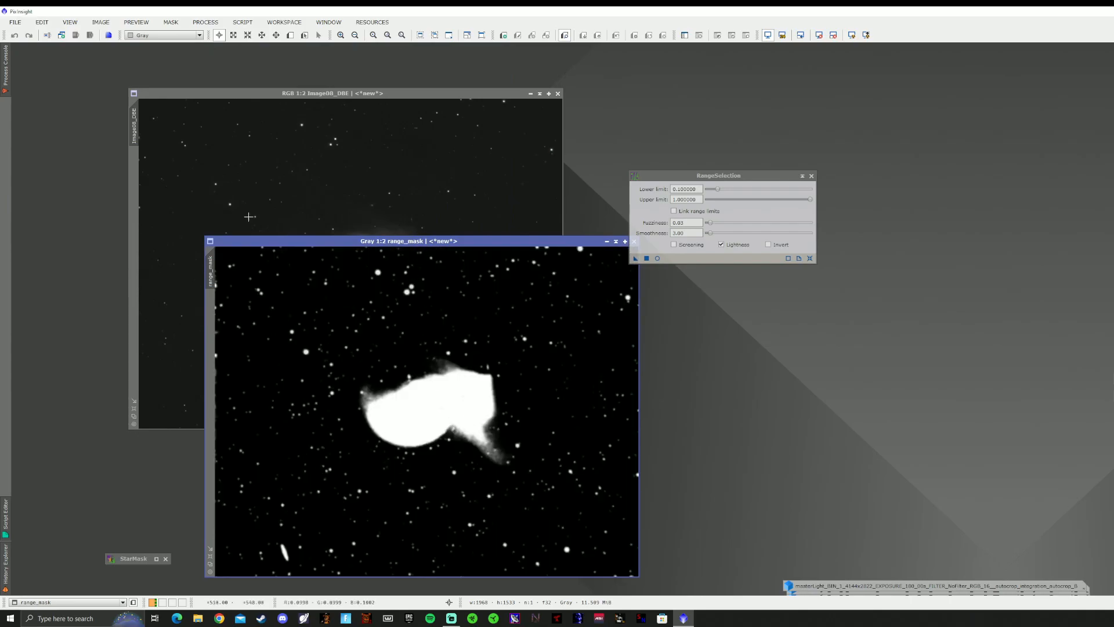
- Apply range_mask to Image08_DBE, minimise the mask window beside the image, and check which areas around the galaxy are protected
left_click_drag(211, 268, 137, 231)
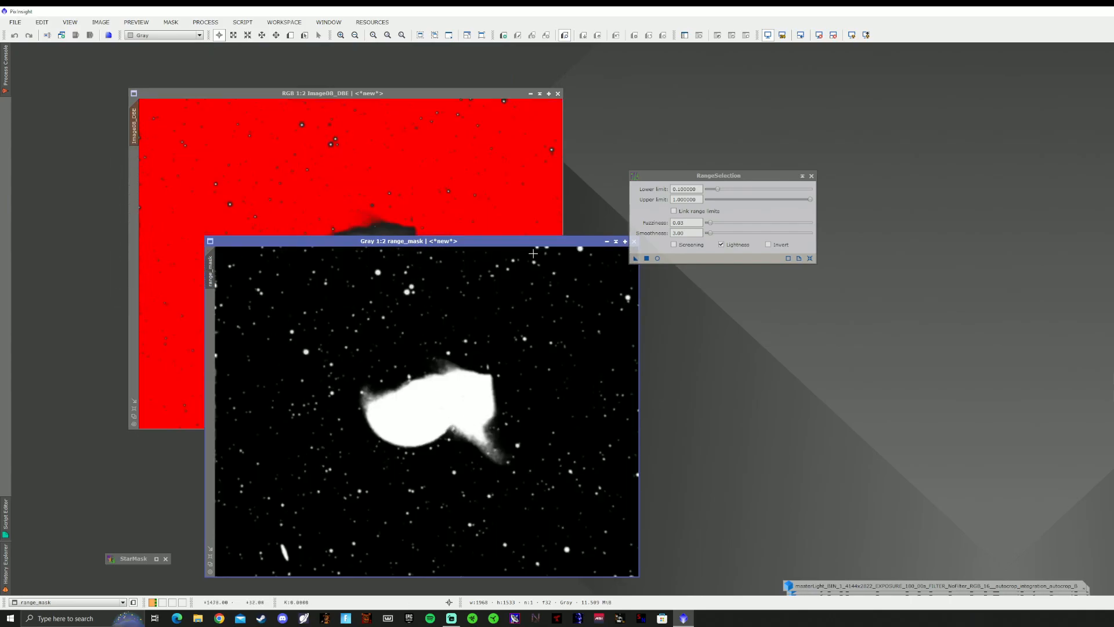
left_click(606, 241)
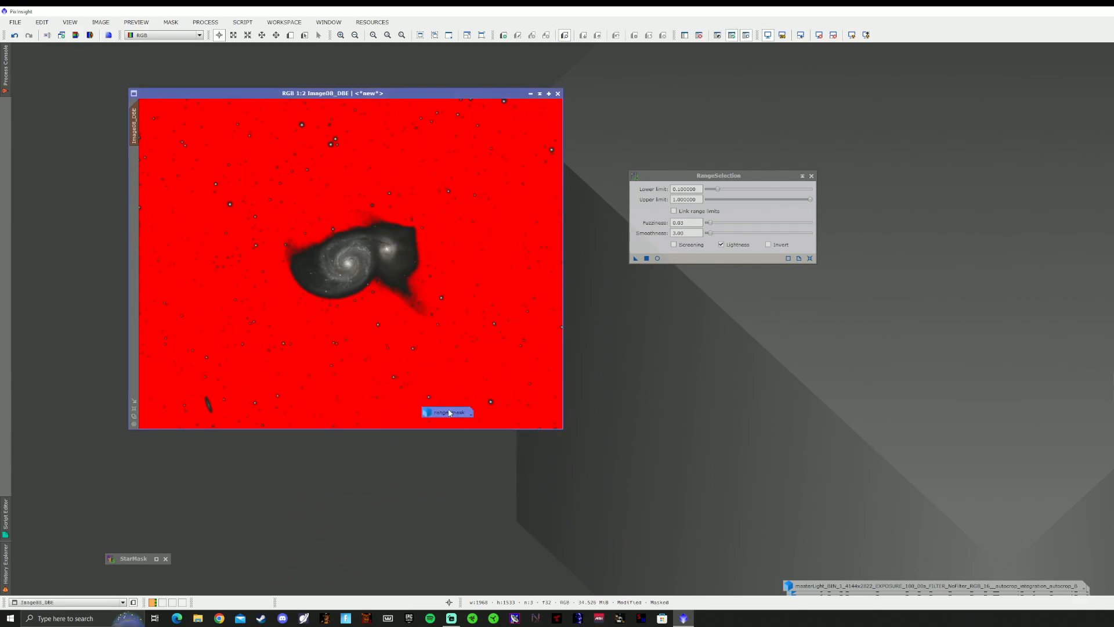
left_click_drag(443, 410, 630, 403)
scroll(377, 257, "up", 3)
scroll(377, 257, "down", 2)
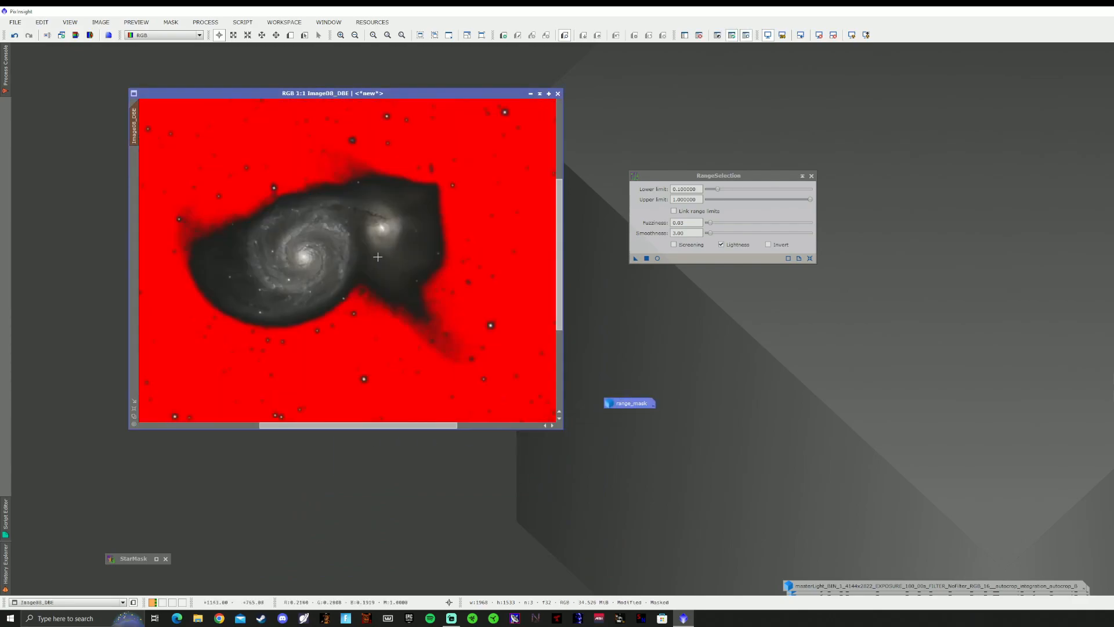
scroll(380, 253, "down", 1)
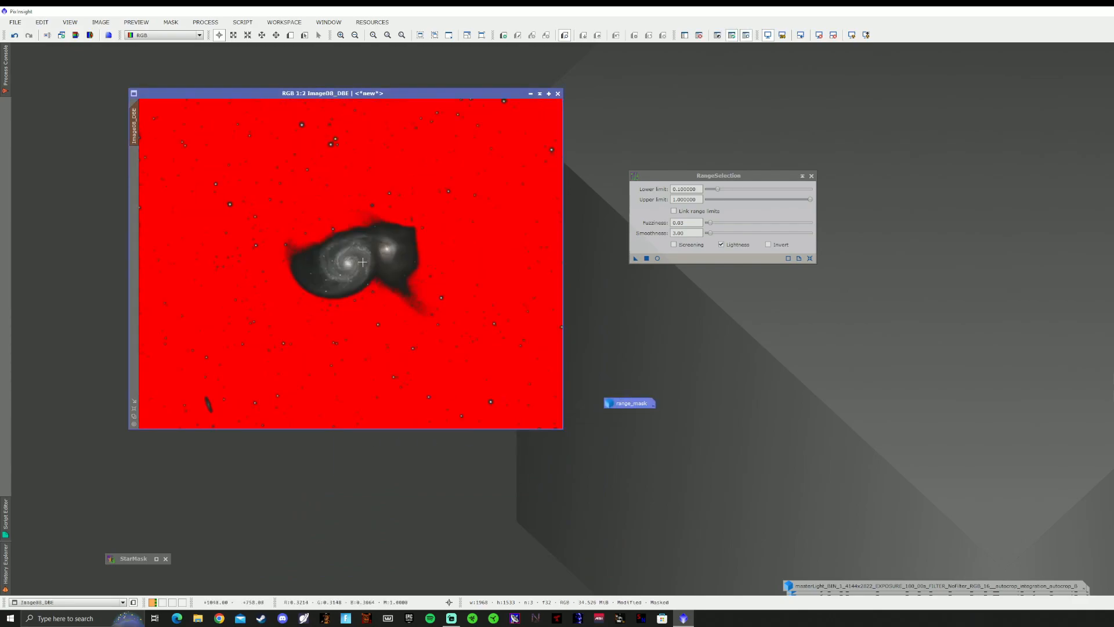
- Hide the red mask overlay on Image08_DBE while keeping the mask active, and close RangeSelection
scroll(356, 262, "up", 2)
scroll(348, 260, "down", 2)
scroll(347, 259, "down", 1)
scroll(347, 259, "up", 1)
left_click(171, 22)
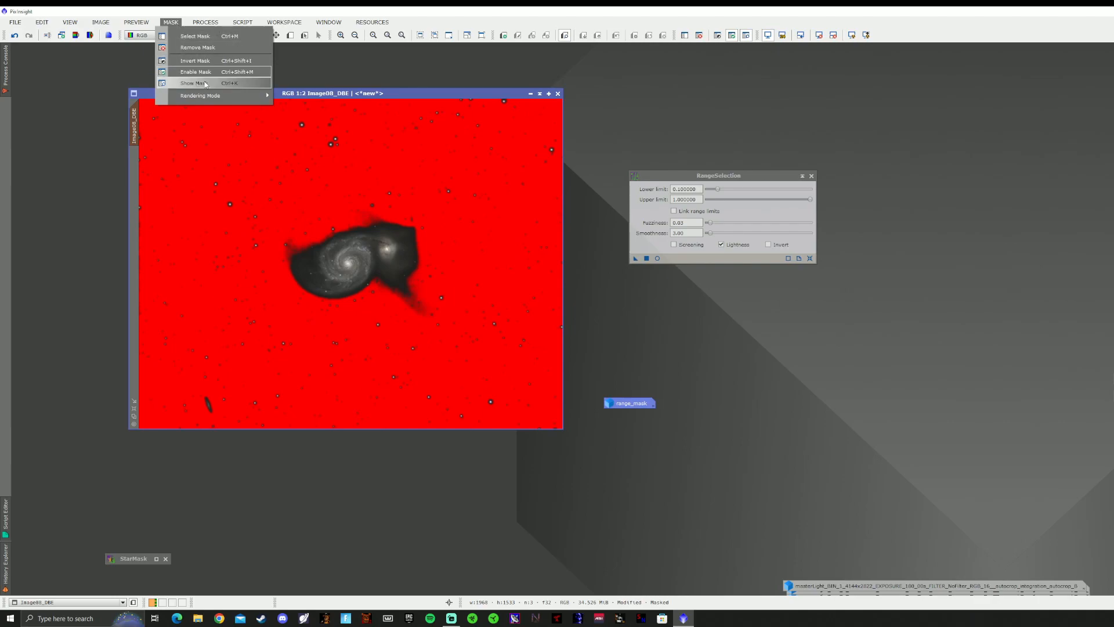
left_click(204, 84)
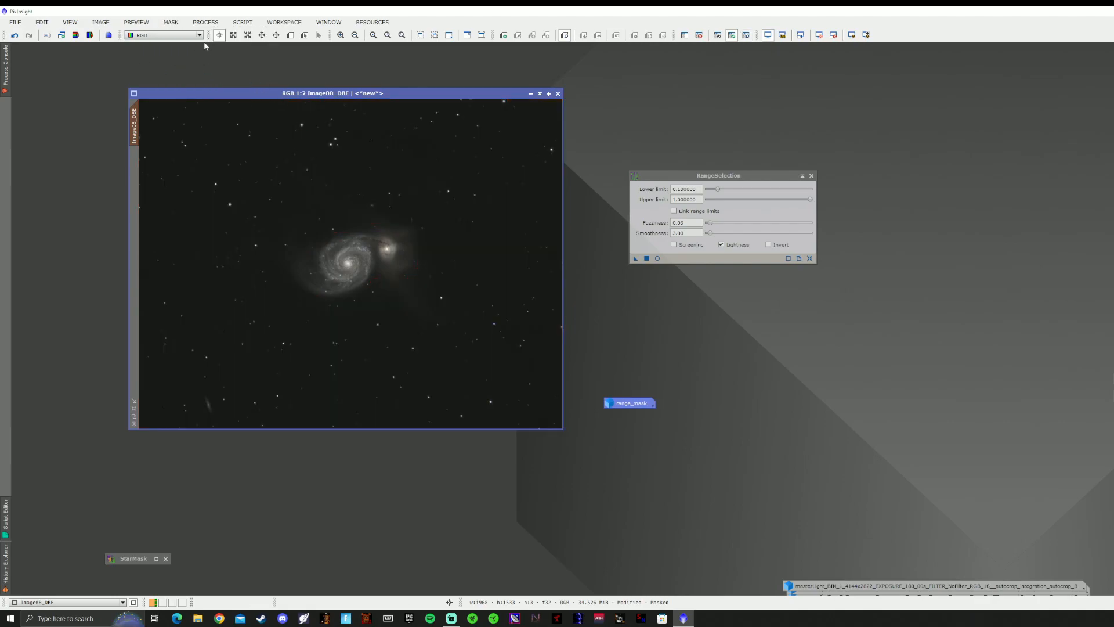
left_click(811, 176)
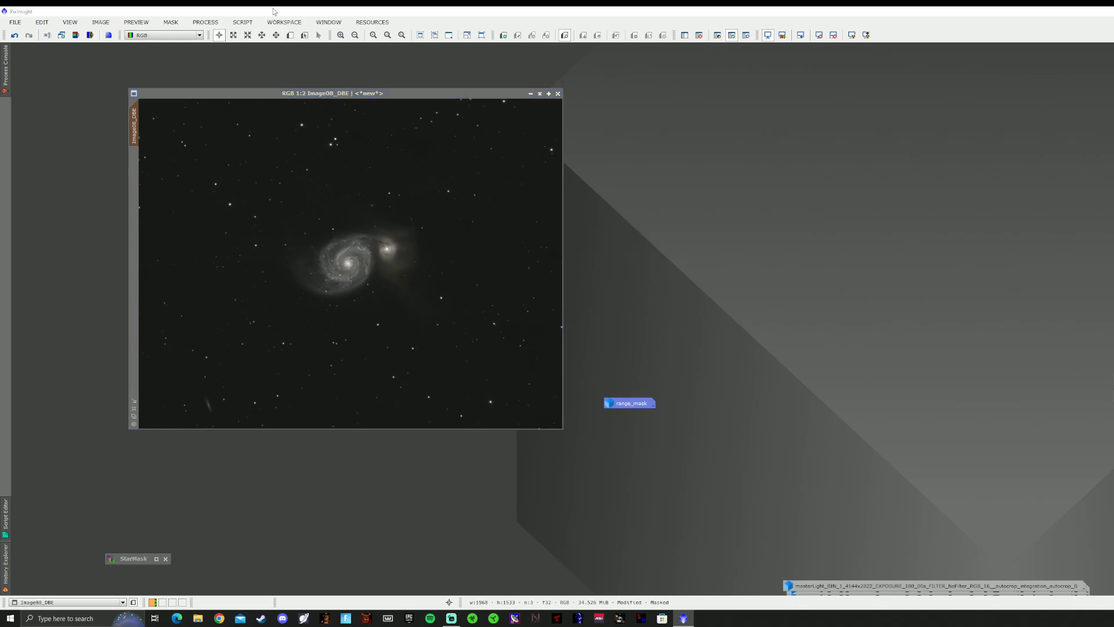
- Open the LocalHistogramEqualization process and place its window beside the galaxy image
left_click(206, 22)
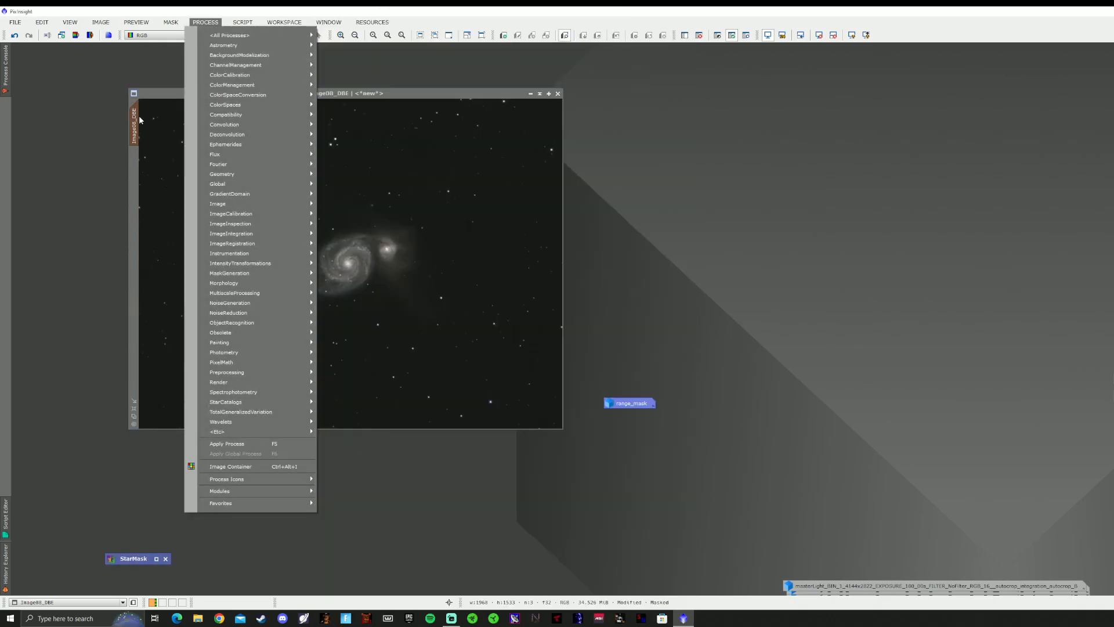
left_click(146, 109)
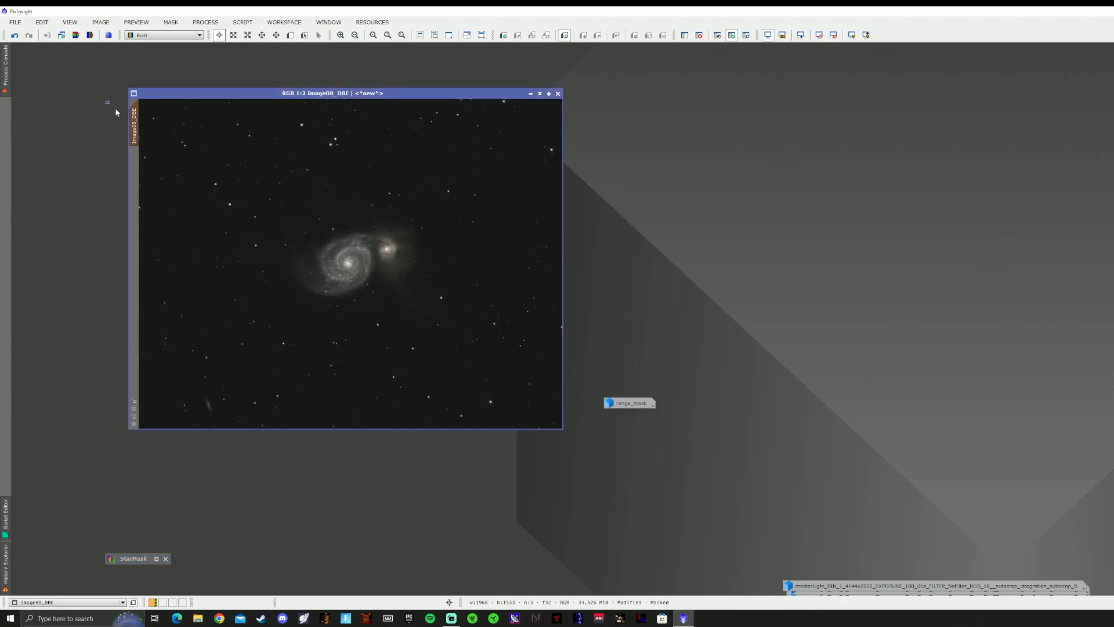
mouse_move(137, 116)
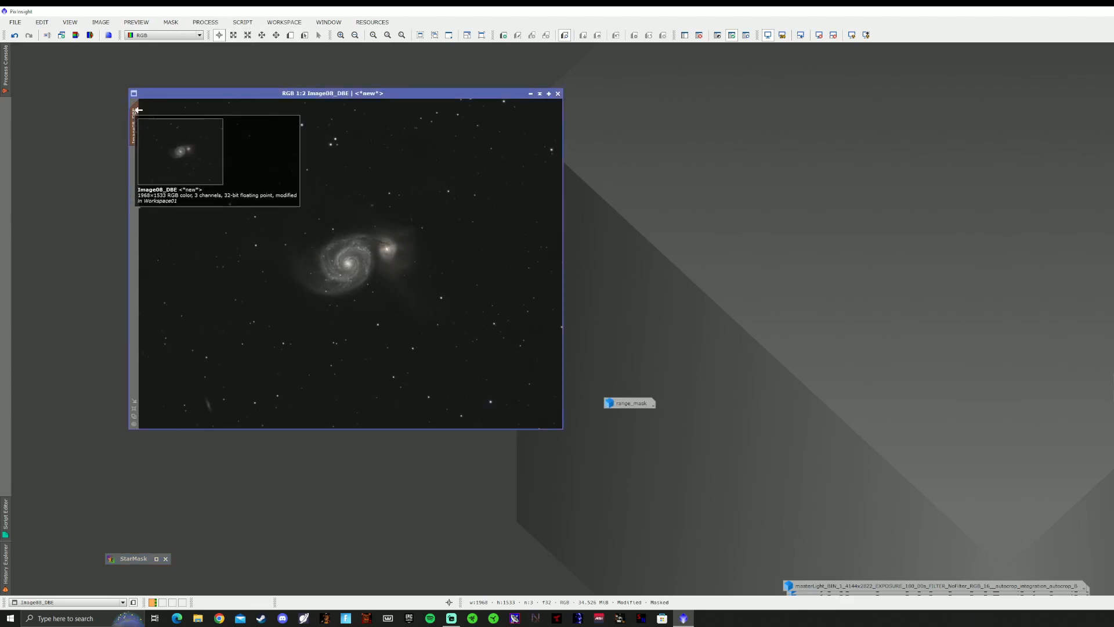
left_click(210, 23)
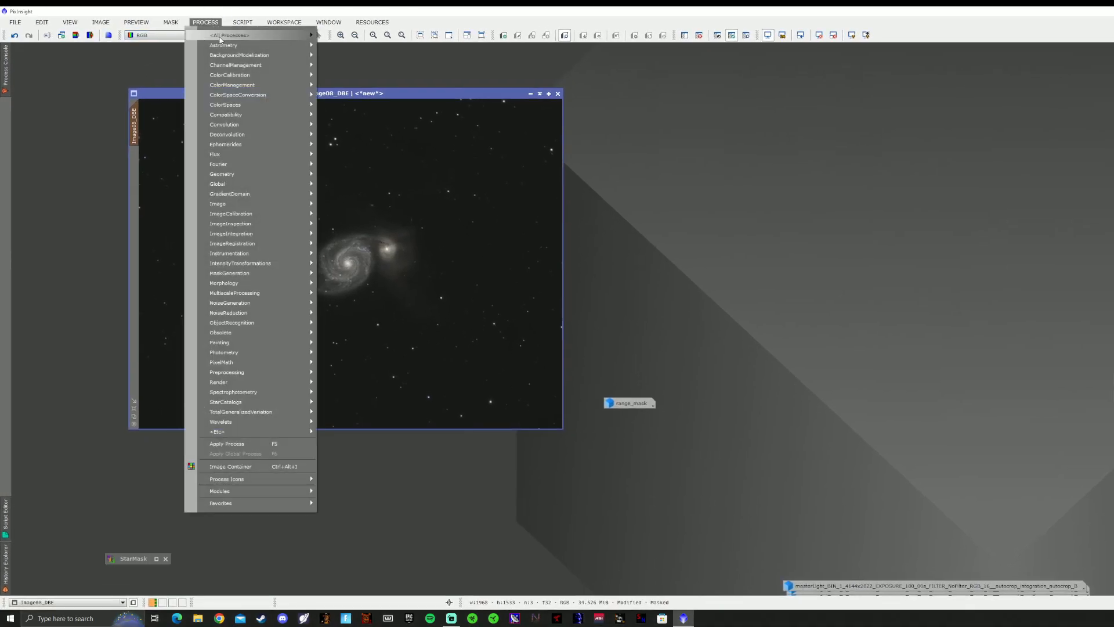
mouse_move(232, 35)
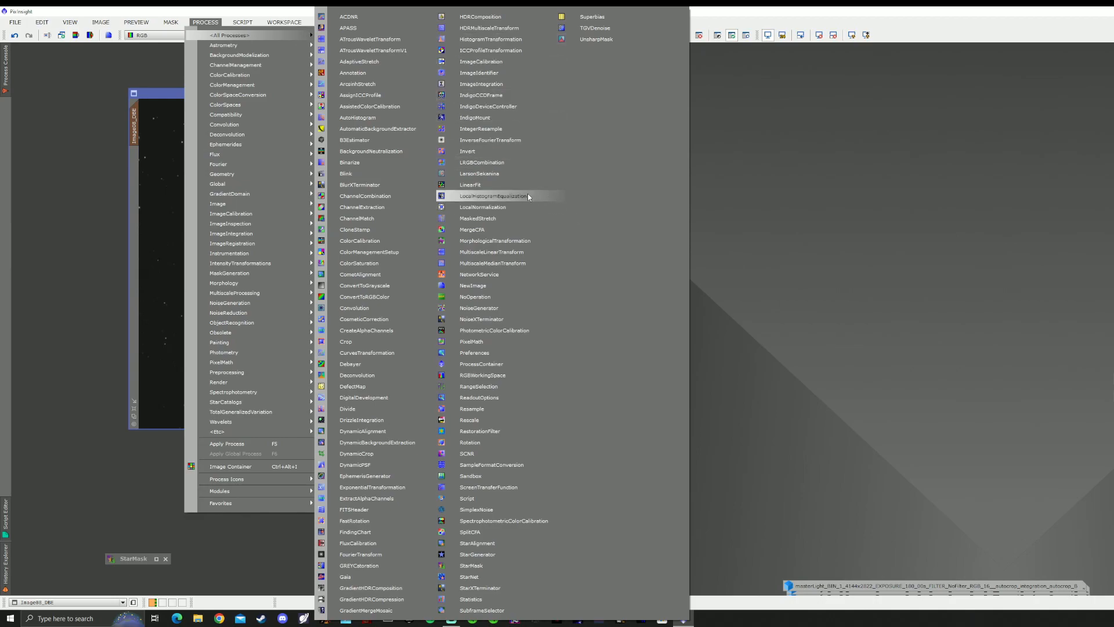
left_click(494, 196)
left_click_drag(945, 377, 649, 294)
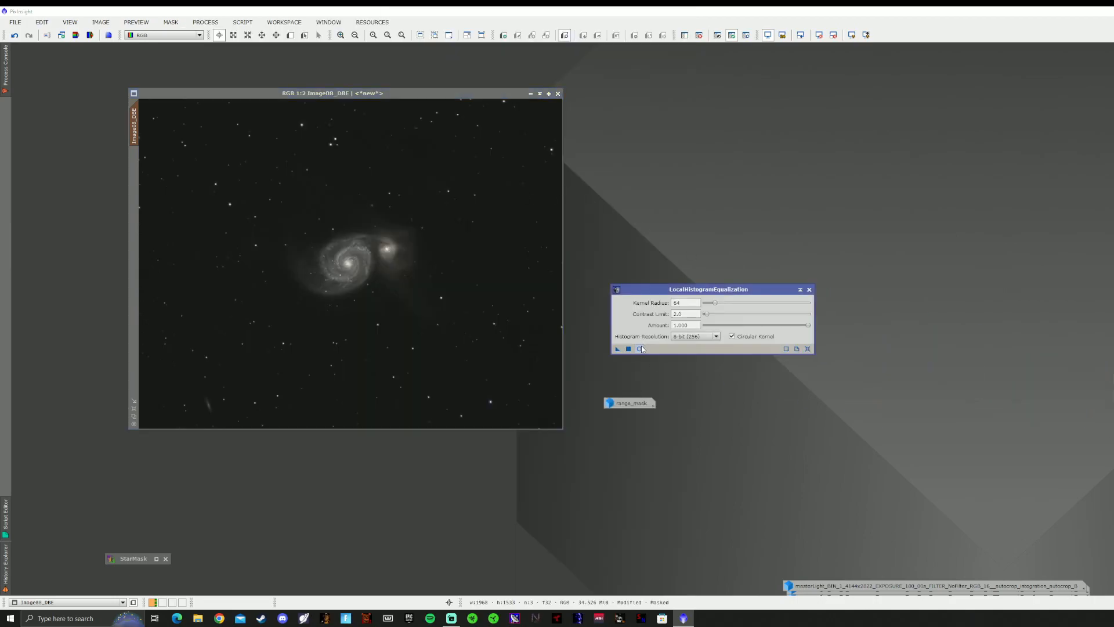
- Start a real-time preview and set the contrast limit to 1.5 and the amount to 0.220
left_click(640, 349)
left_click_drag(707, 314, 705, 314)
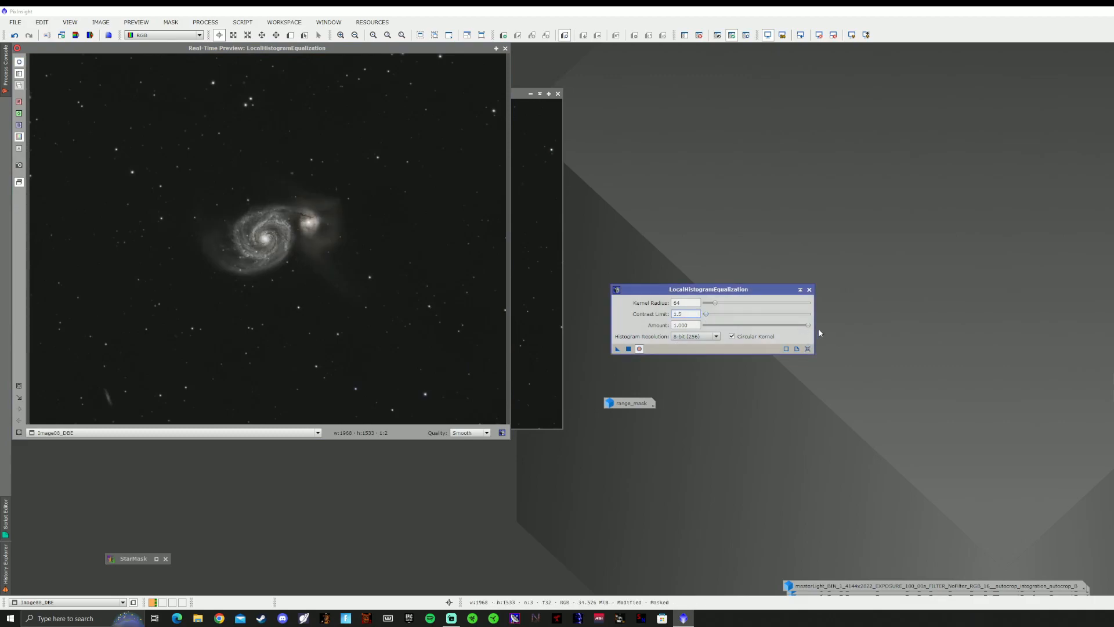
left_click_drag(808, 325, 728, 329)
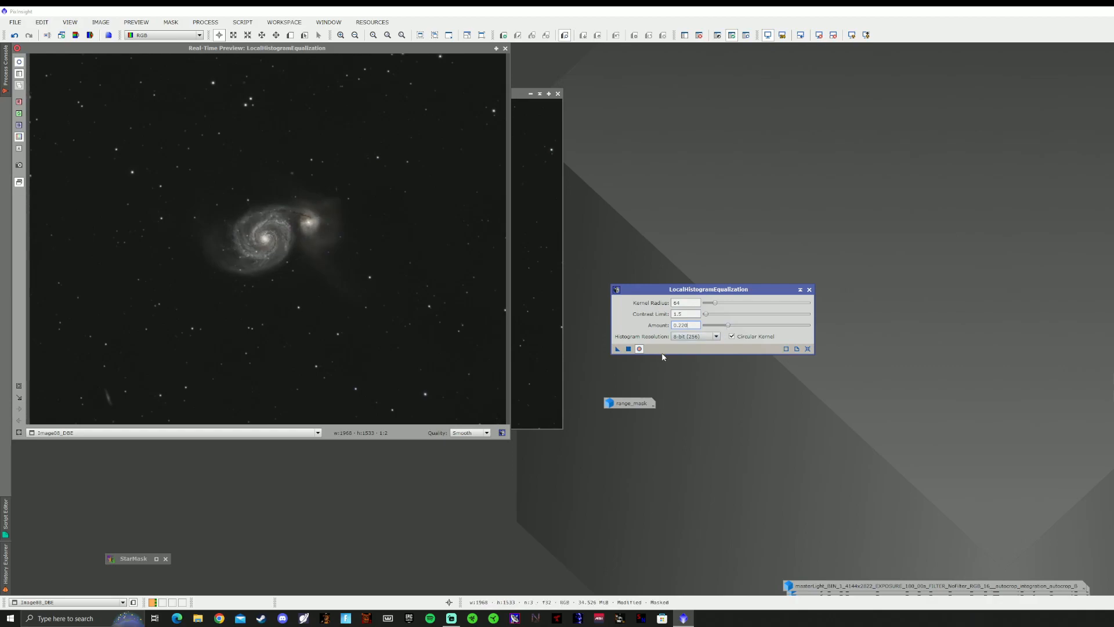
- Switch the real-time preview off and on to compare the galaxy with and without local histogram equalization
left_click(640, 350)
left_click(641, 349)
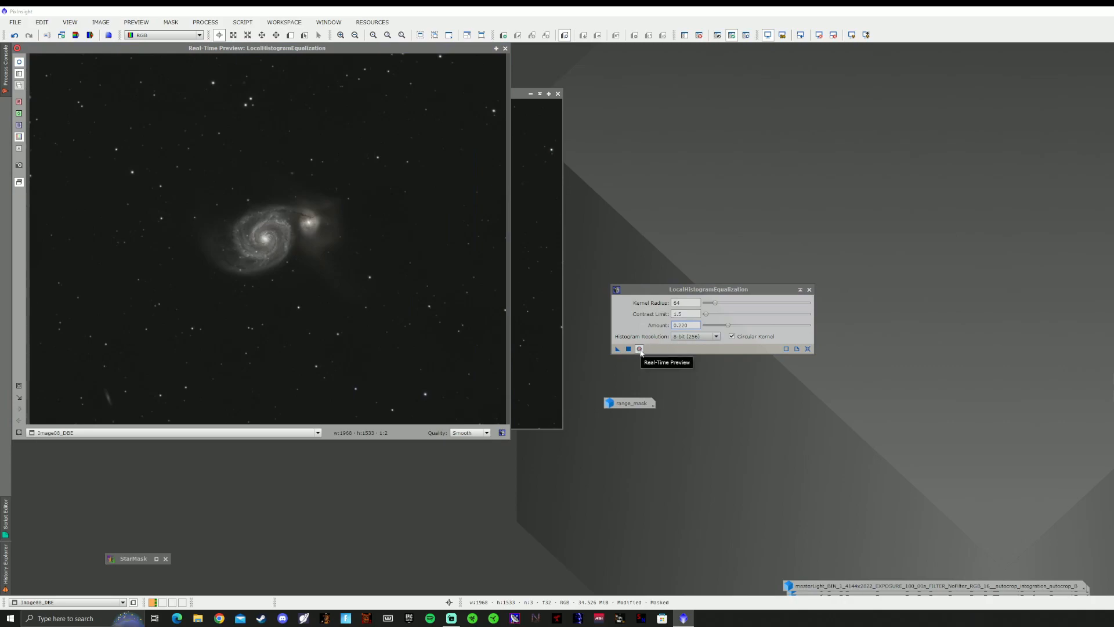
left_click(640, 350)
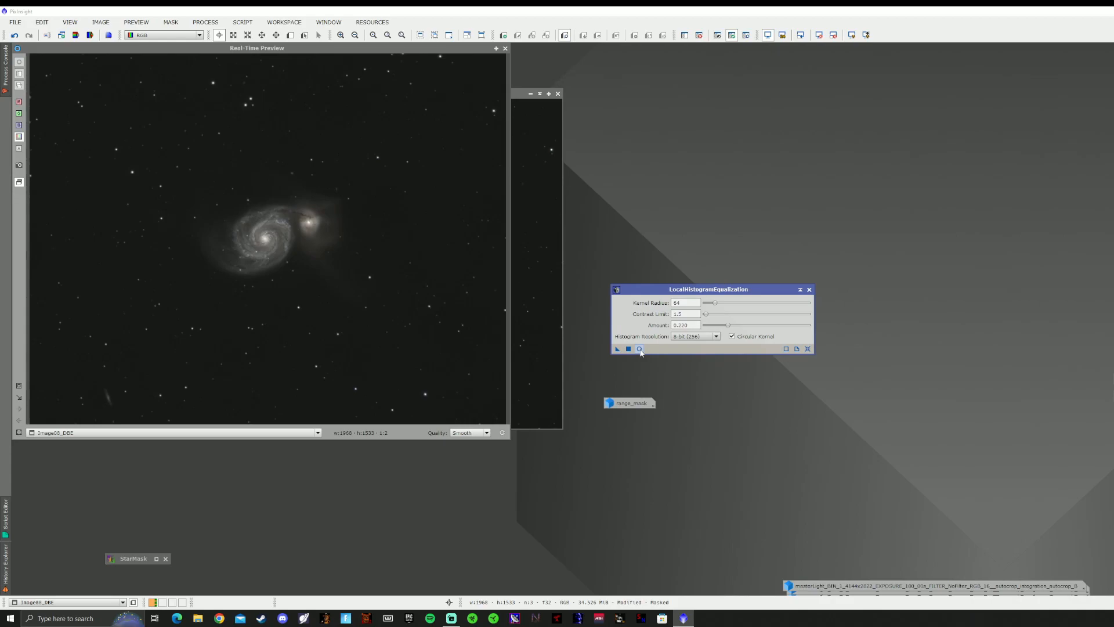
left_click(640, 349)
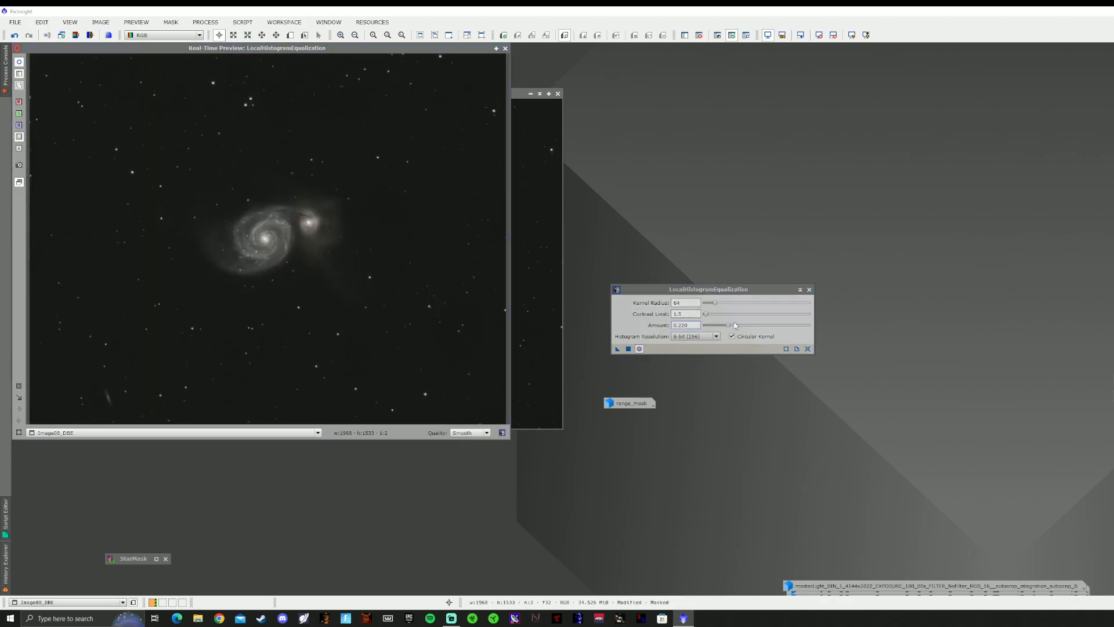
- Try the full equalization amount of 1.000 with a very high contrast limit in the preview
mouse_move(729, 325)
left_mouse_down()
mouse_move(705, 325)
mouse_move(718, 328)
left_mouse_up()
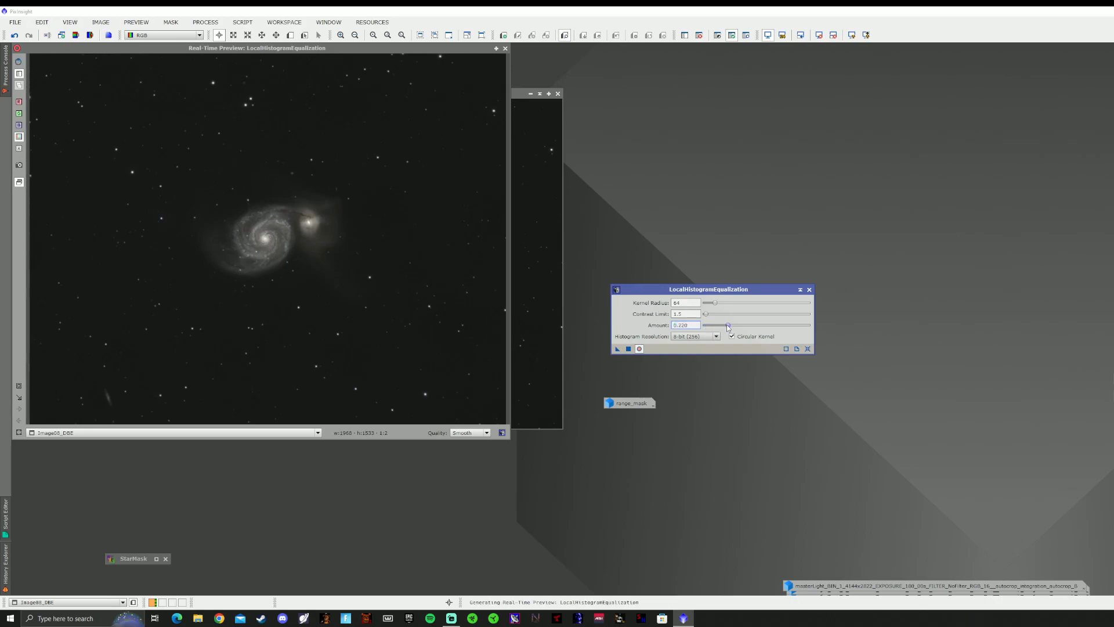
mouse_move(729, 327)
left_mouse_down()
mouse_move(696, 325)
mouse_move(722, 329)
left_mouse_up()
left_click_drag(726, 327, 846, 336)
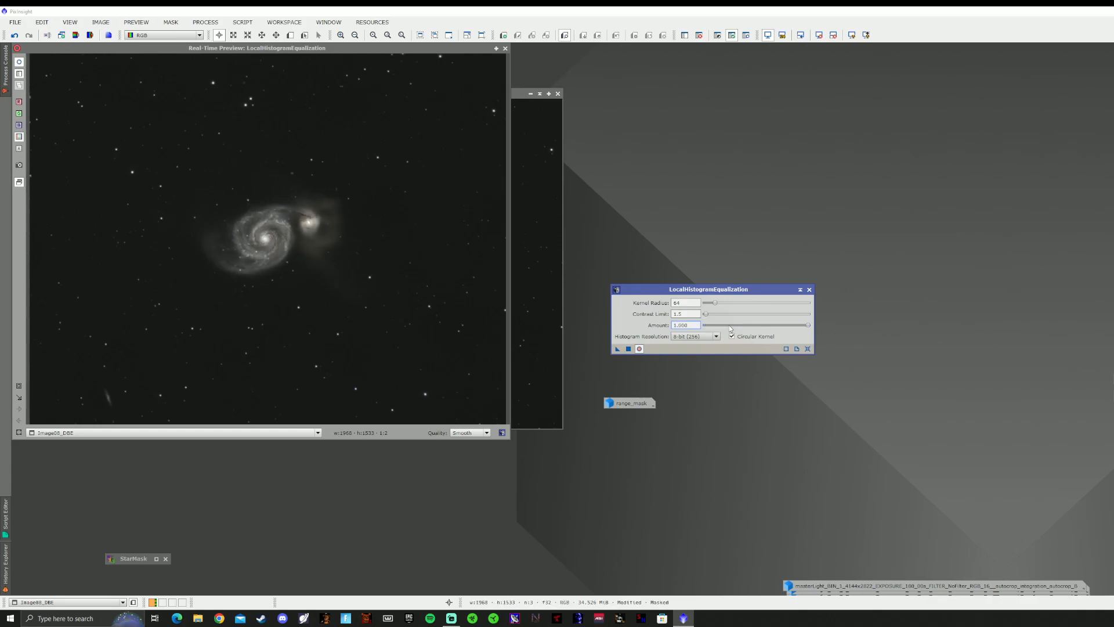
left_click_drag(706, 314, 780, 322)
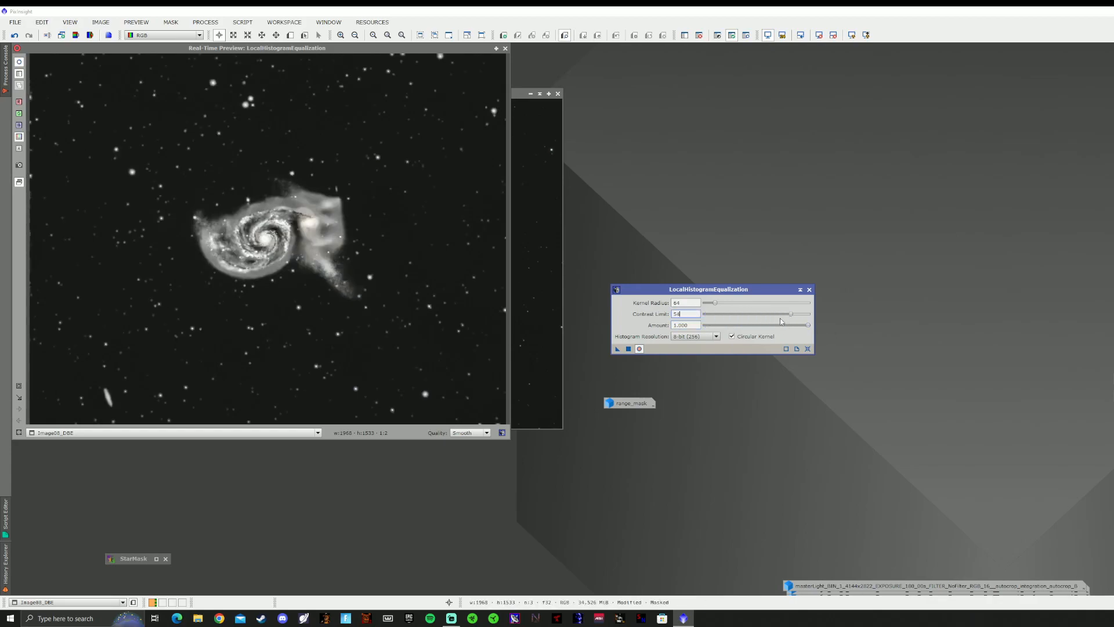
- Set the contrast limit to 1.5 and the equalization amount to 0.170
left_click_drag(791, 317, 709, 317)
left_click_drag(808, 325, 712, 326)
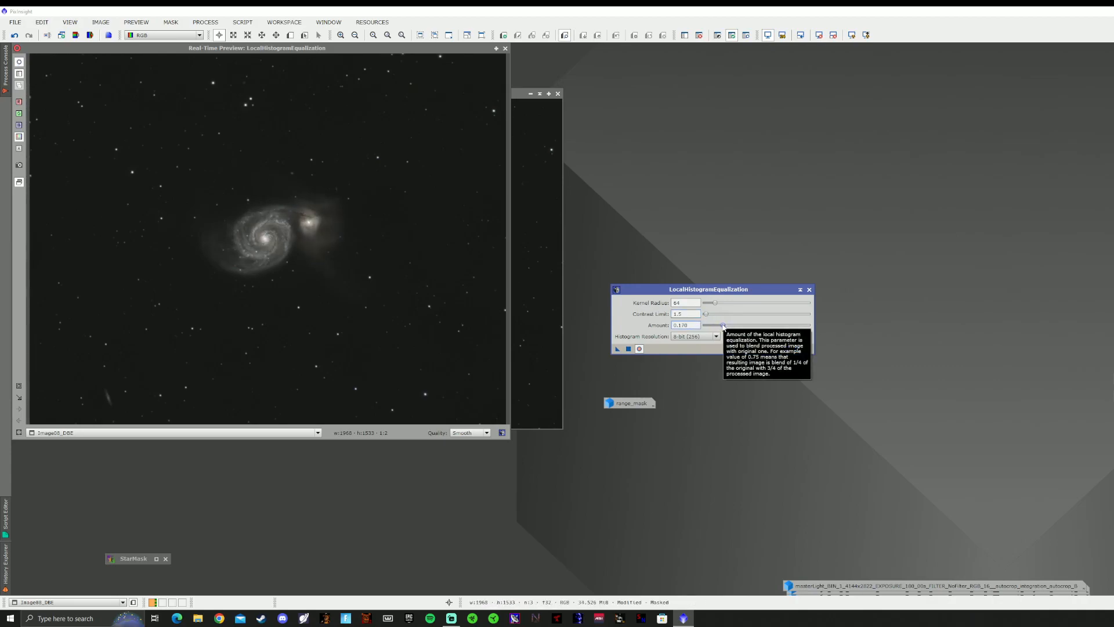
mouse_move(723, 327)
left_mouse_down()
mouse_move(701, 327)
mouse_move(720, 329)
left_mouse_up()
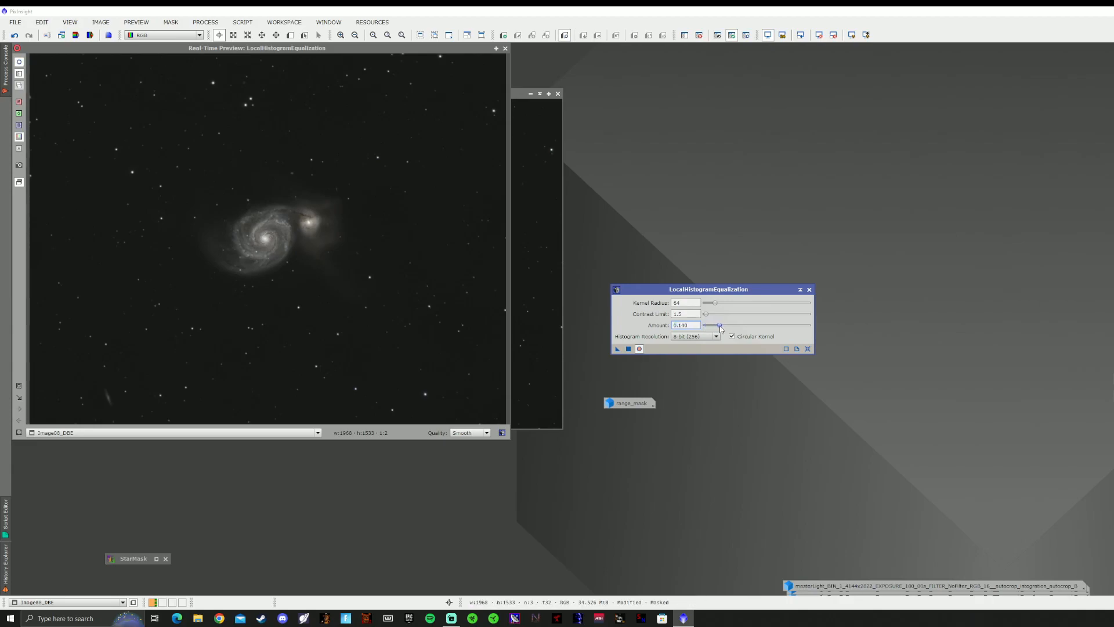
mouse_move(722, 329)
left_mouse_down()
mouse_move(702, 330)
mouse_move(722, 326)
left_mouse_up()
mouse_move(721, 324)
left_mouse_down()
mouse_move(687, 325)
mouse_move(726, 329)
left_mouse_up()
- Apply LocalHistogramEqualization to Image08_DBE and close the real-time preview
left_click_drag(618, 349, 630, 350)
left_click(629, 350)
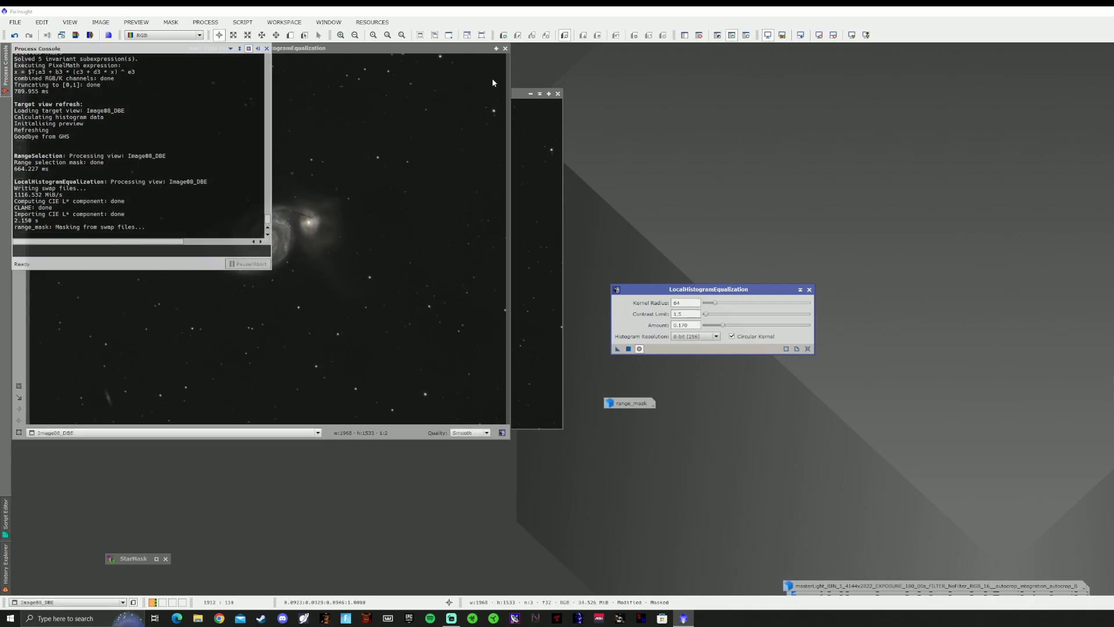
left_click(506, 49)
- Compare the galaxy's detail before and after the equalization using undo and redo, and close LocalHistogramEqualization
scroll(344, 260, "up", 2)
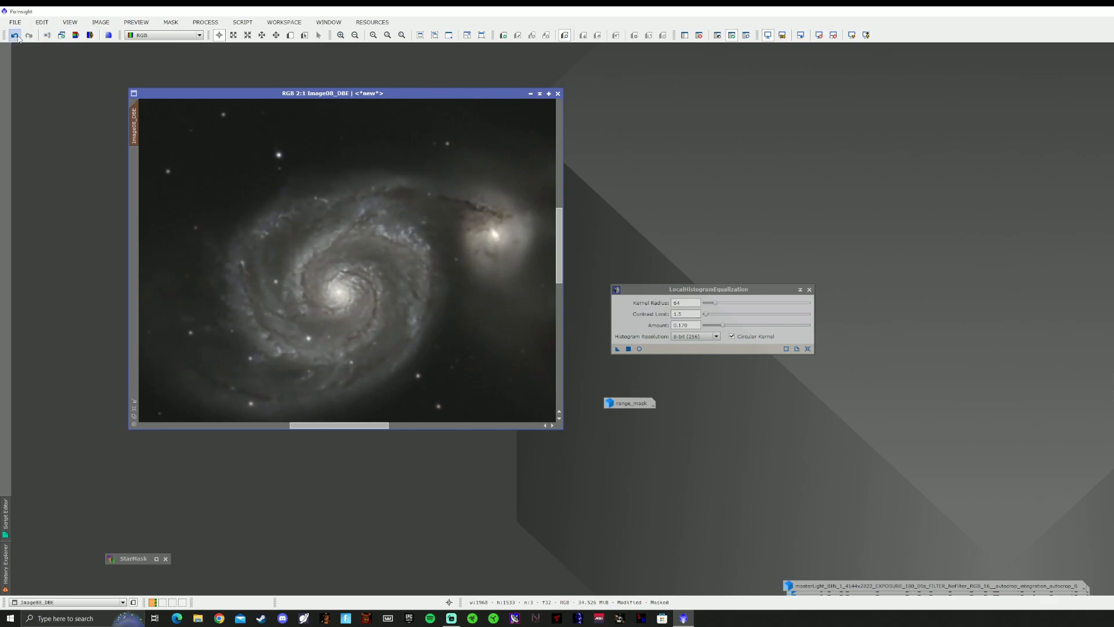
left_click(20, 37)
left_click(17, 37)
left_click(29, 36)
scroll(265, 144, "down", 2)
scroll(265, 144, "down", 1)
scroll(266, 144, "up", 1)
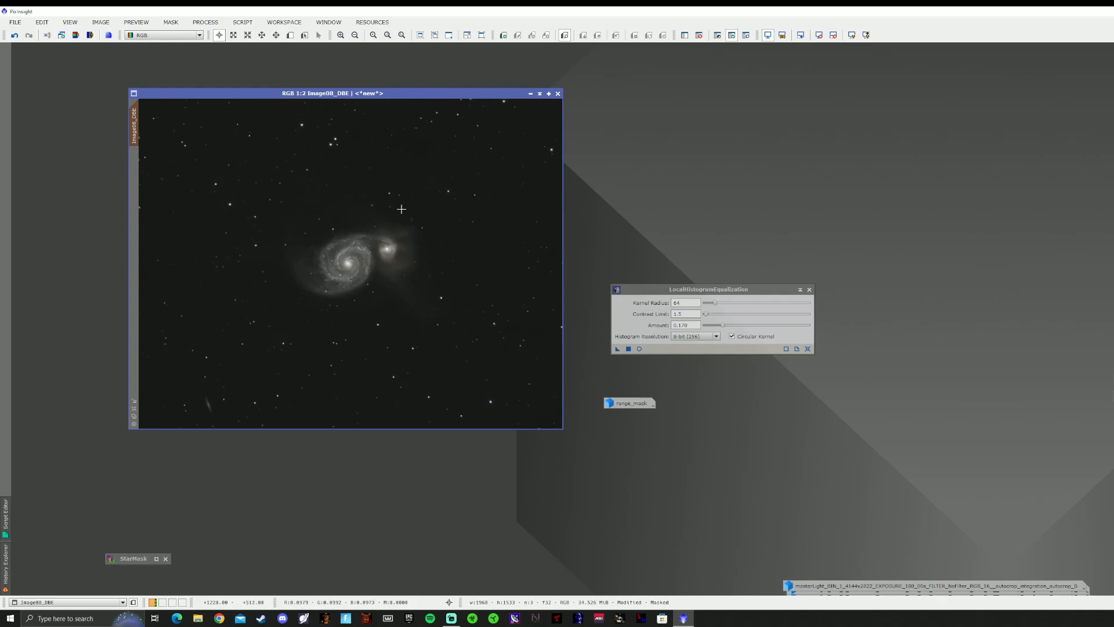
left_click(810, 289)
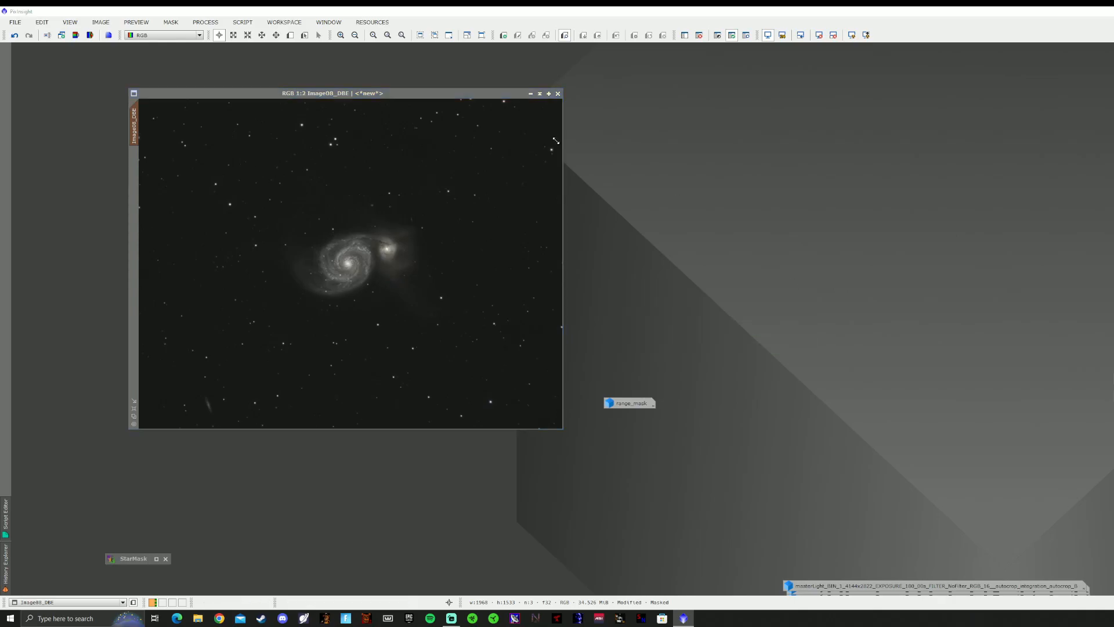
- Try HDRMultiscaleTransform on Image08_DBE with 8 layers, To lightness, Lightness mask and Deringing enabled
left_click(205, 22)
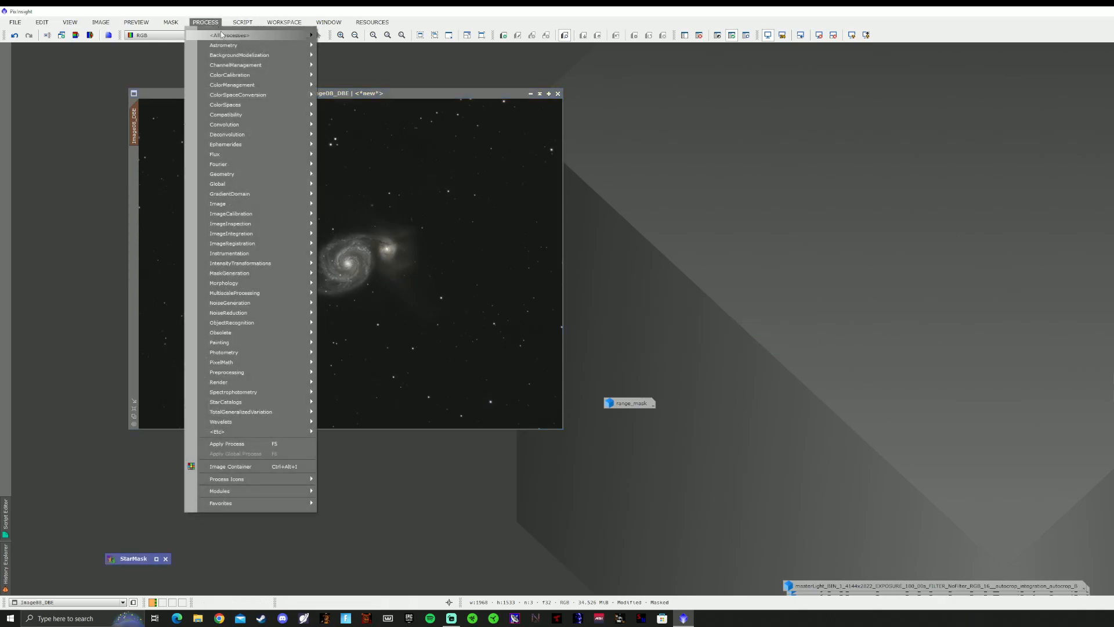
mouse_move(232, 35)
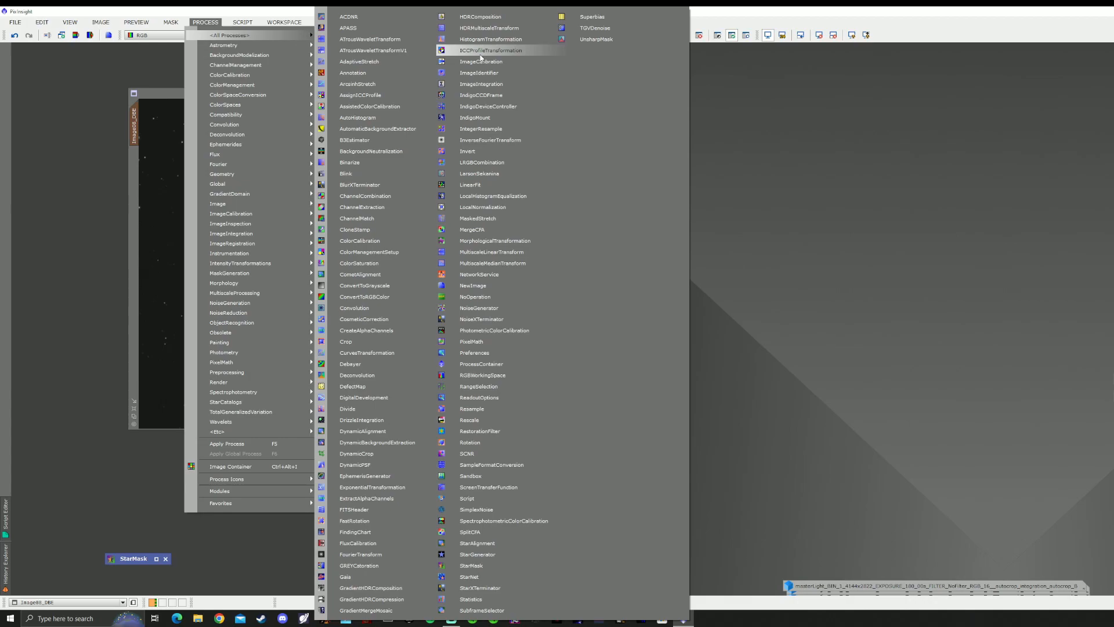
left_click(489, 28)
left_click_drag(1044, 405, 609, 246)
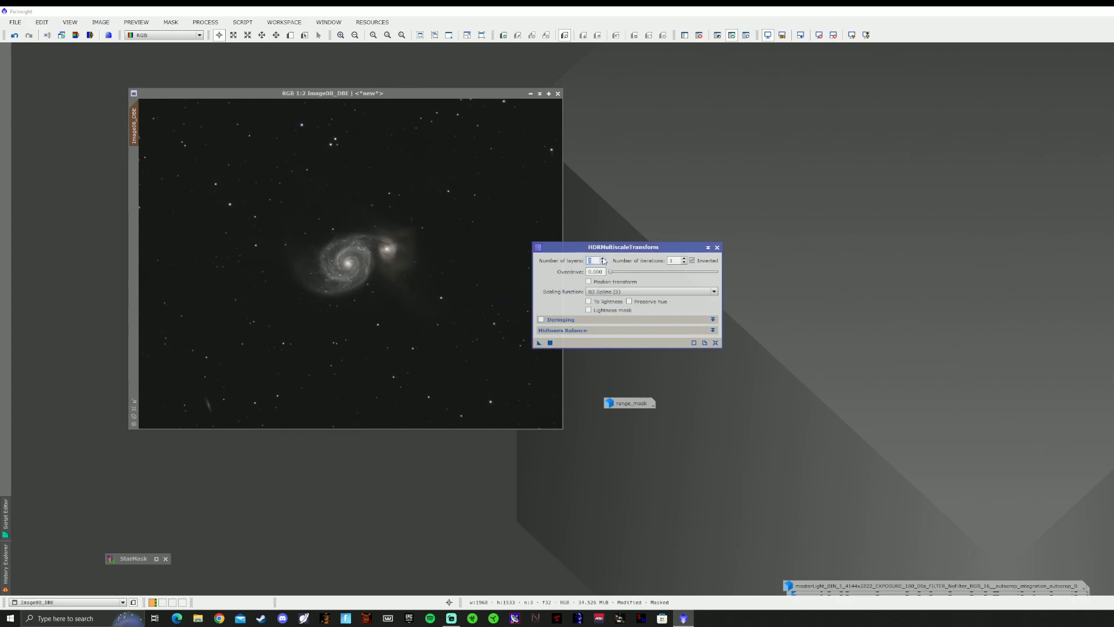
left_click(589, 301)
left_click(562, 319)
left_click(541, 320)
left_click_drag(539, 373, 432, 350)
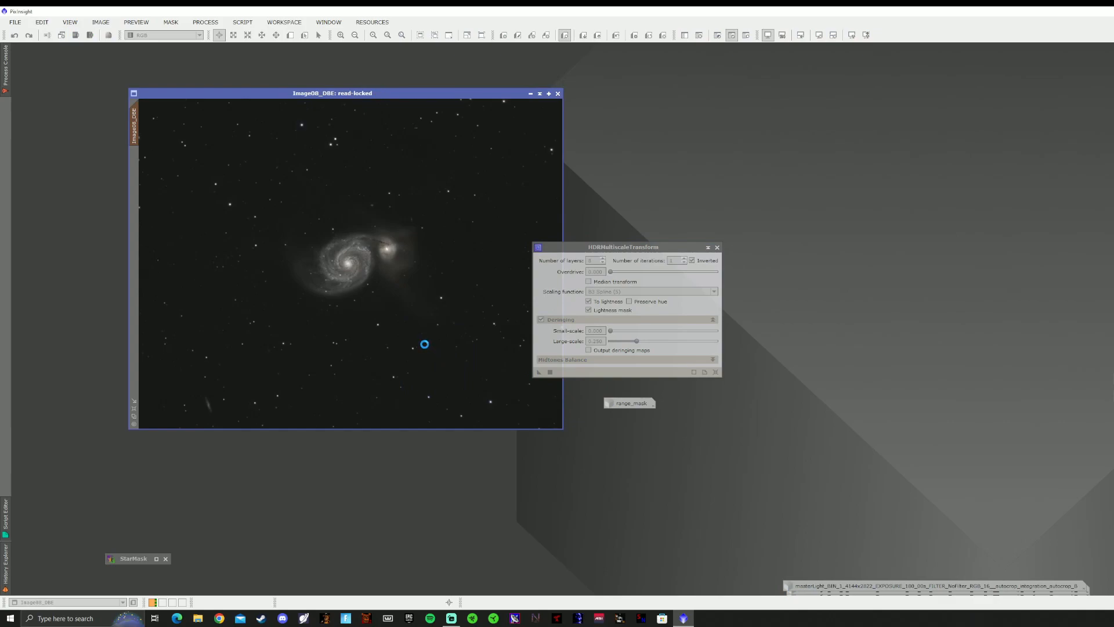
- Compare the galaxy core and arms before and after the HDR transform, and undo the transform
scroll(366, 254, "up", 5)
scroll(366, 254, "down", 2)
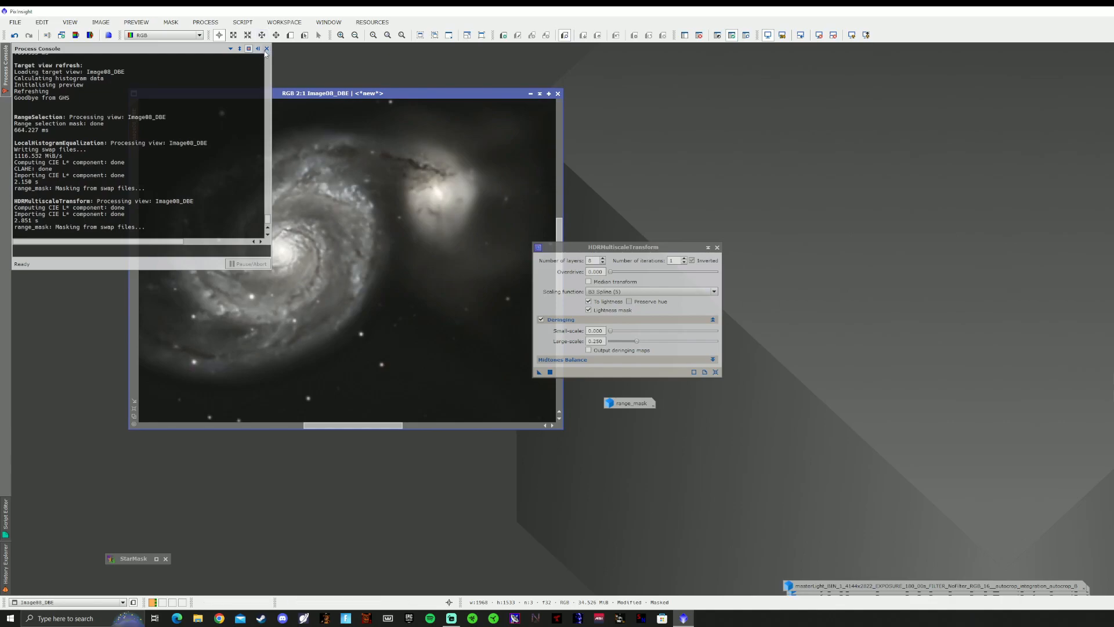
left_click(267, 49)
scroll(239, 235, "down", 2)
scroll(346, 263, "up", 3)
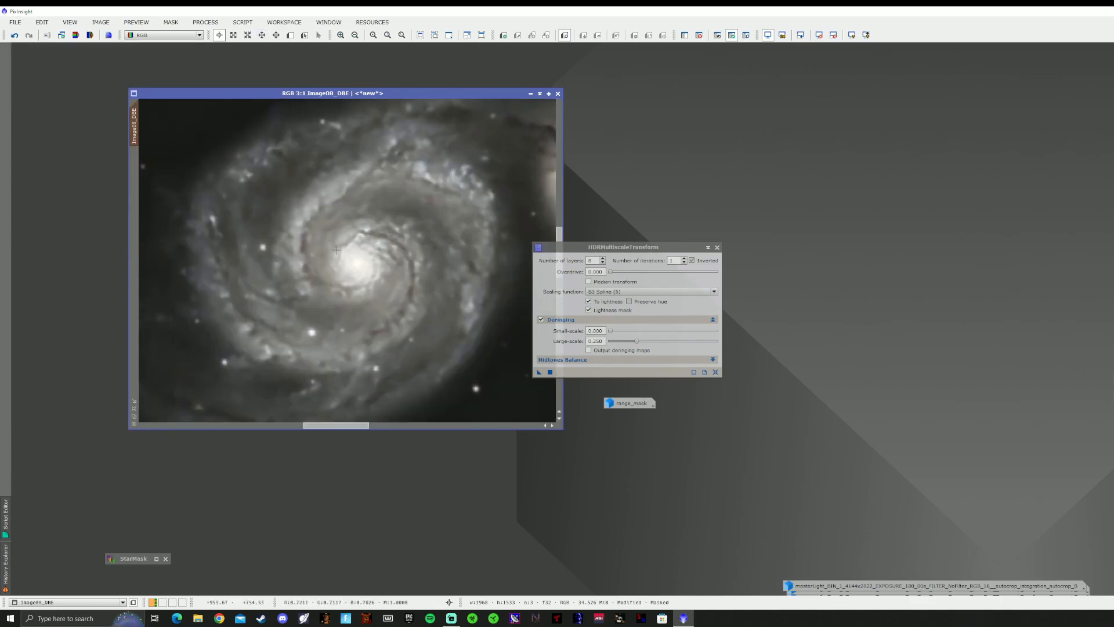
left_click(15, 35)
left_click(29, 35)
left_click(15, 35)
left_click(28, 35)
scroll(210, 166, "down", 3)
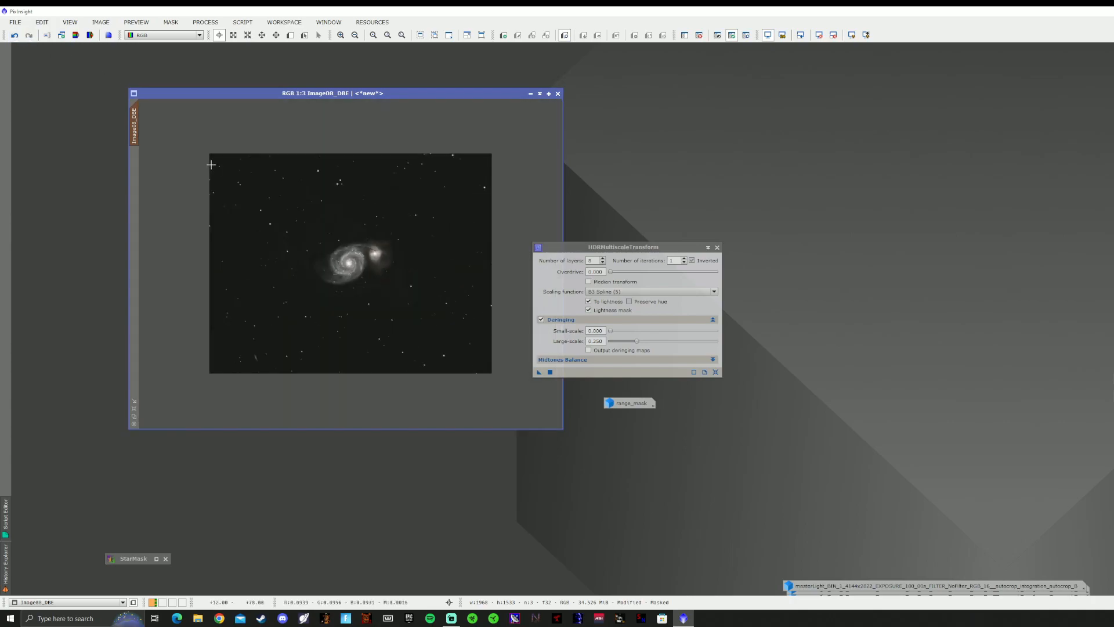
scroll(209, 164, "up", 1)
scroll(209, 164, "down", 1)
left_click(14, 36)
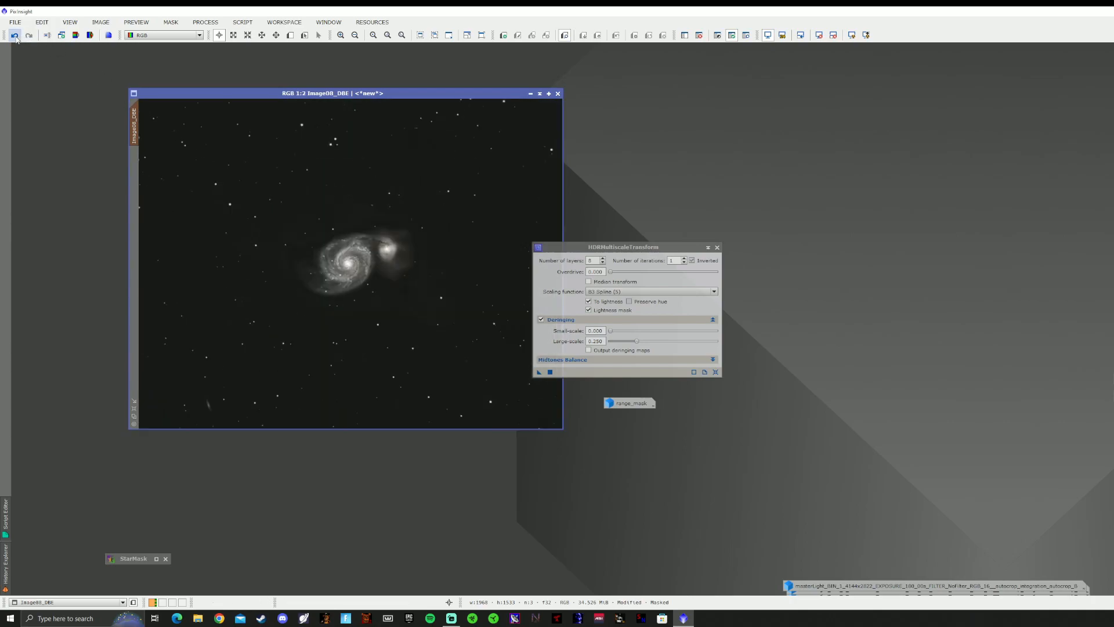
- Close HDRMultiscaleTransform and remove the range mask from Image08_DBE
left_click(717, 248)
left_click(171, 23)
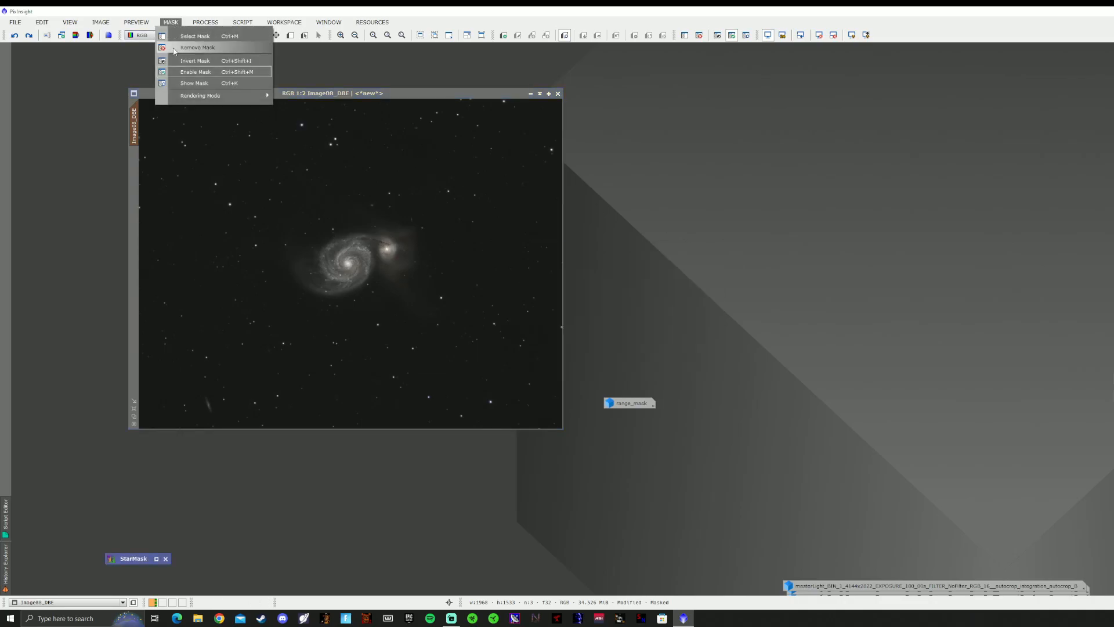
left_click(175, 49)
- Restore the collapsed StarMask window to full view over the workspace
left_click(206, 22)
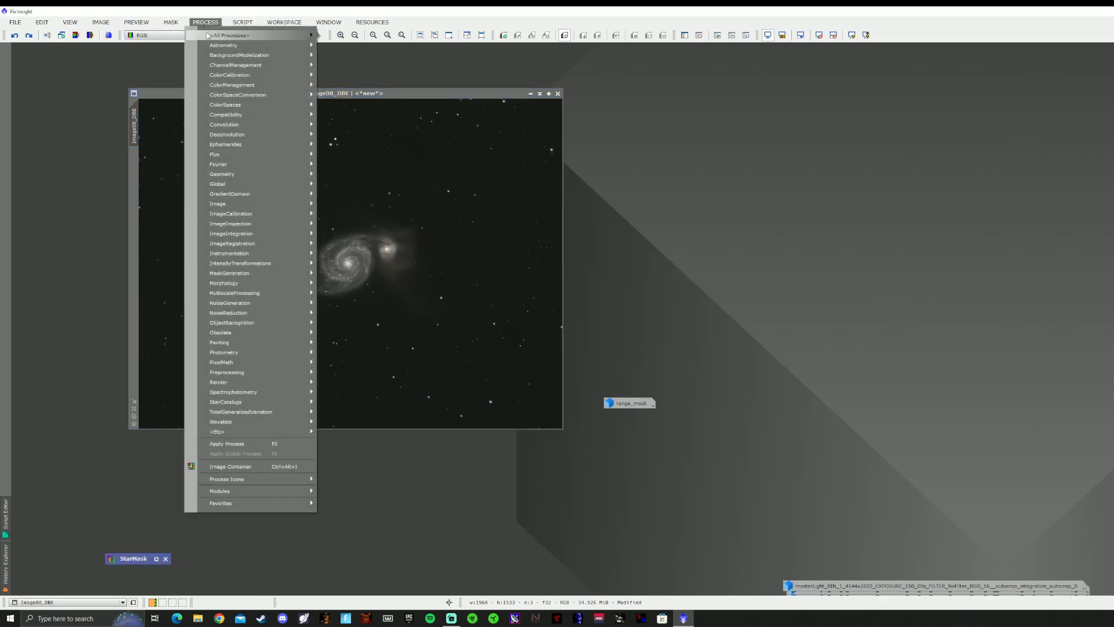
left_click(61, 469)
left_click(139, 559)
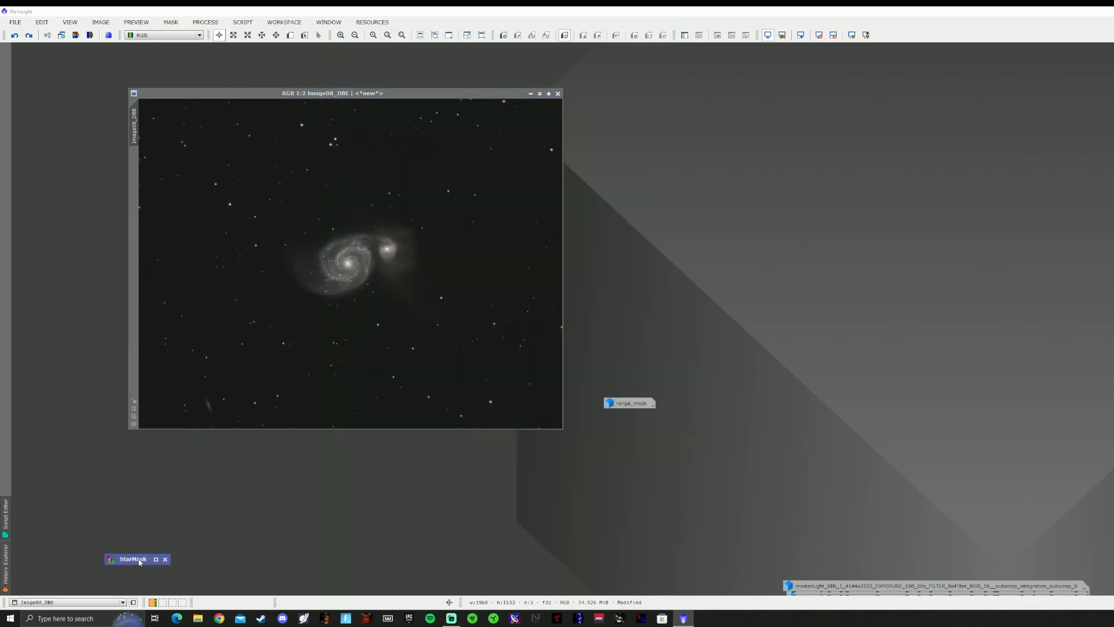
double_click(134, 560)
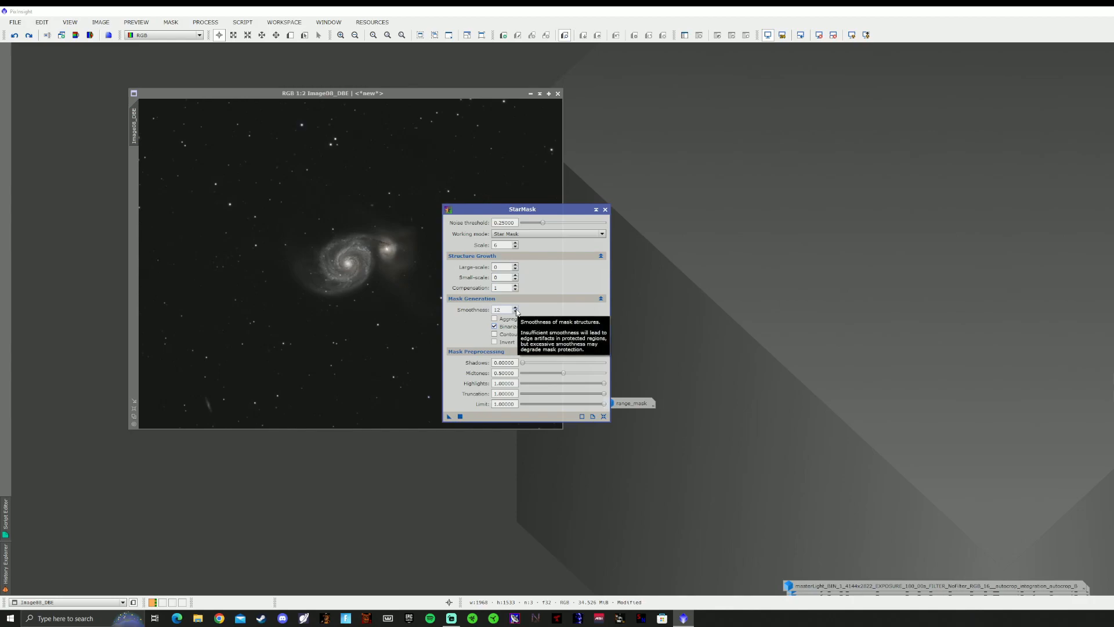
- Generate the star mask with smoothness 12, close StarMask, and set the range mask icon and new mask window apart from the galaxy image
left_click(460, 416)
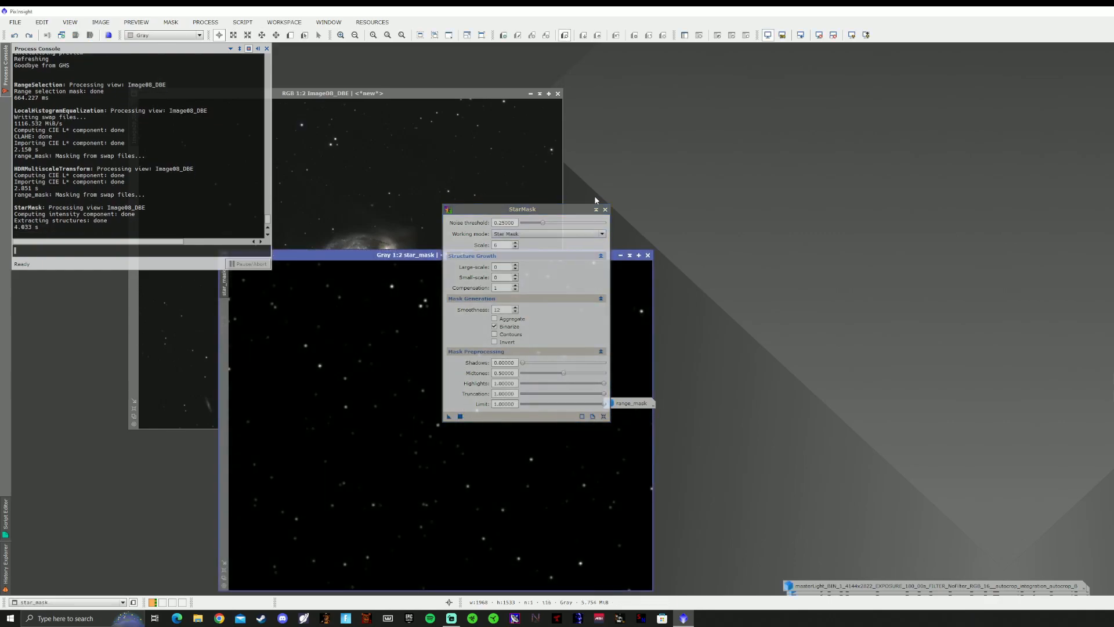
left_click(595, 207)
left_click(605, 210)
left_click_drag(631, 403, 1020, 524)
left_click_drag(489, 257, 583, 210)
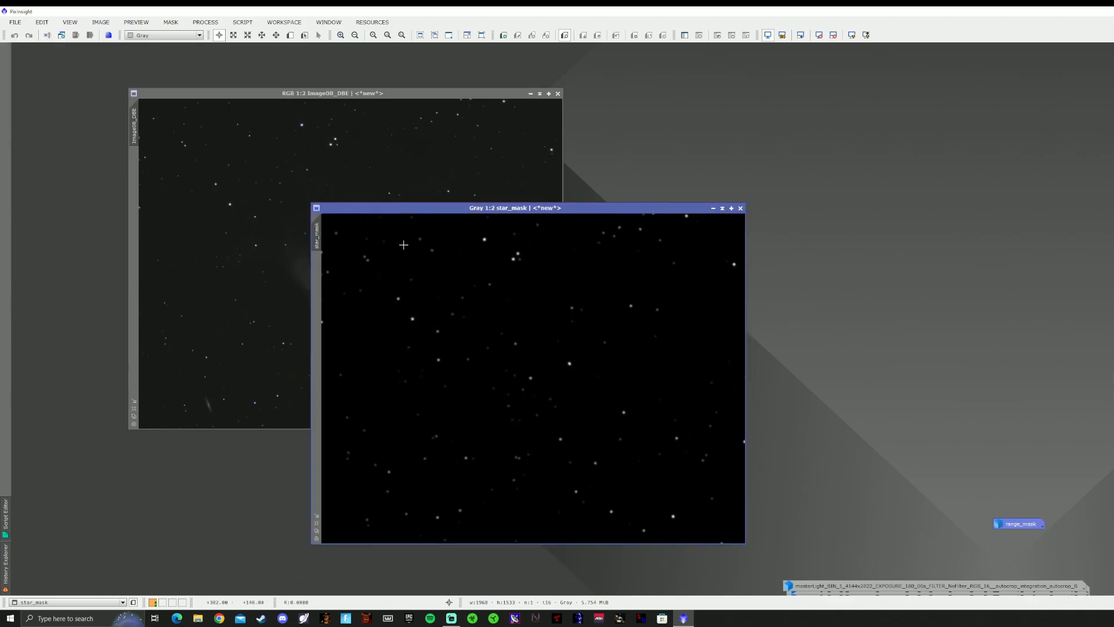
- Apply star_mask as the mask of Image08_DBE and minimize the mask to an icon below the image
scroll(404, 242, "up", 1)
scroll(404, 242, "down", 1)
left_click_drag(319, 238, 131, 220)
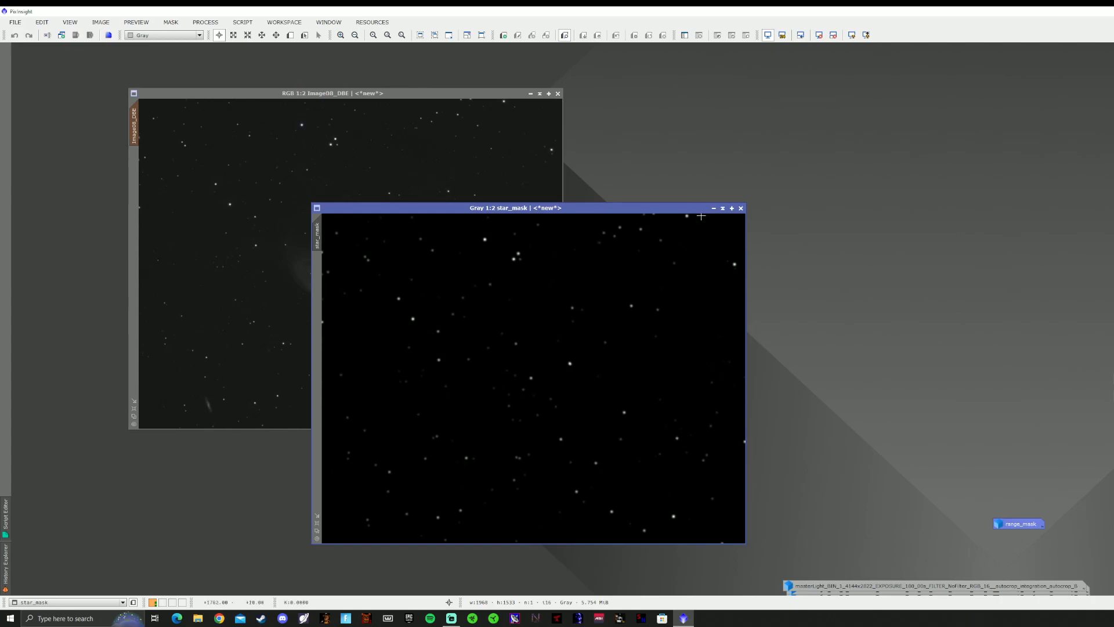
left_click(713, 209)
left_click_drag(551, 379, 355, 459)
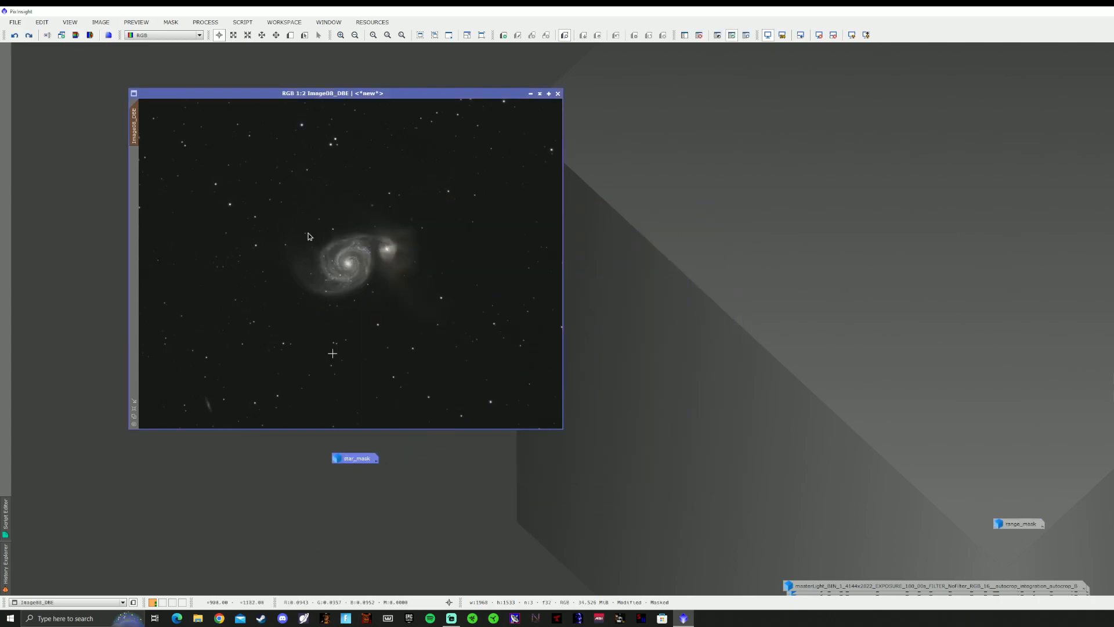
- Open CurvesTransformation, reset its curve, switch to the lightness channel and start a real-time preview of Image08_DBE
left_click(205, 22)
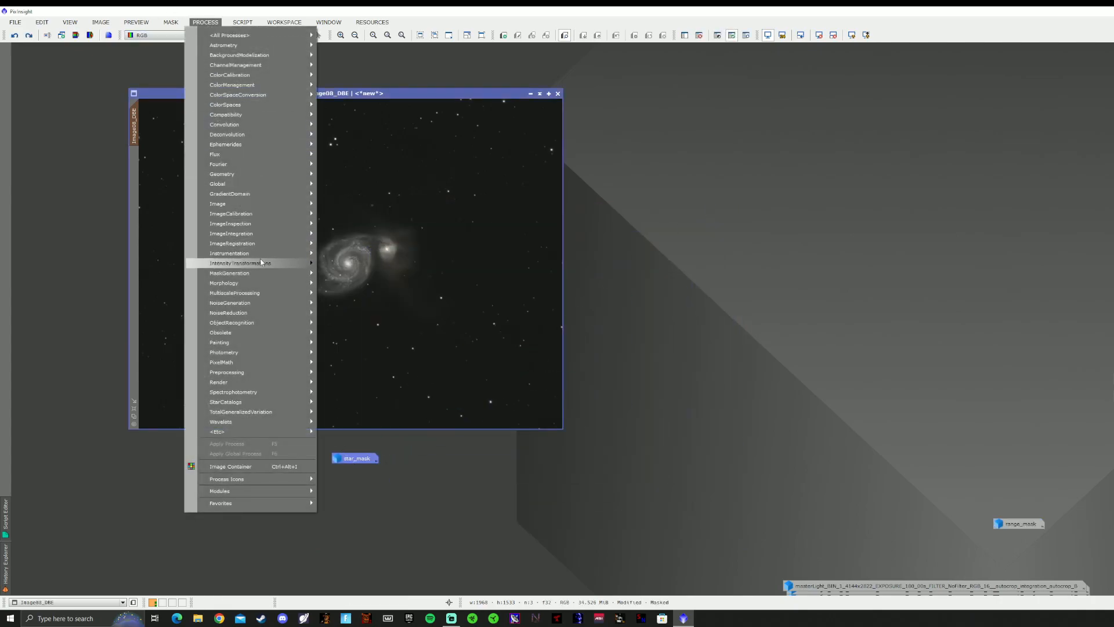
mouse_move(268, 265)
left_click(367, 320)
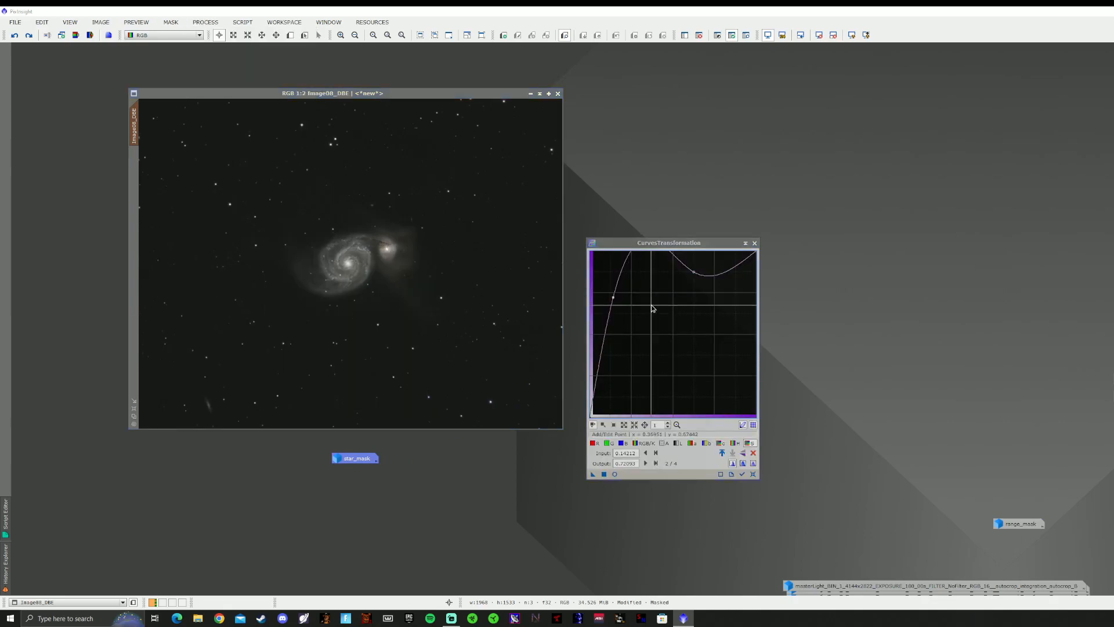
left_click(753, 475)
left_click(674, 443)
left_click_drag(651, 242, 486, 171)
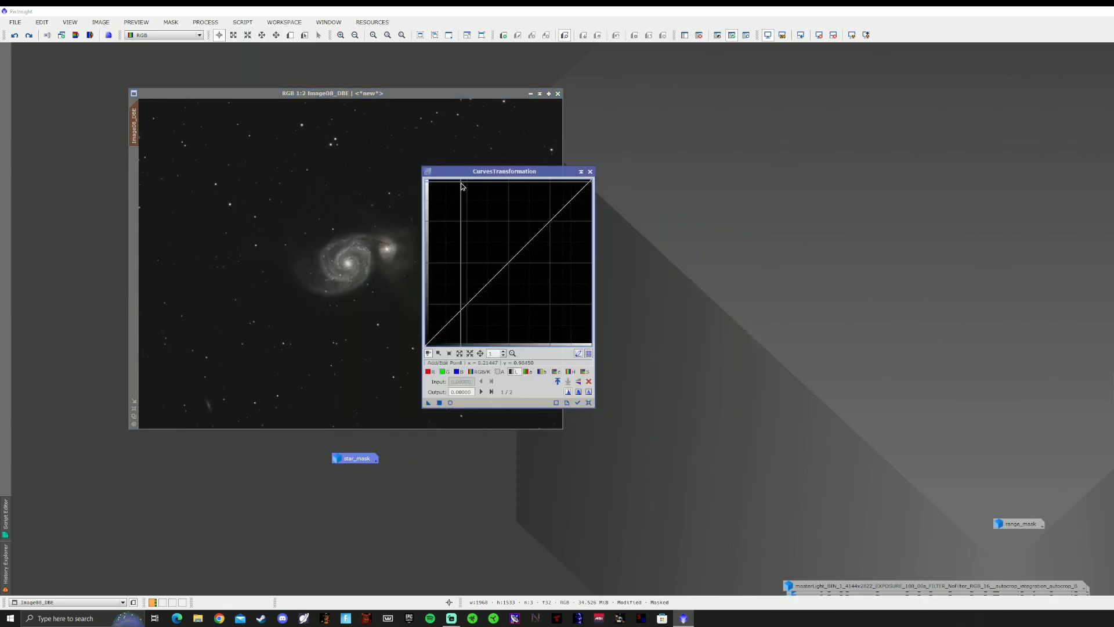
left_click(451, 402)
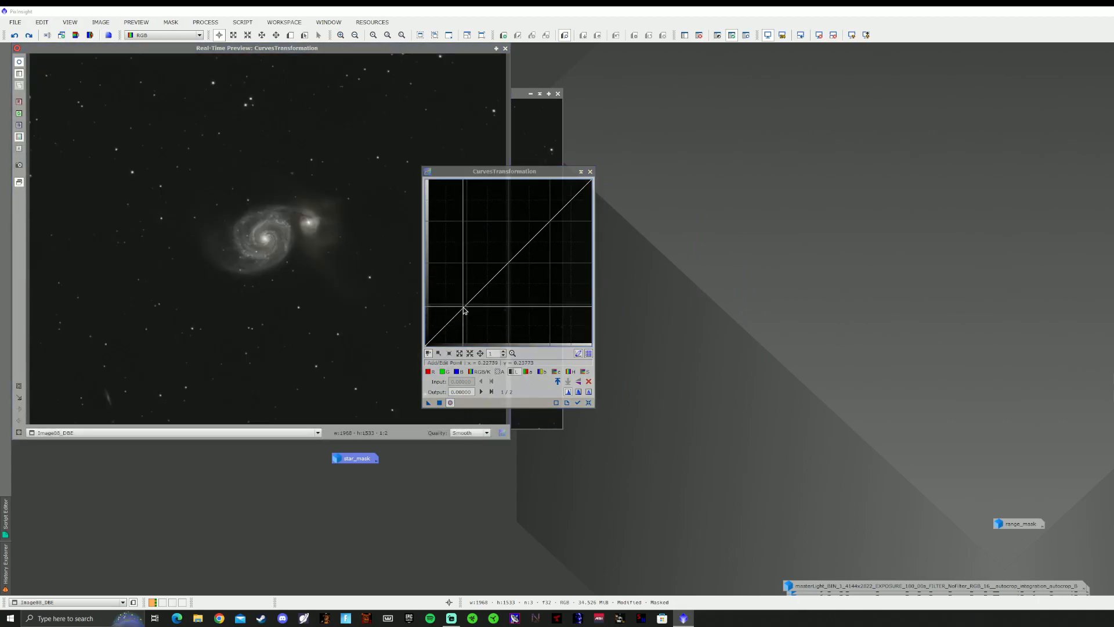
- Lower the lightness curve with a point at about 0.30 input and 0.20 output, apply it, and close the curves and preview windows
mouse_move(468, 308)
left_mouse_down()
mouse_move(430, 183)
mouse_move(509, 326)
mouse_move(589, 344)
mouse_move(497, 229)
mouse_move(627, 399)
mouse_move(435, 180)
mouse_move(475, 313)
left_mouse_up()
left_click(441, 402)
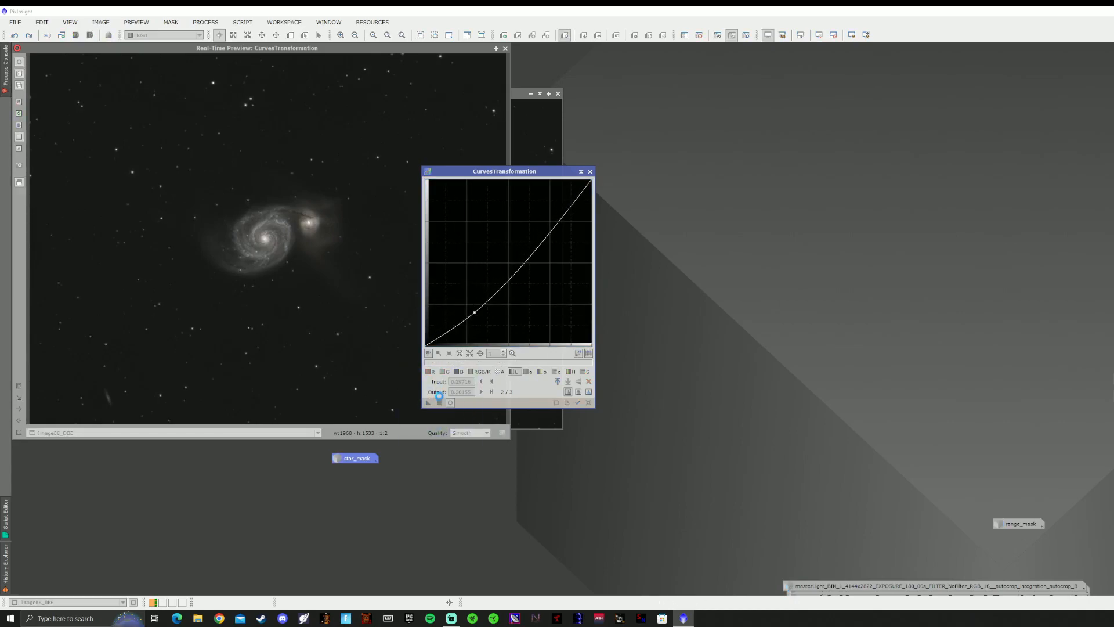
left_click(590, 171)
left_click(505, 48)
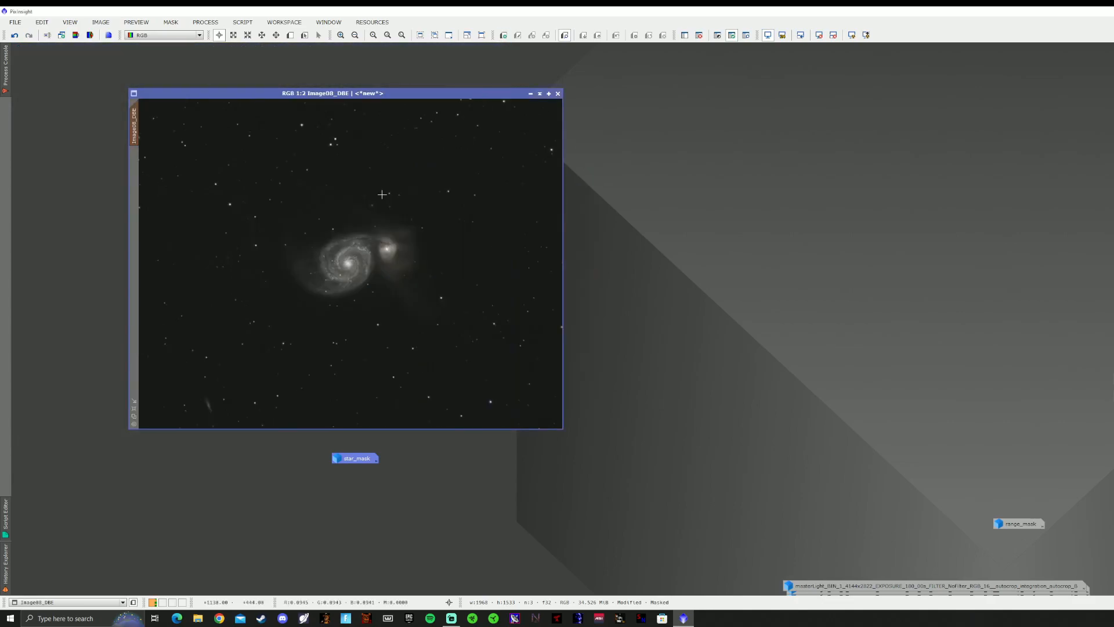
- Compare a bright star above the galaxy at pixel level before and after the curves adjustment
scroll(384, 194, "up", 20)
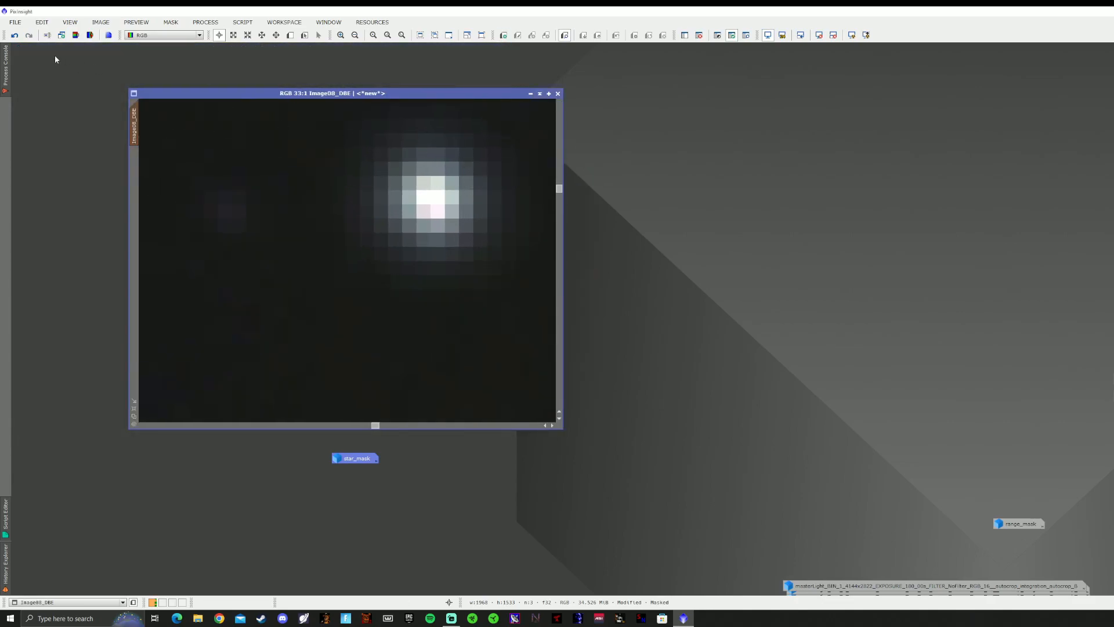
left_click(14, 35)
left_click(29, 36)
left_click(14, 35)
left_click(29, 36)
scroll(388, 304, "down", 2)
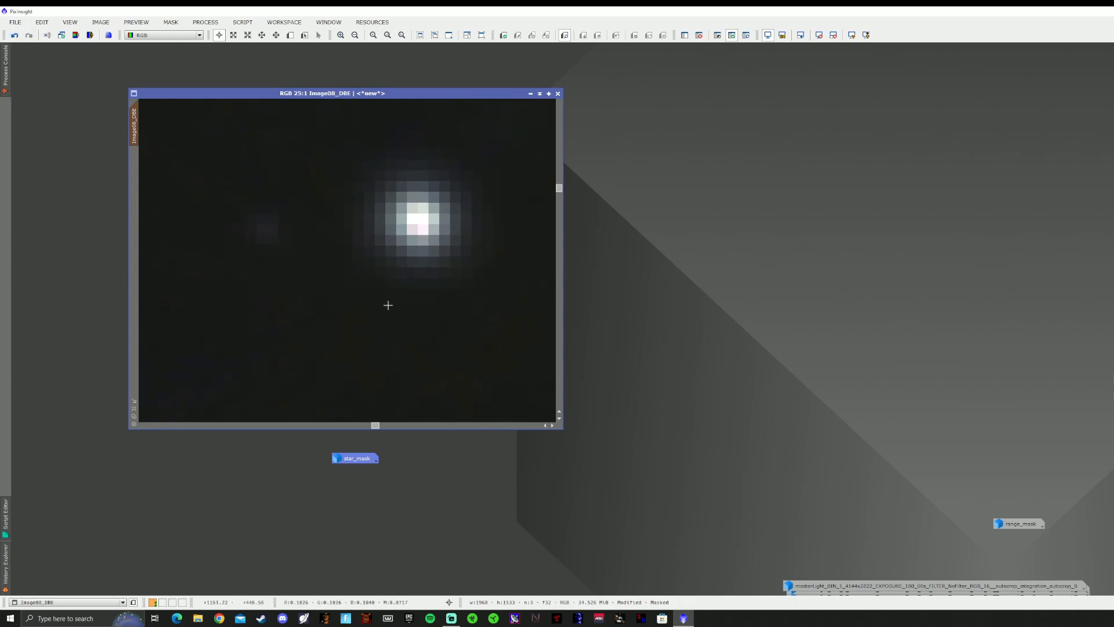
scroll(388, 305, "down", 20)
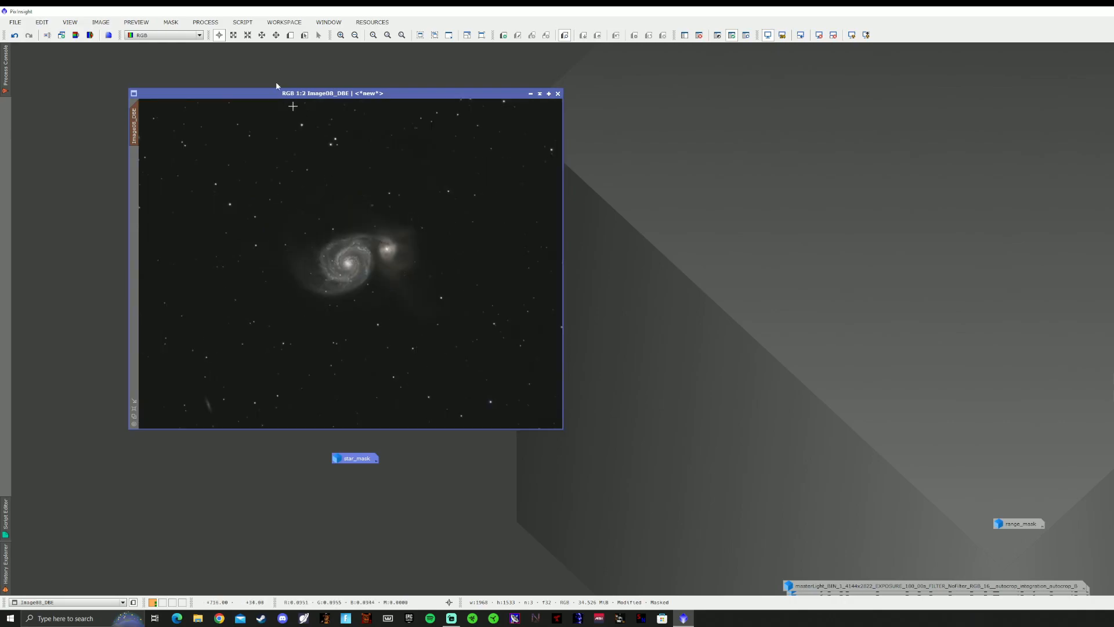
- Apply MorphologicalTransformation to the masked Image08_DBE using the Morphological Selection operator with selection 0.40
left_click(219, 22)
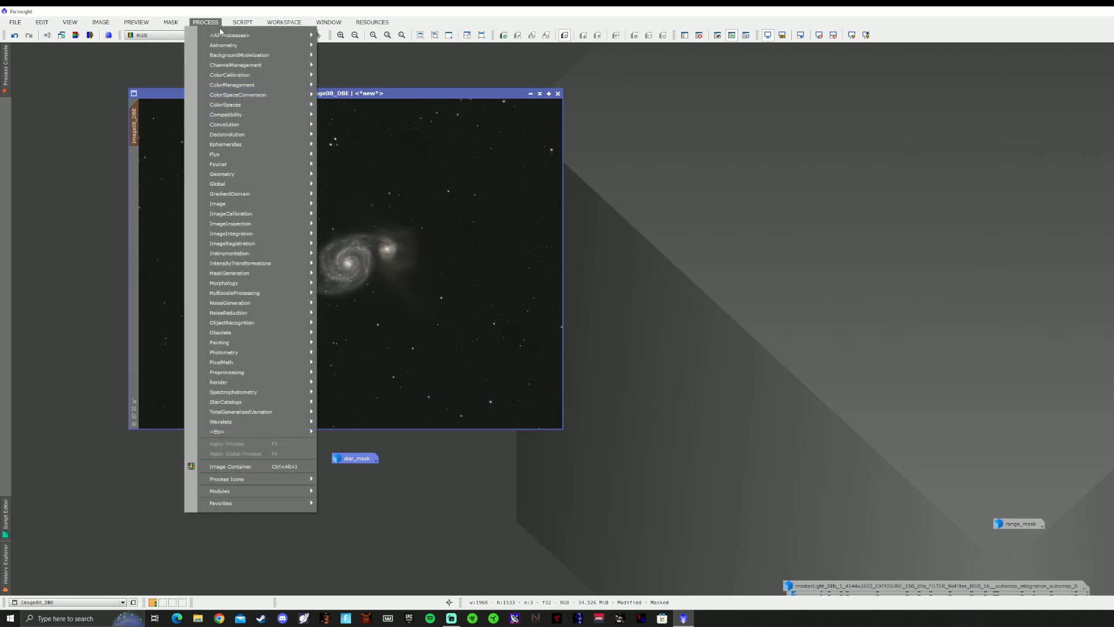
mouse_move(223, 36)
left_click(524, 241)
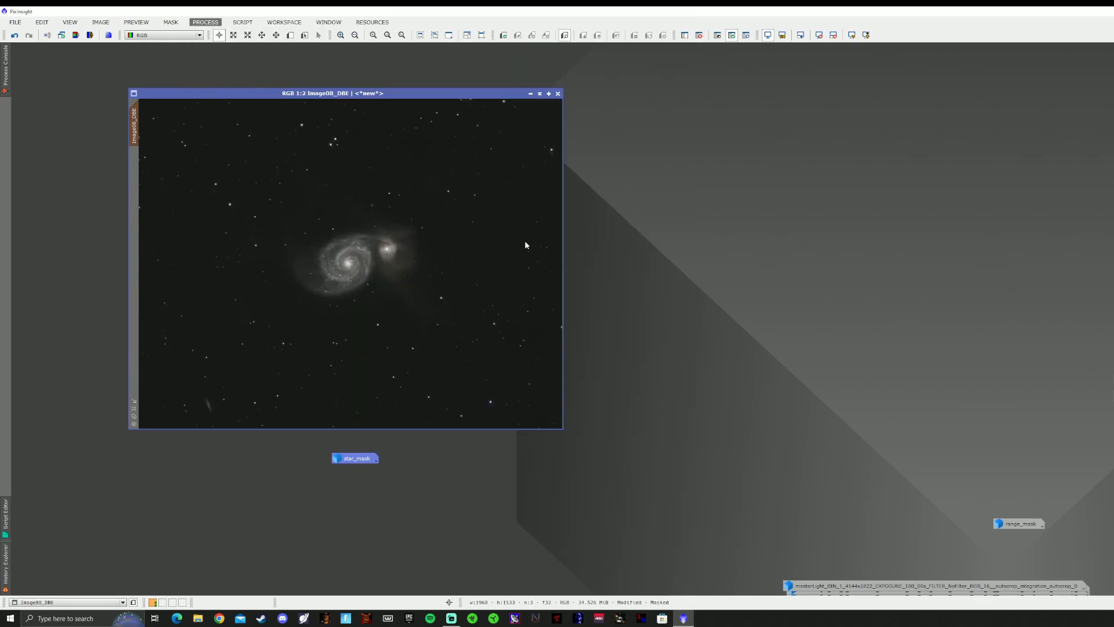
left_click_drag(1070, 265, 626, 212)
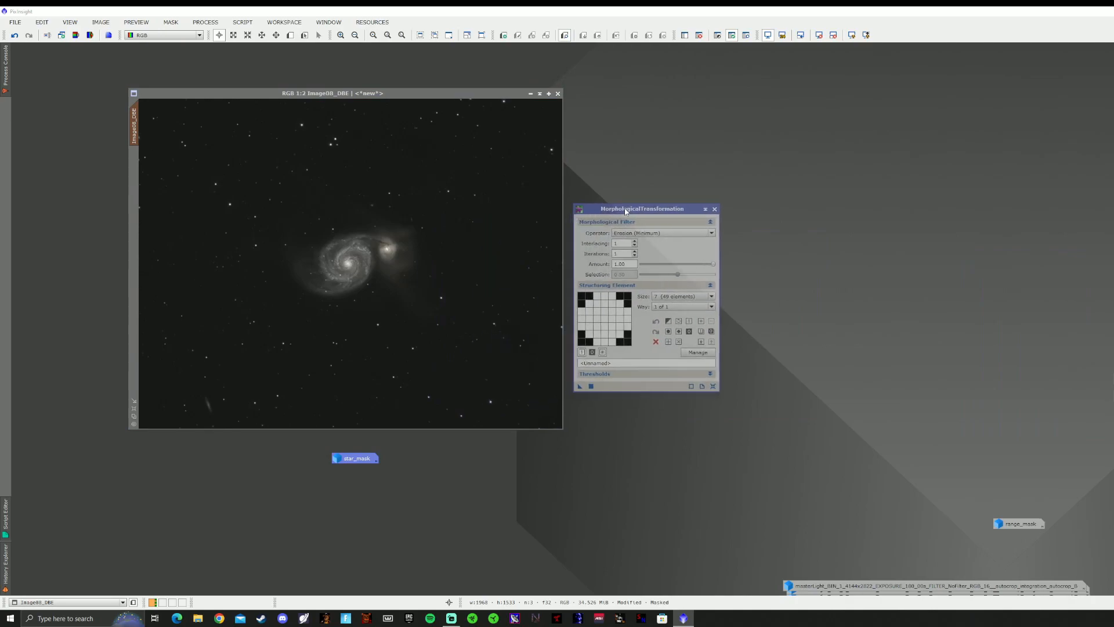
left_click(622, 233)
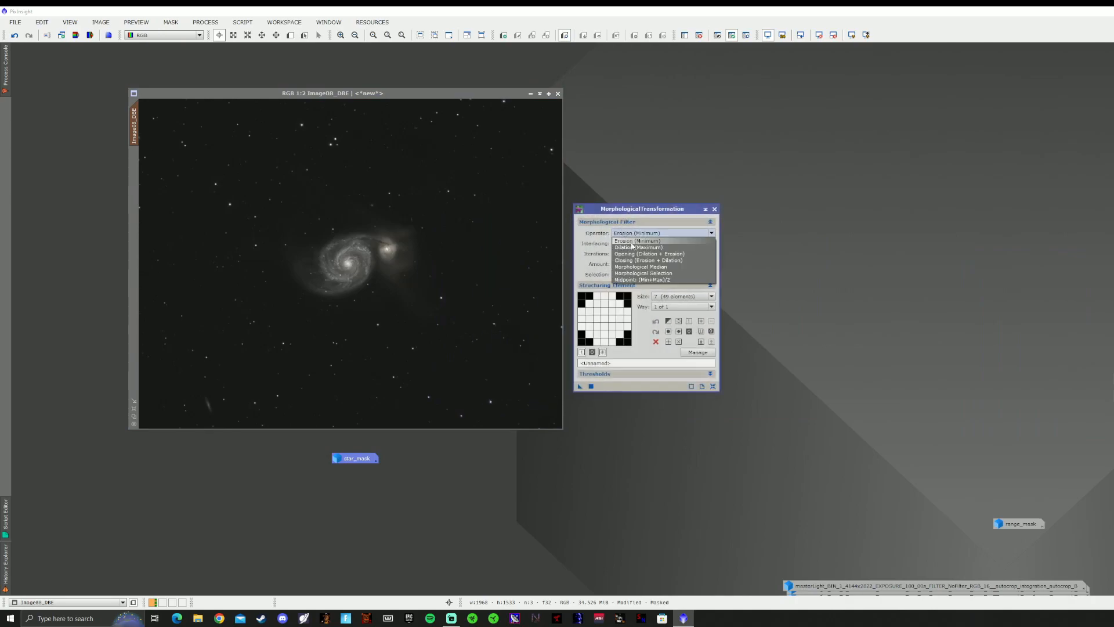
left_click(666, 275)
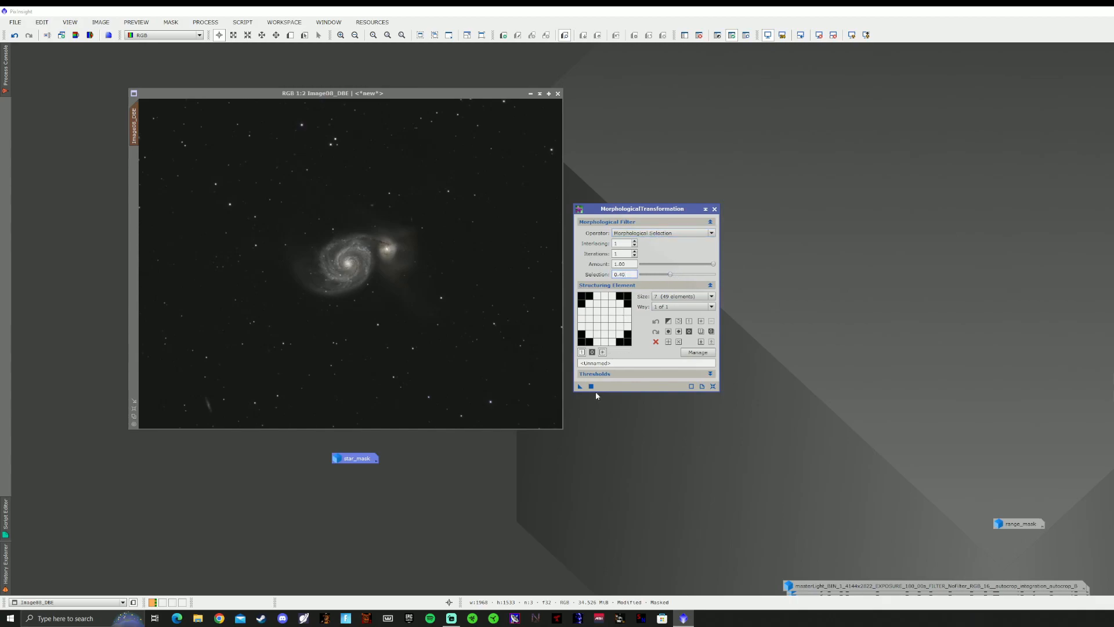
left_click_drag(580, 386, 485, 351)
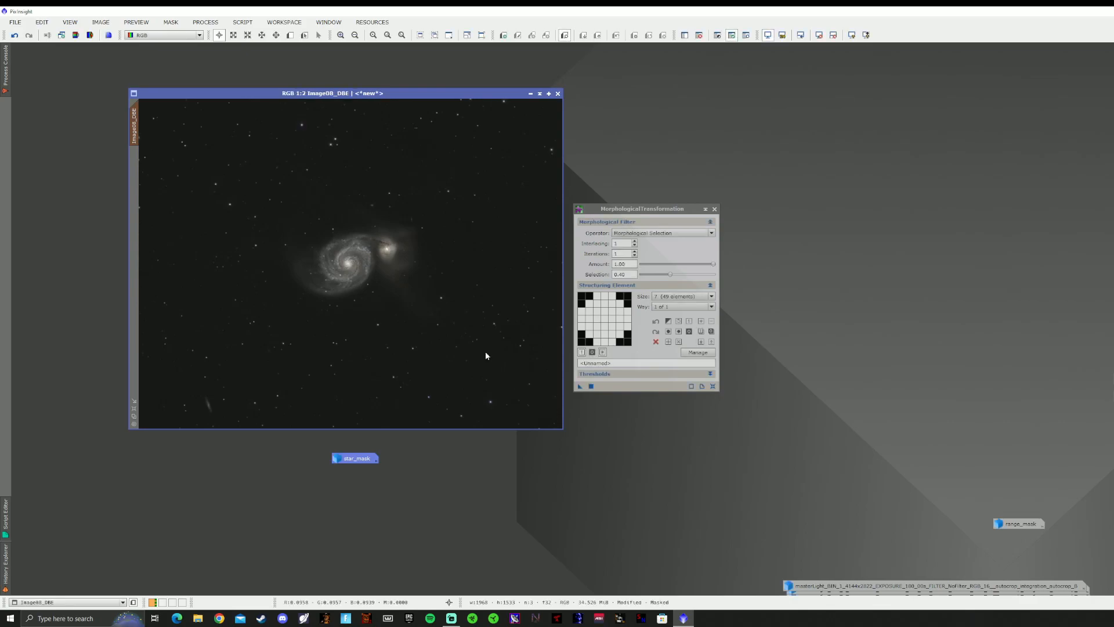
- Compare a star near the galaxy at high magnification before and after the morphological transformation
scroll(439, 301, "up", 10)
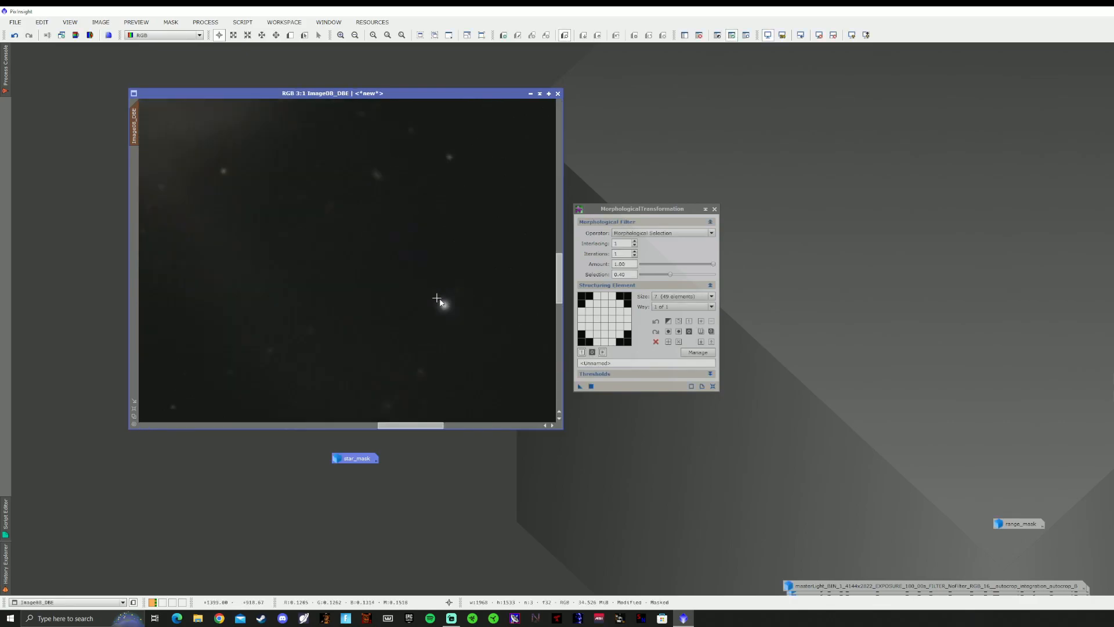
scroll(458, 310, "up", 1)
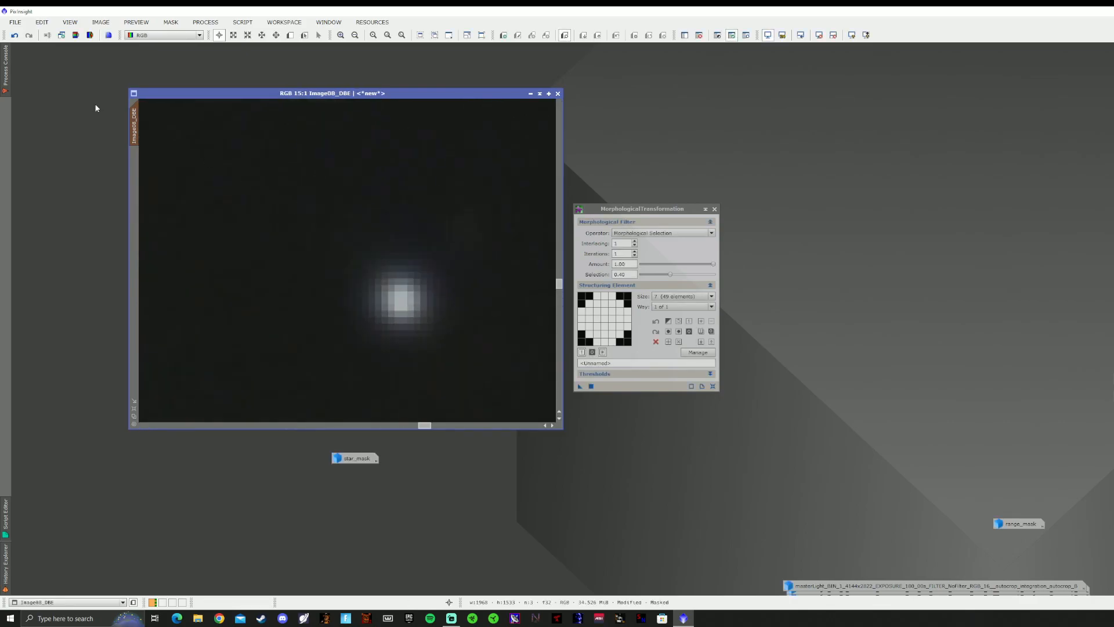
left_click(14, 36)
left_click(29, 36)
left_click(15, 36)
left_click(29, 36)
scroll(226, 173, "down", 3)
scroll(227, 173, "down", 10)
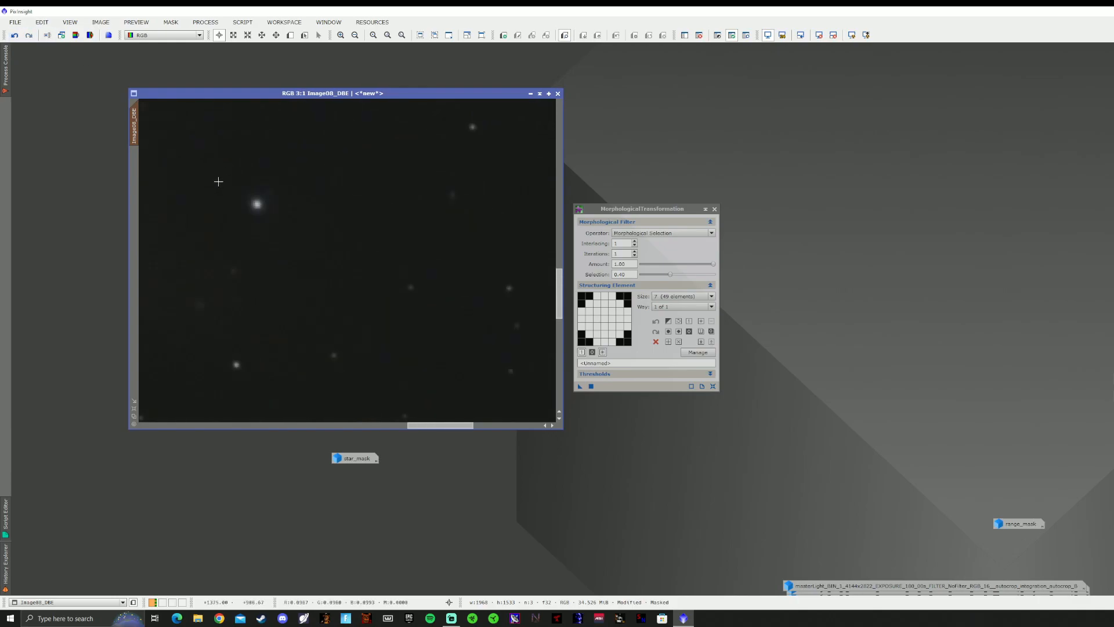
scroll(162, 140, "up", 1)
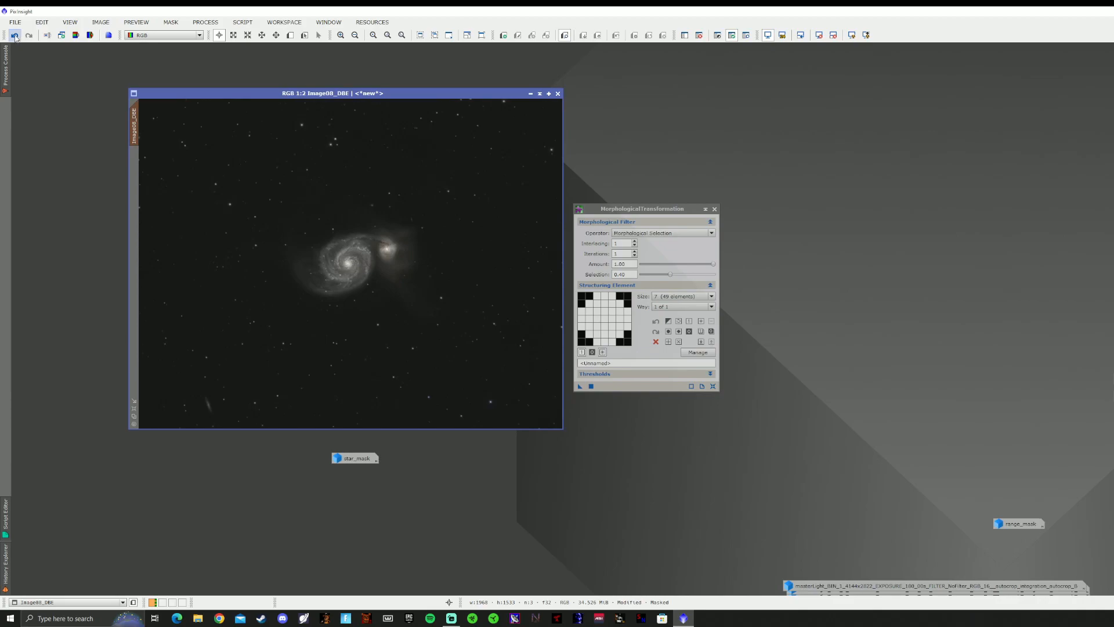
- Try a second pass of the Morphological Selection filter on Image08_DBE and check the bright star group above the galaxy
scroll(326, 141, "up", 6)
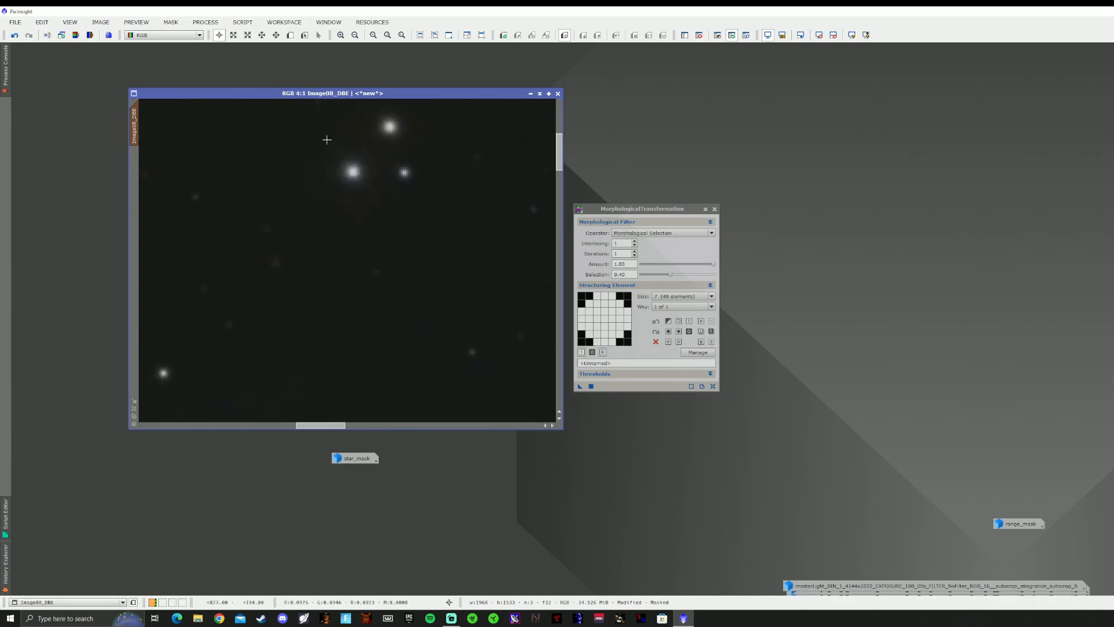
left_click(591, 385)
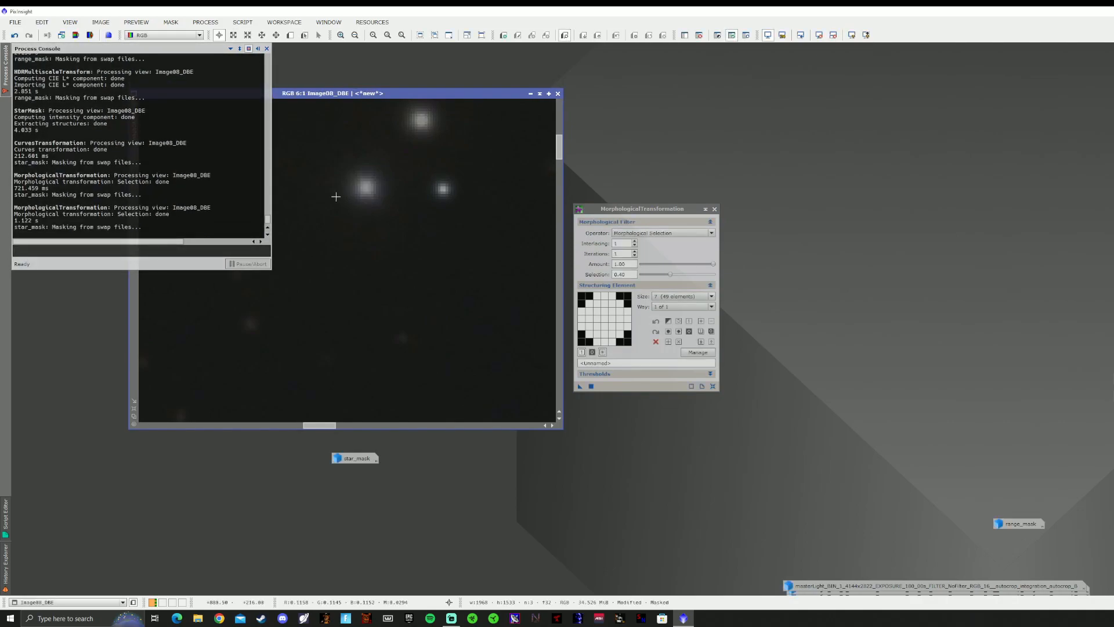
scroll(386, 205, "down", 10)
scroll(386, 205, "up", 3)
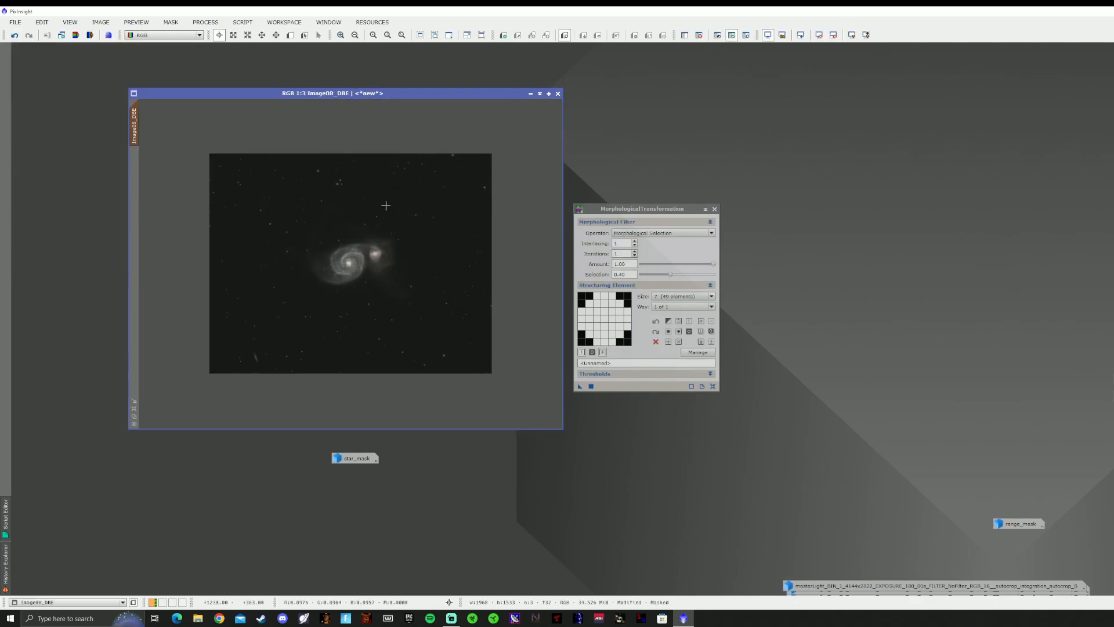
scroll(386, 206, "up", 1)
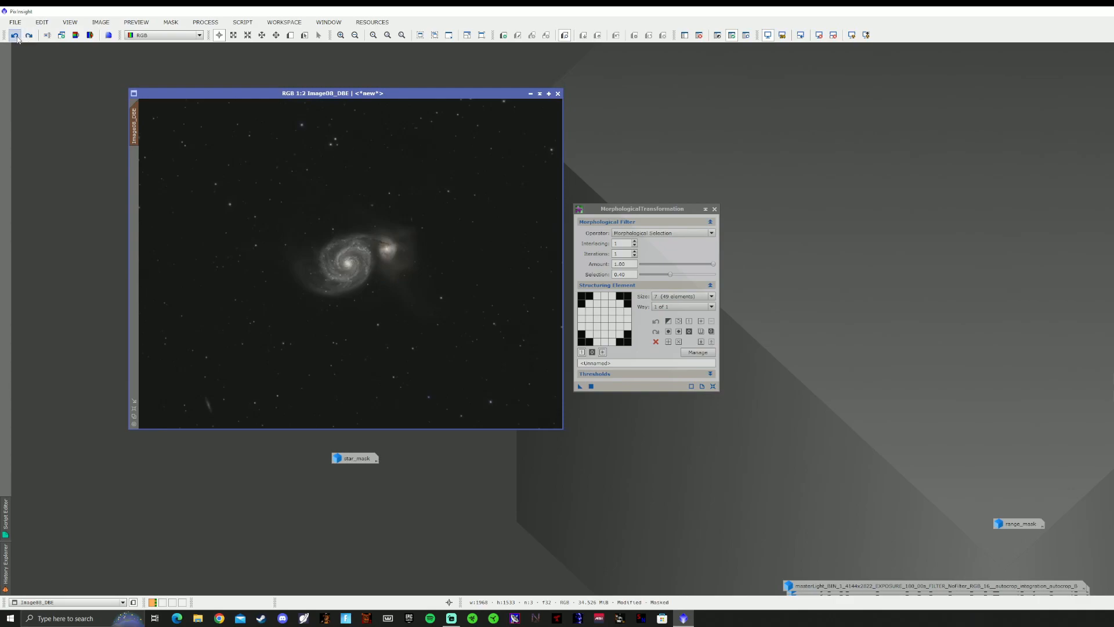
- Examine the stars across the galaxy and the surrounding field, and close MorphologicalTransformation
scroll(334, 263, "up", 4)
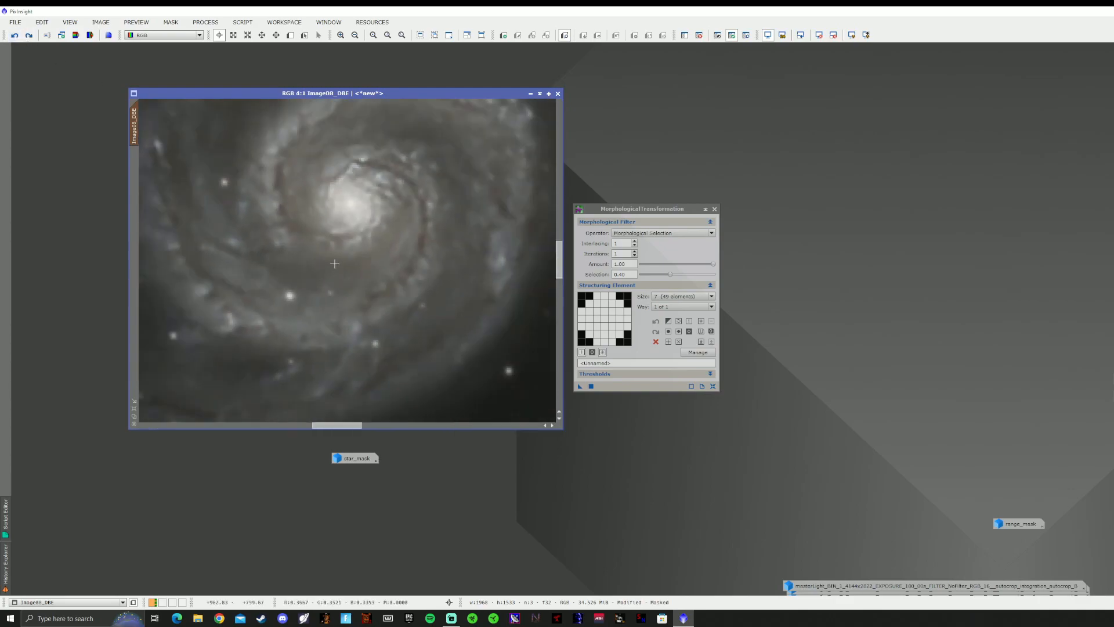
scroll(334, 264, "down", 3)
scroll(216, 199, "up", 5)
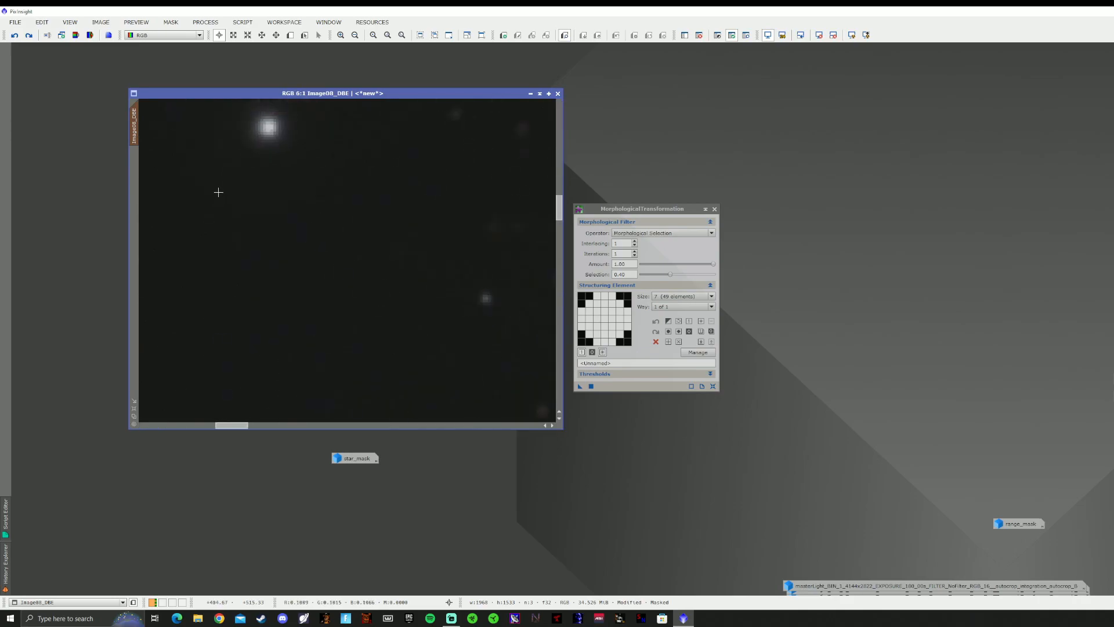
left_click(714, 209)
scroll(361, 249, "down", 6)
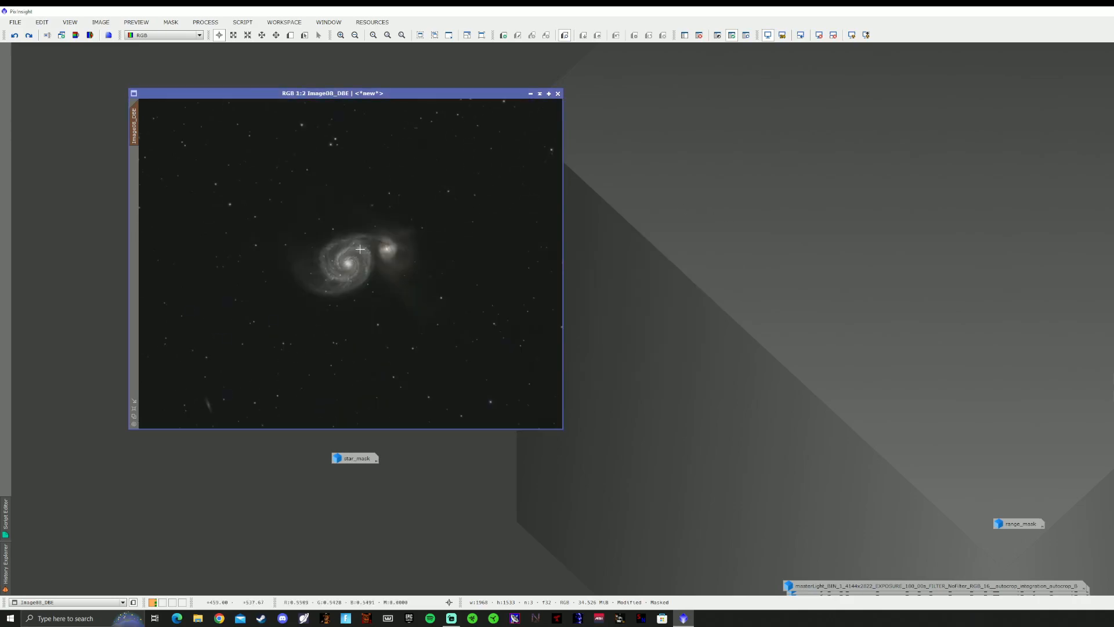
scroll(418, 405, "up", 4)
scroll(409, 386, "down", 5)
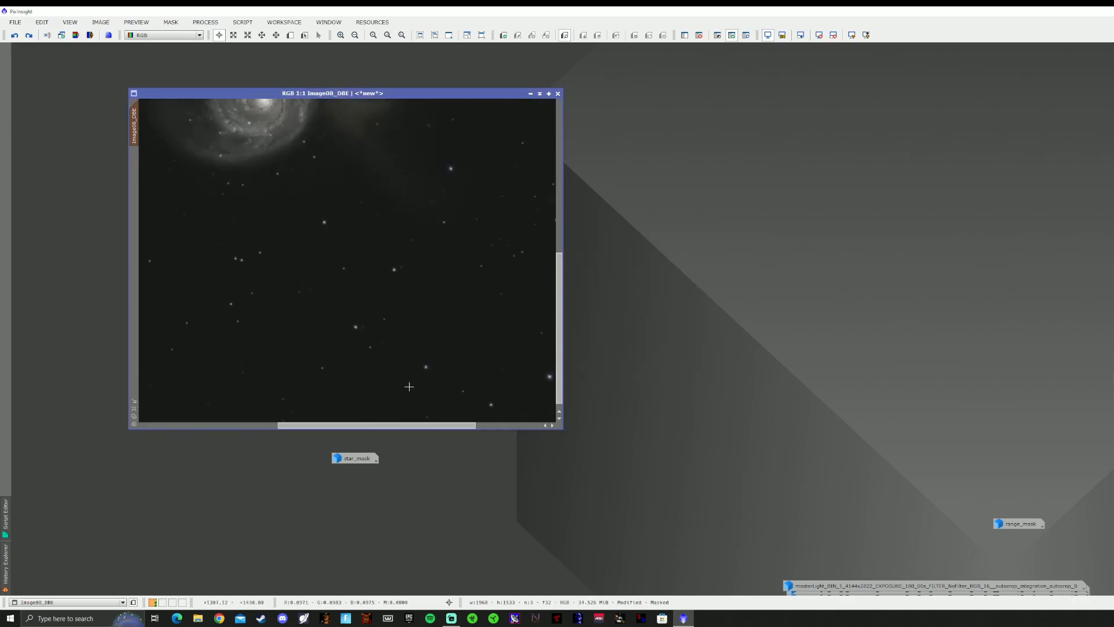
scroll(409, 386, "up", 1)
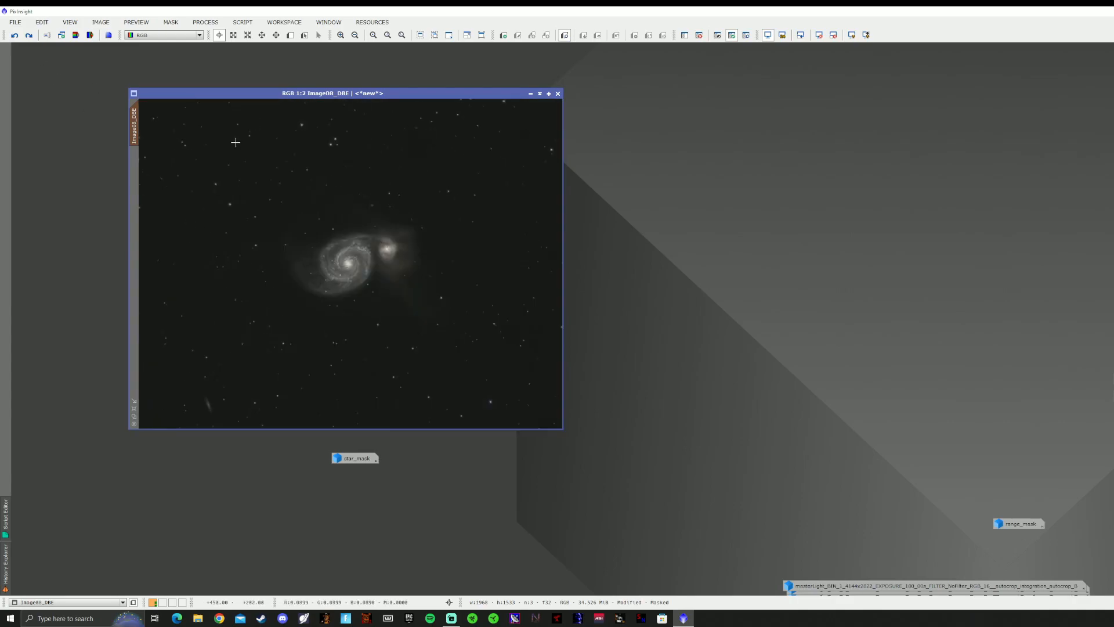
- Remove the star mask from Image08_DBE and inspect the unmasked image
left_click(170, 22)
left_click(176, 48)
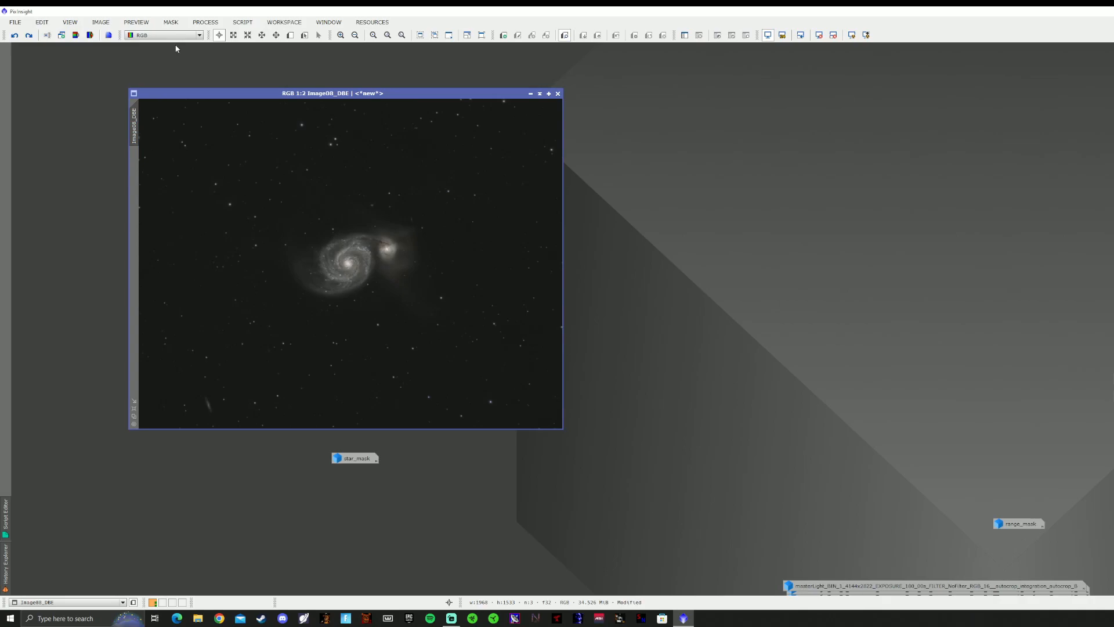
scroll(298, 241, "up", 3)
scroll(328, 257, "down", 3)
scroll(328, 257, "down", 1)
scroll(328, 257, "up", 1)
- Open CurvesTransformation, reset its curve, and start a real-time preview of Image08_DBE with the dialog moved beside it
left_click(205, 22)
mouse_move(293, 263)
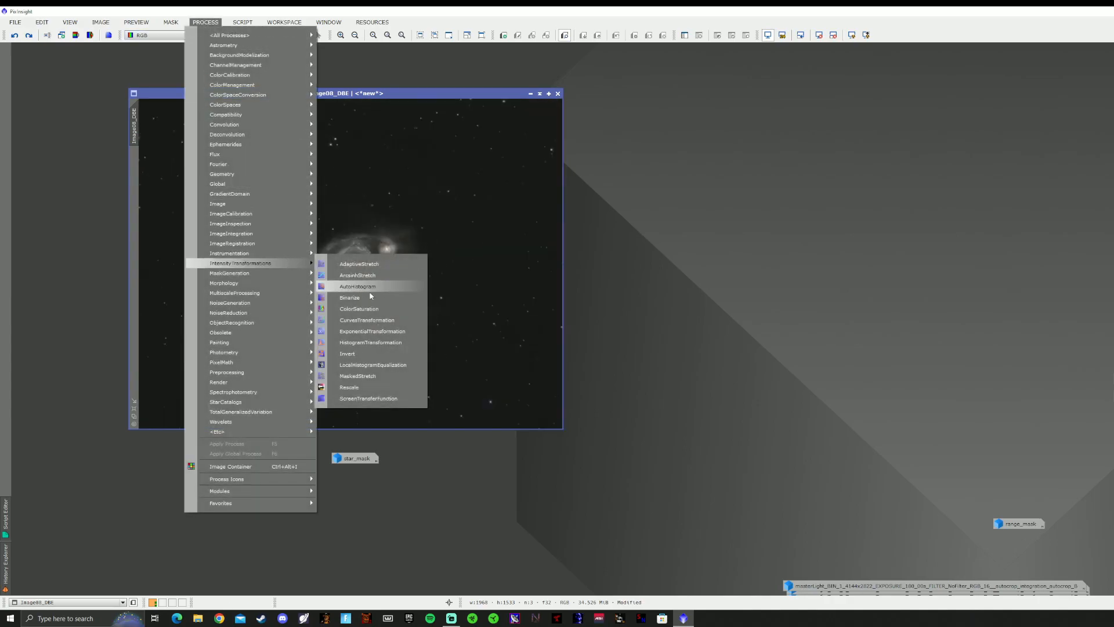
left_click(372, 319)
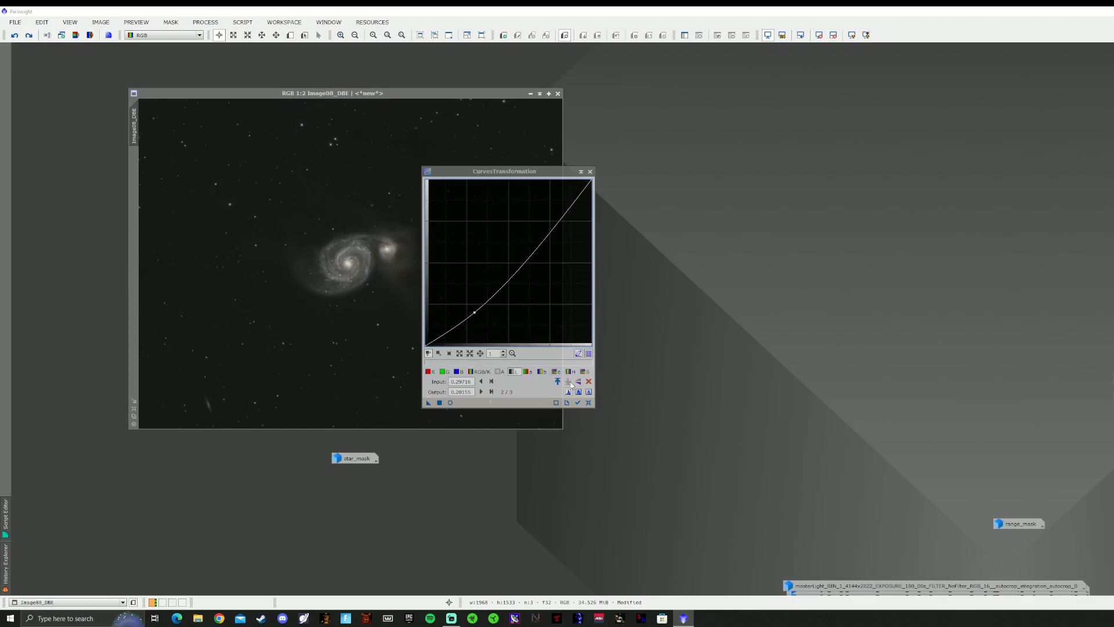
left_click(588, 403)
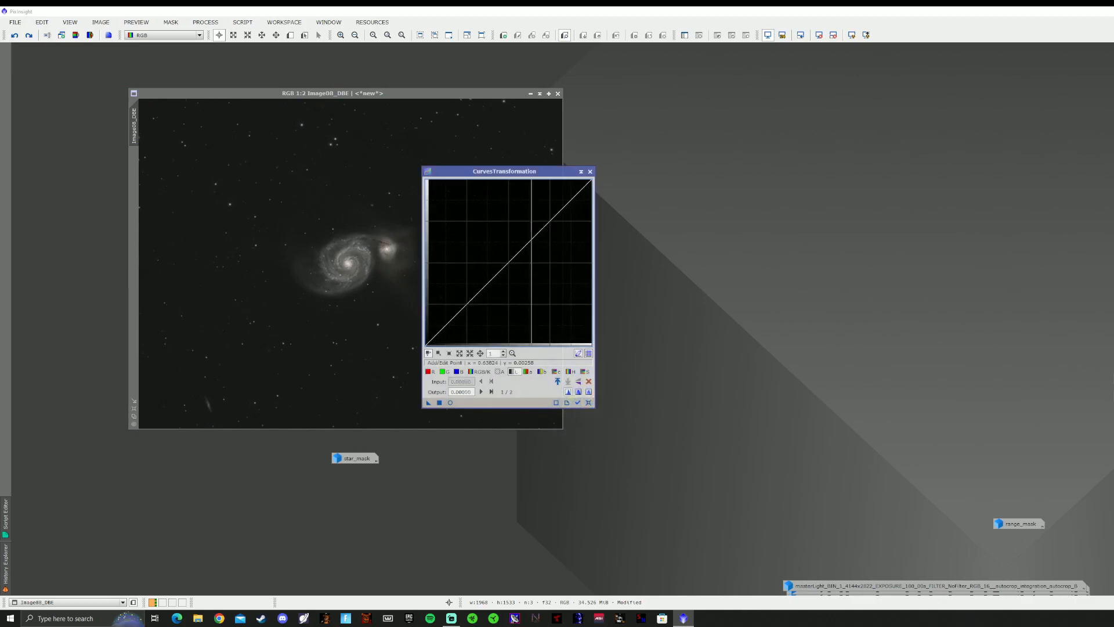
left_click(451, 402)
left_click_drag(506, 171, 592, 171)
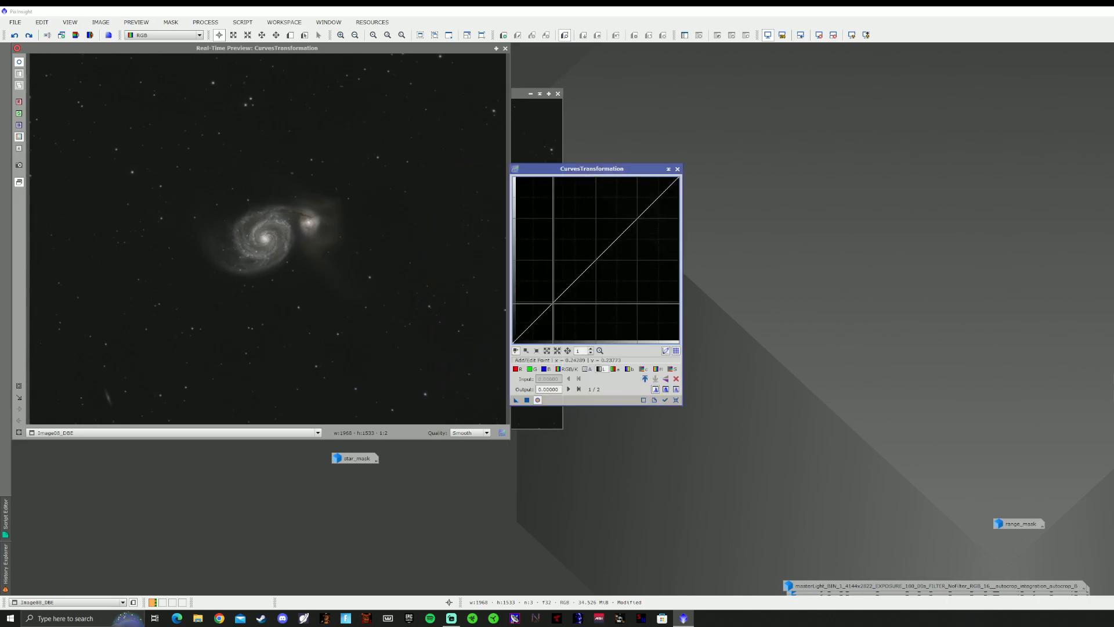
- Add lightness curve points at about 0.28 input, 0.23 output and 0.76 input, 0.75 output, apply to Image08_DBE, and close the preview
left_click(555, 302)
left_click_drag(555, 302, 559, 305)
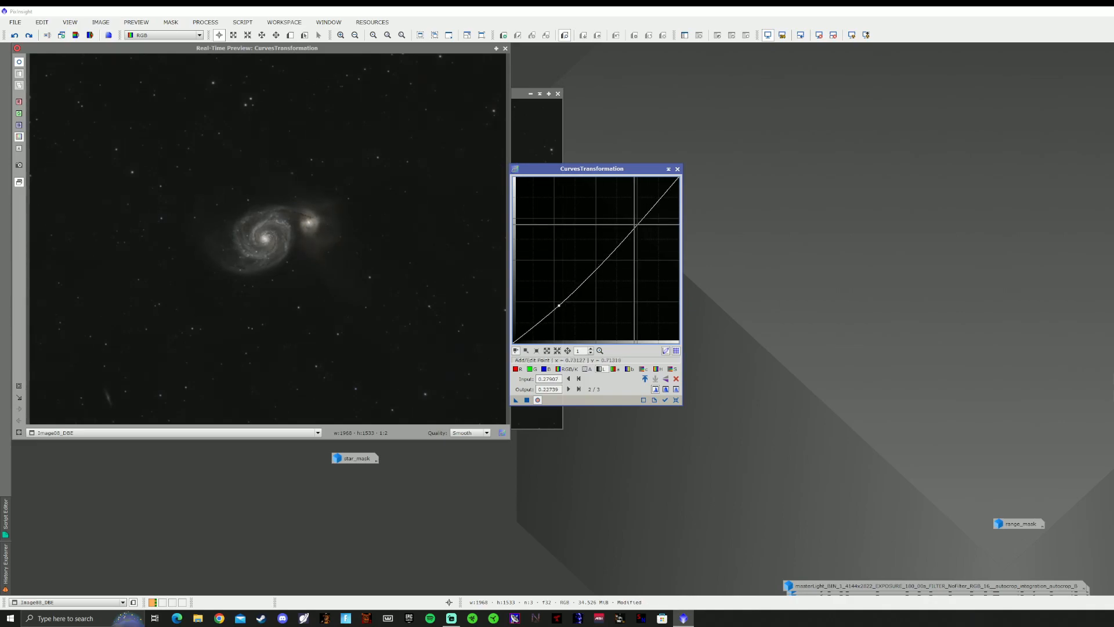
left_click(637, 217)
left_click_drag(638, 217, 639, 219)
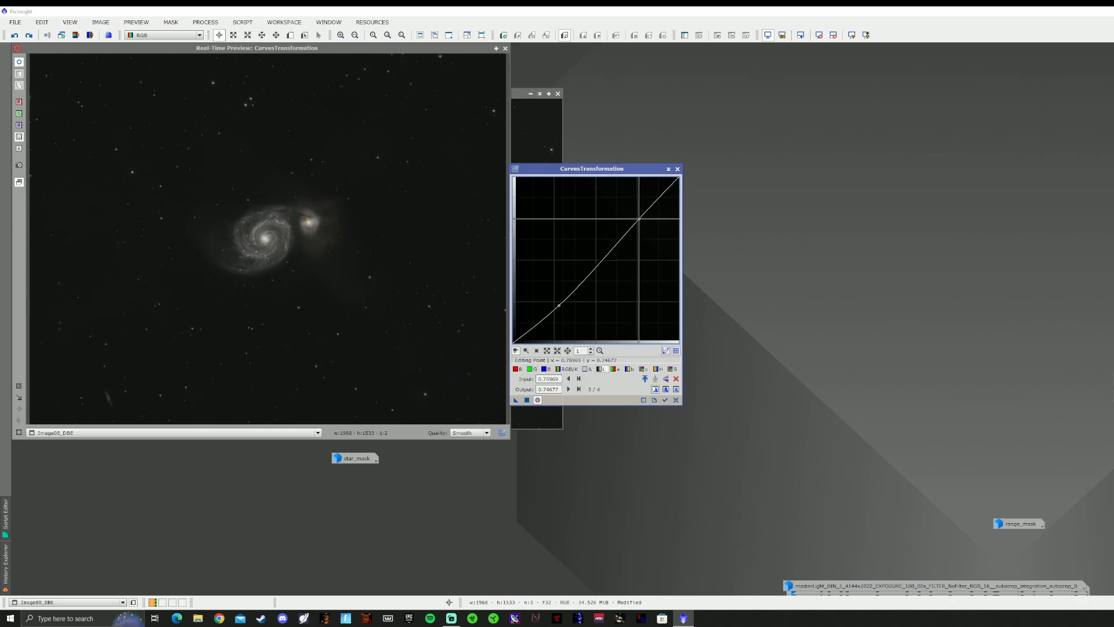
left_click(538, 400)
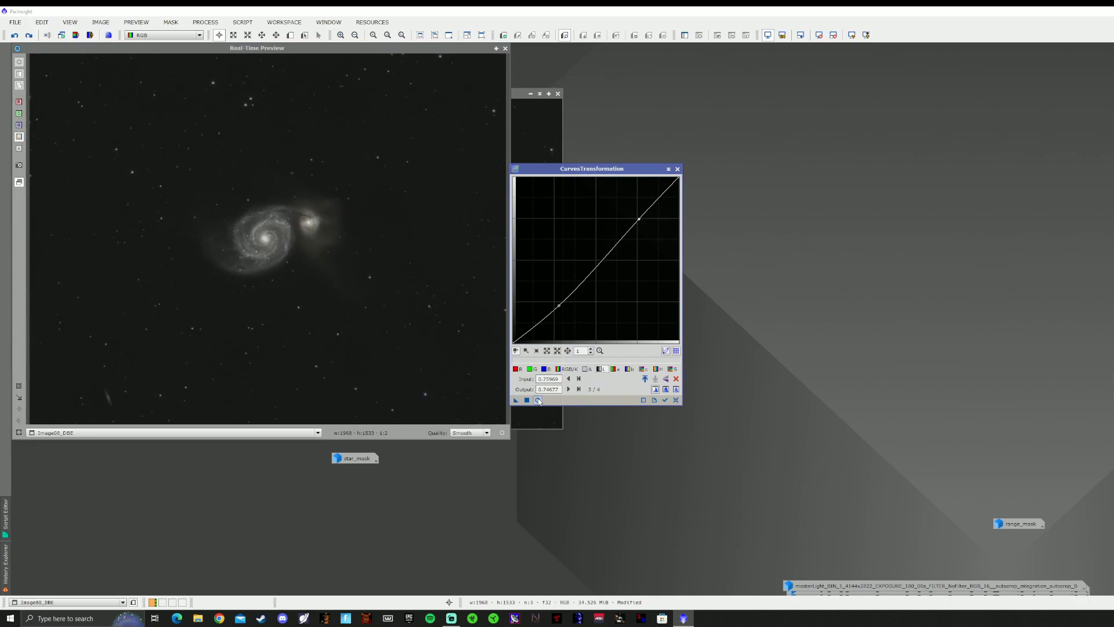
left_click(538, 400)
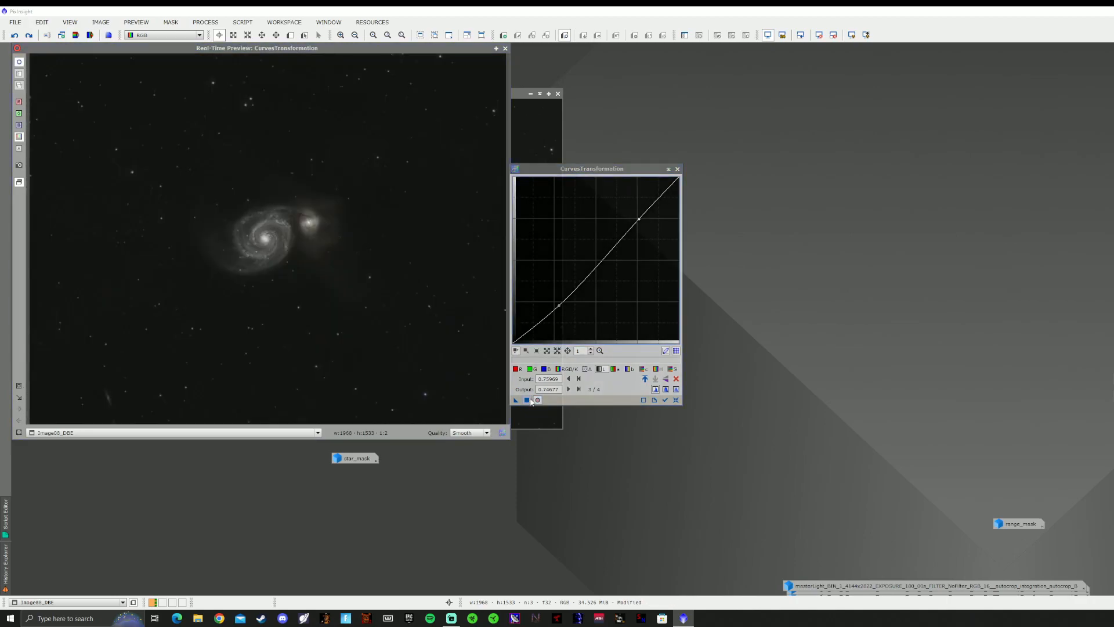
left_click(505, 48)
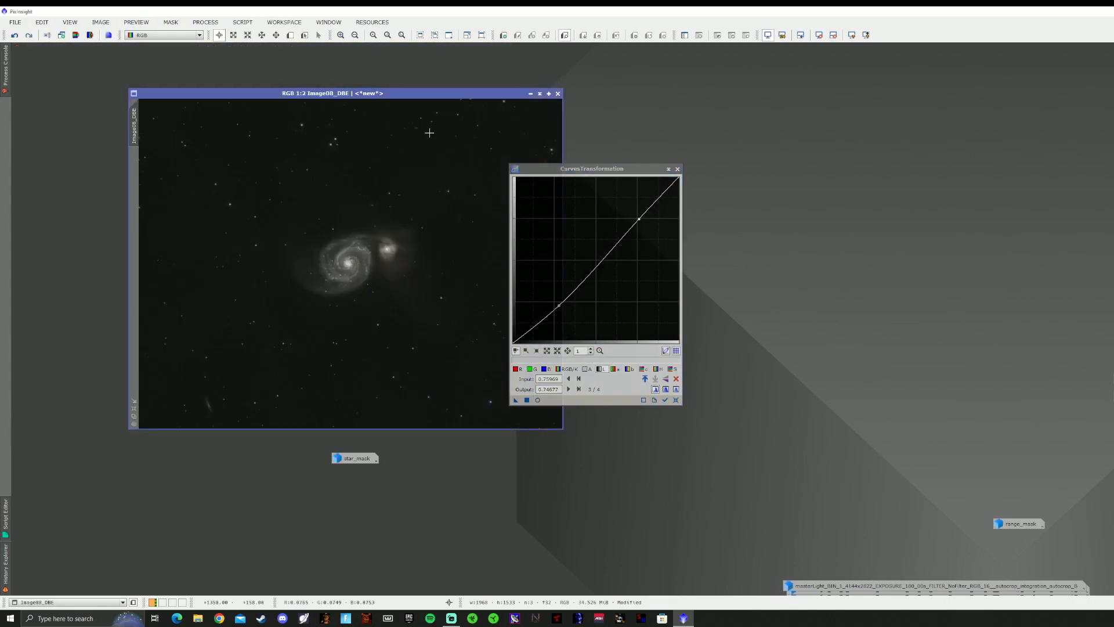
- Examine the dark background of Image08_DBE at high magnification after the lightness adjustment
scroll(437, 122, "up", 12)
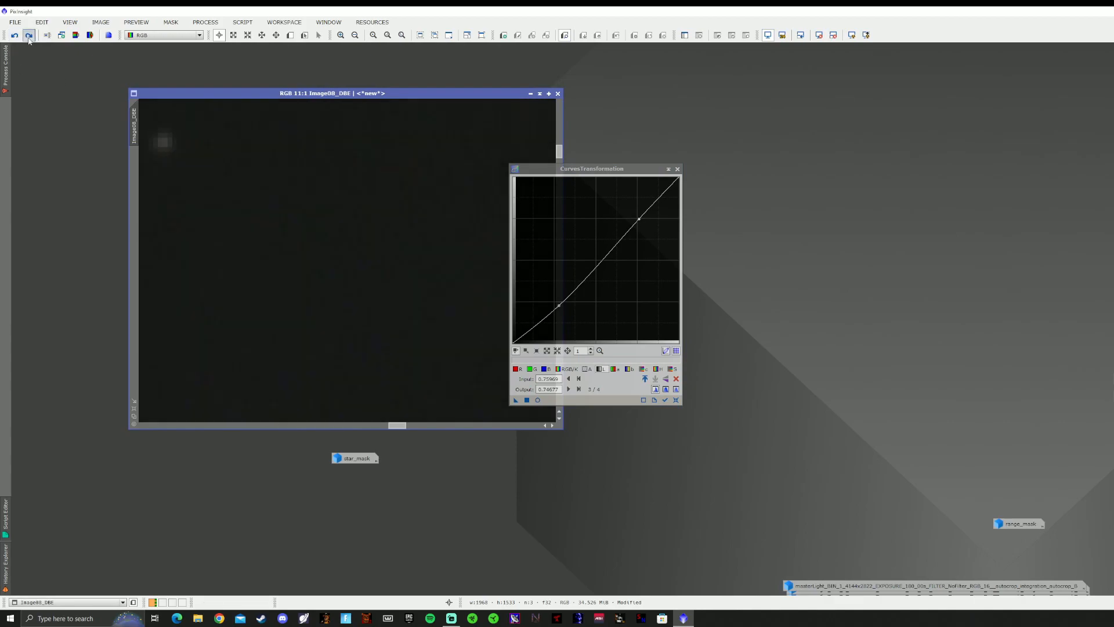
scroll(284, 219, "down", 13)
scroll(286, 219, "up", 16)
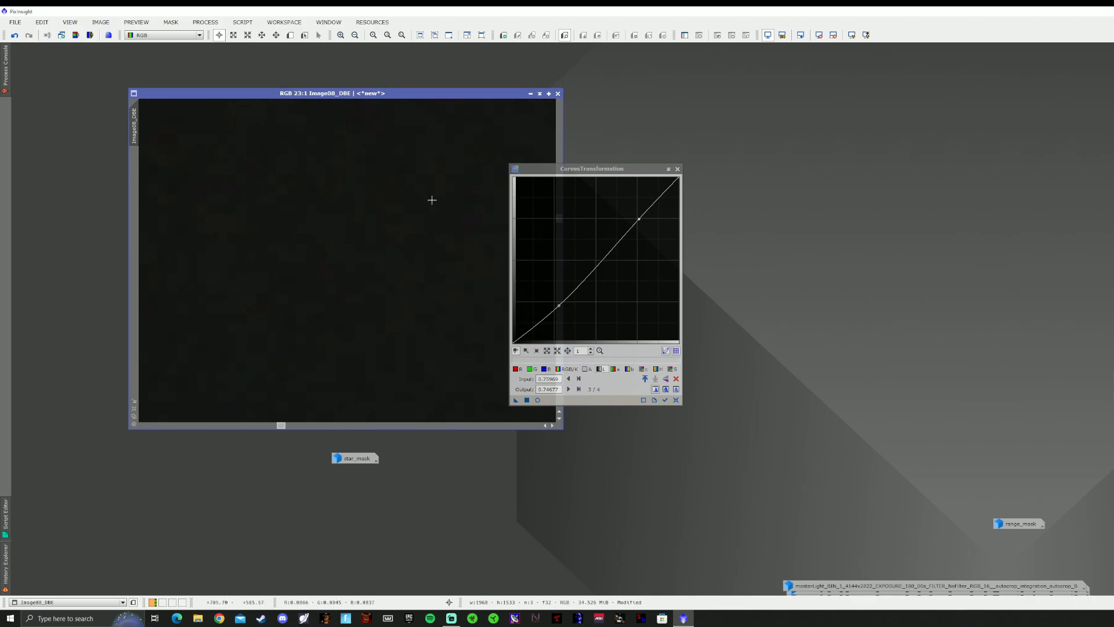
scroll(372, 282, "down", 20)
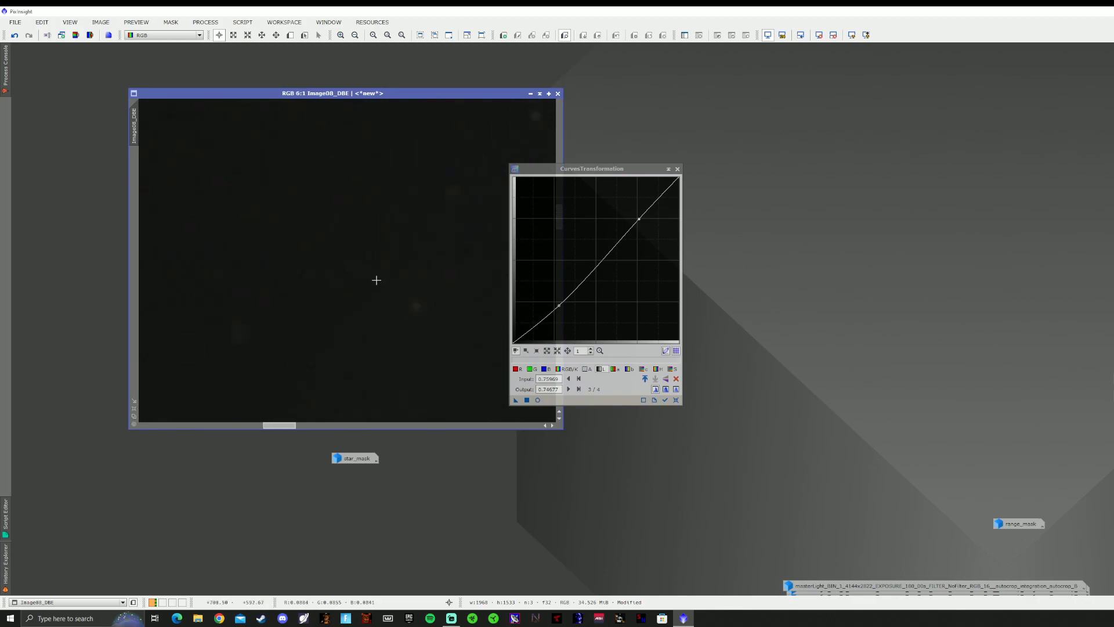
scroll(377, 279, "down", 1)
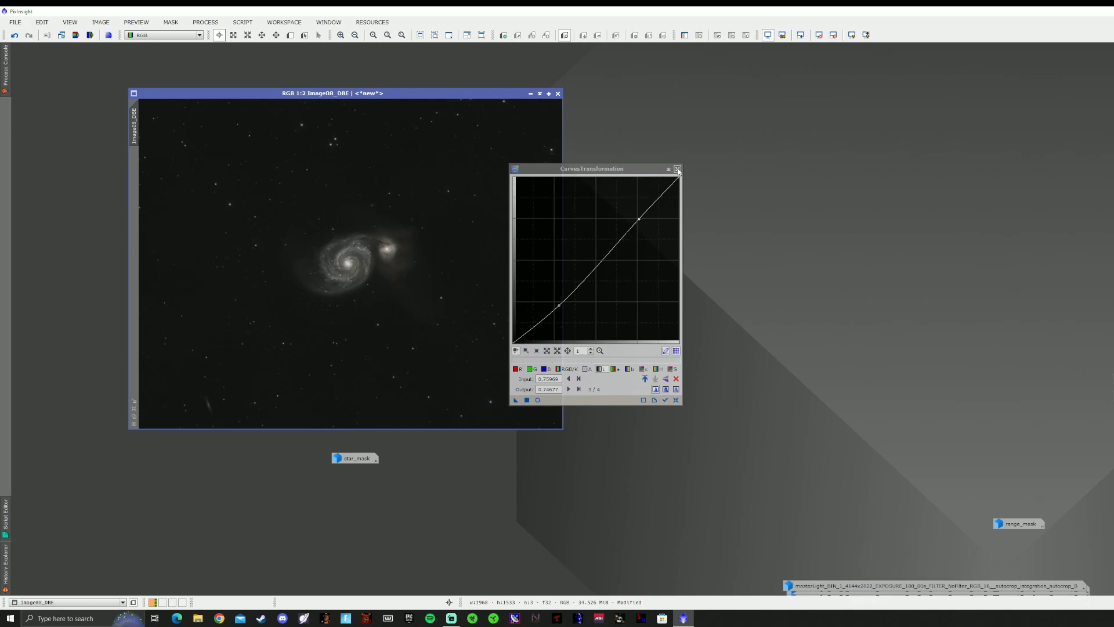
- Reset the curve, extract the lightness of Image08_DBE, and assign Image08_DBE_L as its mask, leaving the mask image minimized
left_click(676, 400)
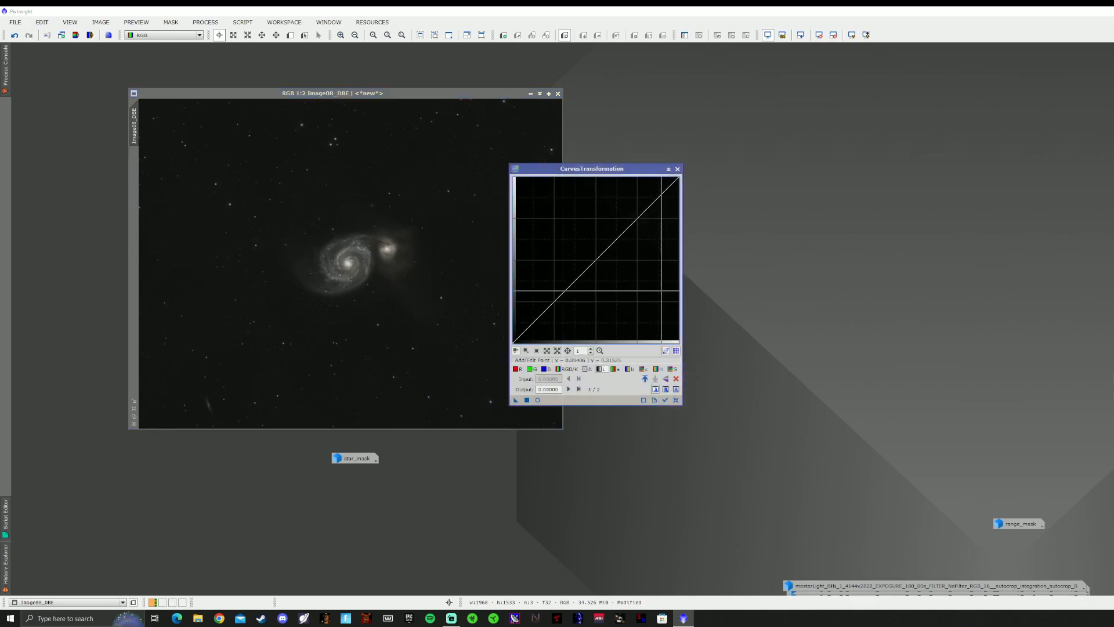
left_click_drag(648, 173, 700, 201)
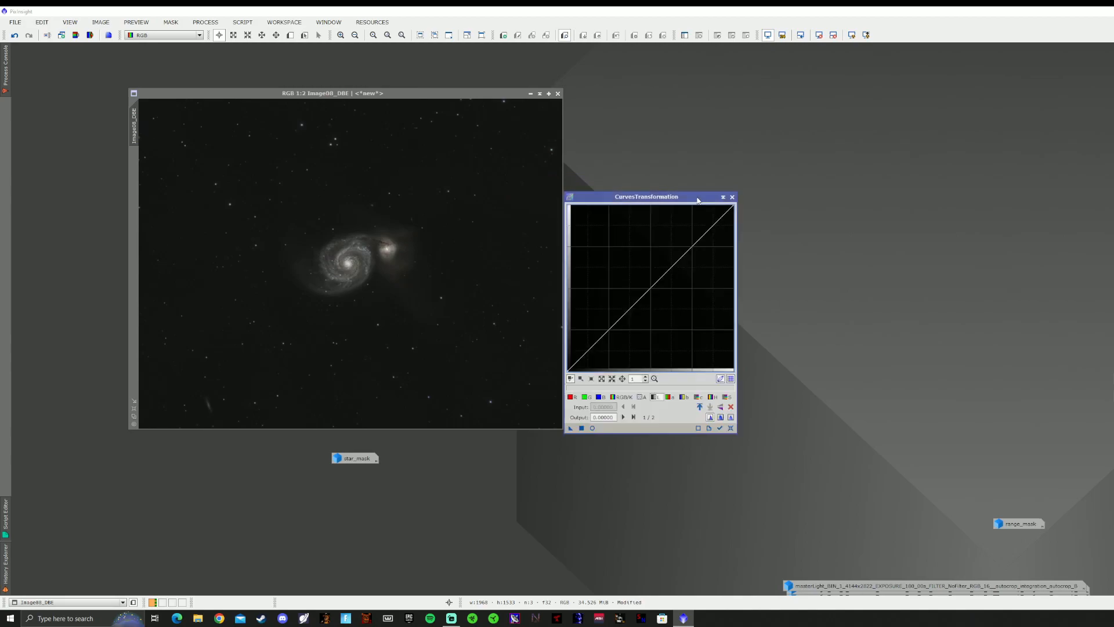
left_click(75, 35)
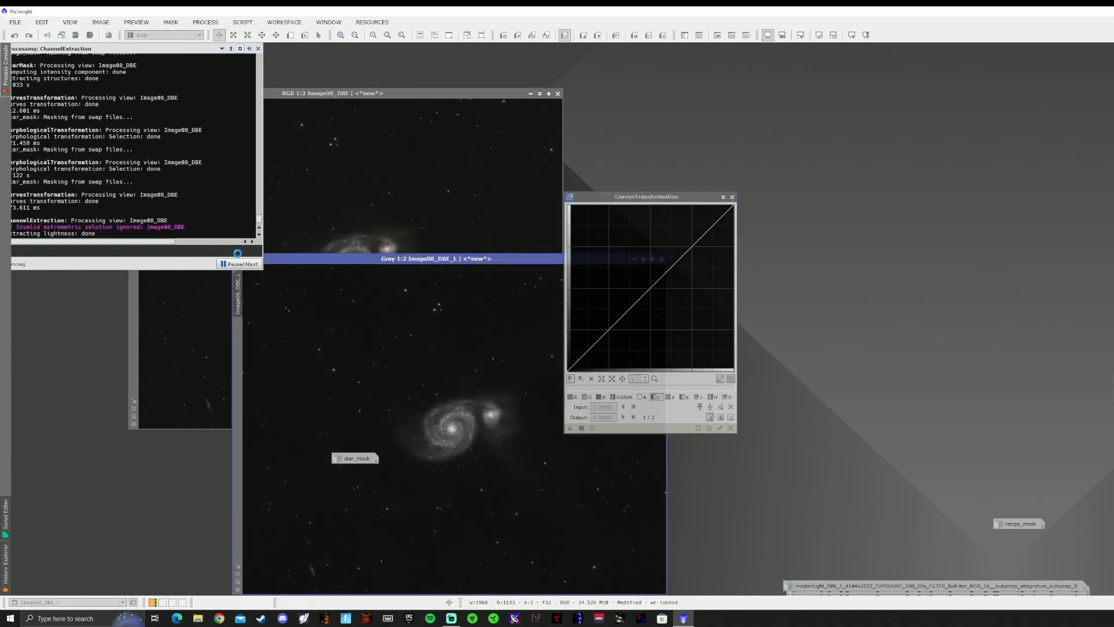
left_click(267, 48)
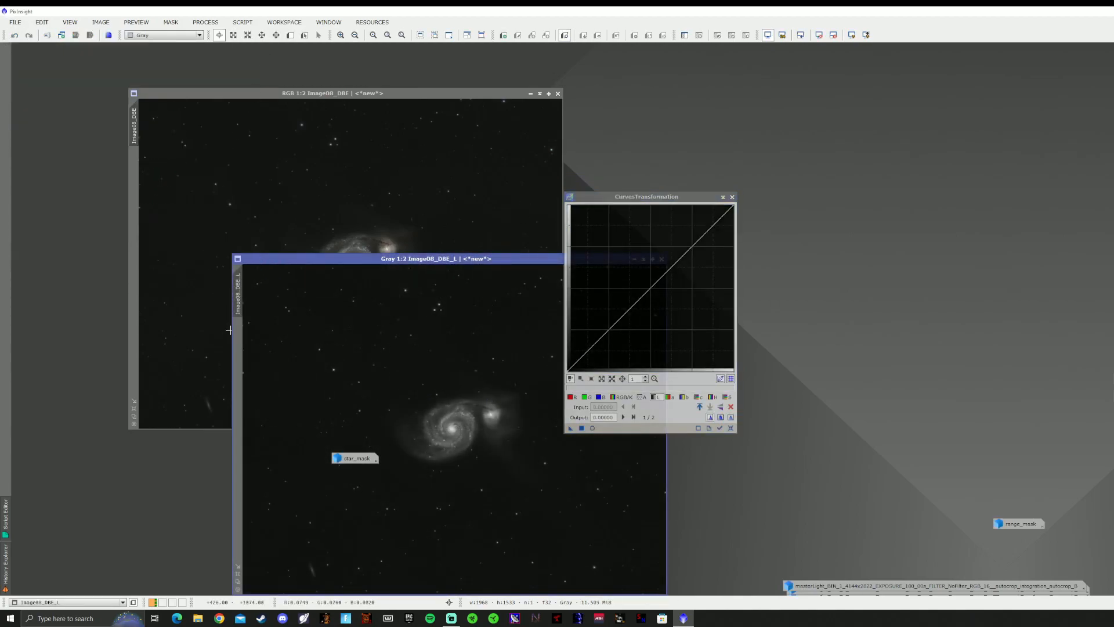
left_click_drag(238, 302, 136, 238)
left_click_drag(251, 259, 12, 229)
left_click(395, 230)
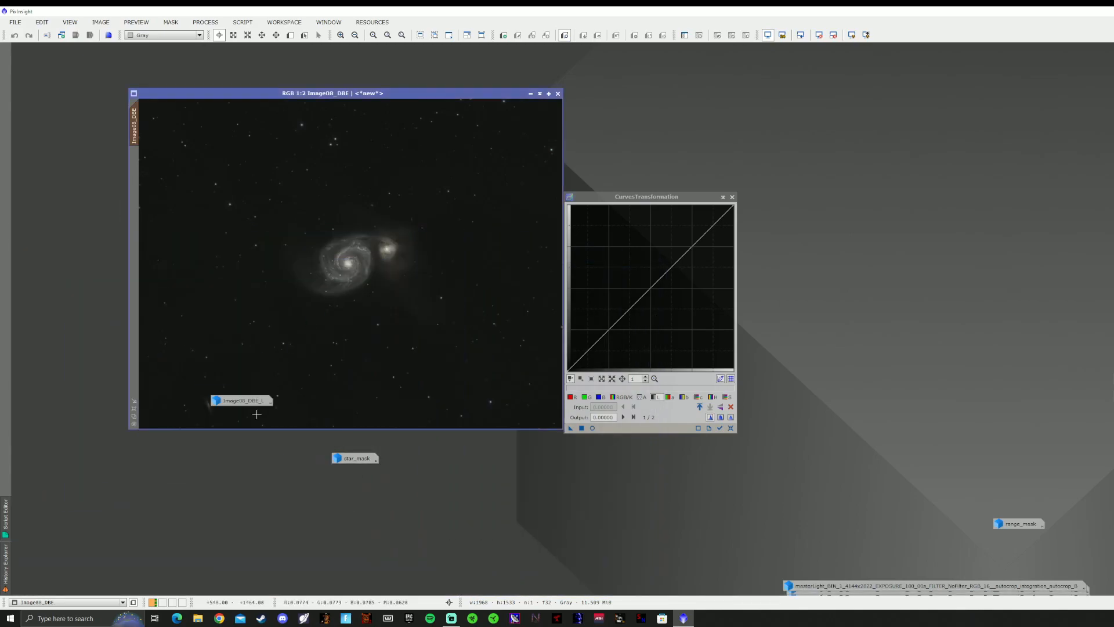
left_click_drag(241, 403, 232, 452)
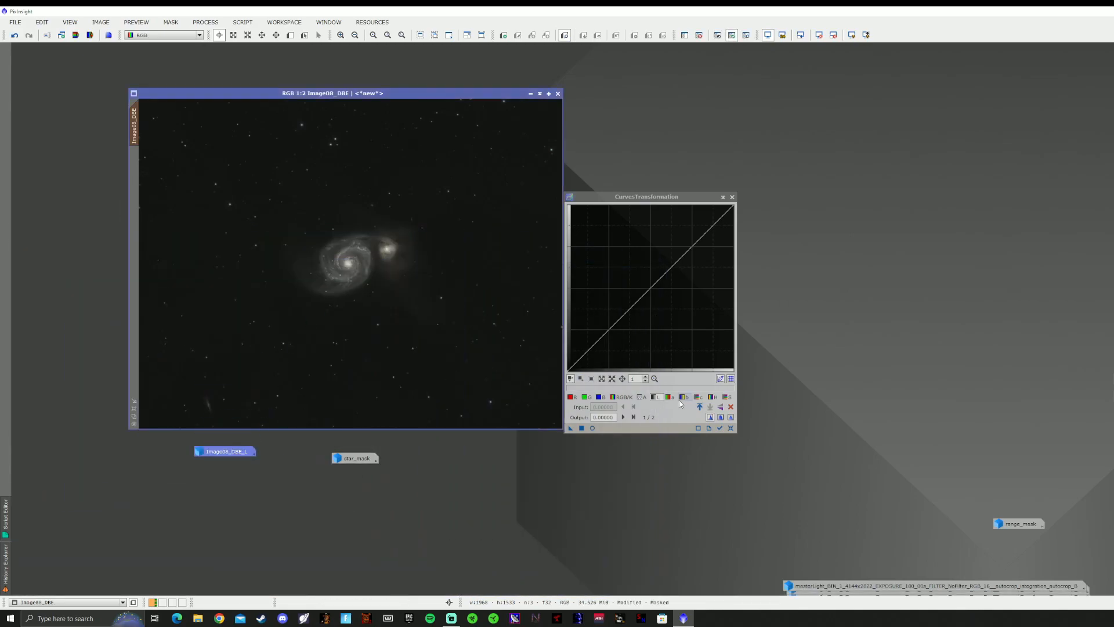
- Raise the chrominance and saturation curves, with a lower saturation point at about 0.12 input and 0.25 output, and apply them to Image08_DBE
left_click(725, 397)
left_click(698, 397)
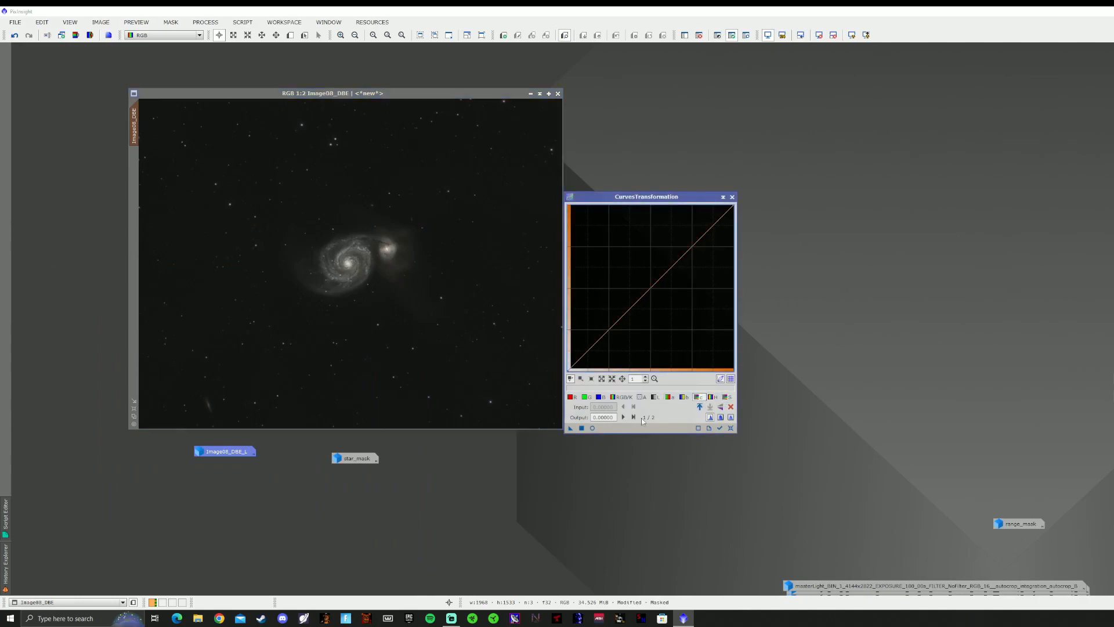
left_click(593, 428)
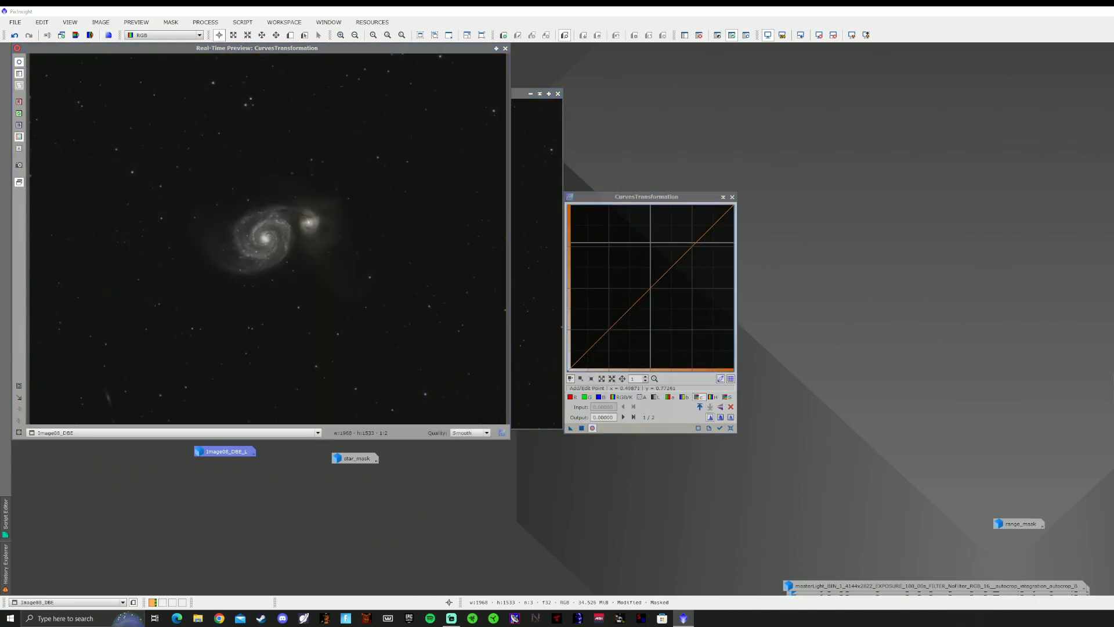
left_click(671, 225)
left_click(727, 397)
left_click(671, 225)
left_click(588, 330)
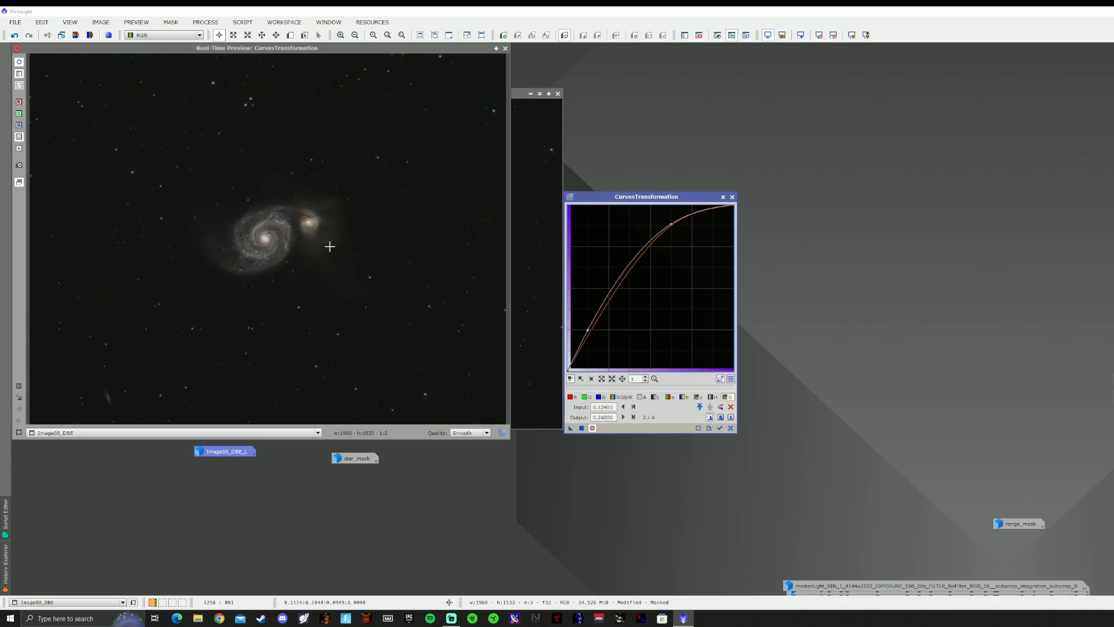
left_click(582, 428)
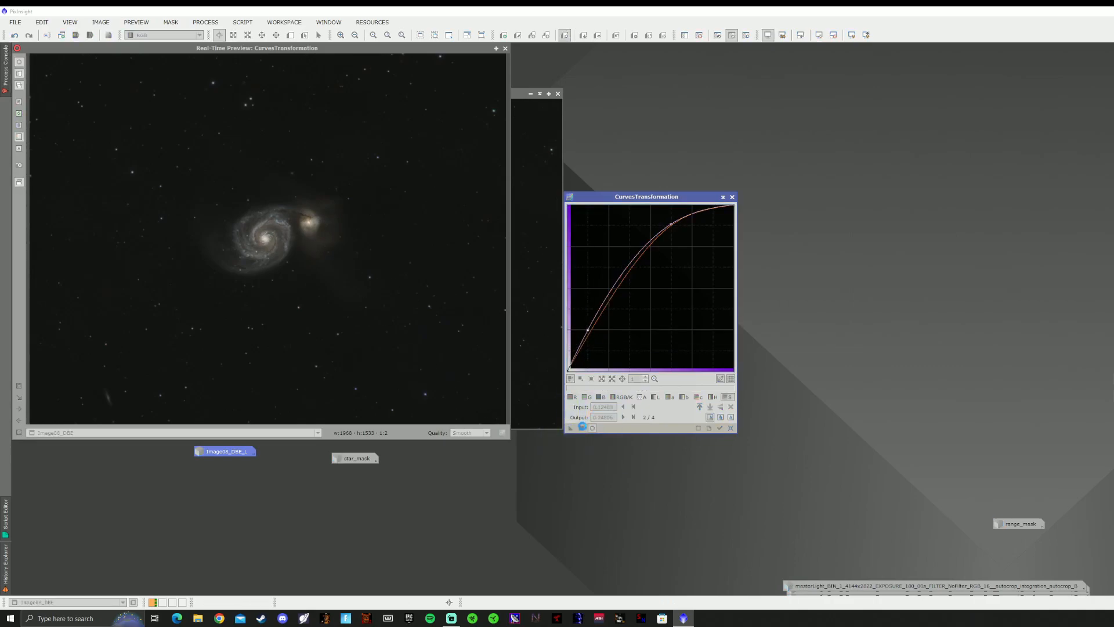
- Reset the curves and apply a second saturation boost to Image08_DBE, with its lower point at about 0.12 input and 0.25 output
left_click(732, 429)
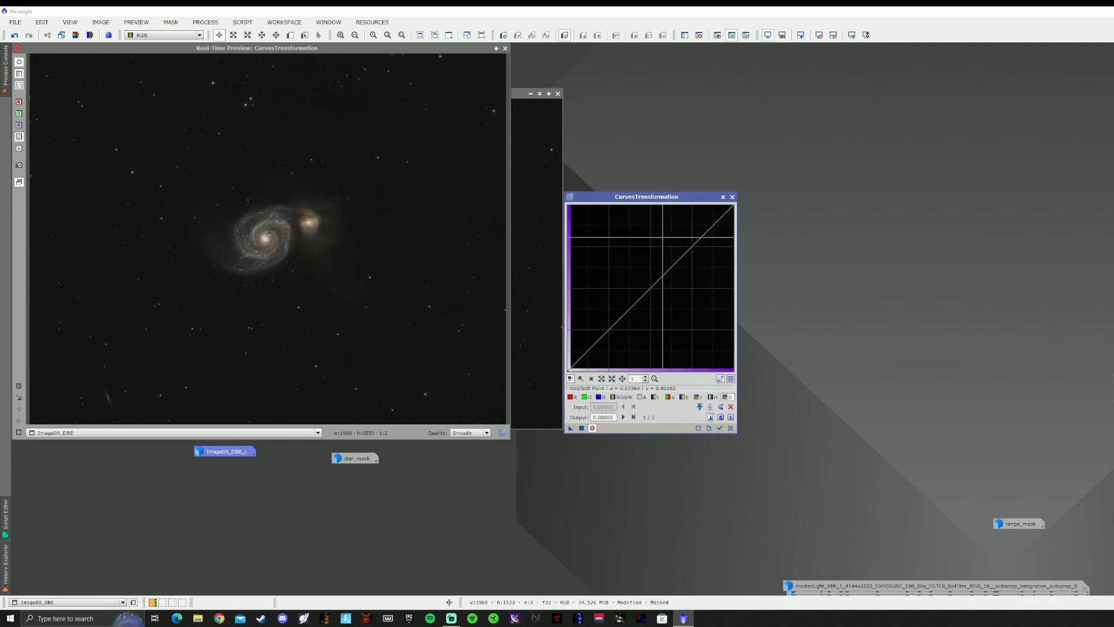
left_click(671, 225)
left_click(587, 330)
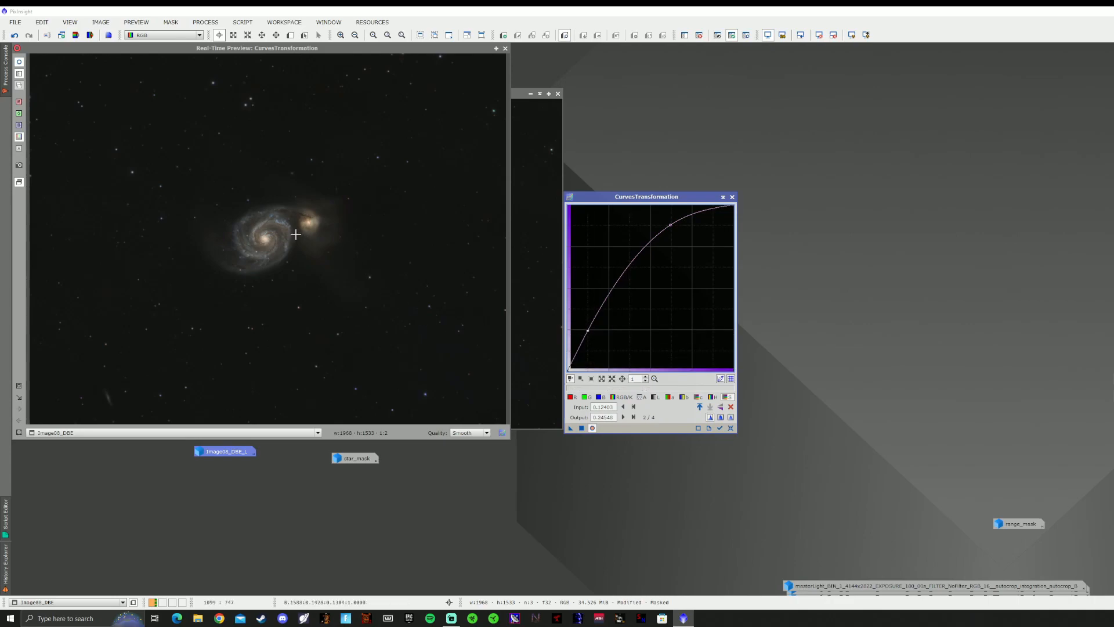
left_click(592, 428)
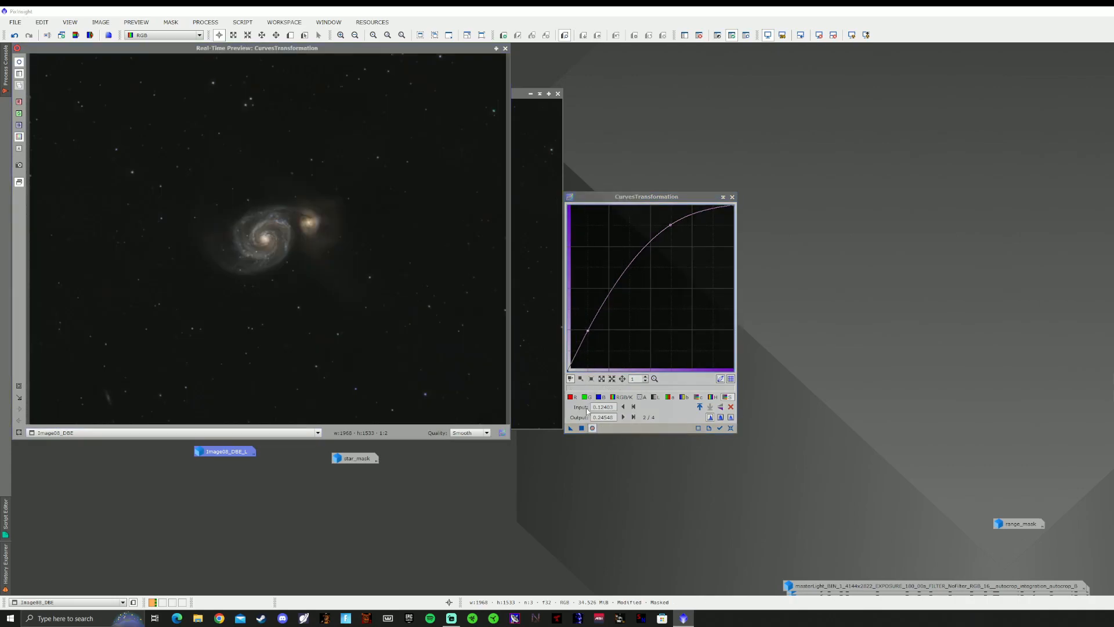
left_click(582, 427)
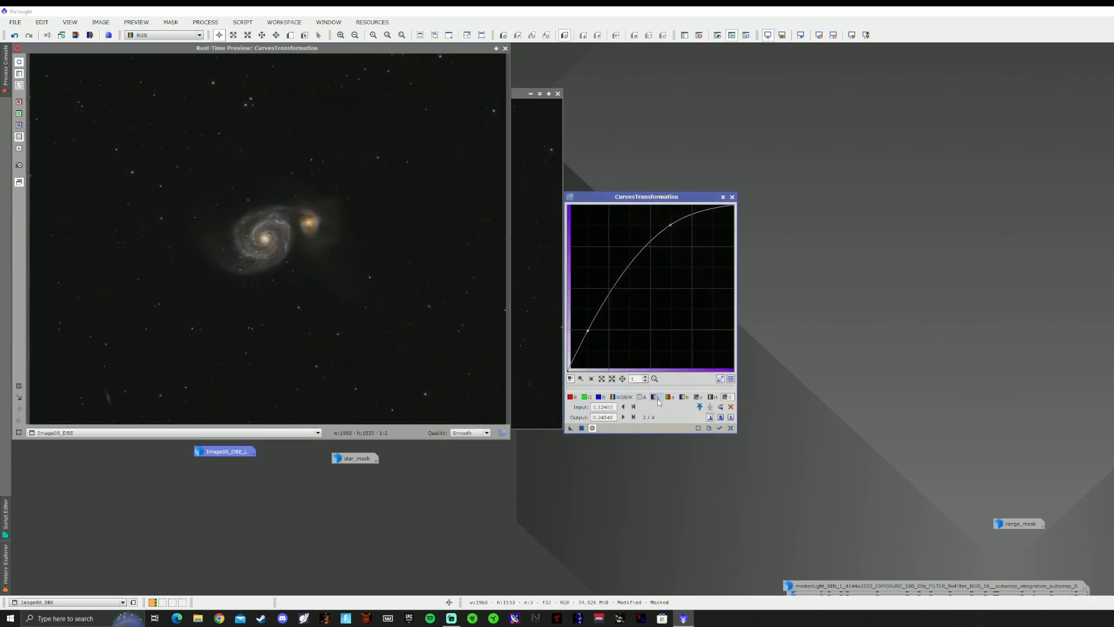
- Try a third, gentler saturation curve with a single point at about 0.70 input and 0.80 output
left_click(730, 428)
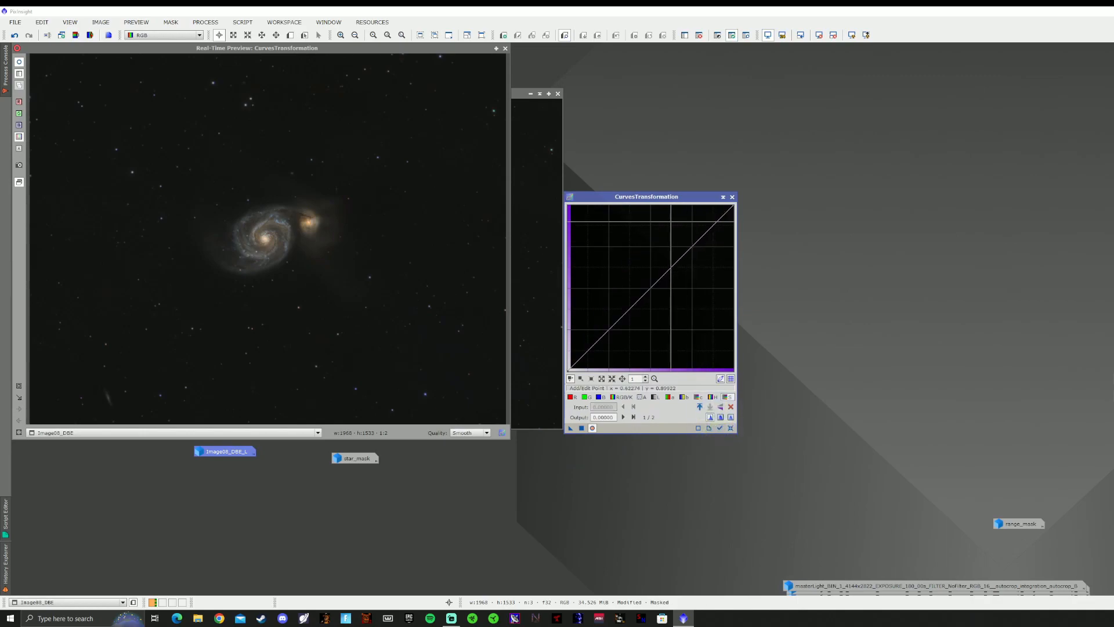
left_click(671, 225)
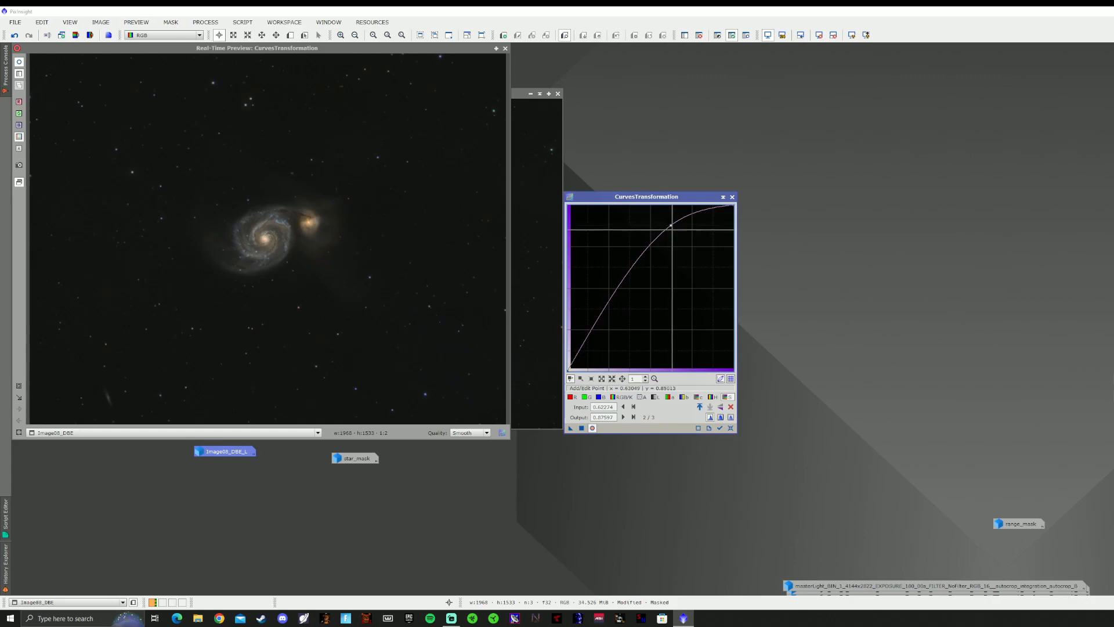
left_click(681, 234)
left_click(729, 428)
left_click(683, 238)
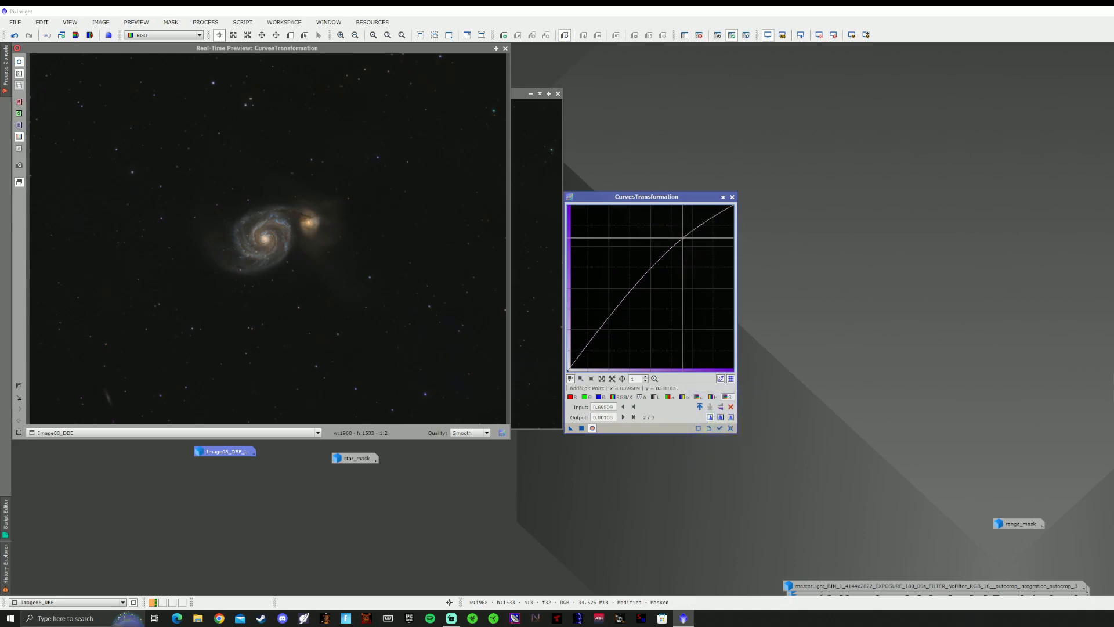
left_click_drag(683, 237, 684, 238)
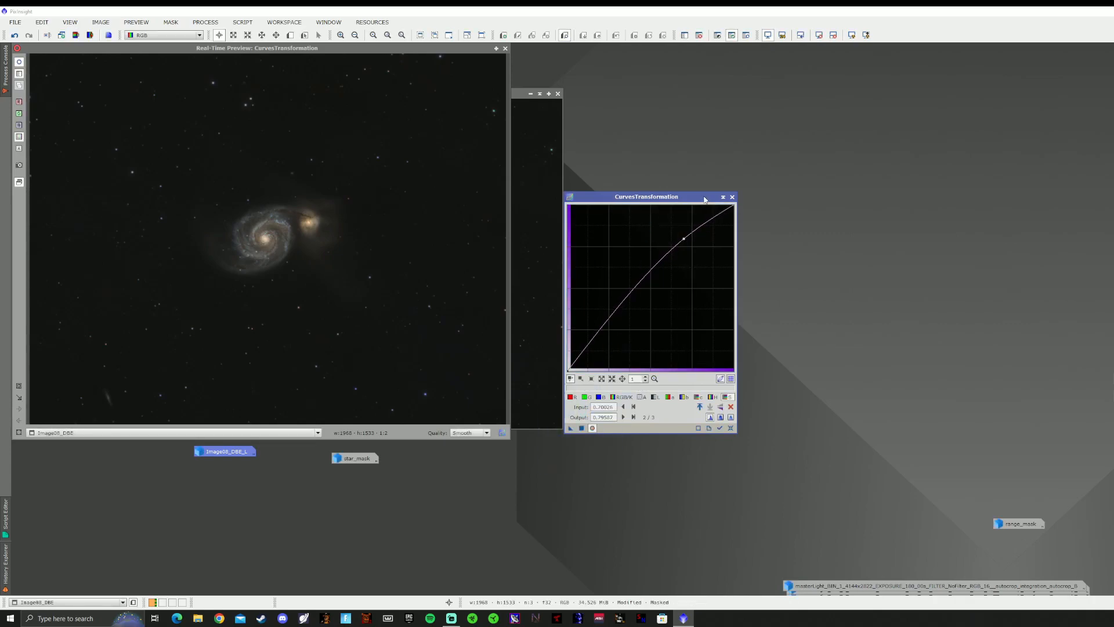
- Close CurvesTransformation and the real-time preview, and examine the colour detail in the galaxy's core, spiral arms and companion
left_click(732, 197)
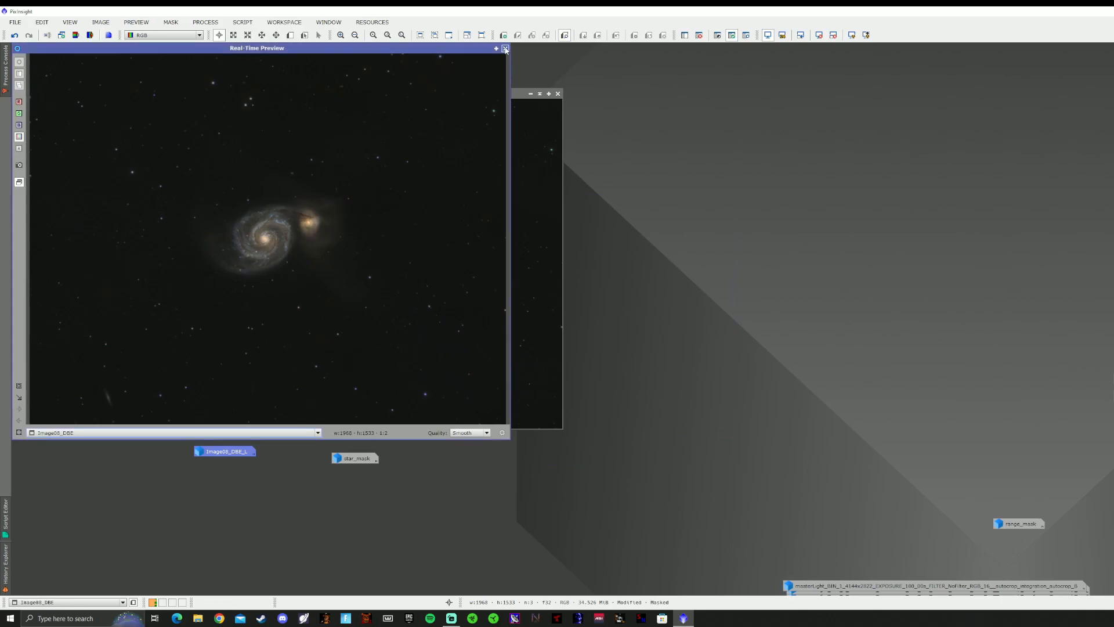
left_click(505, 50)
scroll(446, 179, "up", 2)
scroll(382, 191, "down", 4)
scroll(342, 253, "up", 4)
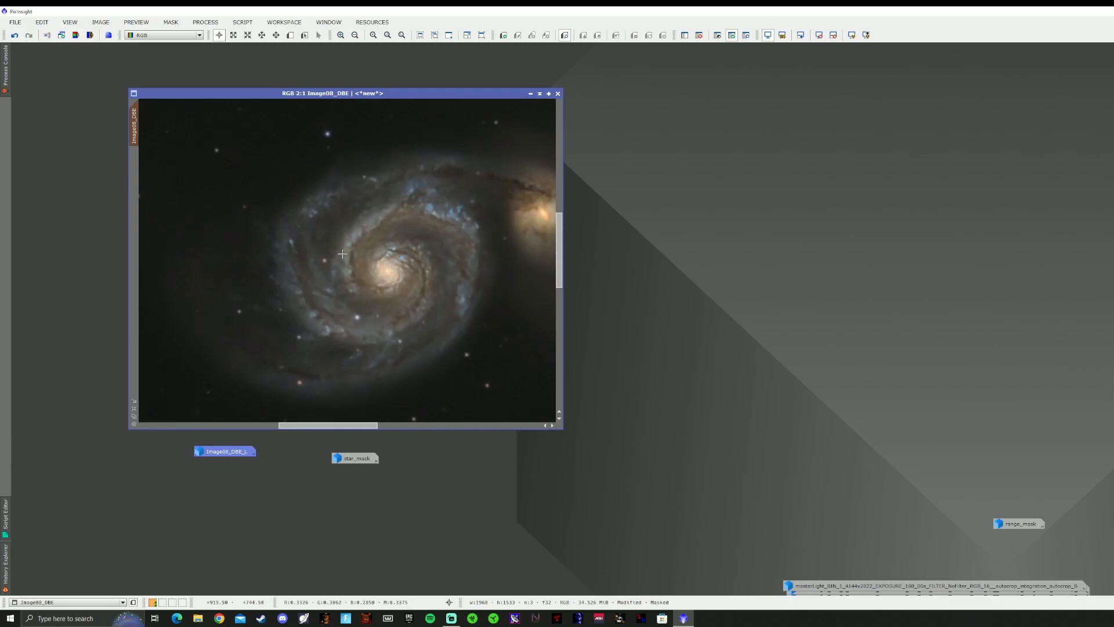
scroll(345, 256, "down", 1)
scroll(350, 257, "up", 2)
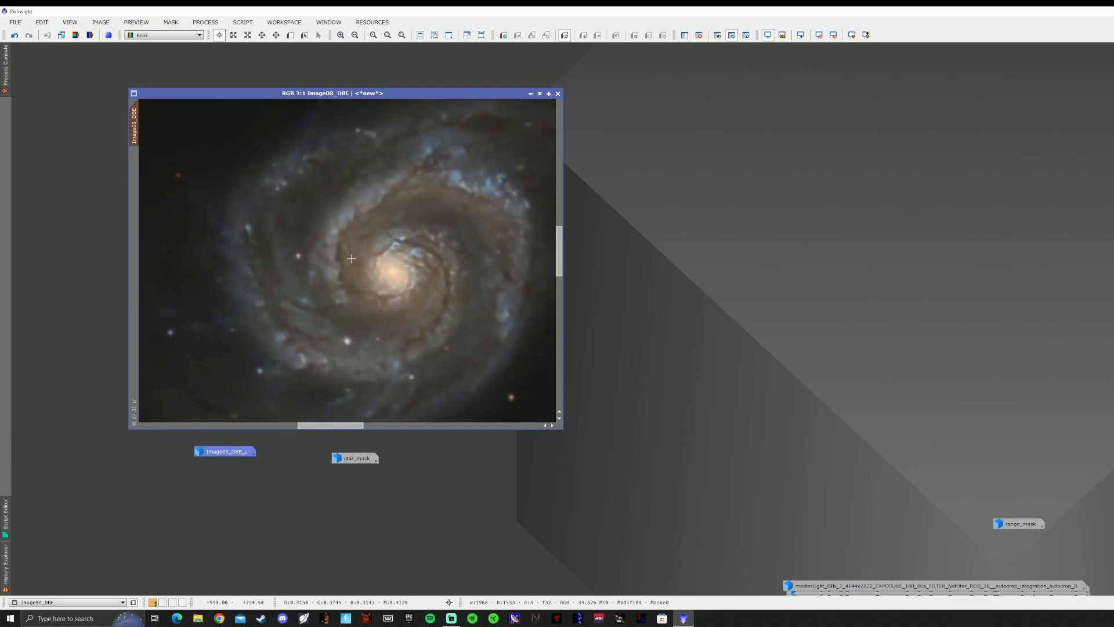
scroll(352, 258, "down", 4)
scroll(353, 259, "up", 4)
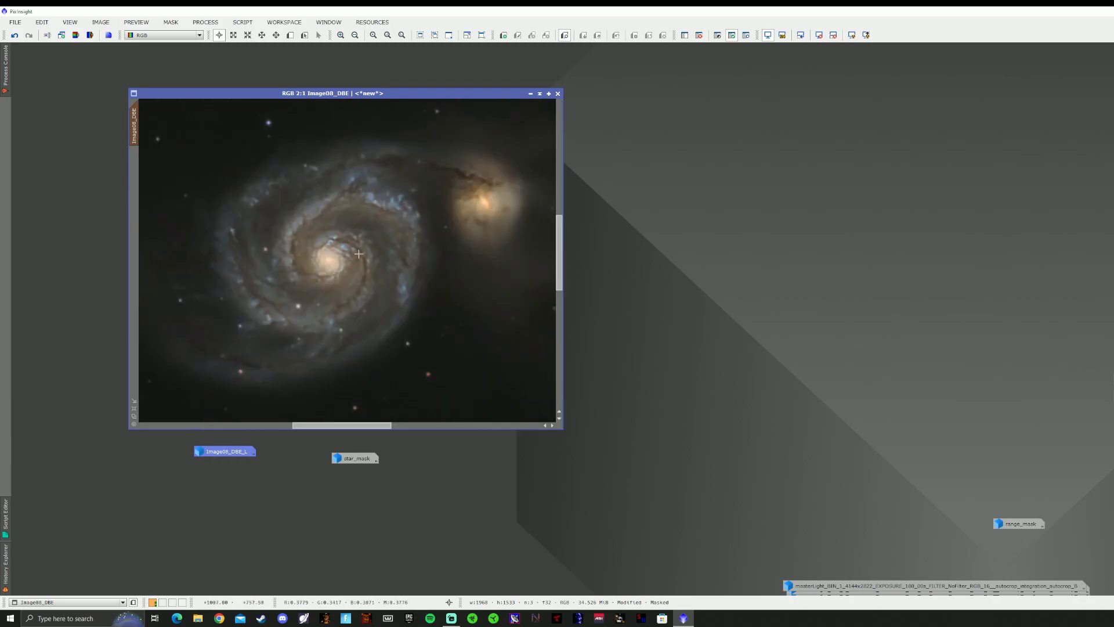
- Apply range_mask as the mask on Image08_DBE, minimise the mask image and invert the mask so the background is exposed
scroll(358, 254, "down", 2)
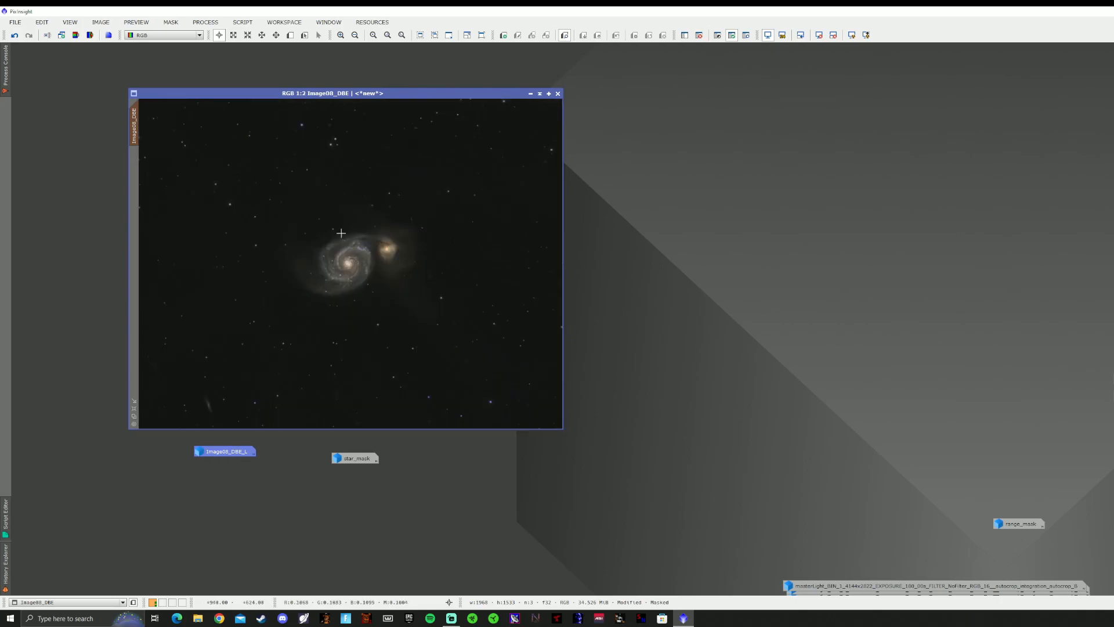
scroll(200, 174, "up", 4)
scroll(200, 174, "down", 4)
double_click(1033, 522)
left_click_drag(210, 260, 133, 257)
left_click(607, 242)
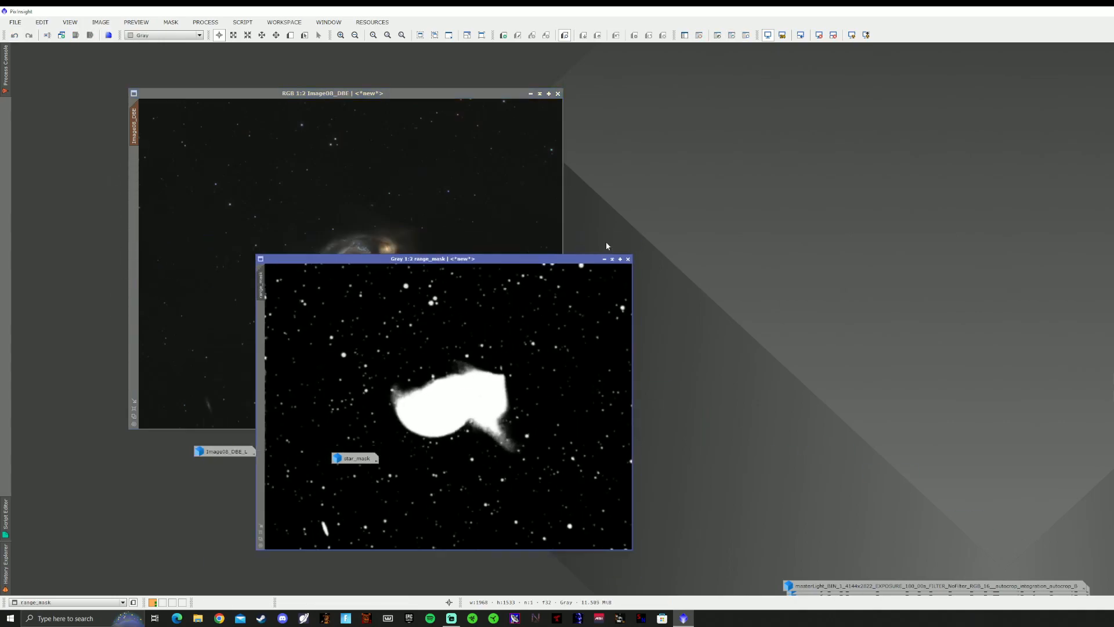
left_click(171, 22)
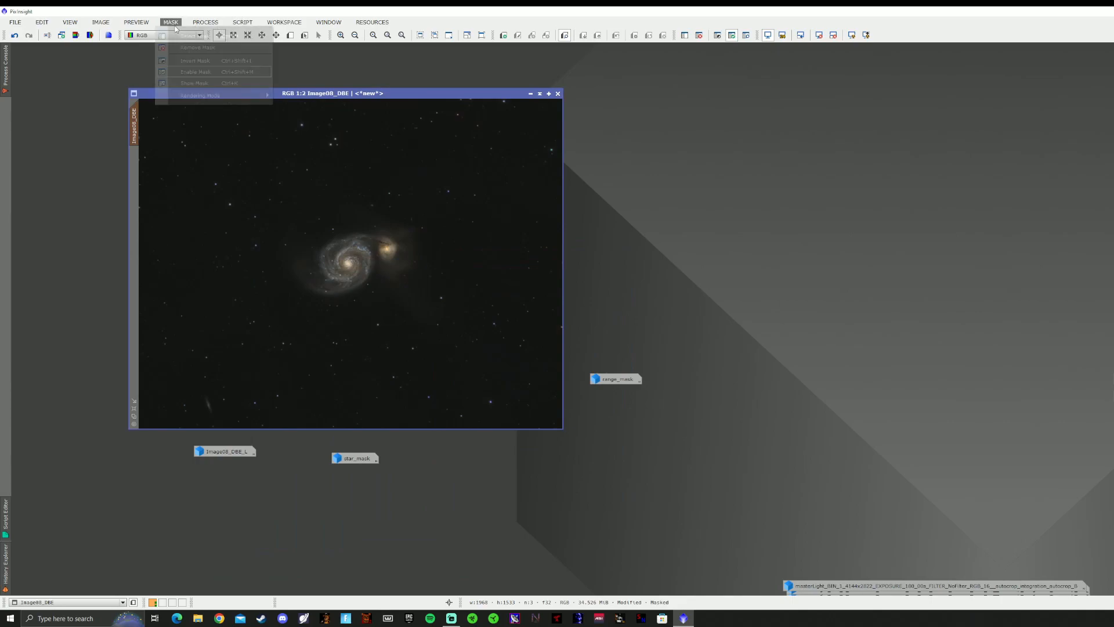
left_click(198, 60)
- Reset CurvesTransformation, lower the saturation curve at about 0.63 input and 0.39 output, and apply it to Image08_DBE
left_click(205, 22)
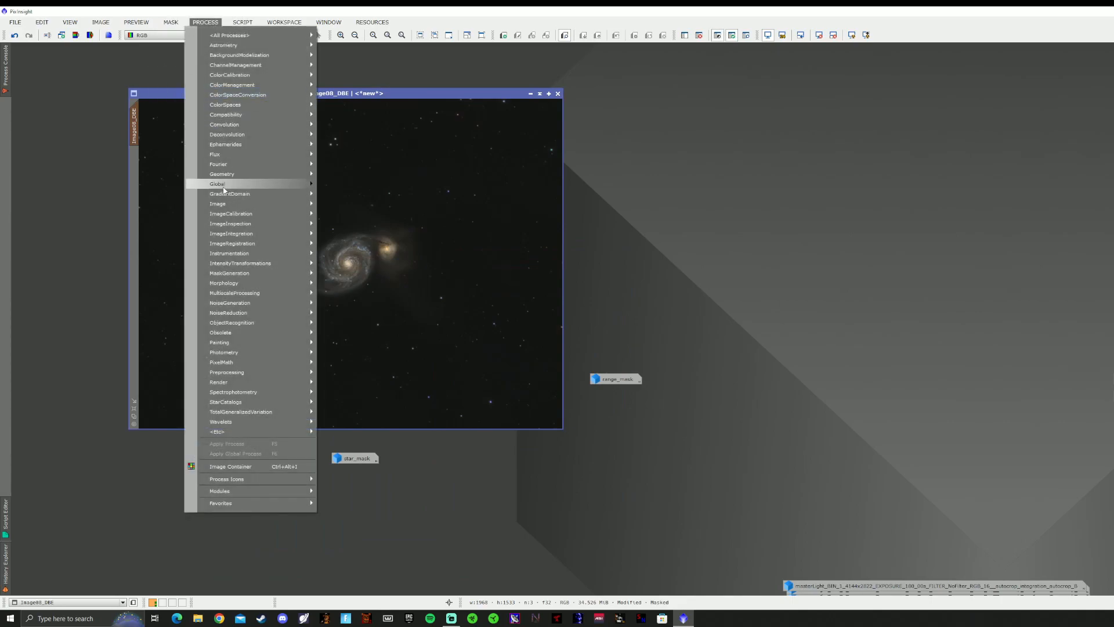
mouse_move(266, 264)
left_click(367, 320)
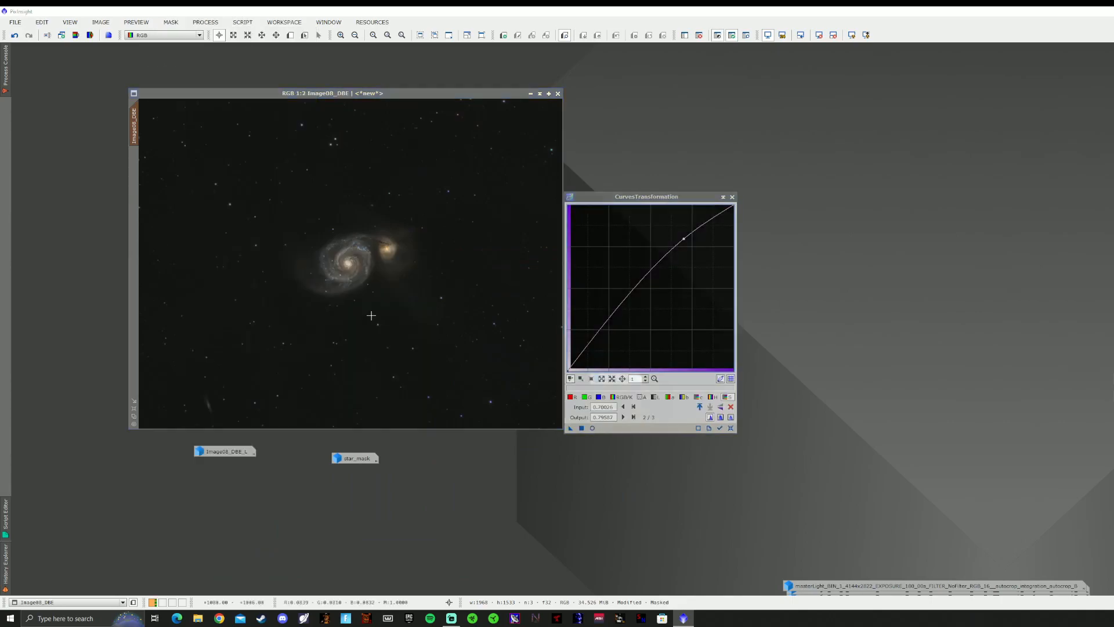
left_click(593, 428)
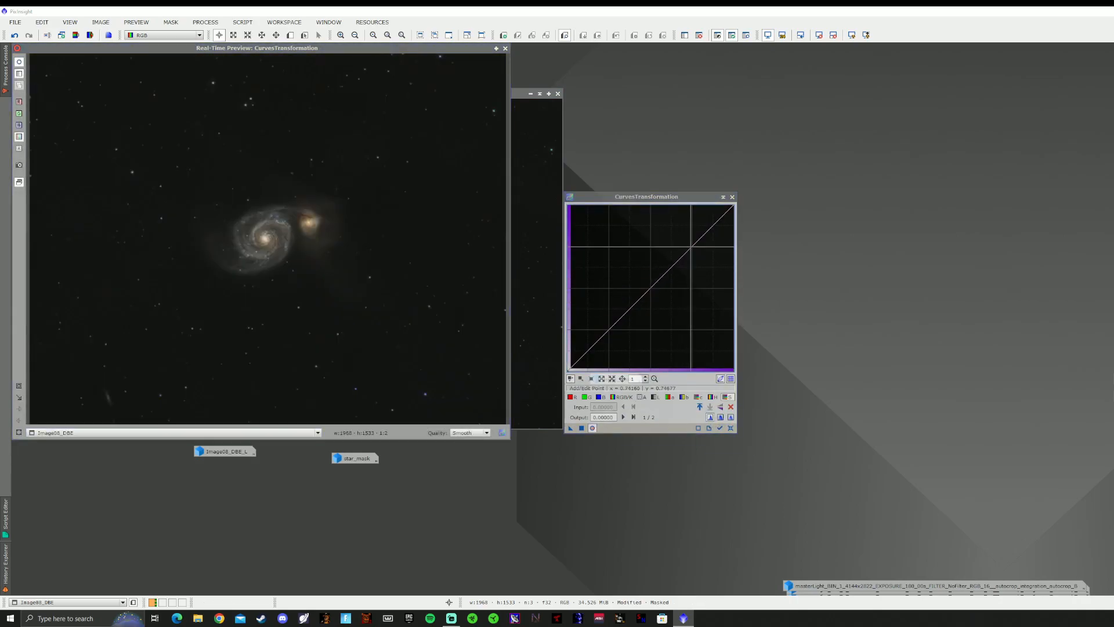
left_click_drag(651, 287, 679, 305)
left_click_drag(673, 310, 671, 306)
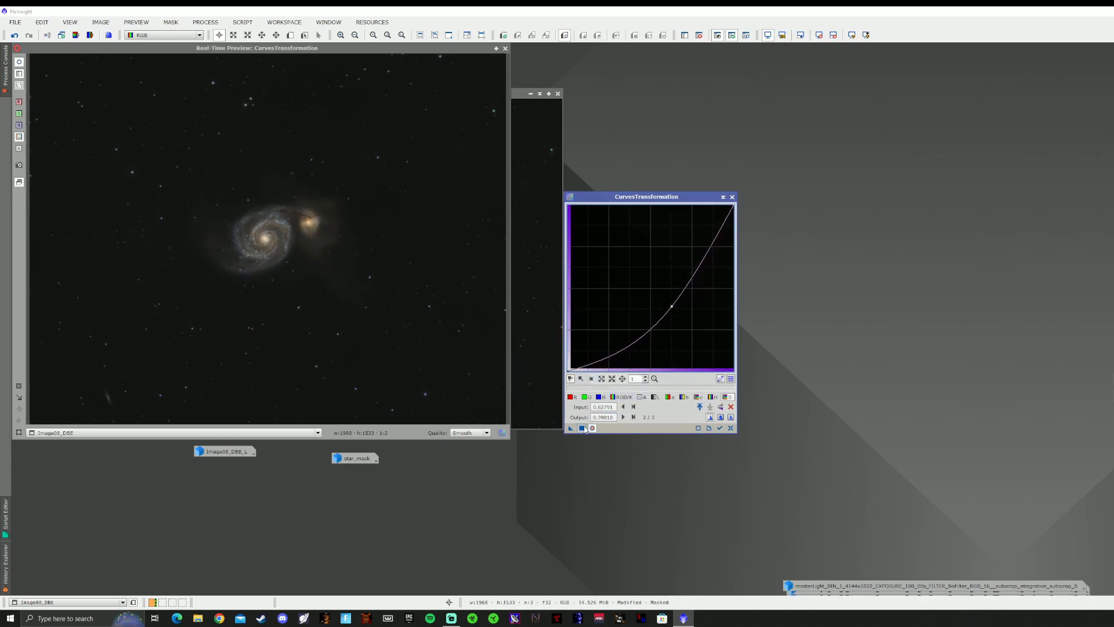
left_click(505, 48)
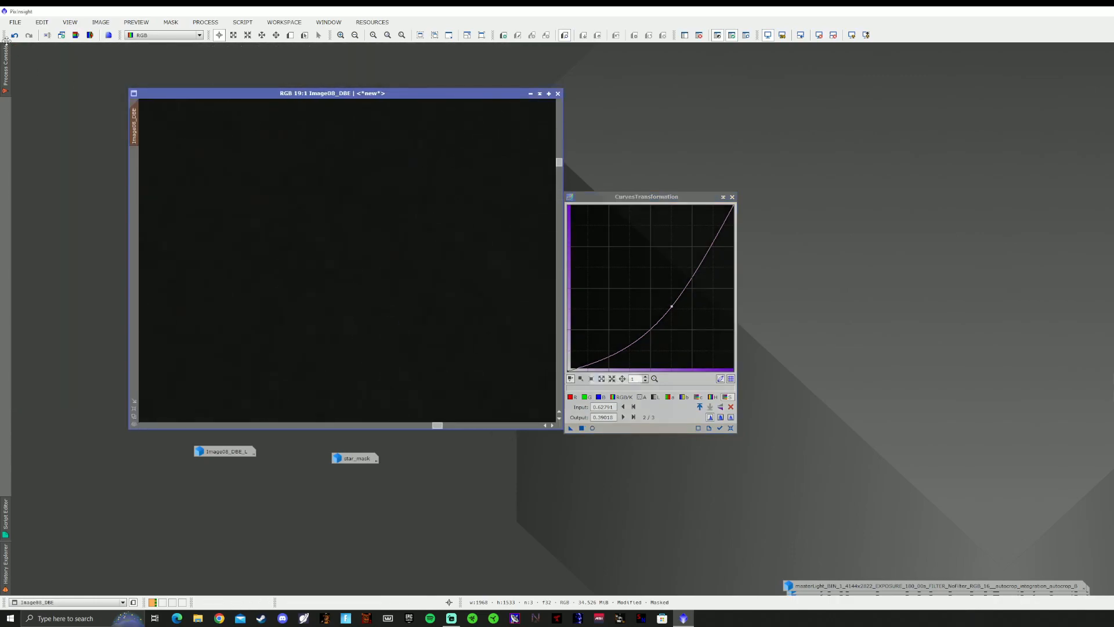
- Compare the background colour noise before and after the desaturation, examine the galaxy, and close CurvesTransformation
left_click(28, 38)
left_click(15, 36)
left_click(28, 36)
scroll(316, 265, "down", 19)
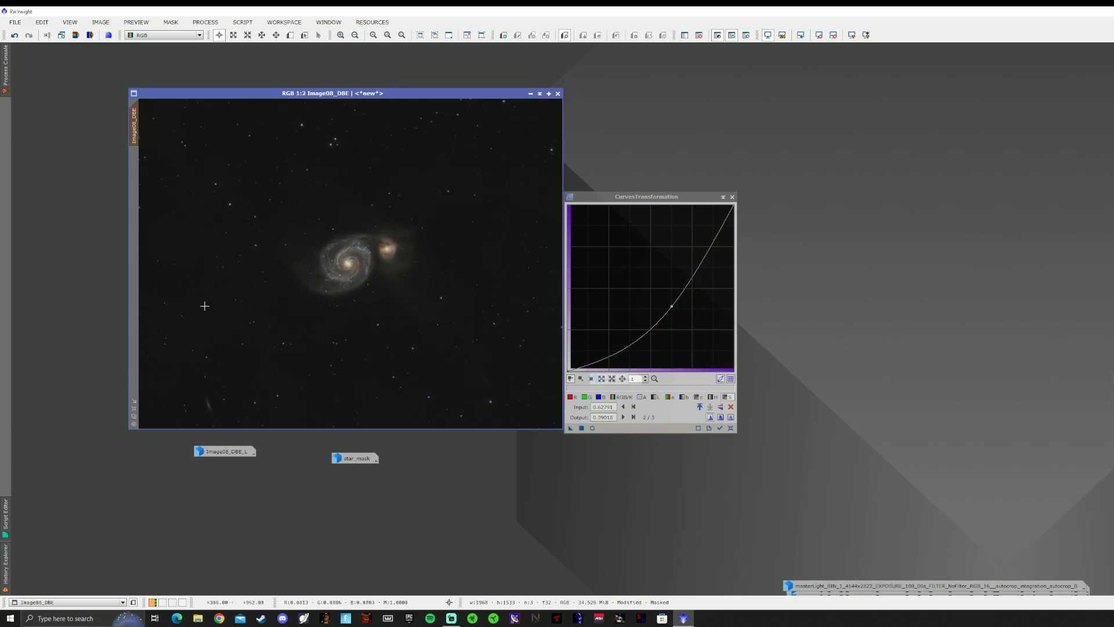
scroll(213, 289, "up", 15)
scroll(235, 282, "down", 15)
scroll(339, 264, "up", 2)
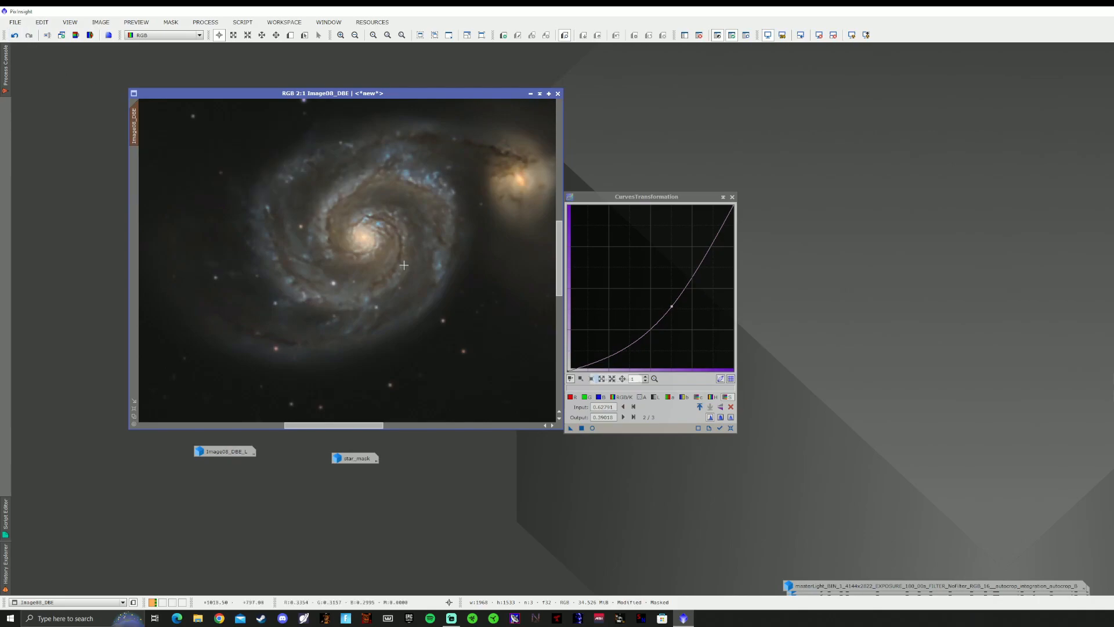
scroll(408, 263, "down", 1)
scroll(451, 252, "down", 3)
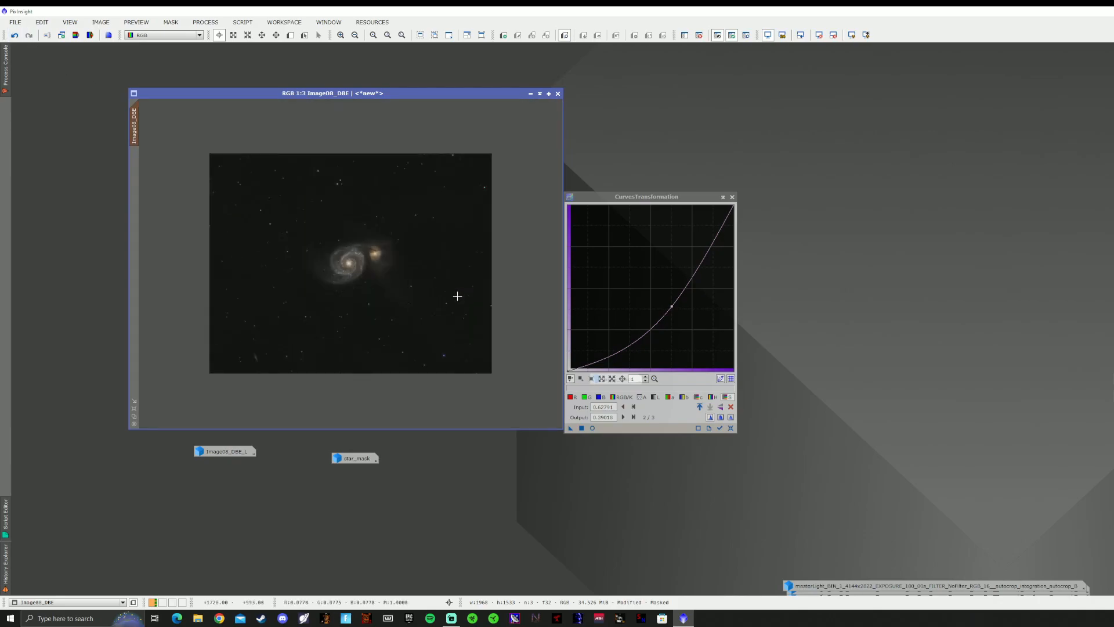
scroll(421, 291, "up", 3)
scroll(368, 287, "down", 1)
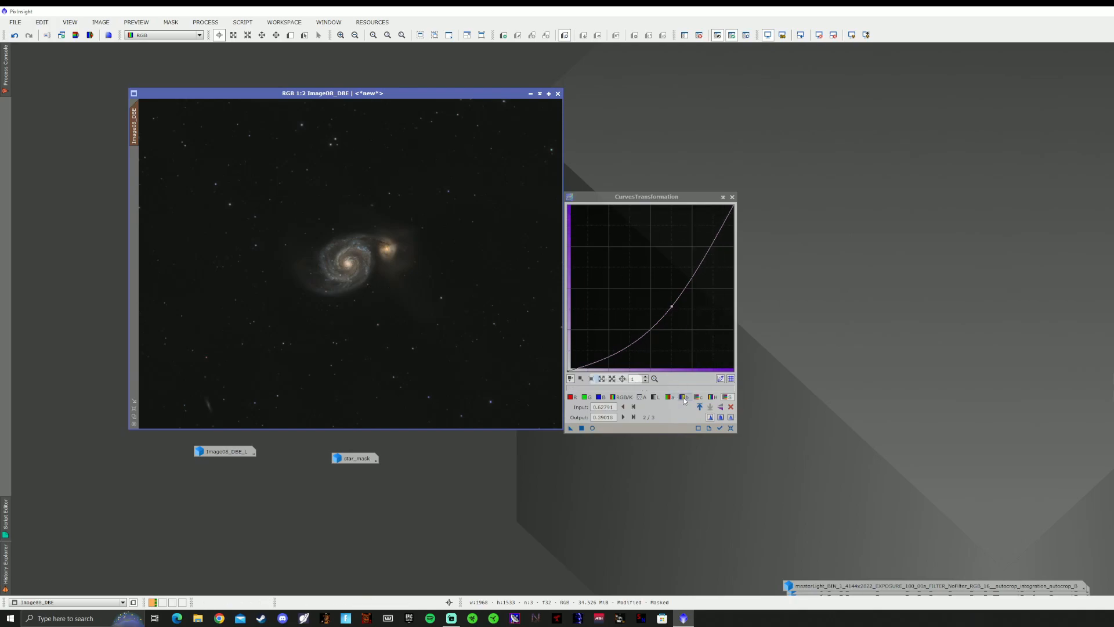
left_click(732, 197)
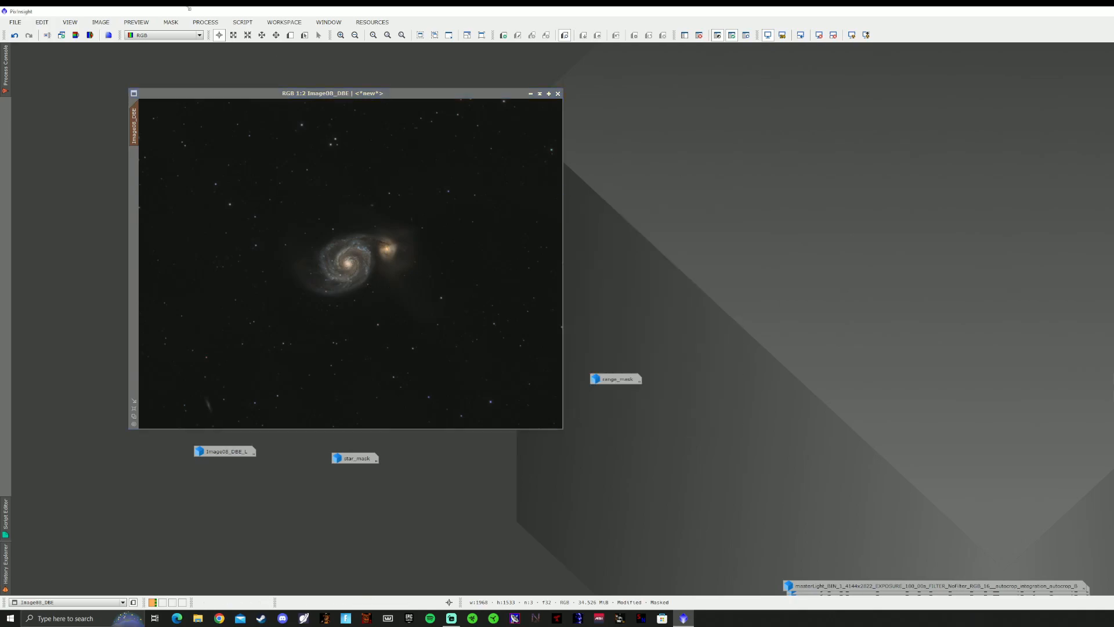
- Remove the mask from Image08_DBE and set up a reset HistogramTransformation for that image with a real-time preview
left_click(137, 22)
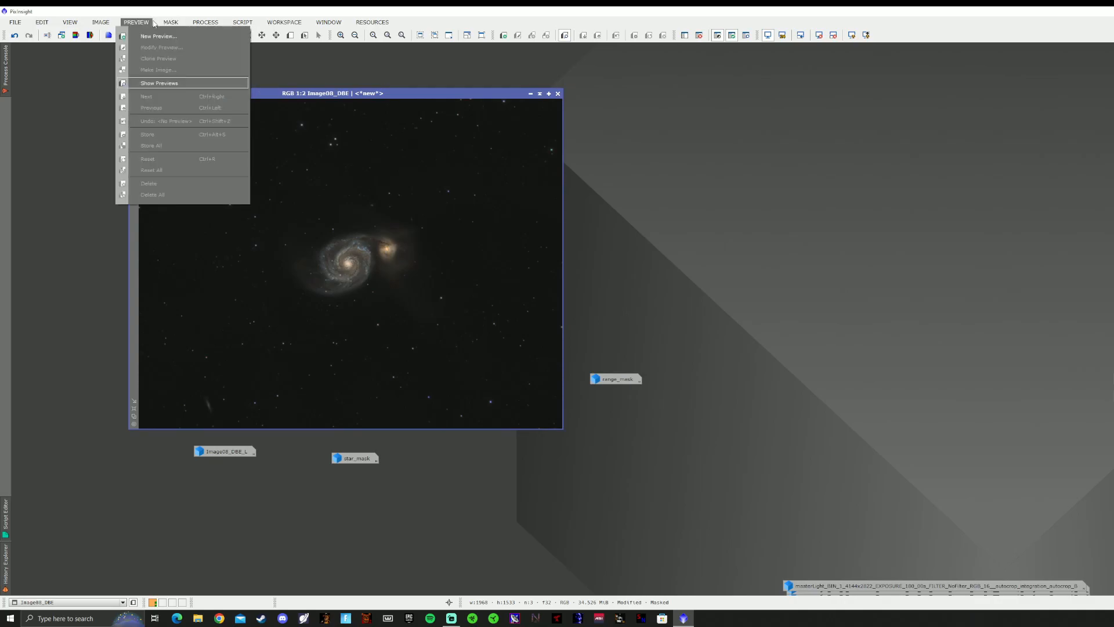
left_click(205, 22)
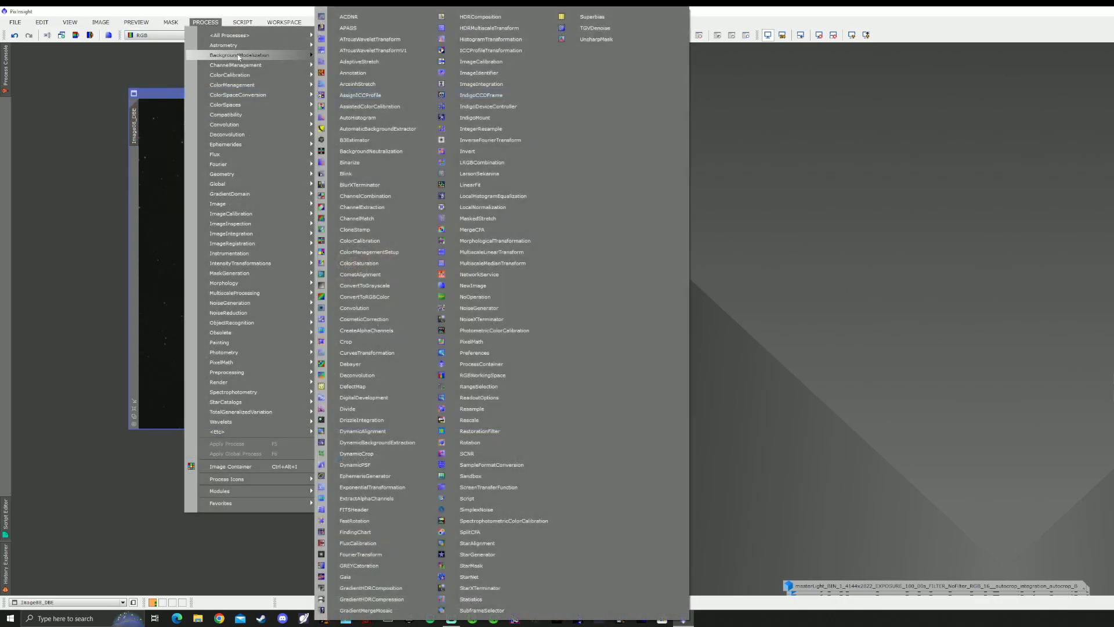
left_click(475, 41)
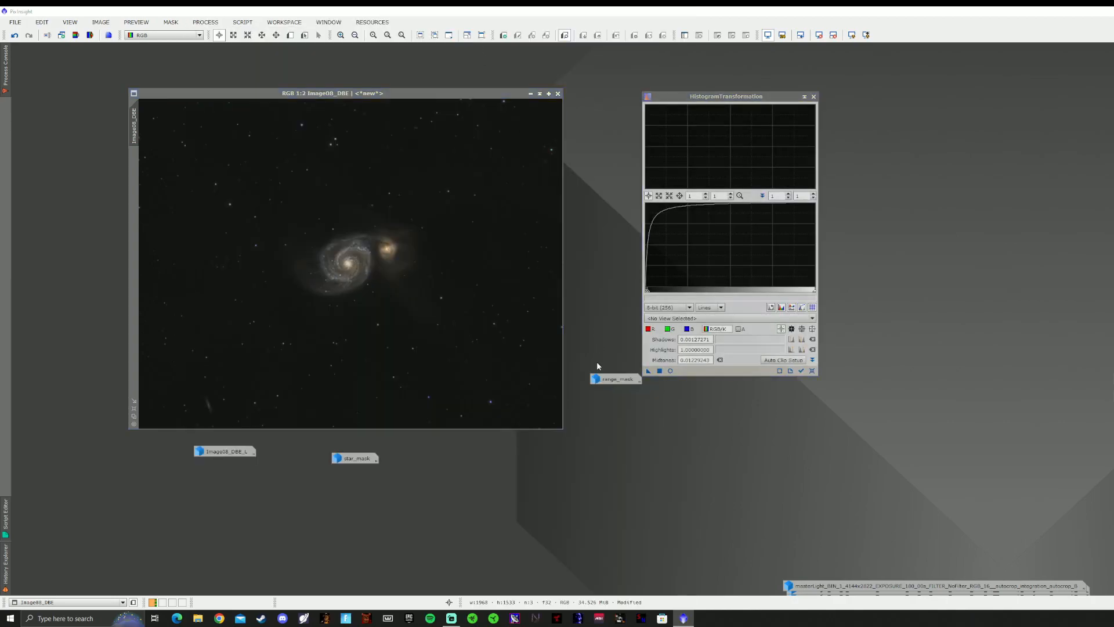
left_click(776, 318)
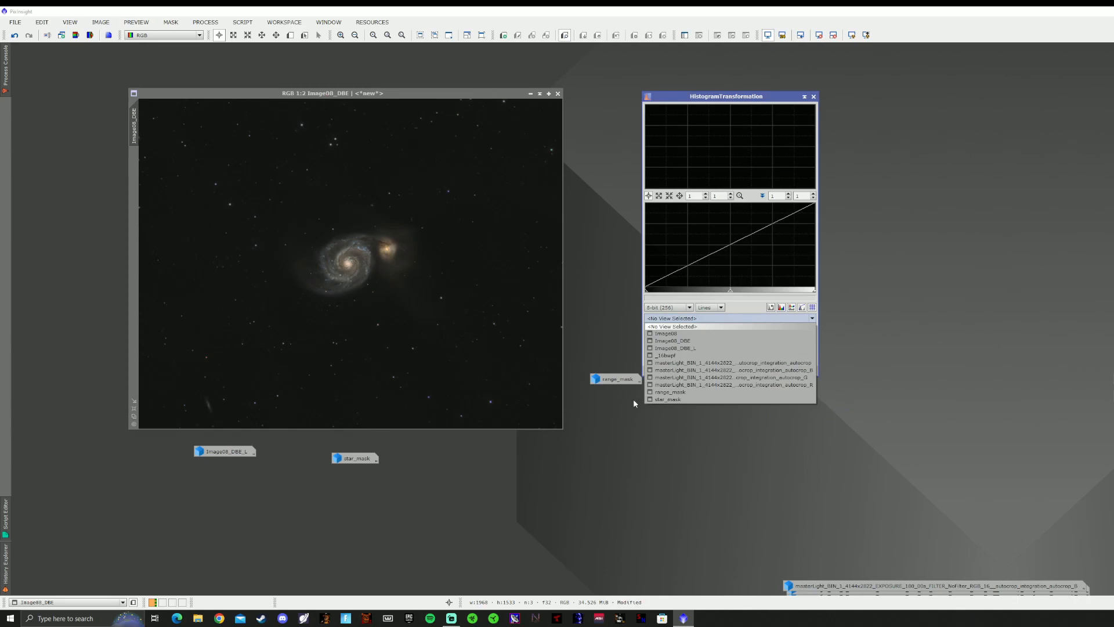
left_click(673, 341)
left_click(670, 371)
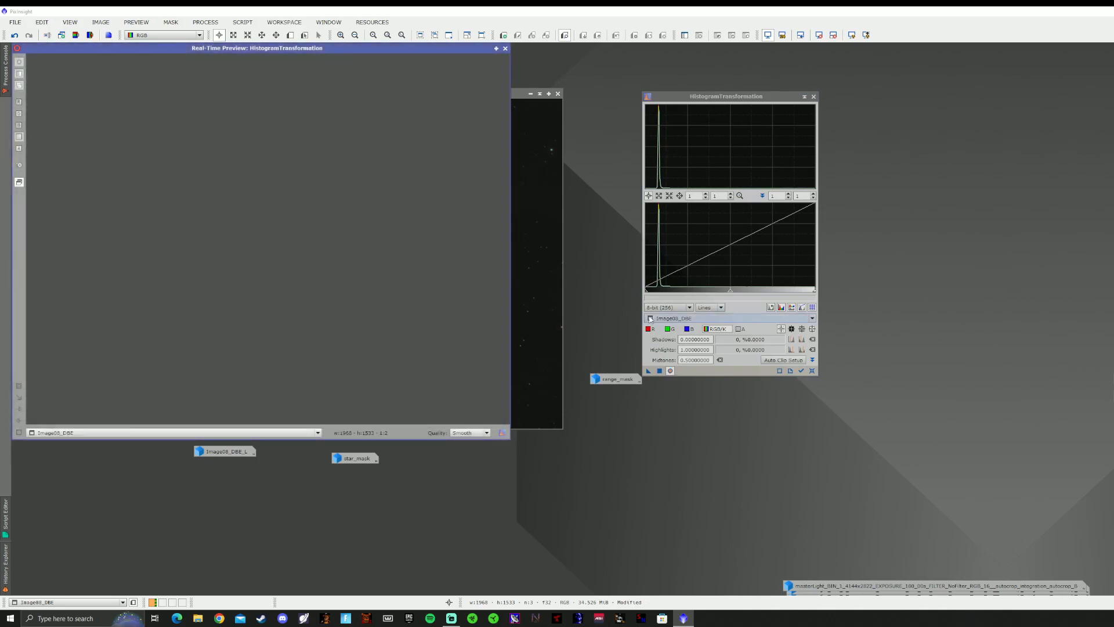
- Raise the histogram shadows point to about 0.0203, apply it to Image08_DBE and close the real-time preview
left_click_drag(646, 293, 647, 293)
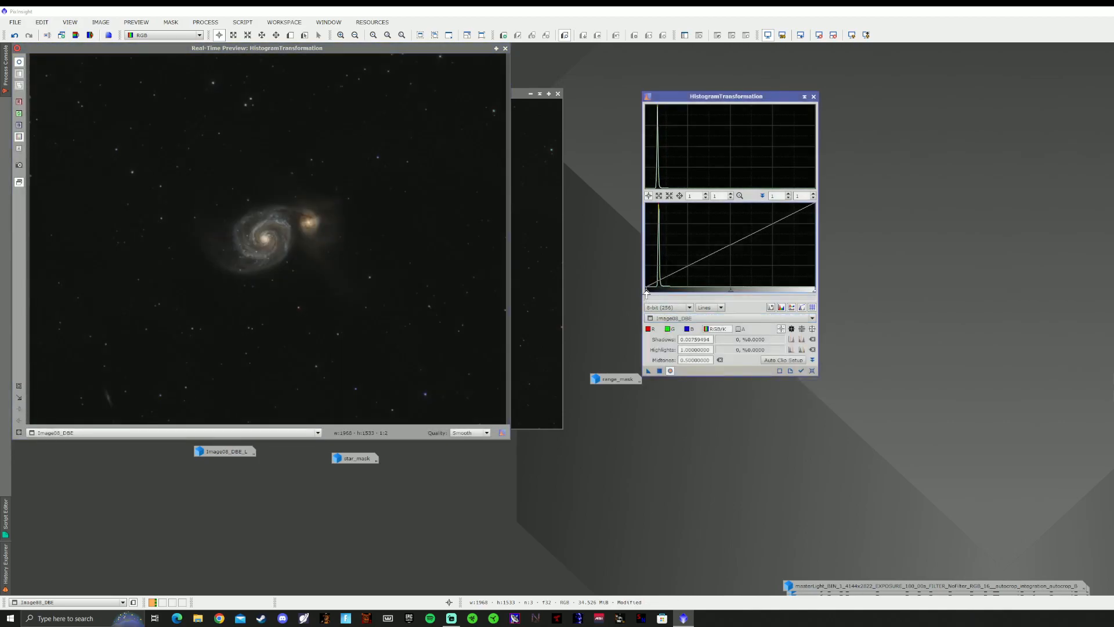
left_click_drag(647, 293, 649, 294)
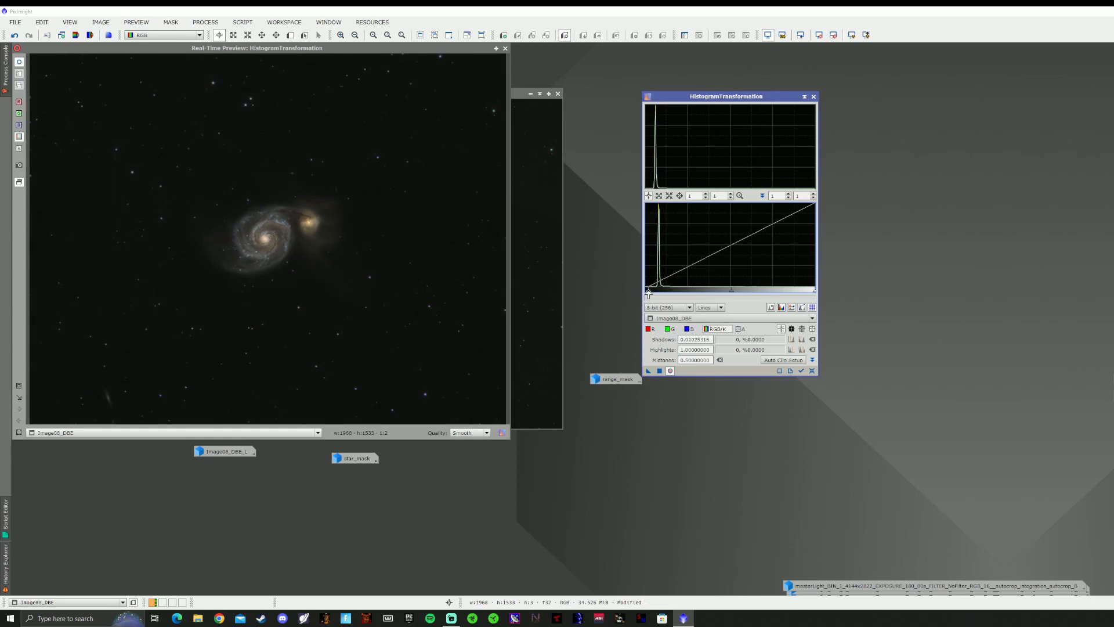
left_click(671, 371)
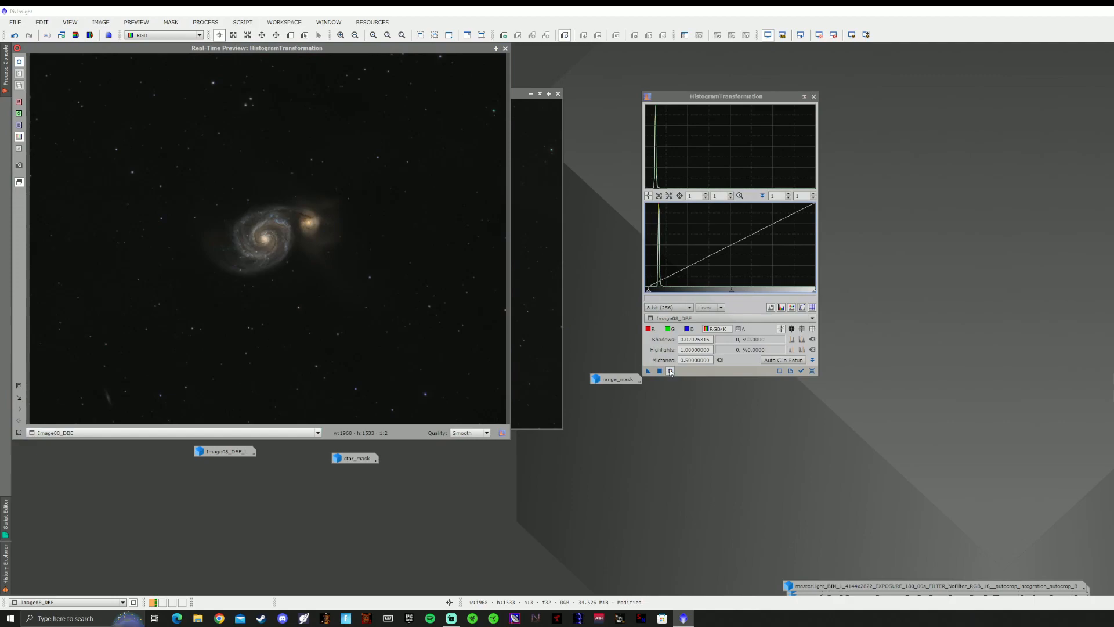
left_click(662, 371)
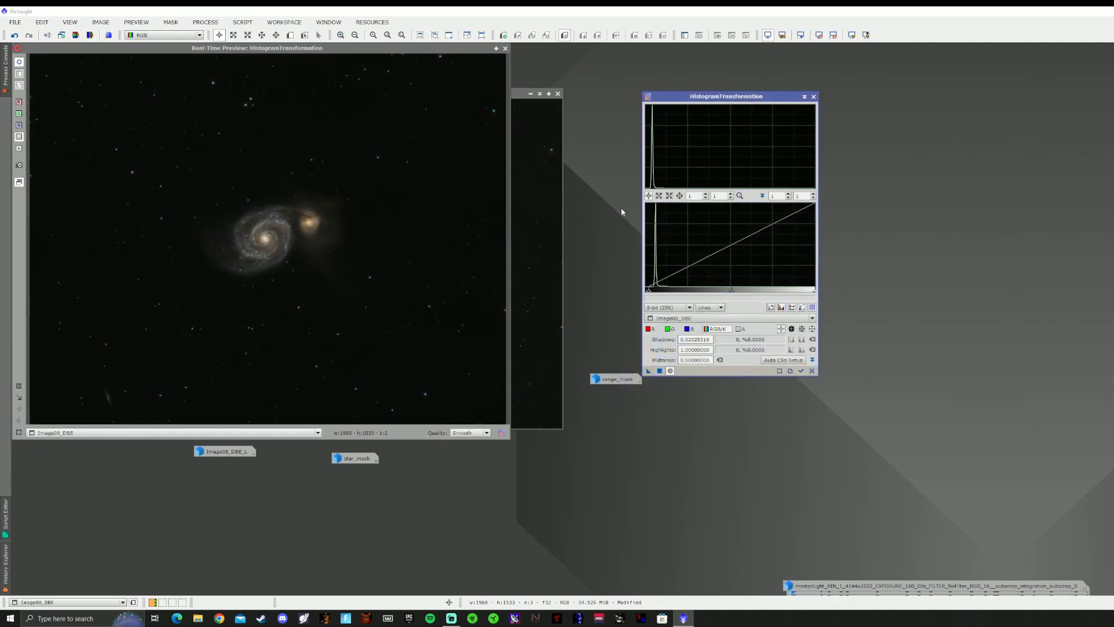
left_click(505, 48)
- Compare Image08_DBE before and after the shadows adjustment, and close HistogramTransformation
scroll(339, 199, "up", 9)
scroll(345, 197, "down", 5)
scroll(348, 220, "up", 1)
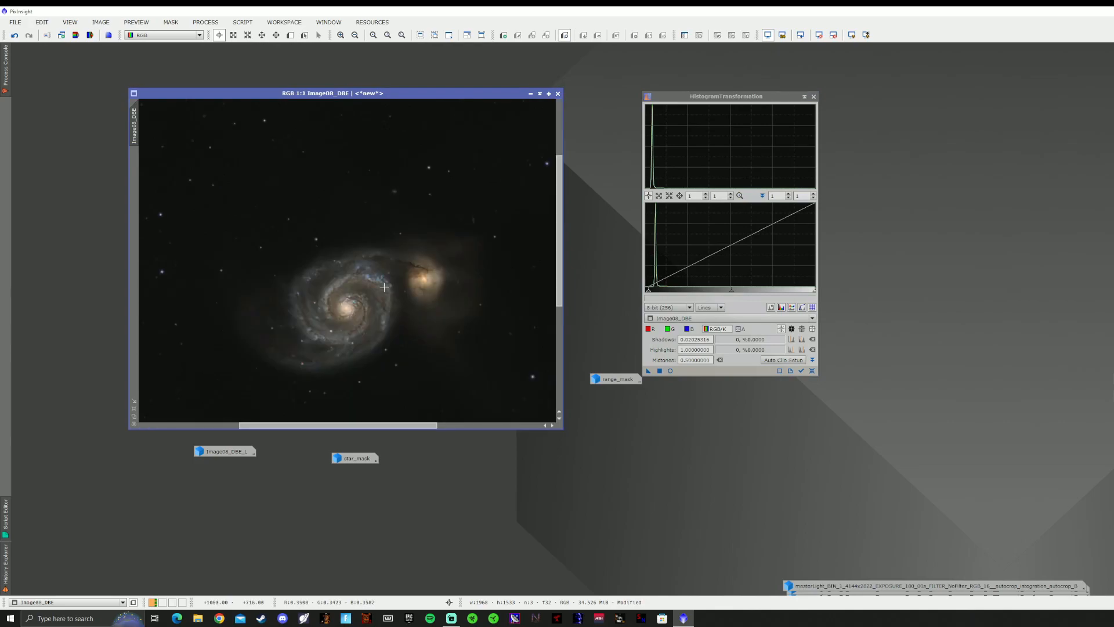
left_click(15, 36)
left_click(29, 36)
left_click(14, 35)
left_click(29, 36)
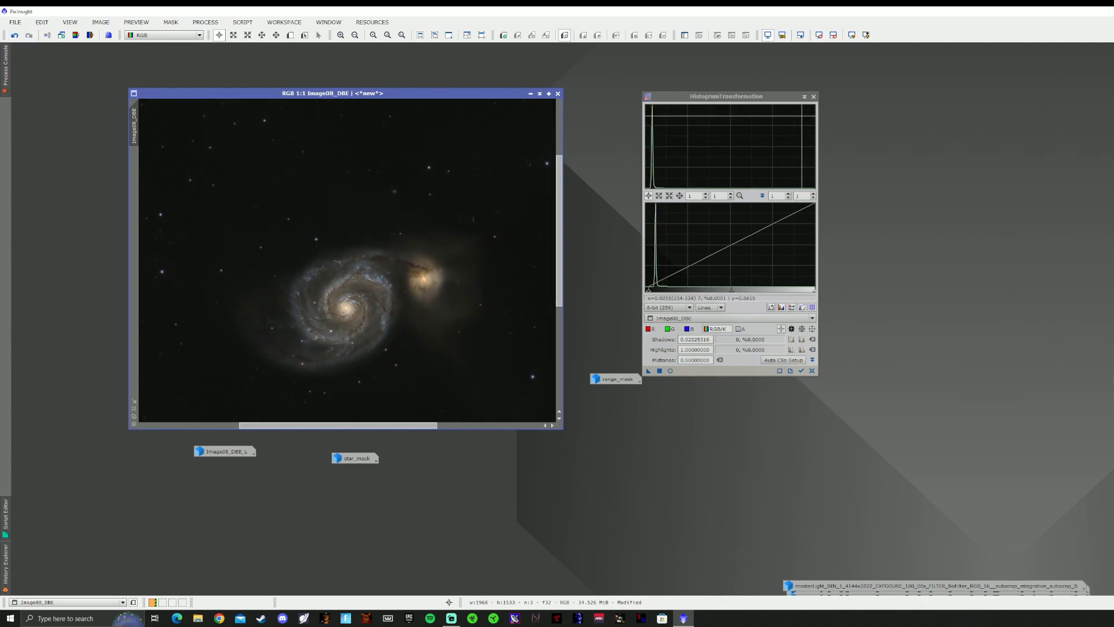
left_click(812, 97)
scroll(415, 213, "down", 1)
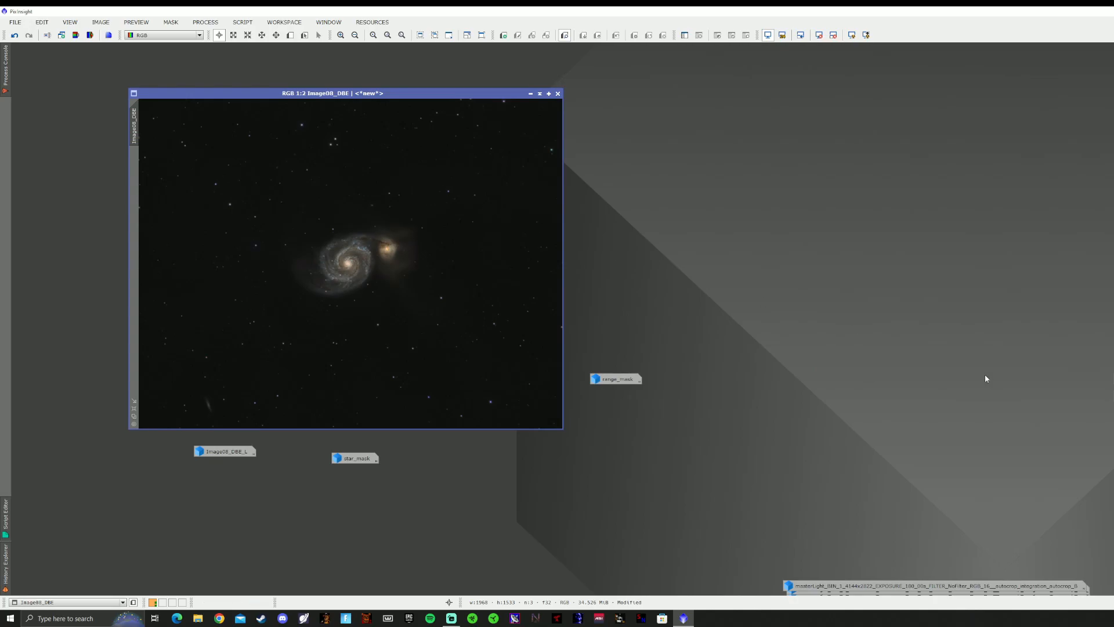
- Bring the earlier processed image 16bwpf.tif into view and place its window beside Image08_DBE
key("ctrl+o")
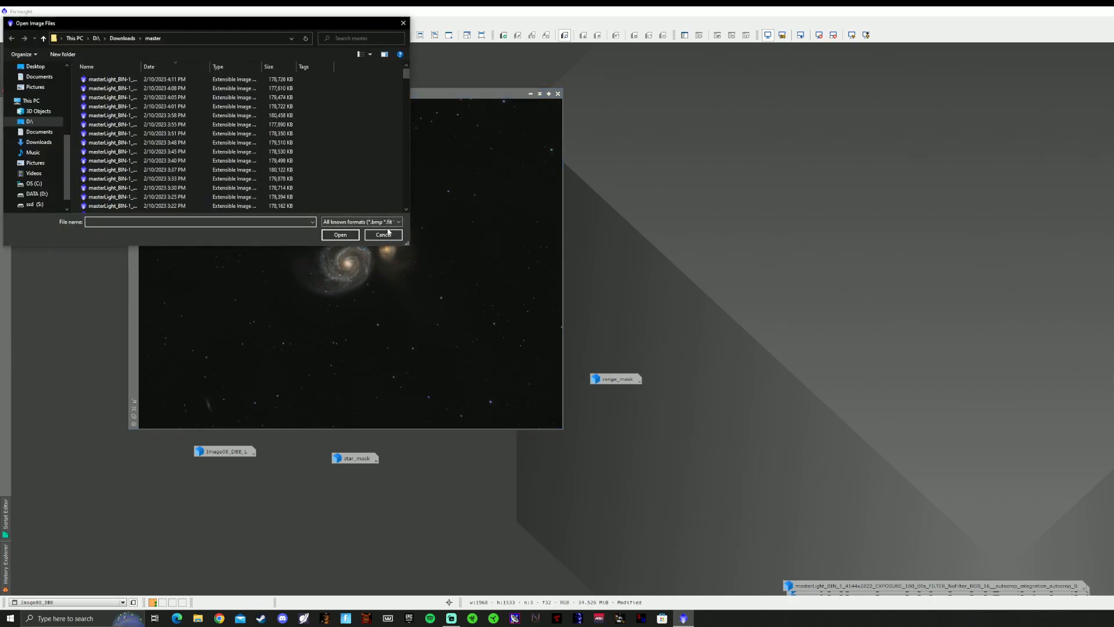
left_click(383, 234)
left_click_drag(1113, 373, 1072, 371)
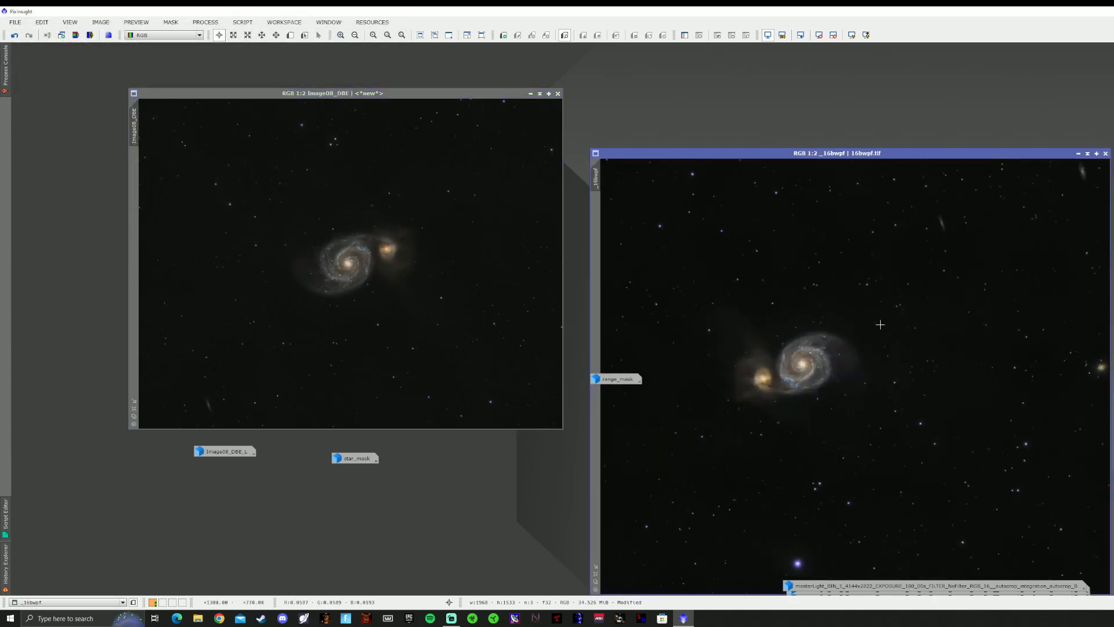
left_click_drag(809, 153, 752, 94)
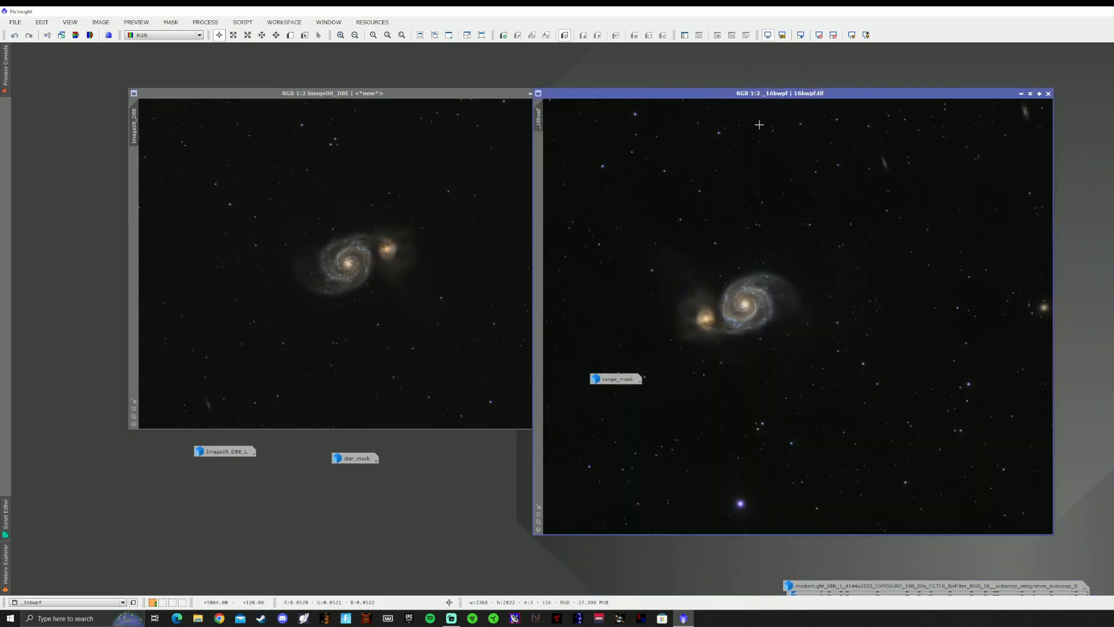
- Compare the galaxy's colour and detail in Image08_DBE and _16bwpf at 2:1 and zoomed out, moving the range_mask icon out of the way
scroll(731, 295, "up", 2)
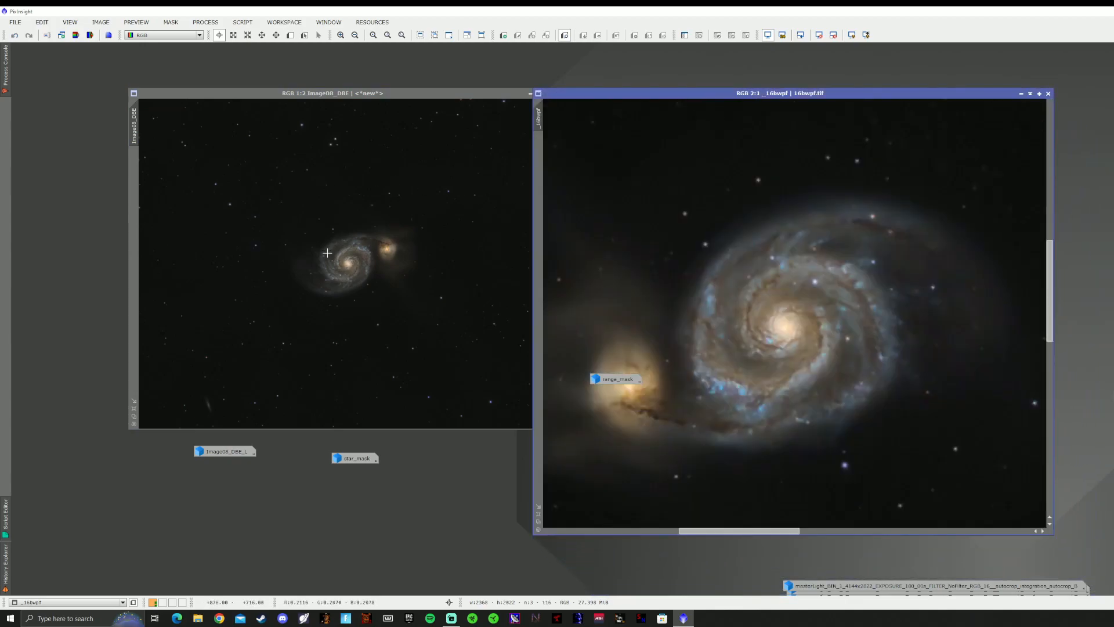
scroll(348, 255, "up", 2)
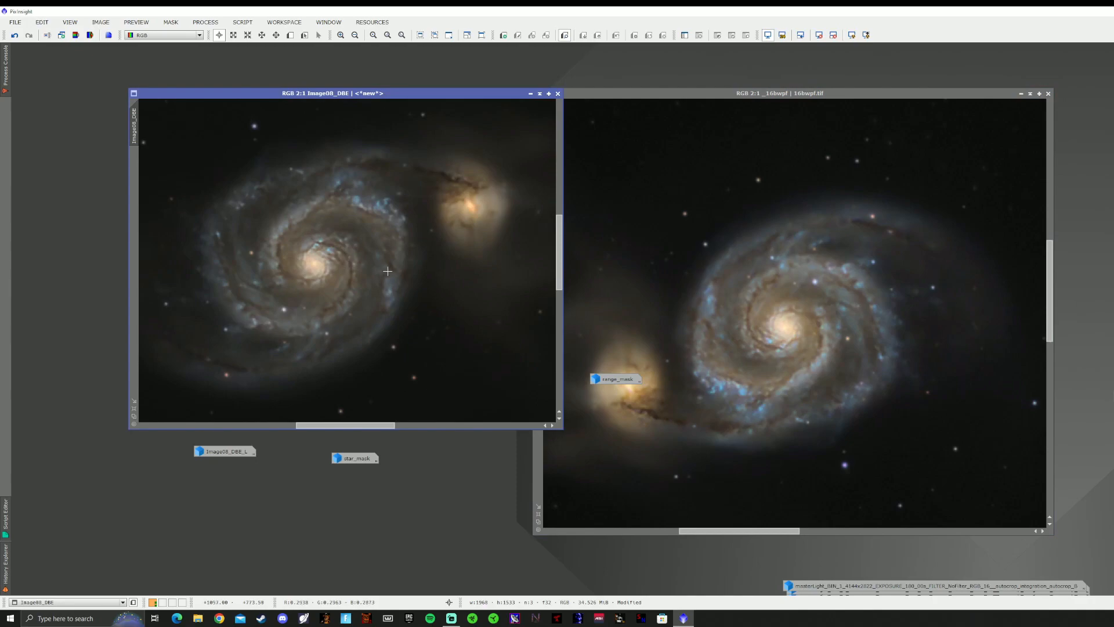
left_click_drag(634, 381, 429, 473)
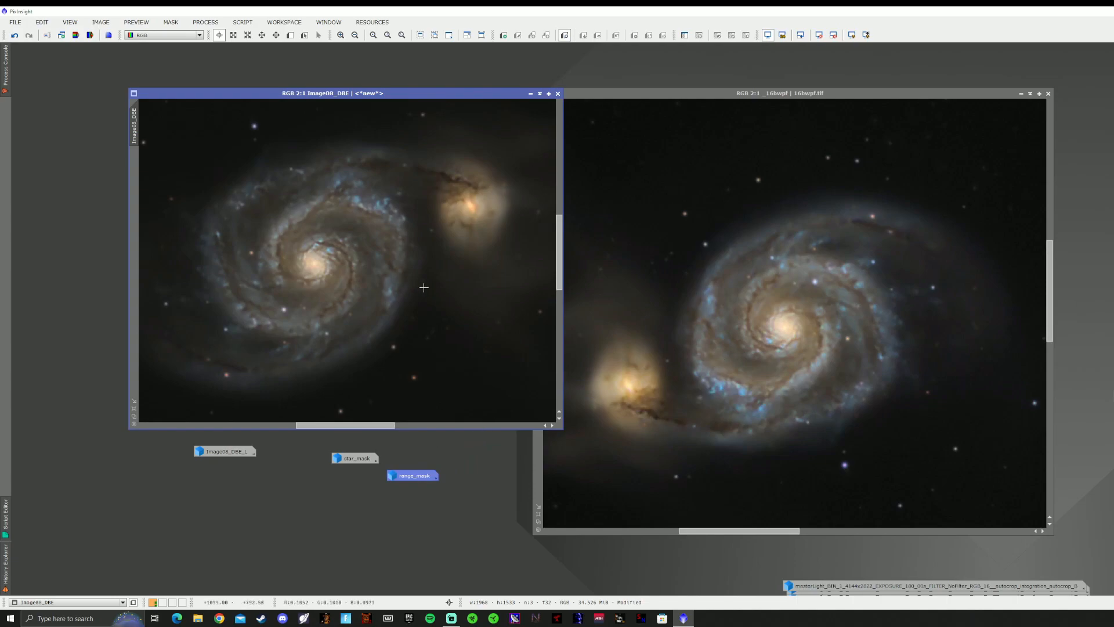
scroll(748, 357, "down", 5)
scroll(742, 361, "up", 3)
scroll(431, 266, "down", 4)
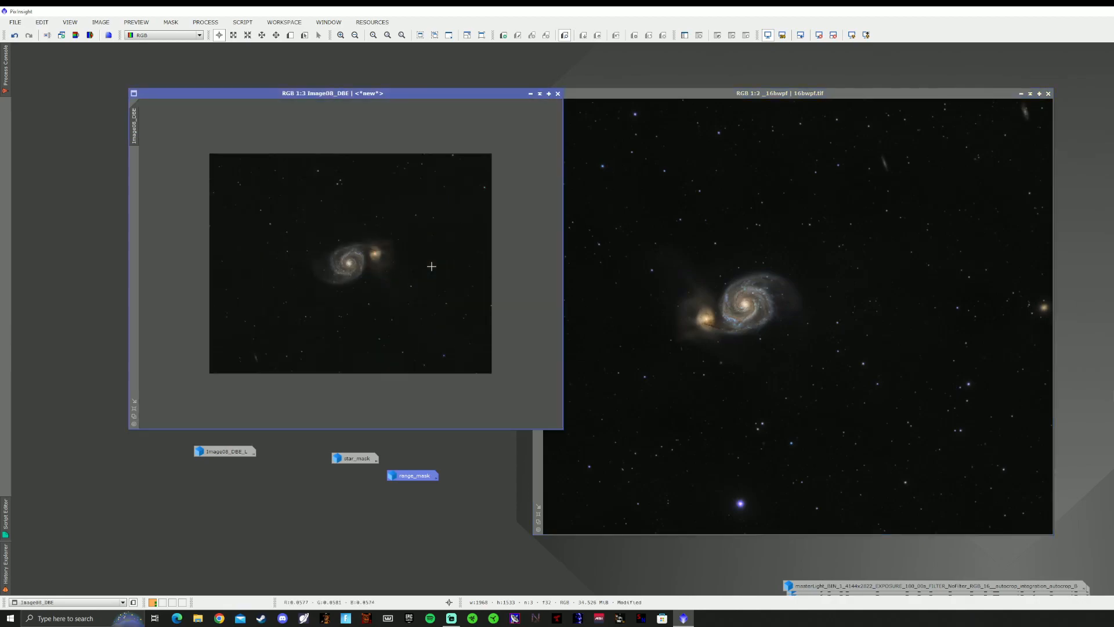
scroll(431, 267, "up", 1)
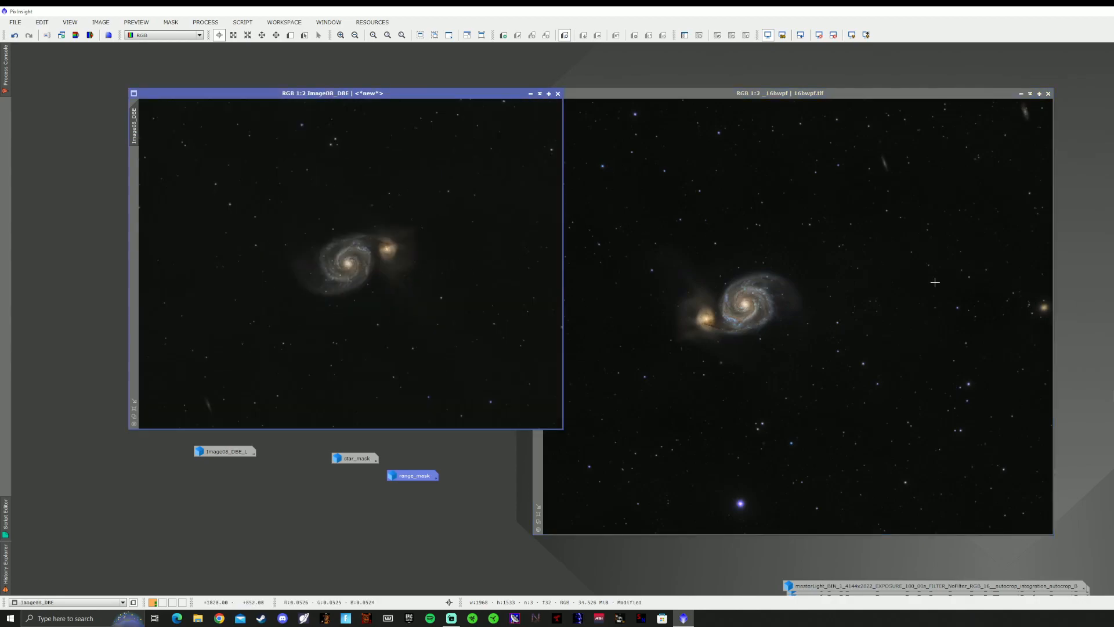
- Rotate Image08_DBE by 180° to match the orientation of the reference image
left_click(101, 22)
mouse_move(122, 129)
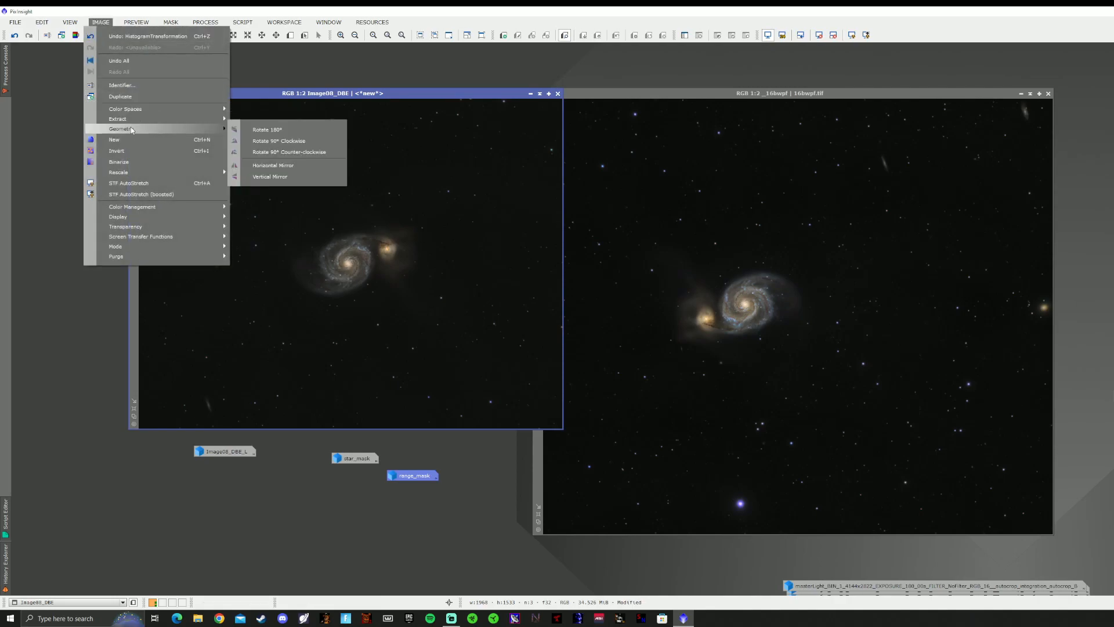
left_click(245, 128)
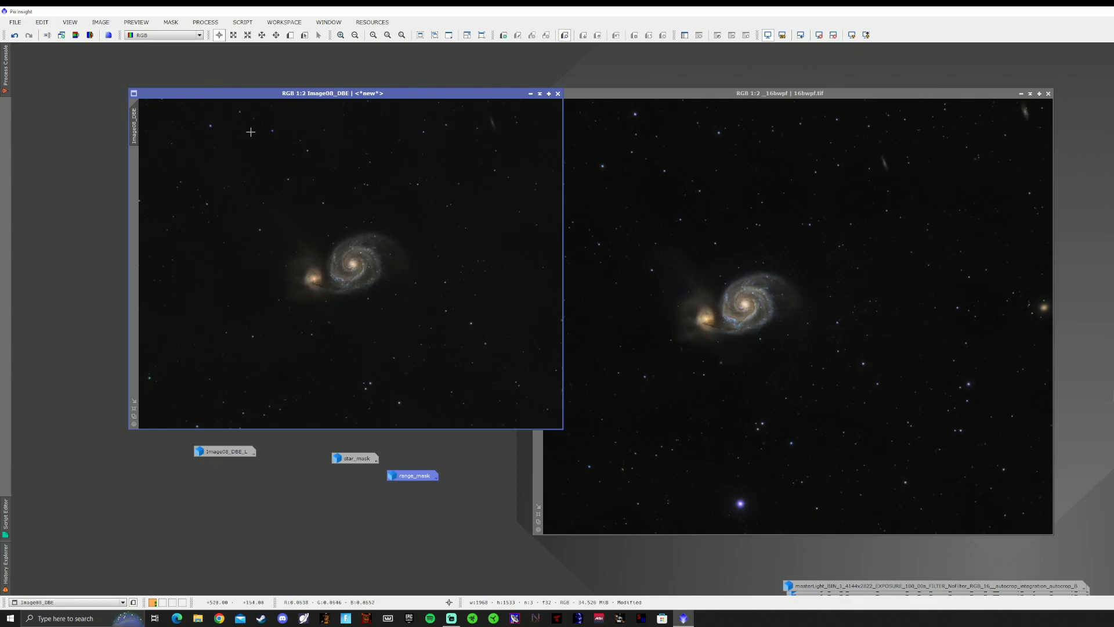
- Compare the rotated Image08_DBE with _16bwpf in matching orientation, from full-frame views up to close-ups of the galaxy
scroll(341, 267, "up", 2)
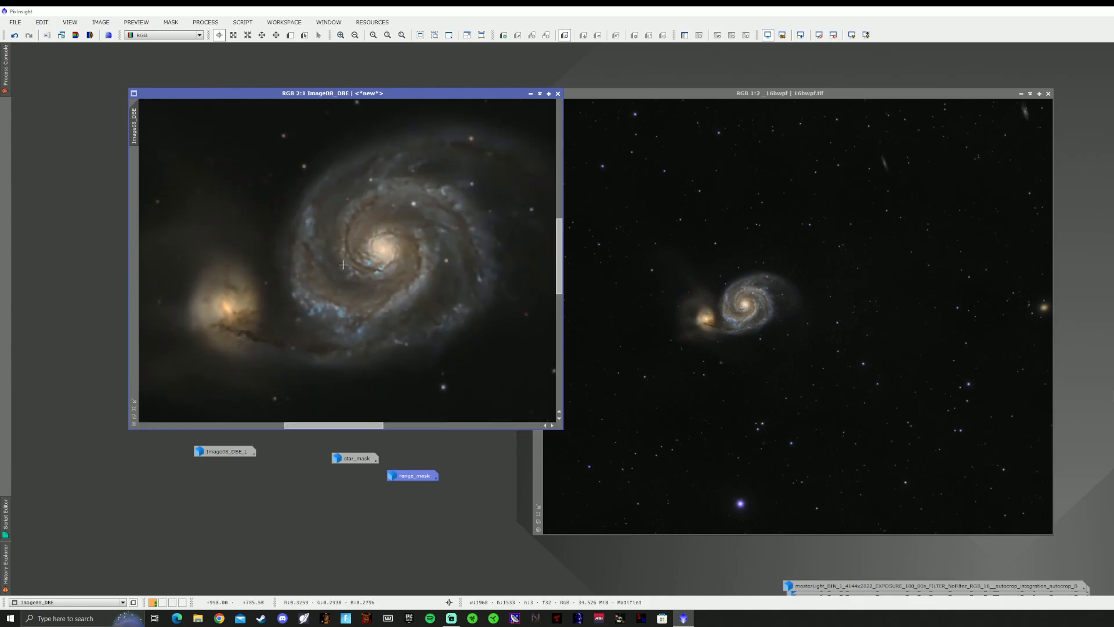
scroll(736, 303, "up", 2)
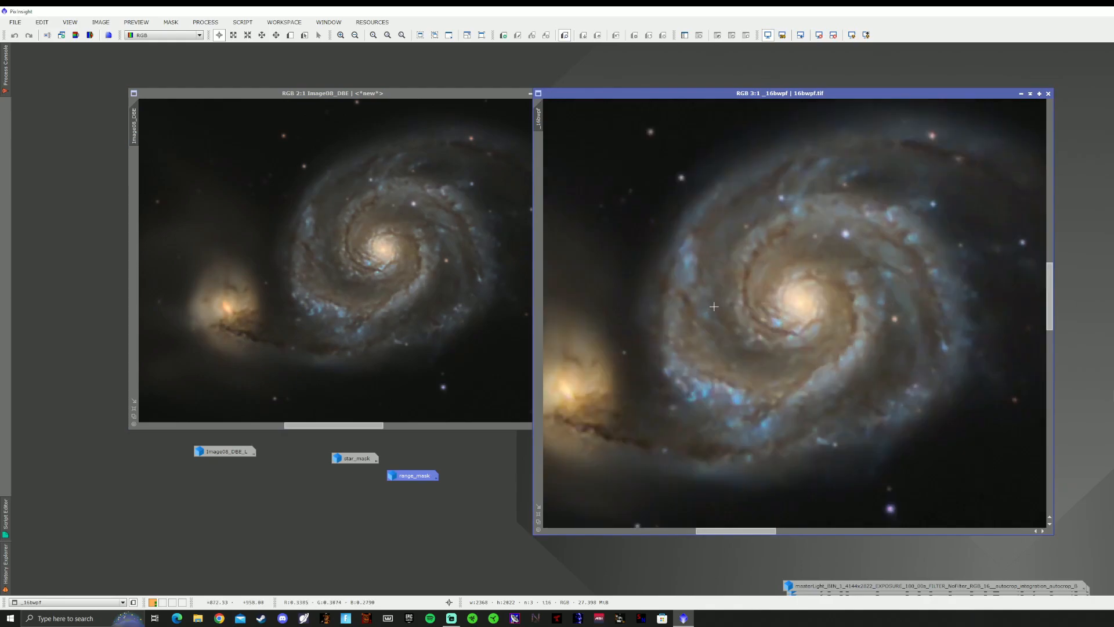
scroll(714, 304, "down", 1)
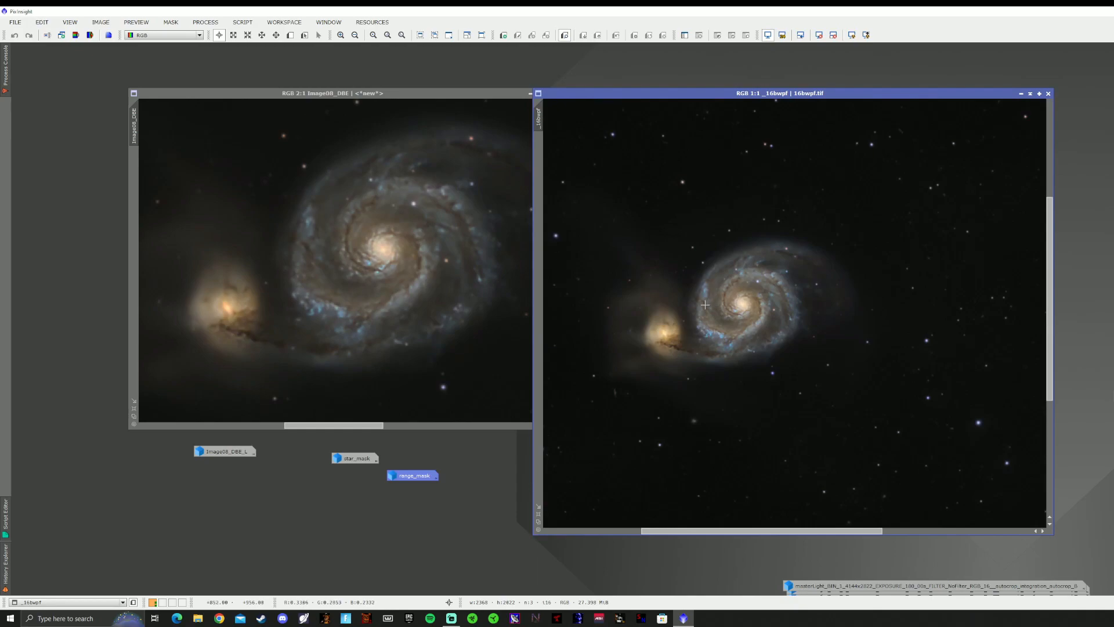
scroll(368, 238, "down", 1)
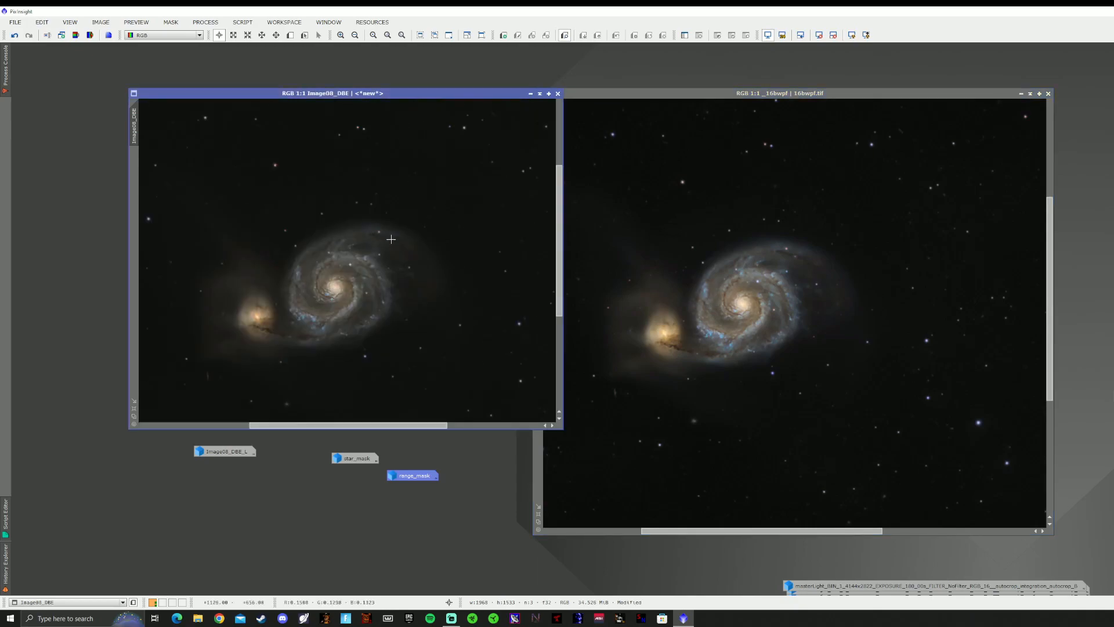
scroll(403, 242, "down", 1)
scroll(404, 242, "up", 1)
scroll(403, 242, "down", 3)
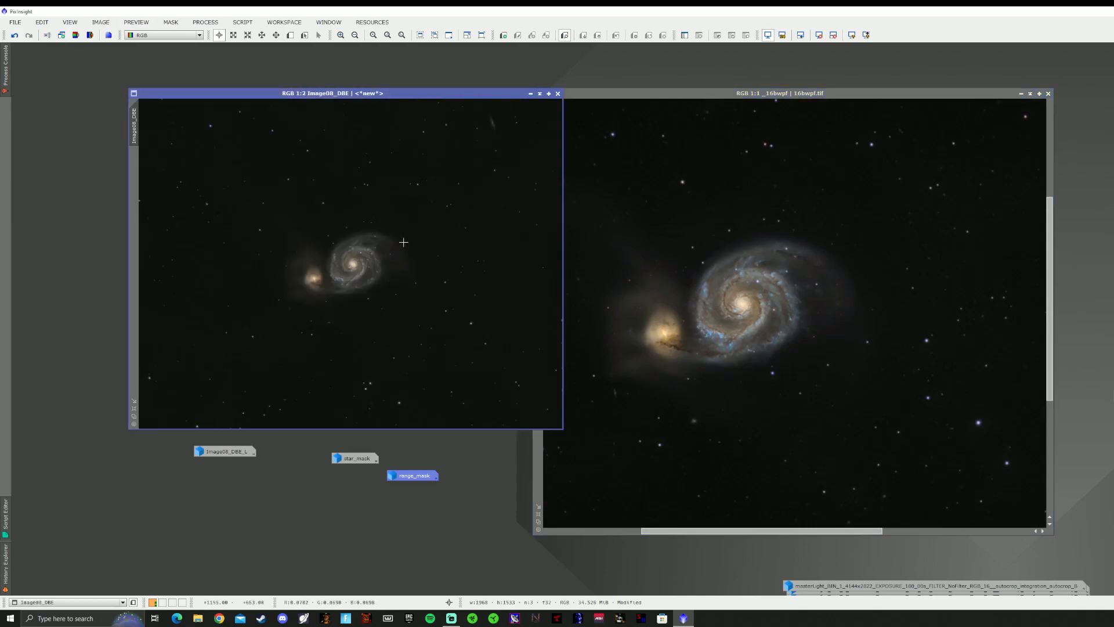
scroll(404, 242, "up", 2)
scroll(729, 303, "down", 2)
scroll(730, 302, "up", 1)
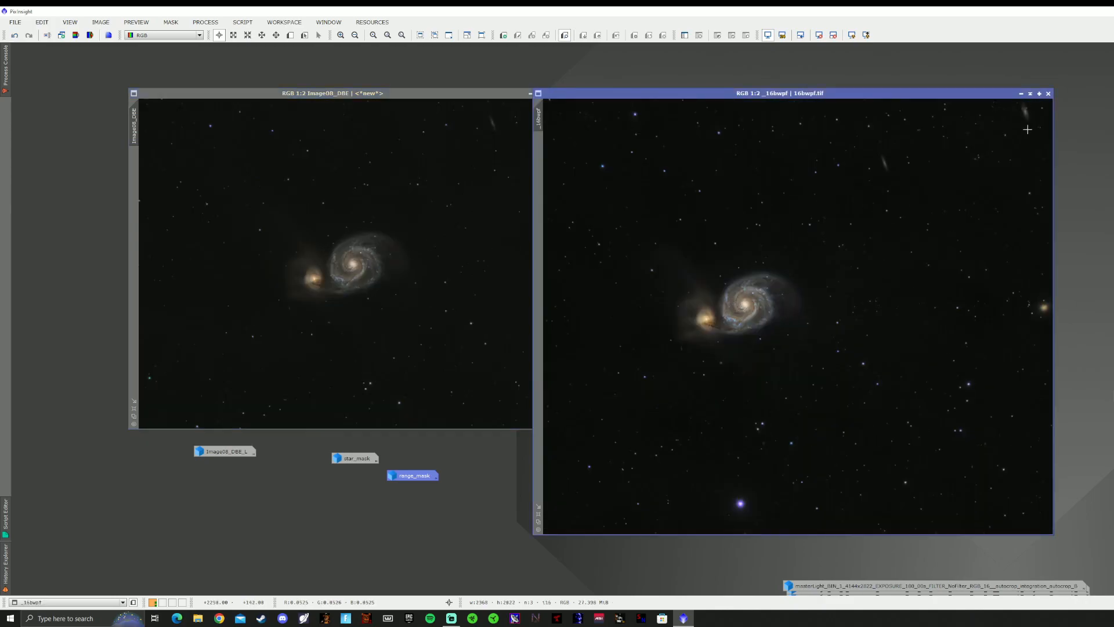
- Minimize the _16bwpf reference image, move the Image08_DBE window closer to the middle of the workspace, and show it at 1:1
left_click(1022, 93)
right_click(449, 144)
left_click(519, 334)
left_click_drag(453, 95, 576, 84)
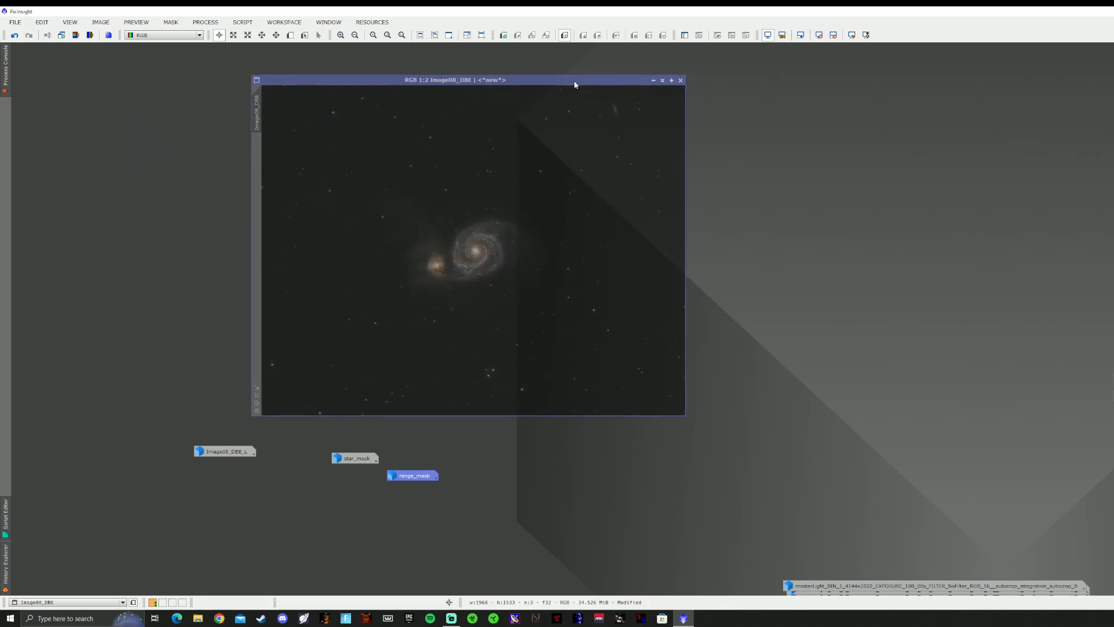
scroll(481, 232, "up", 1)
scroll(481, 232, "down", 1)
scroll(481, 221, "up", 1)
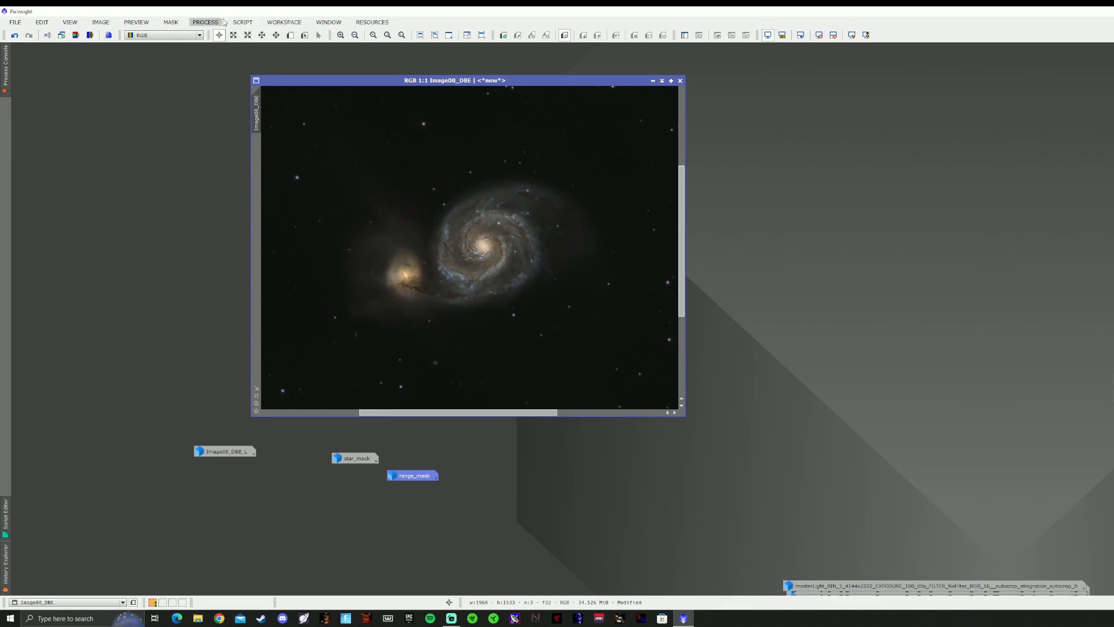
left_click(205, 22)
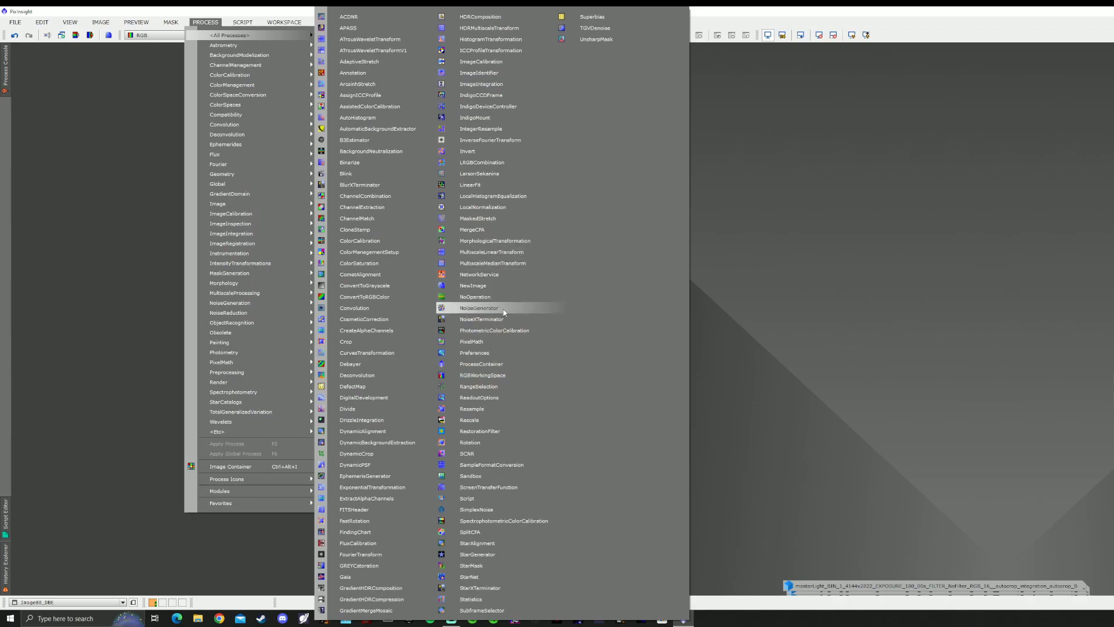
left_click(107, 278)
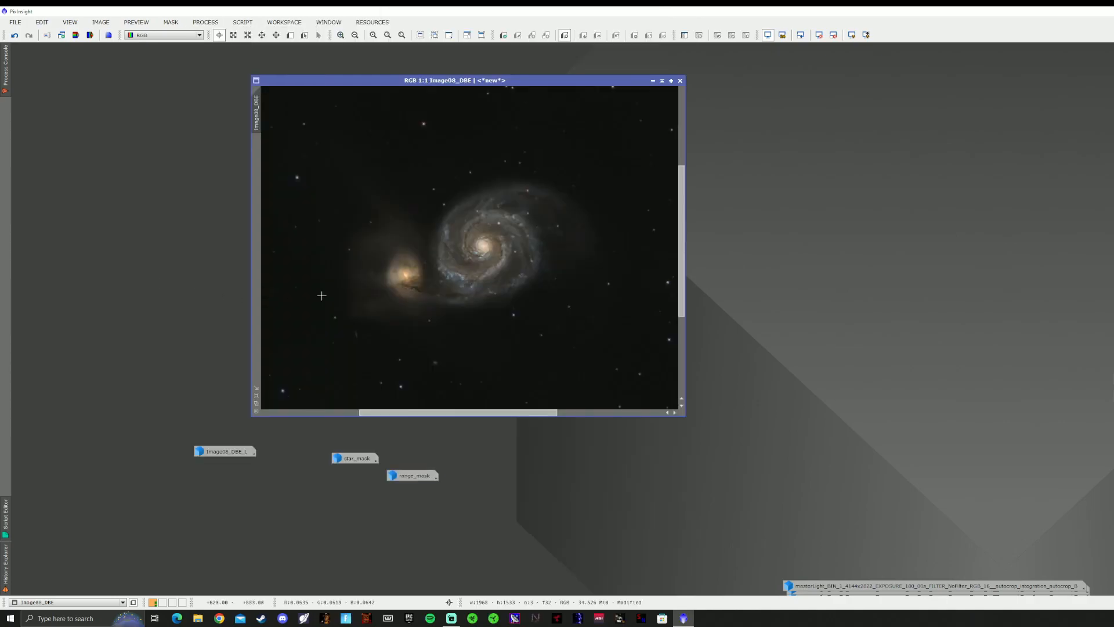
- Inspect the stars, background and galaxy in Image08_DBE at up to 7:1 and at full-frame view
scroll(392, 282, "down", 1)
scroll(481, 371, "up", 7)
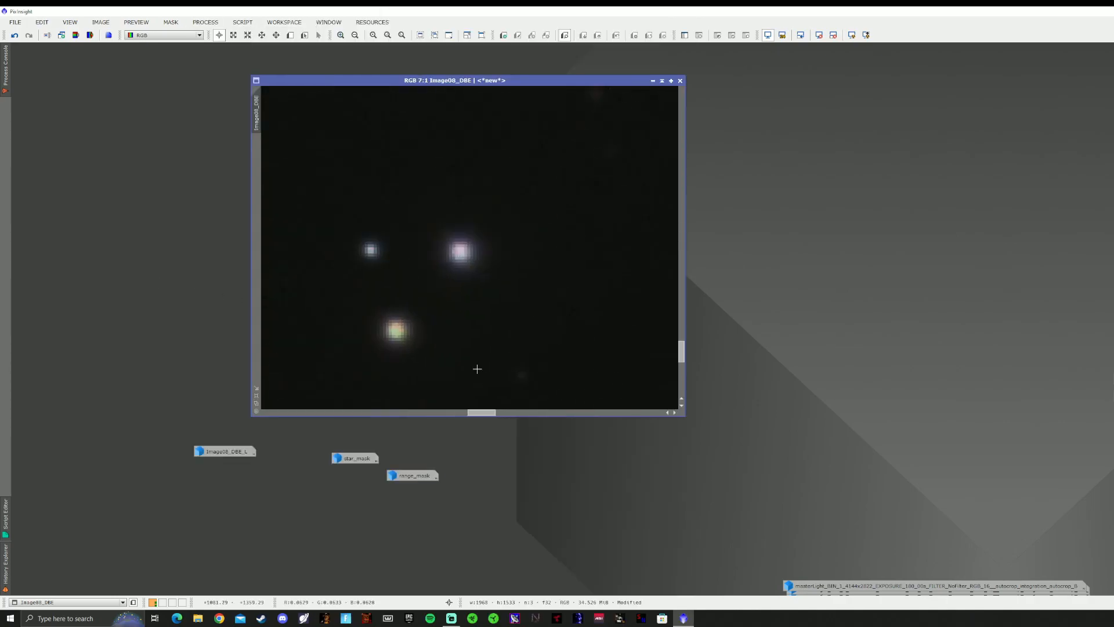
scroll(473, 367, "down", 7)
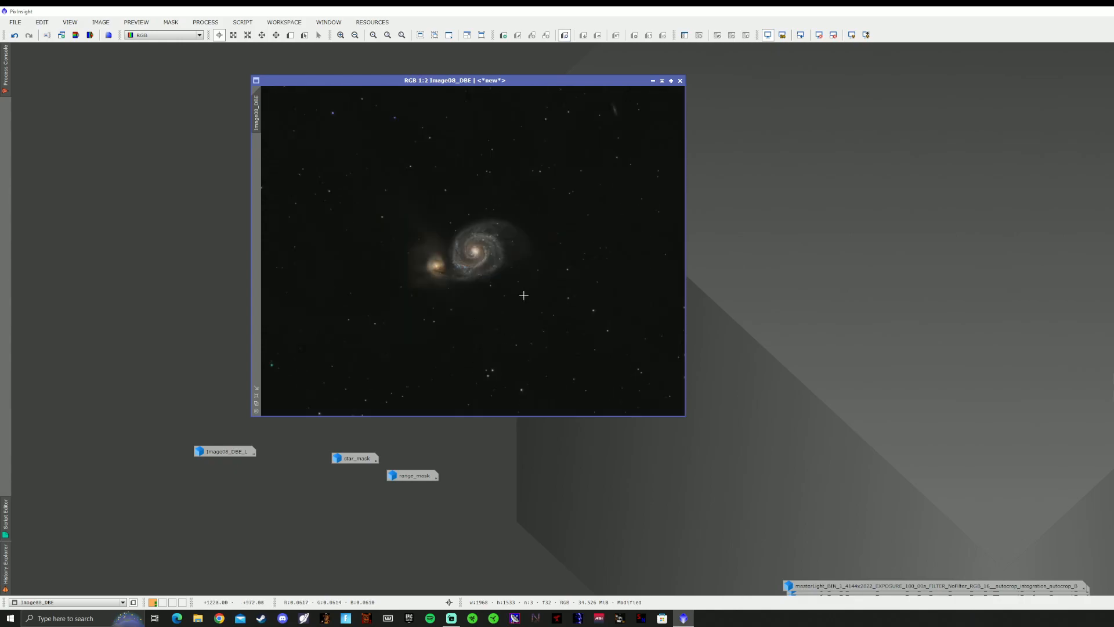
scroll(611, 110, "up", 5)
scroll(609, 106, "down", 6)
scroll(599, 120, "up", 2)
scroll(572, 156, "down", 1)
left_click(15, 22)
left_click(46, 111)
left_click(341, 235)
- Examine the spiral arms and core of the galaxy in Image08_DBE at 7:1 and zoomed out
scroll(537, 250, "up", 4)
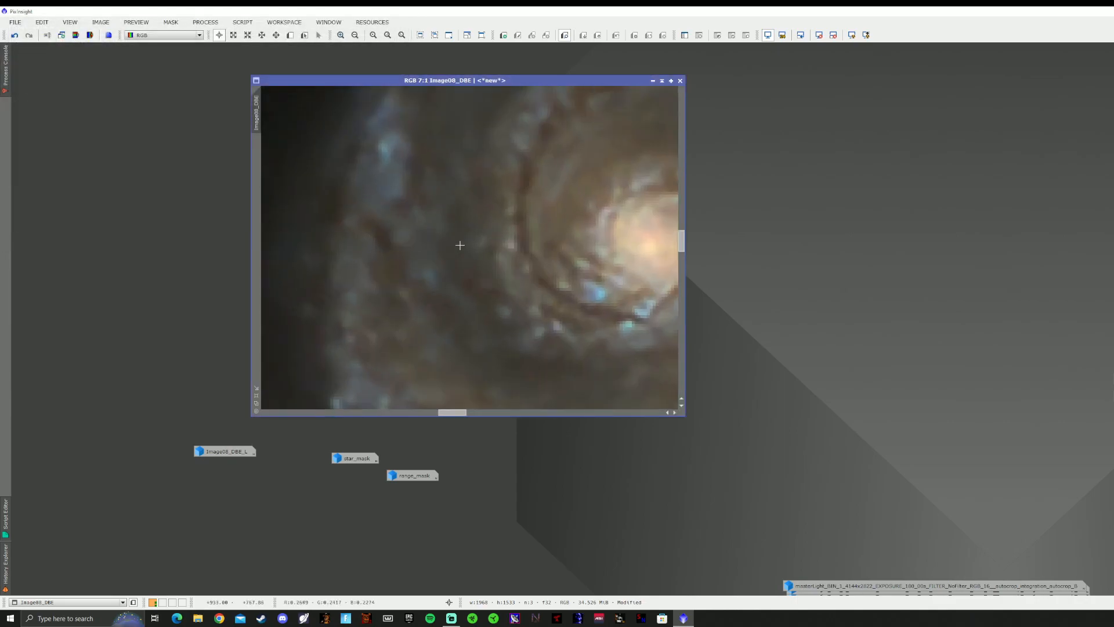
scroll(463, 242, "down", 4)
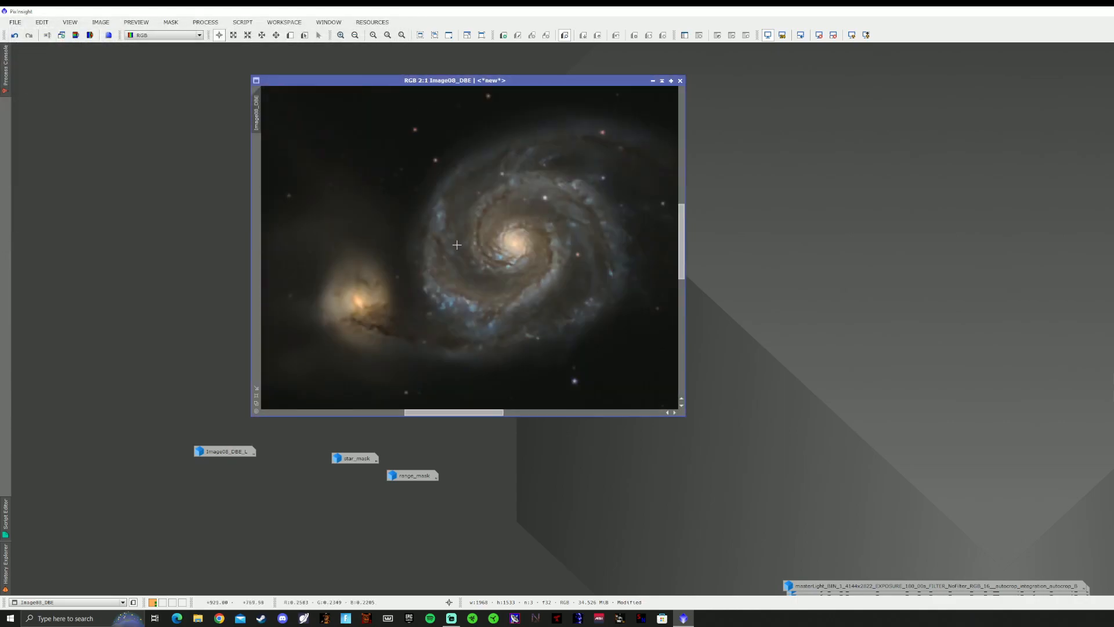
scroll(456, 251, "down", 1)
scroll(456, 251, "up", 1)
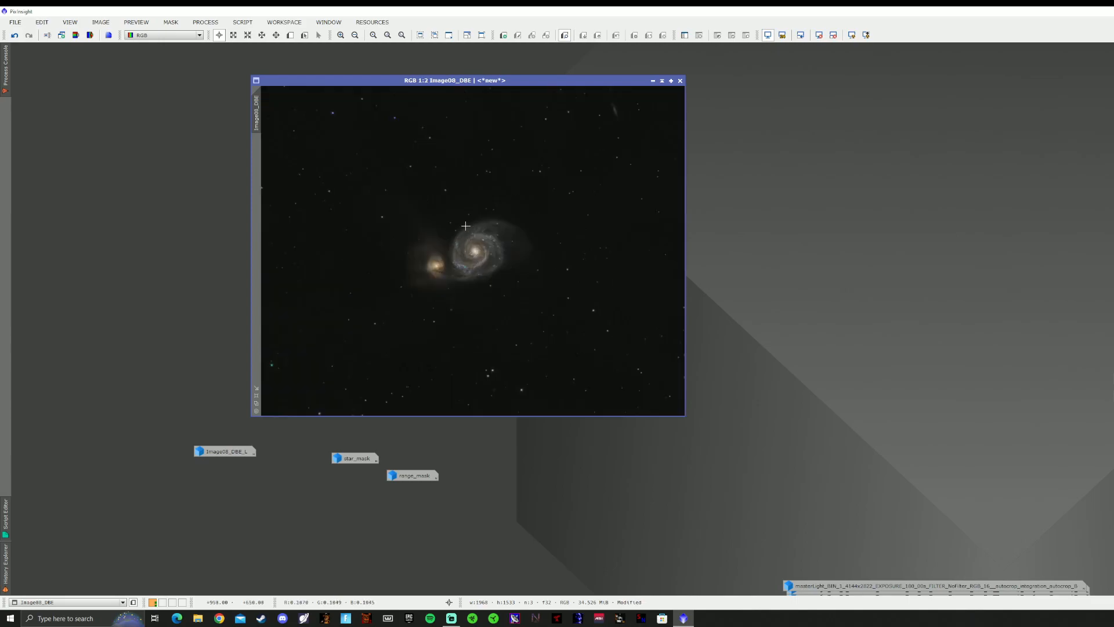